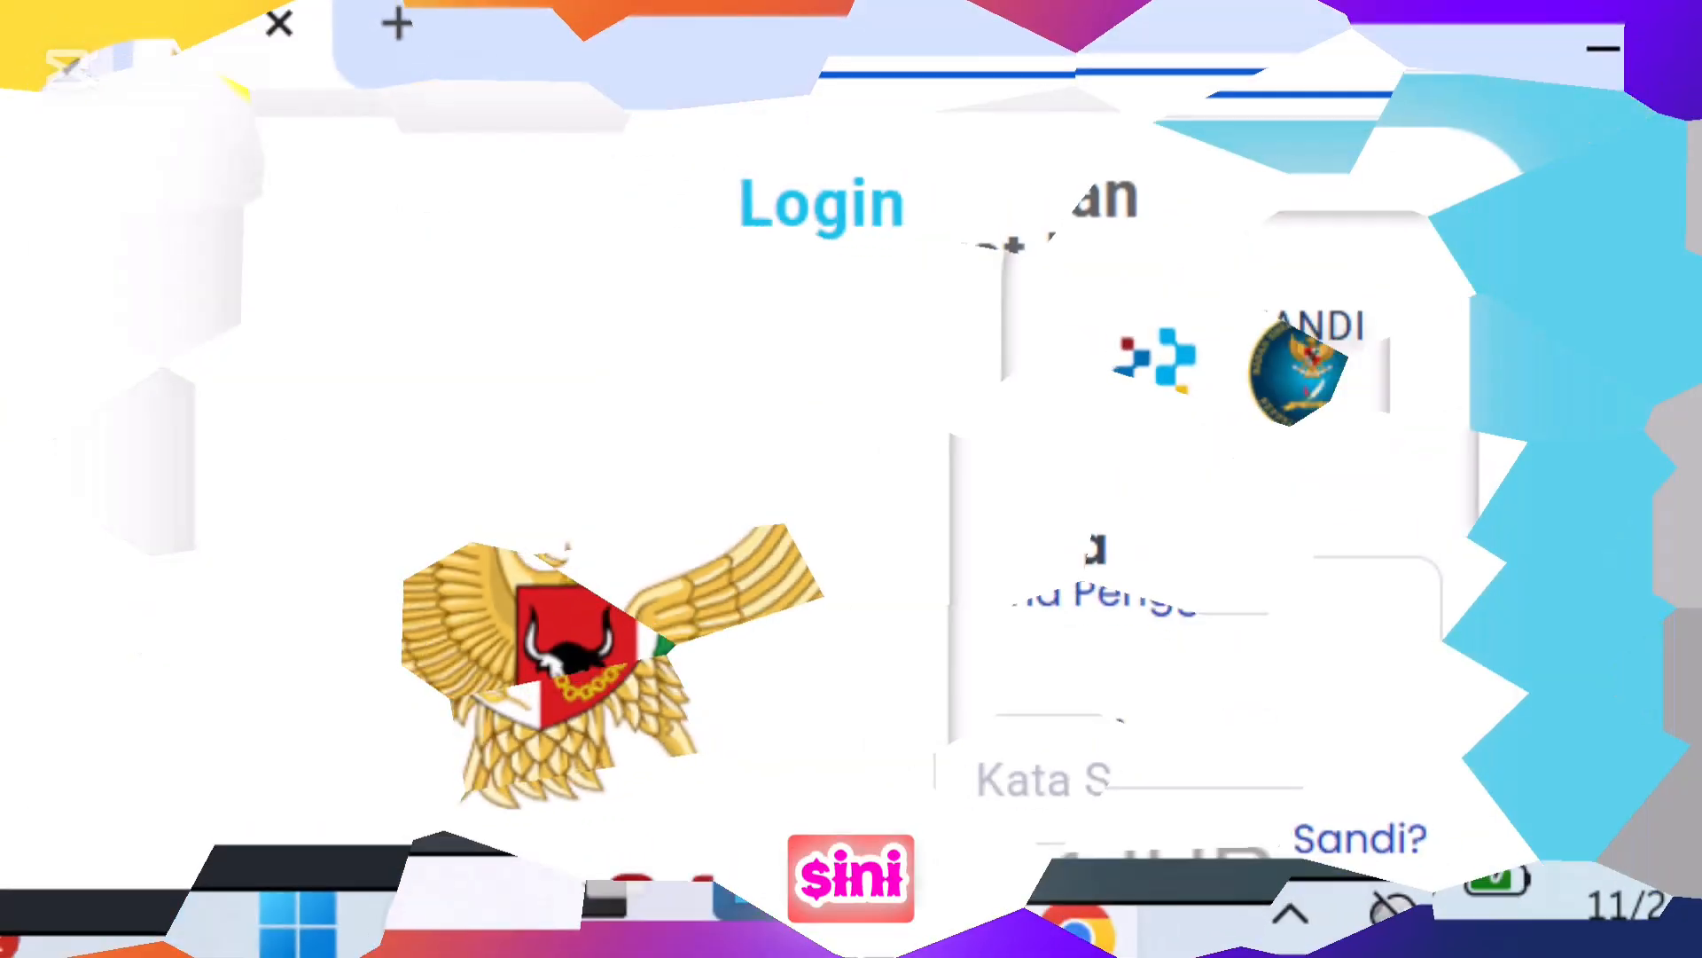
Examine the username and password fields on the SRIKANDI login page
{"action": "left_click", "coordinate": [192, 105]}
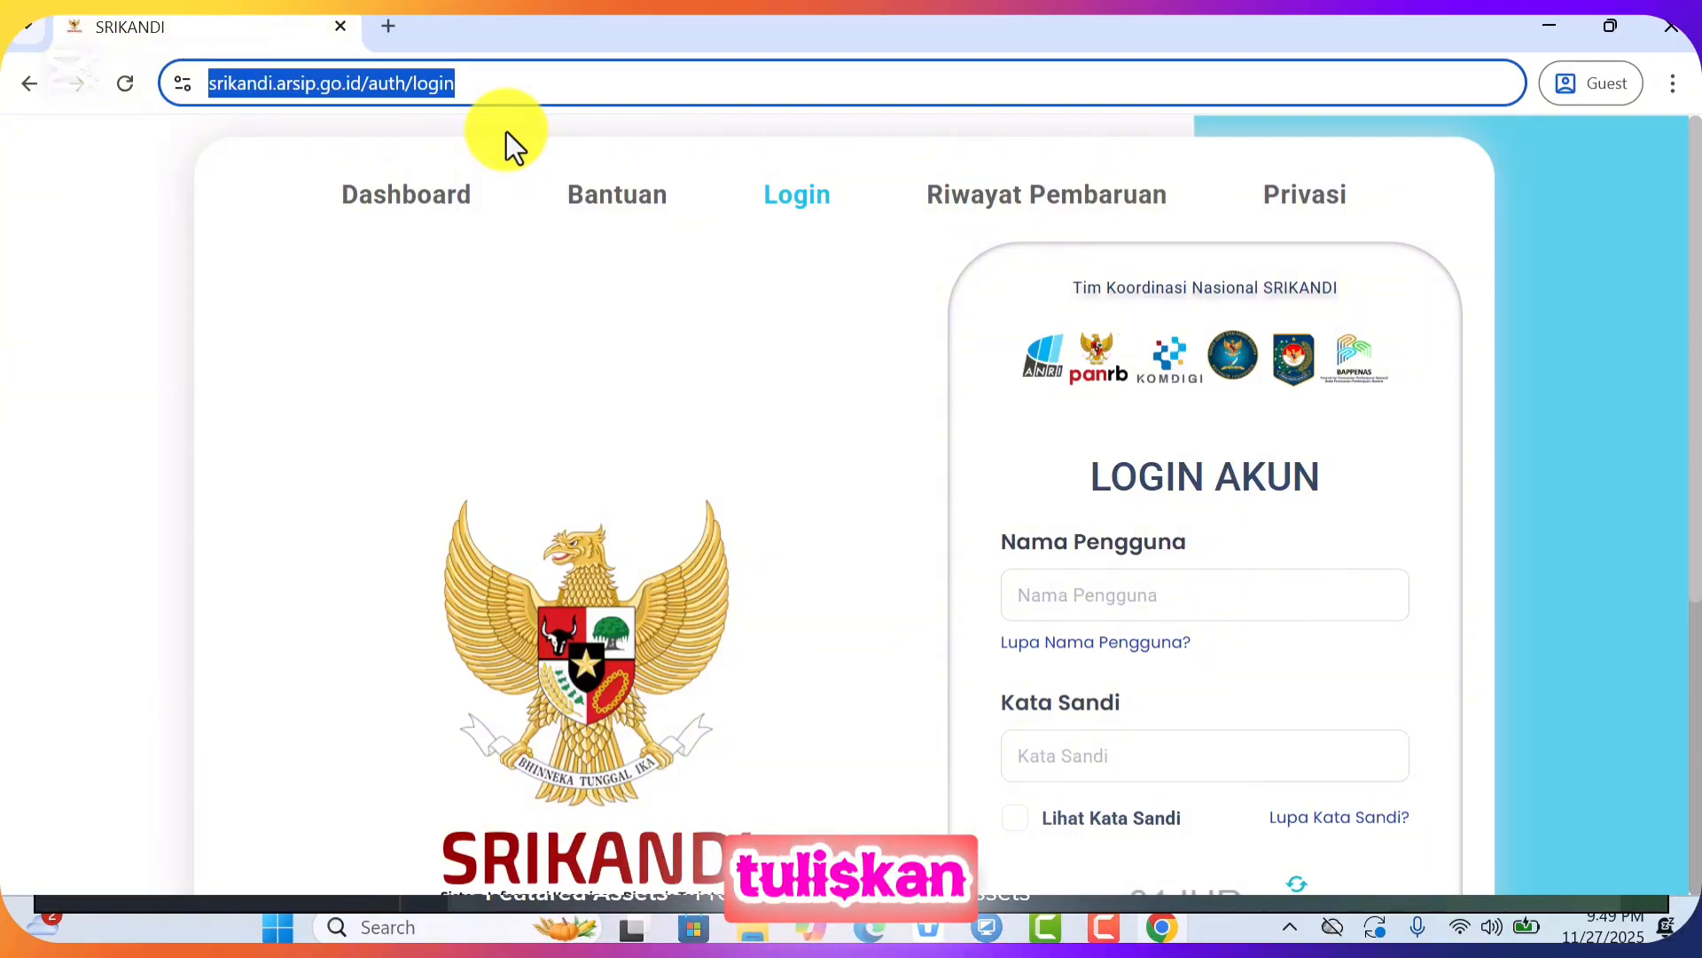
{"action": "left_click", "coordinate": [1056, 585]}
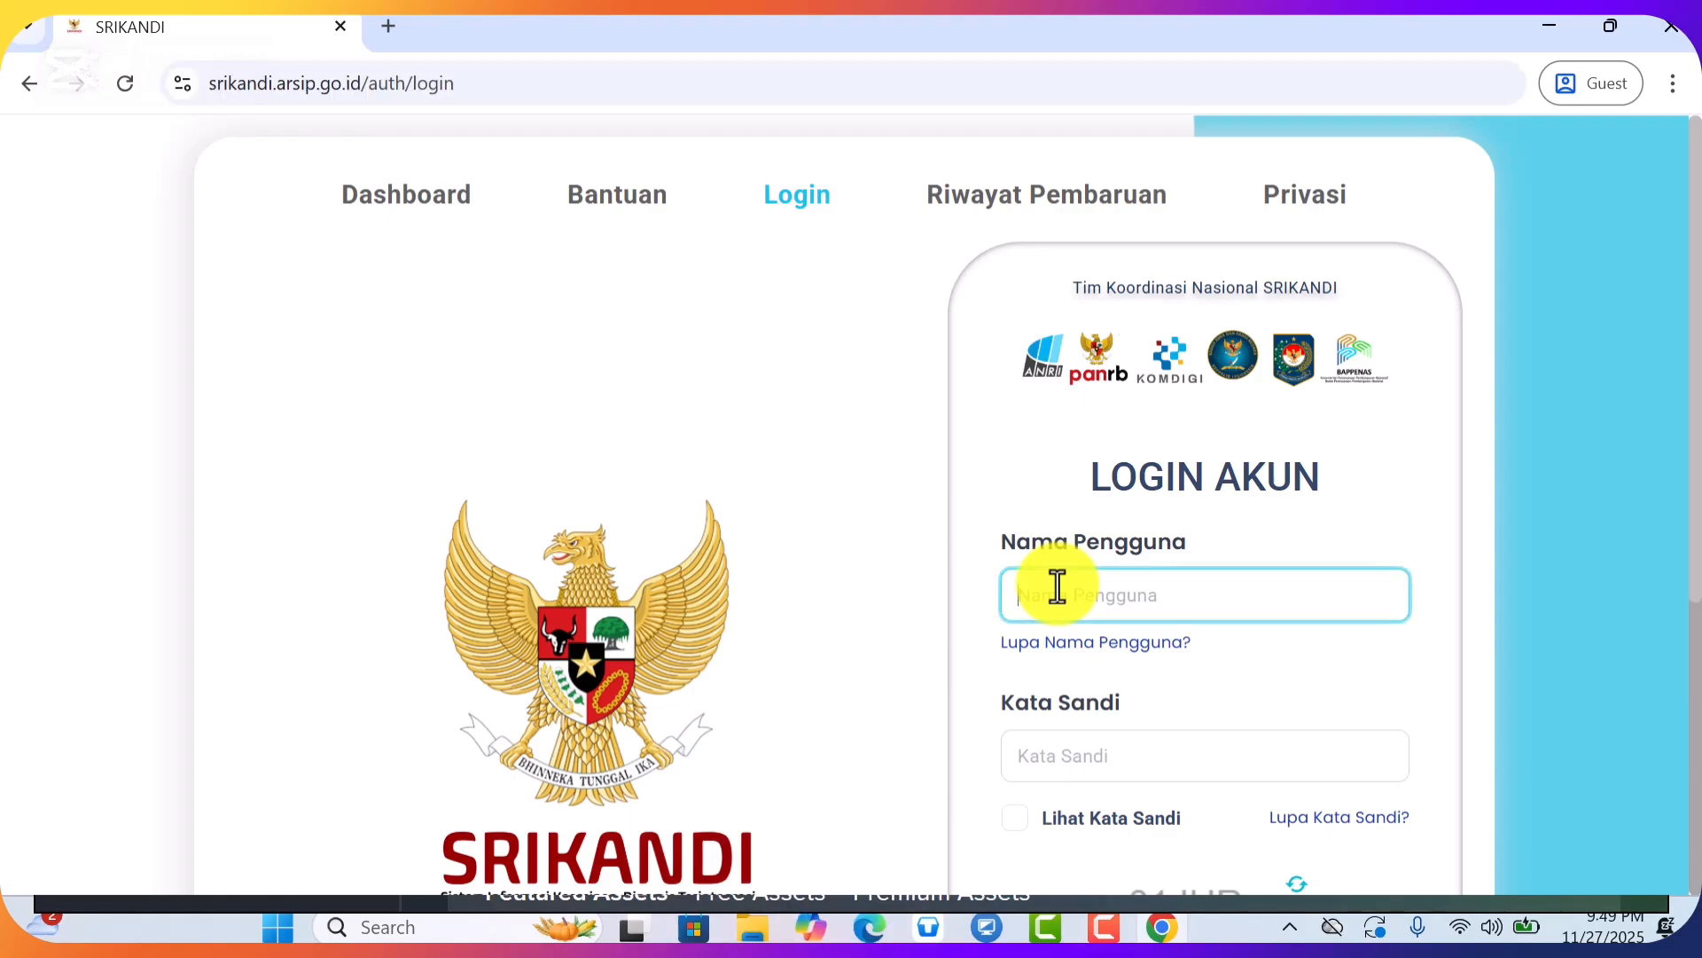
{"action": "left_click", "coordinate": [1062, 761]}
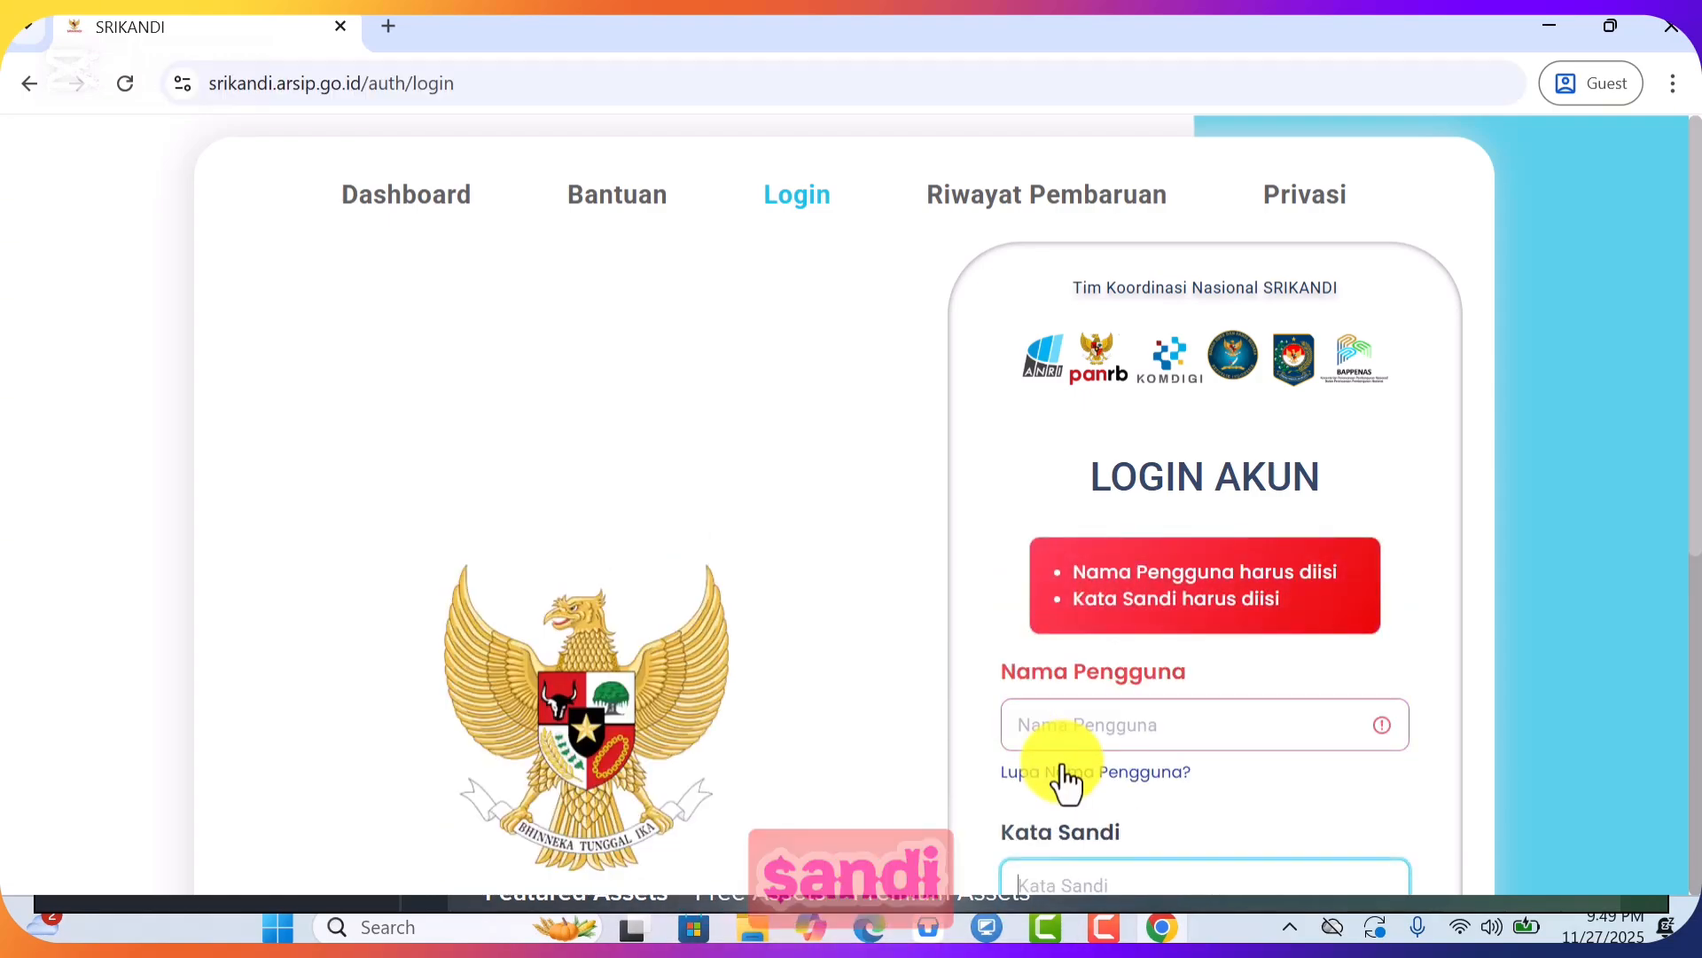
{"action": "left_click", "coordinate": [1030, 726]}
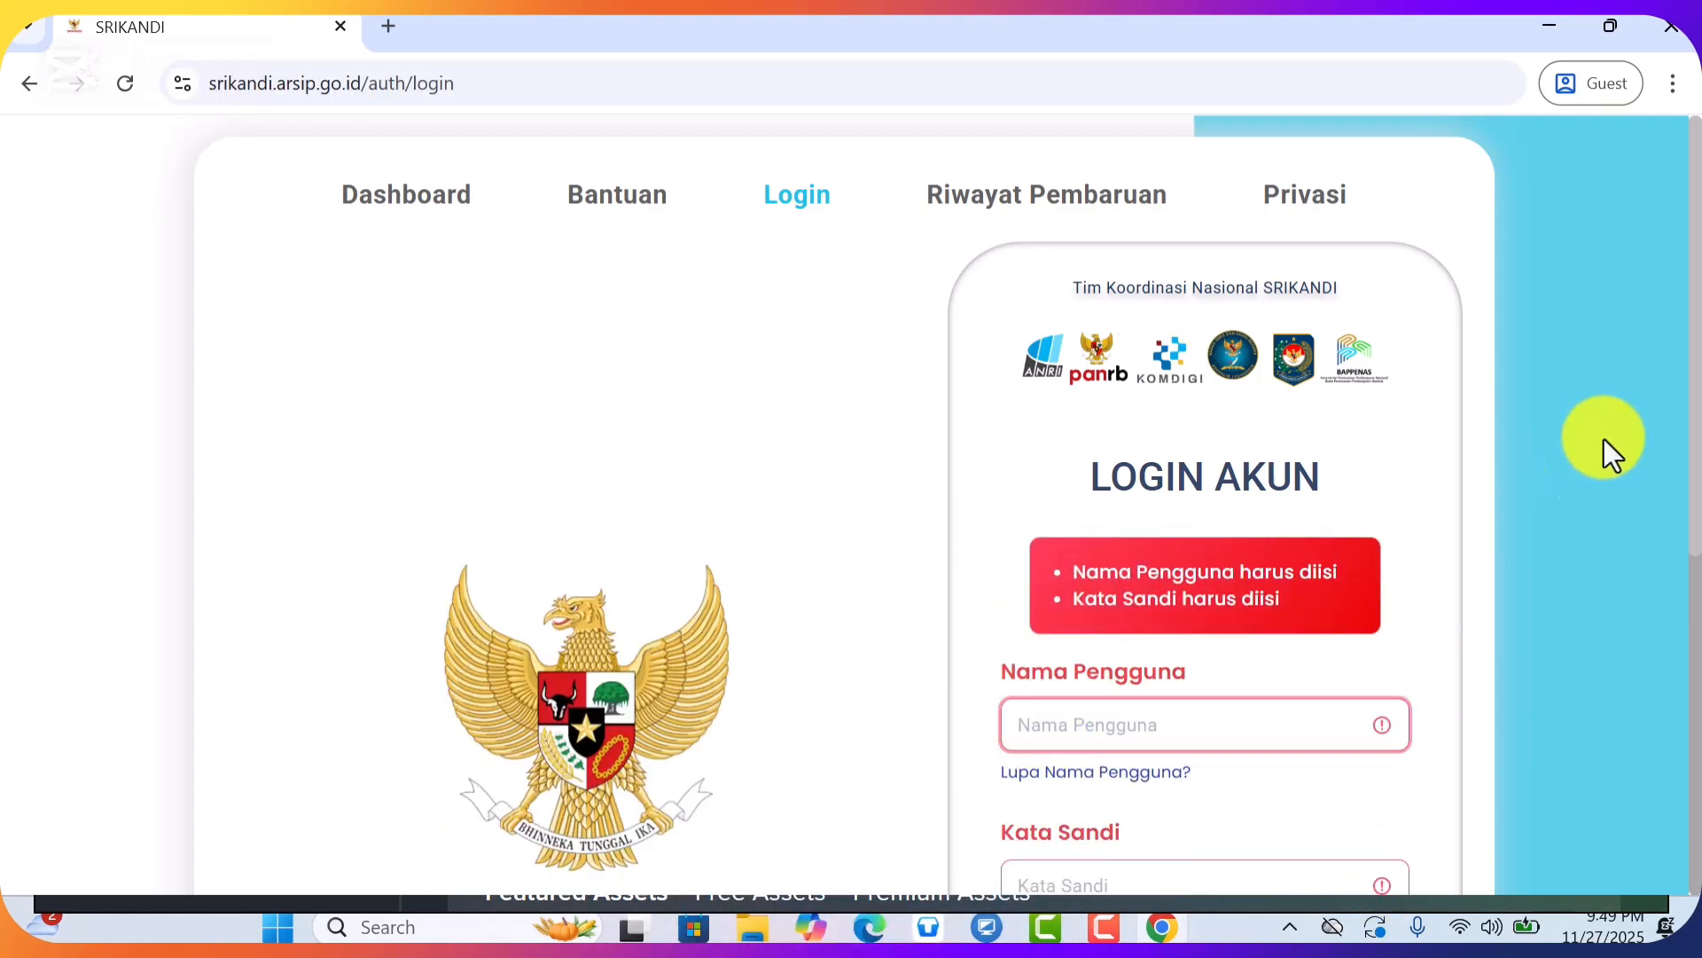
{"action": "scroll", "coordinate": [1689, 577], "scroll_direction": "down", "scroll_amount": 1}
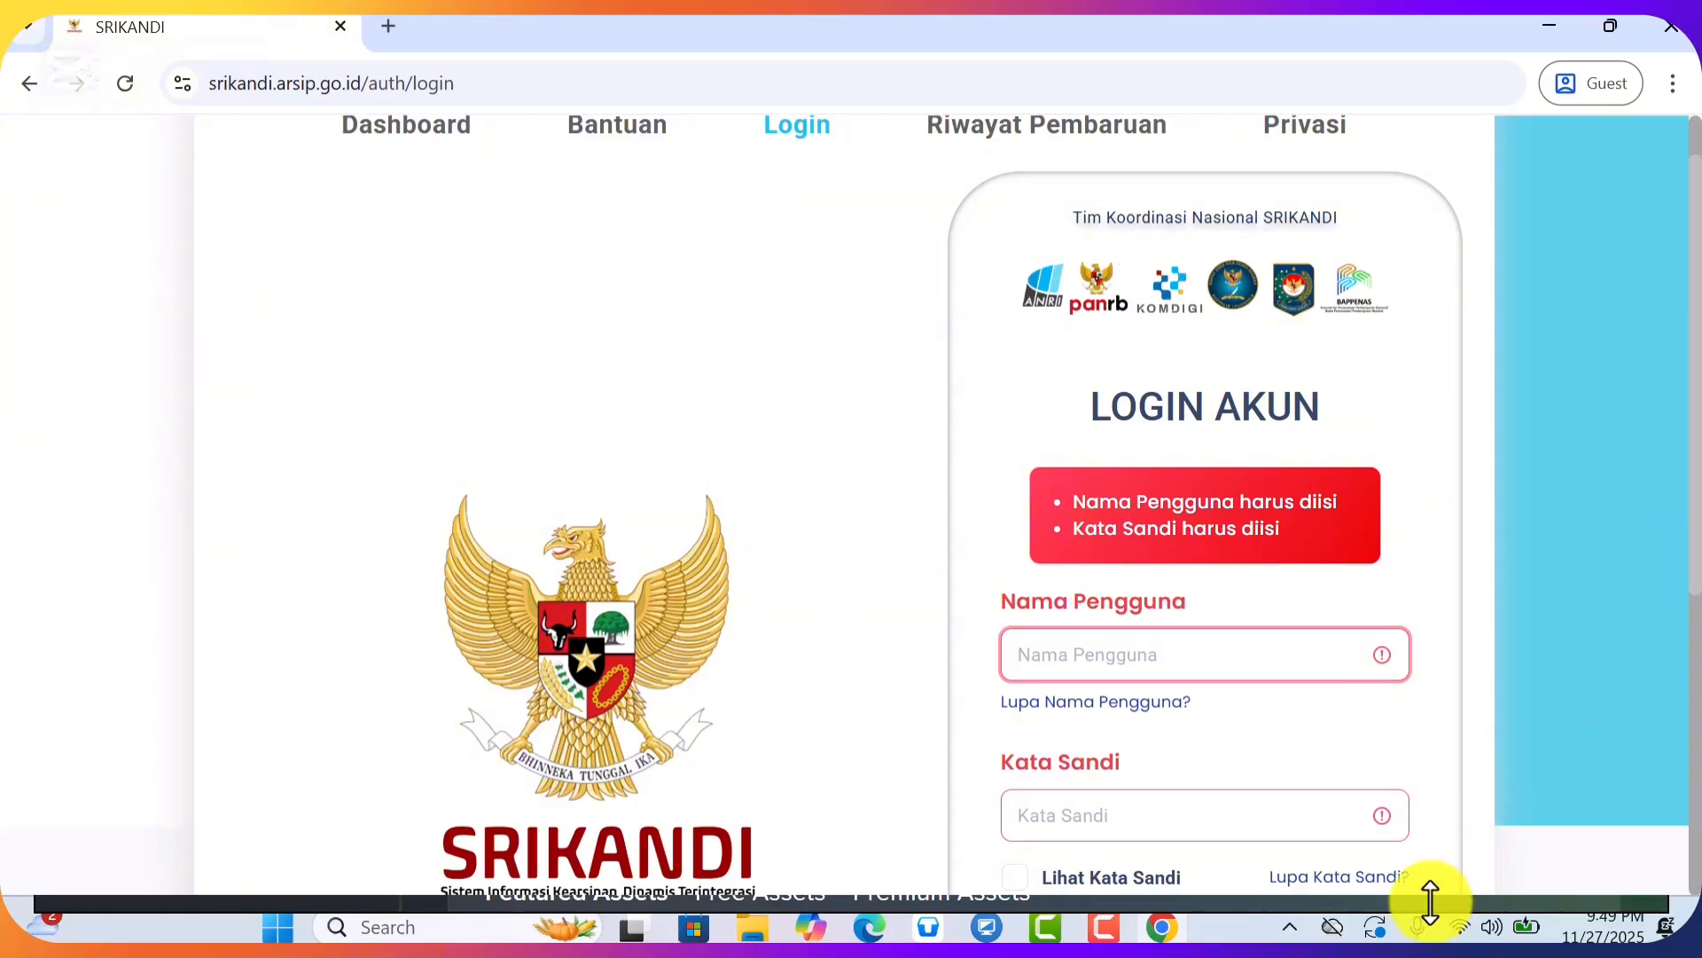
{"action": "mouse_move", "coordinate": [1116, 935]}
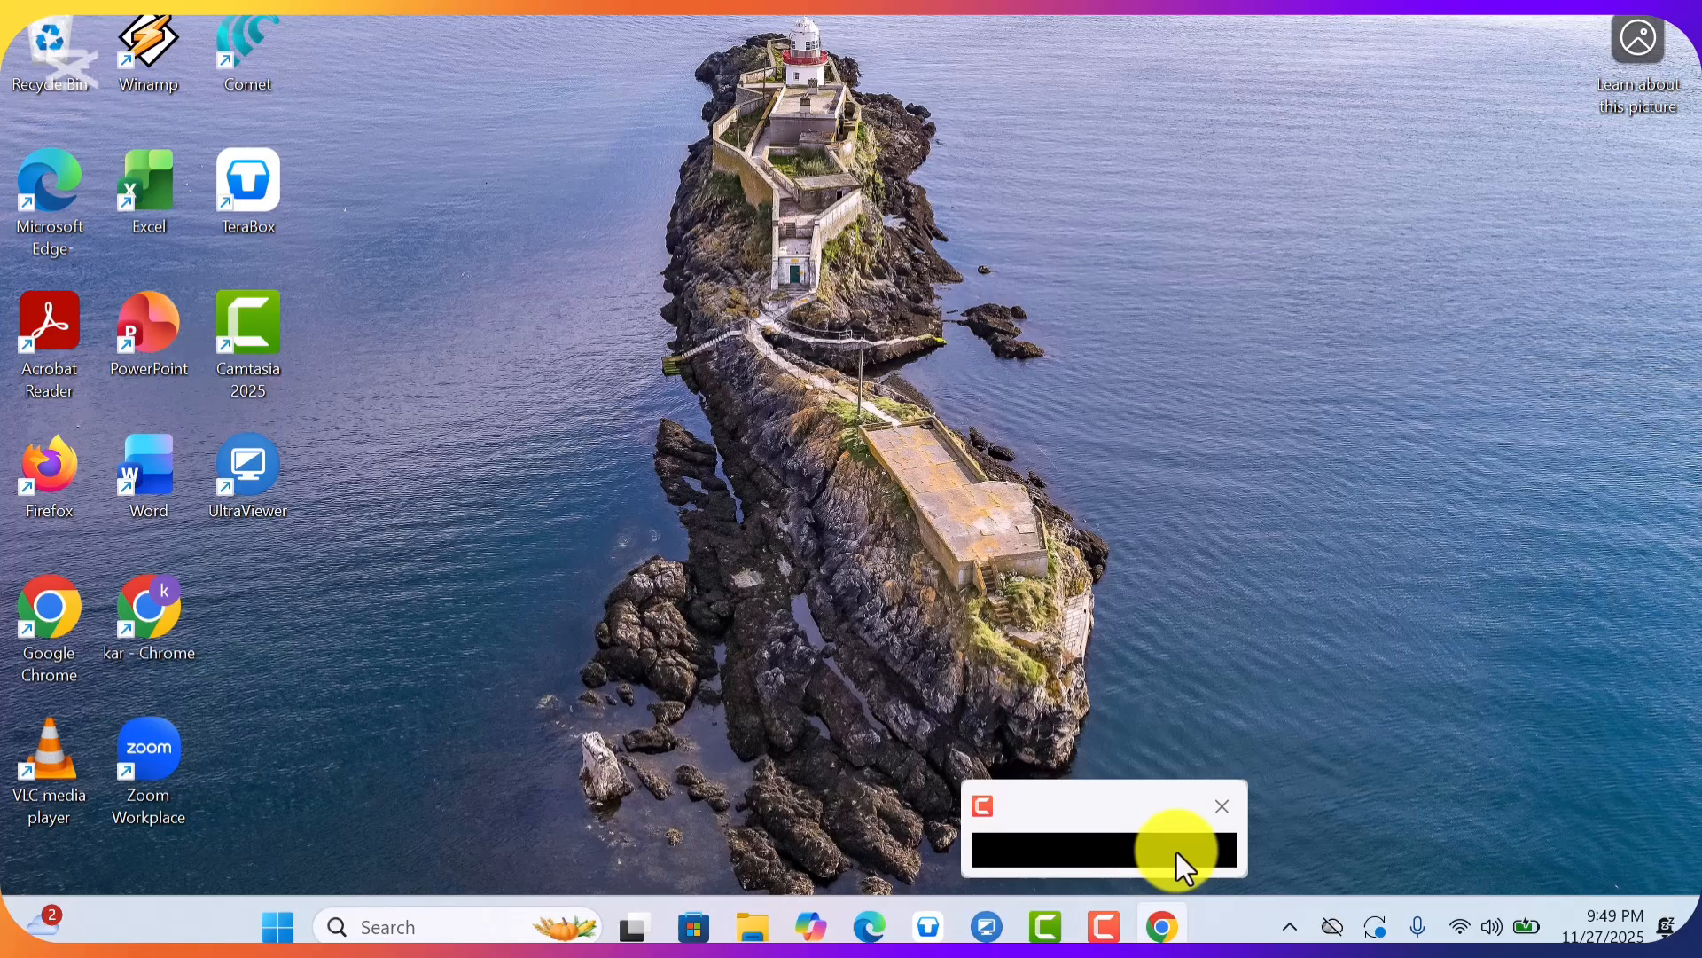
{"action": "left_click", "coordinate": [1178, 853]}
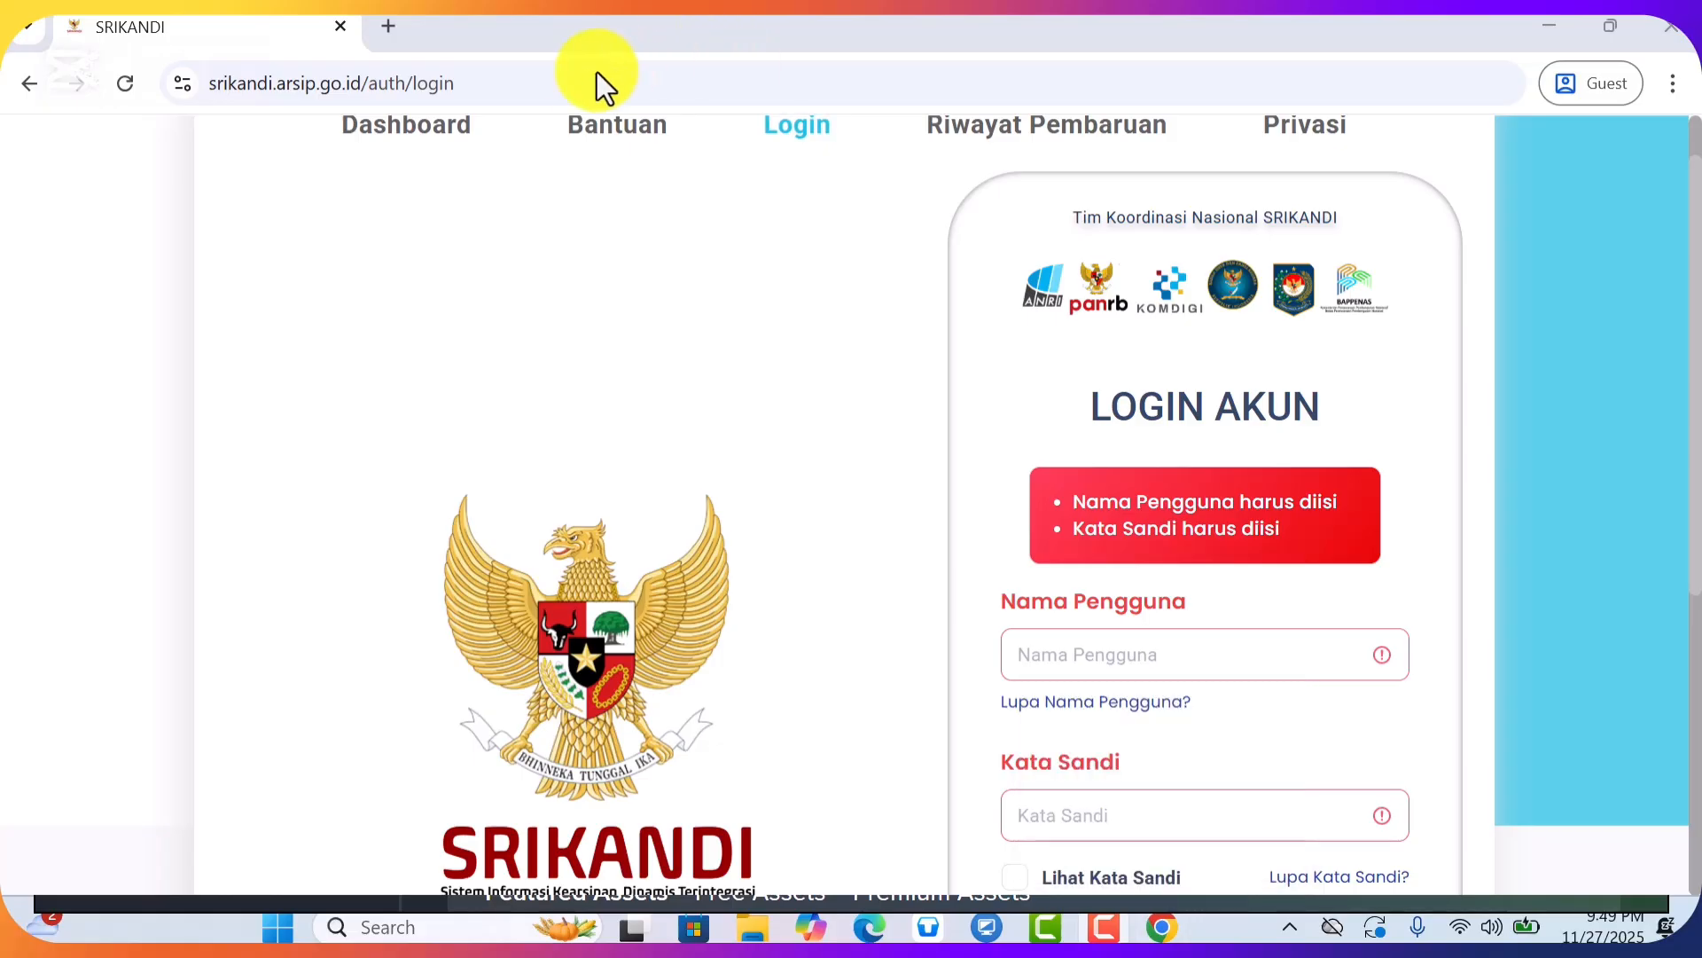
{"action": "left_click", "coordinate": [577, 83]}
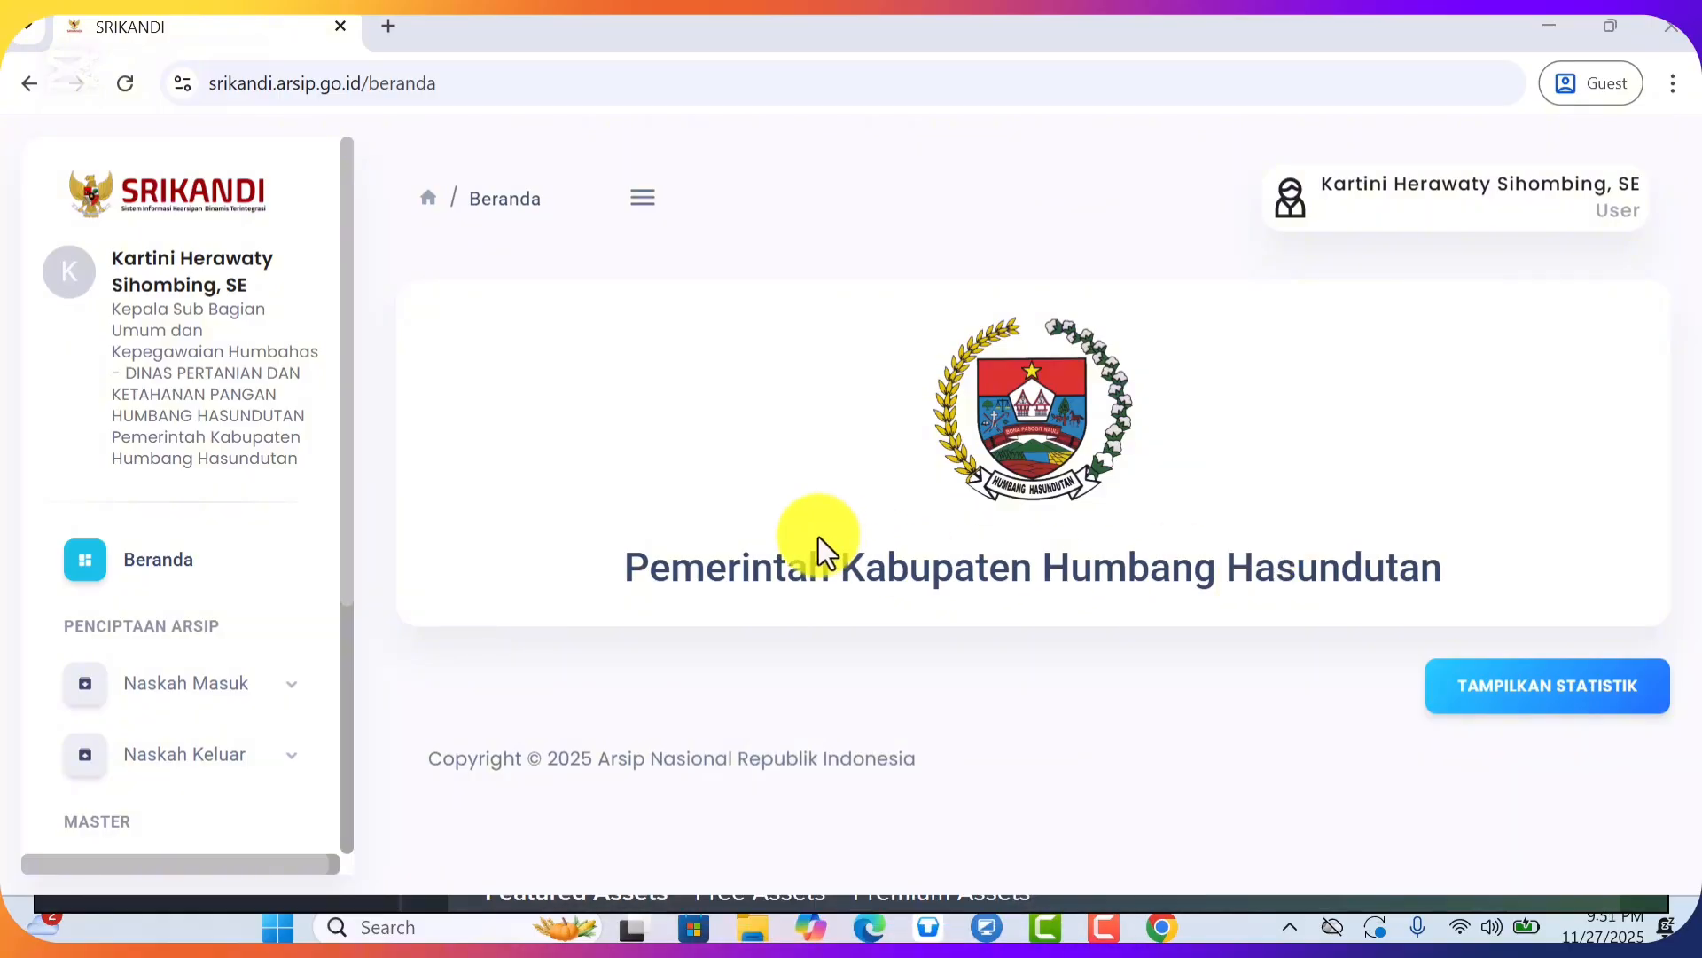
Look through the user account's navigation sections from Beranda down to Peminjaman Arsip Inaktif
{"action": "left_click", "coordinate": [344, 474]}
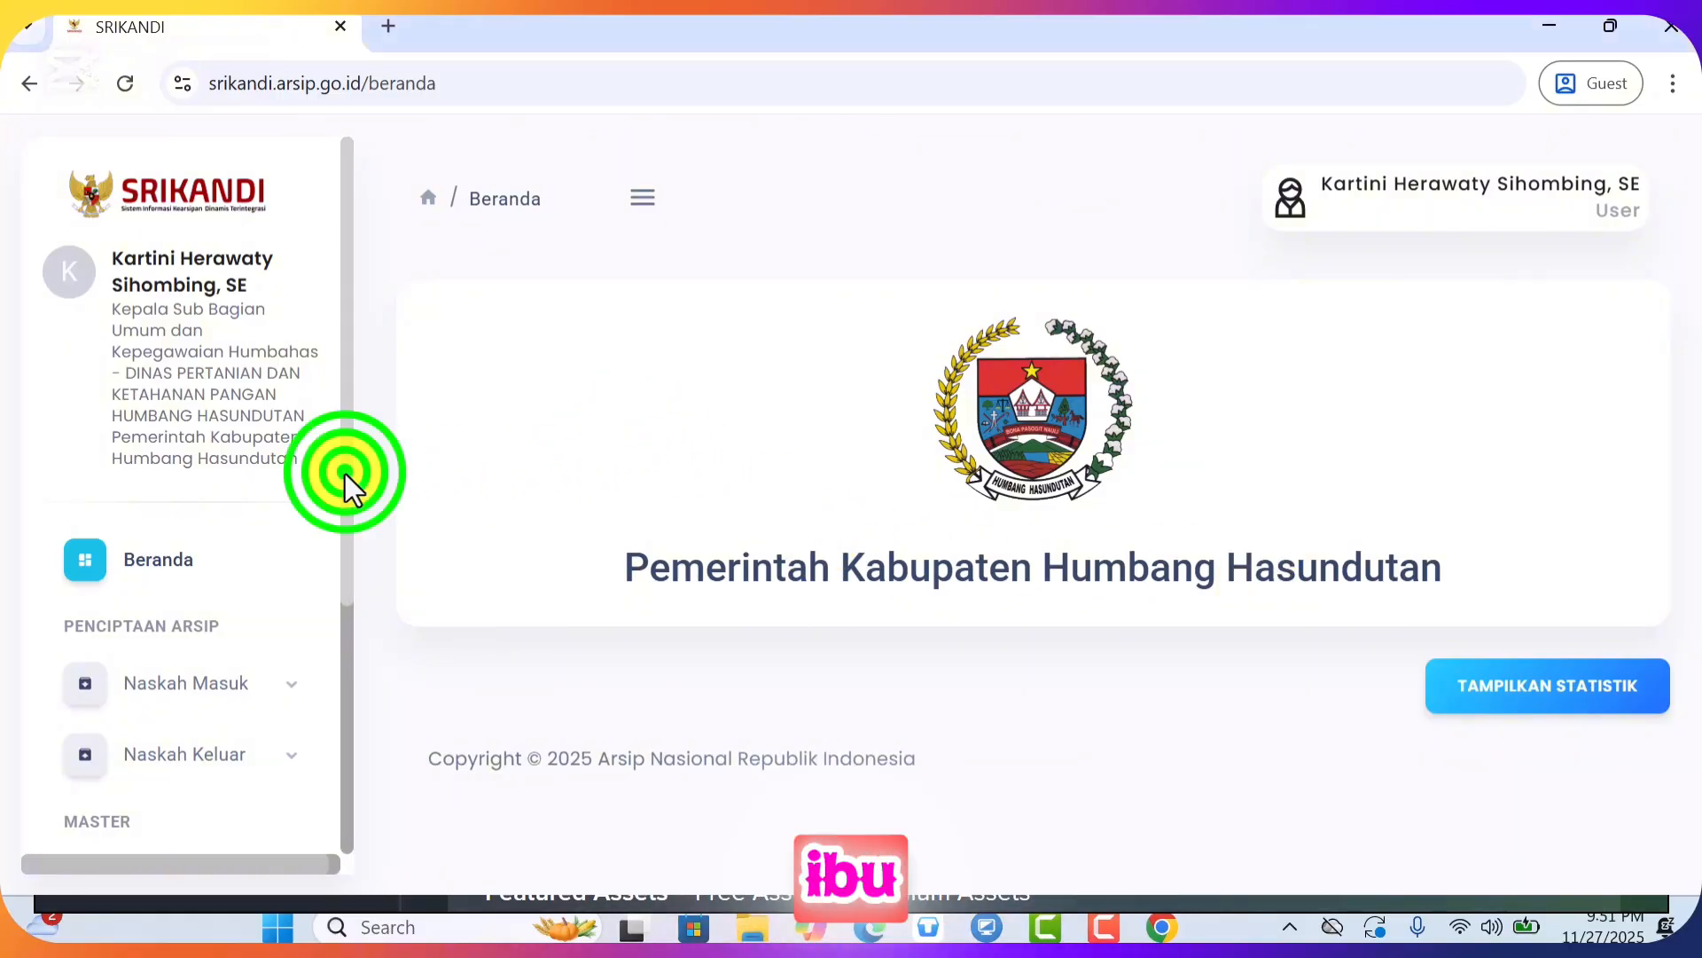
{"action": "left_click_drag", "start_coordinate": [344, 473], "coordinate": [349, 713]}
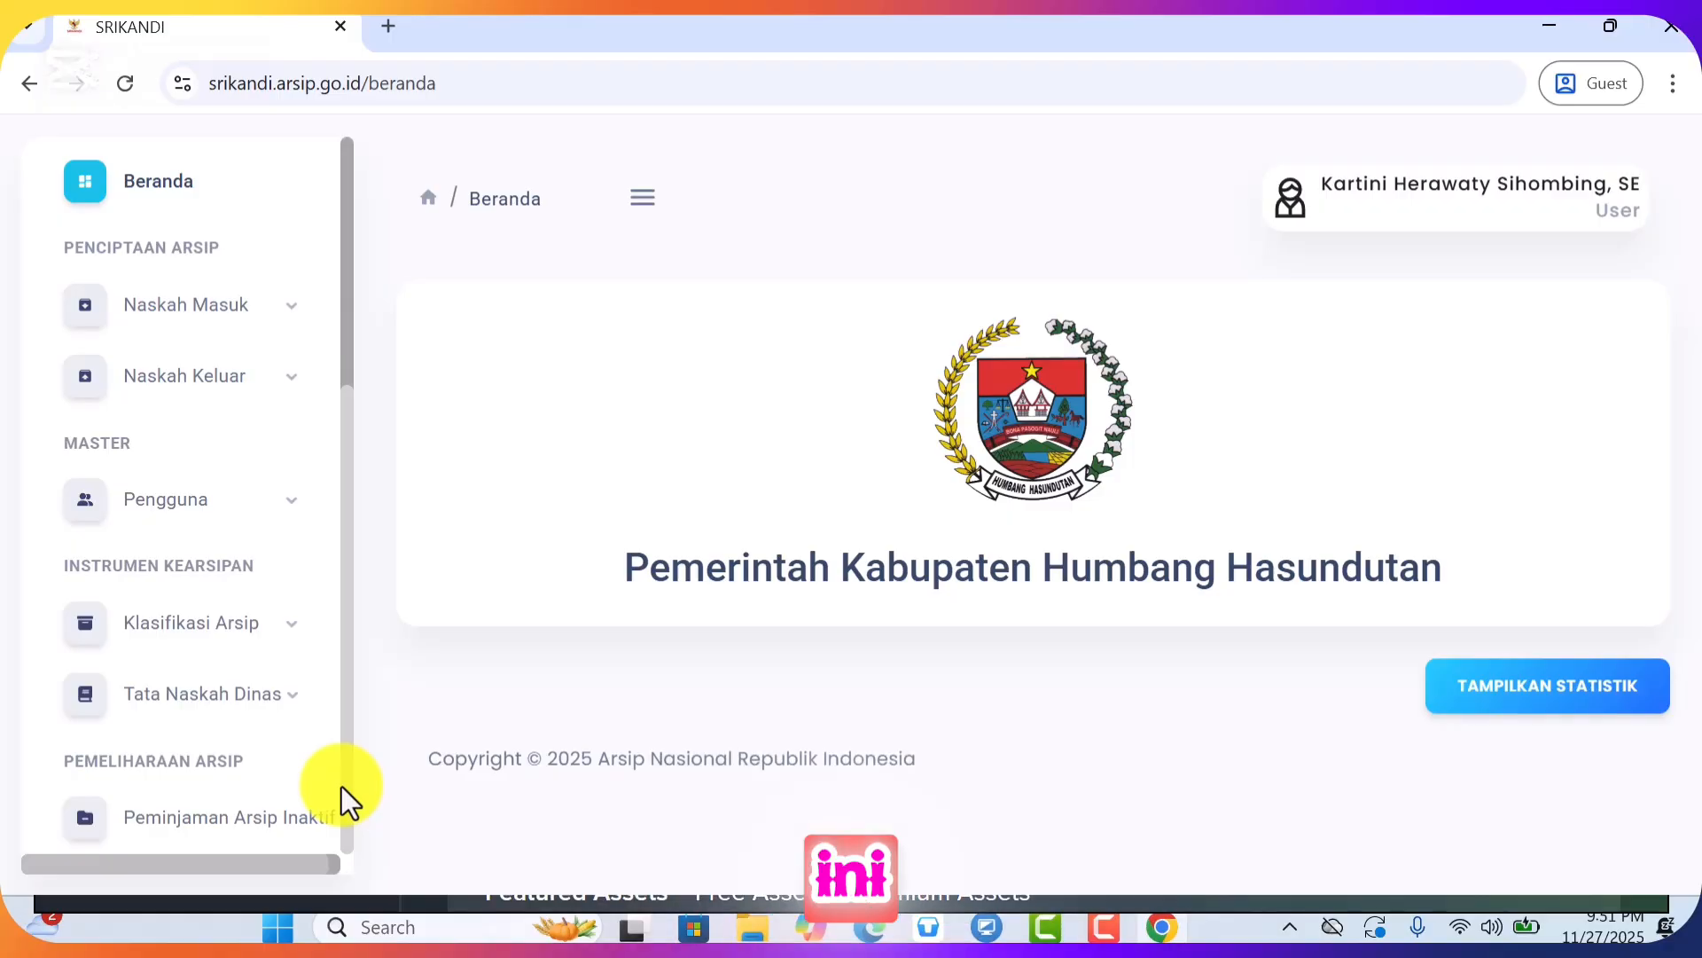
{"action": "left_click_drag", "start_coordinate": [346, 801], "coordinate": [302, 428]}
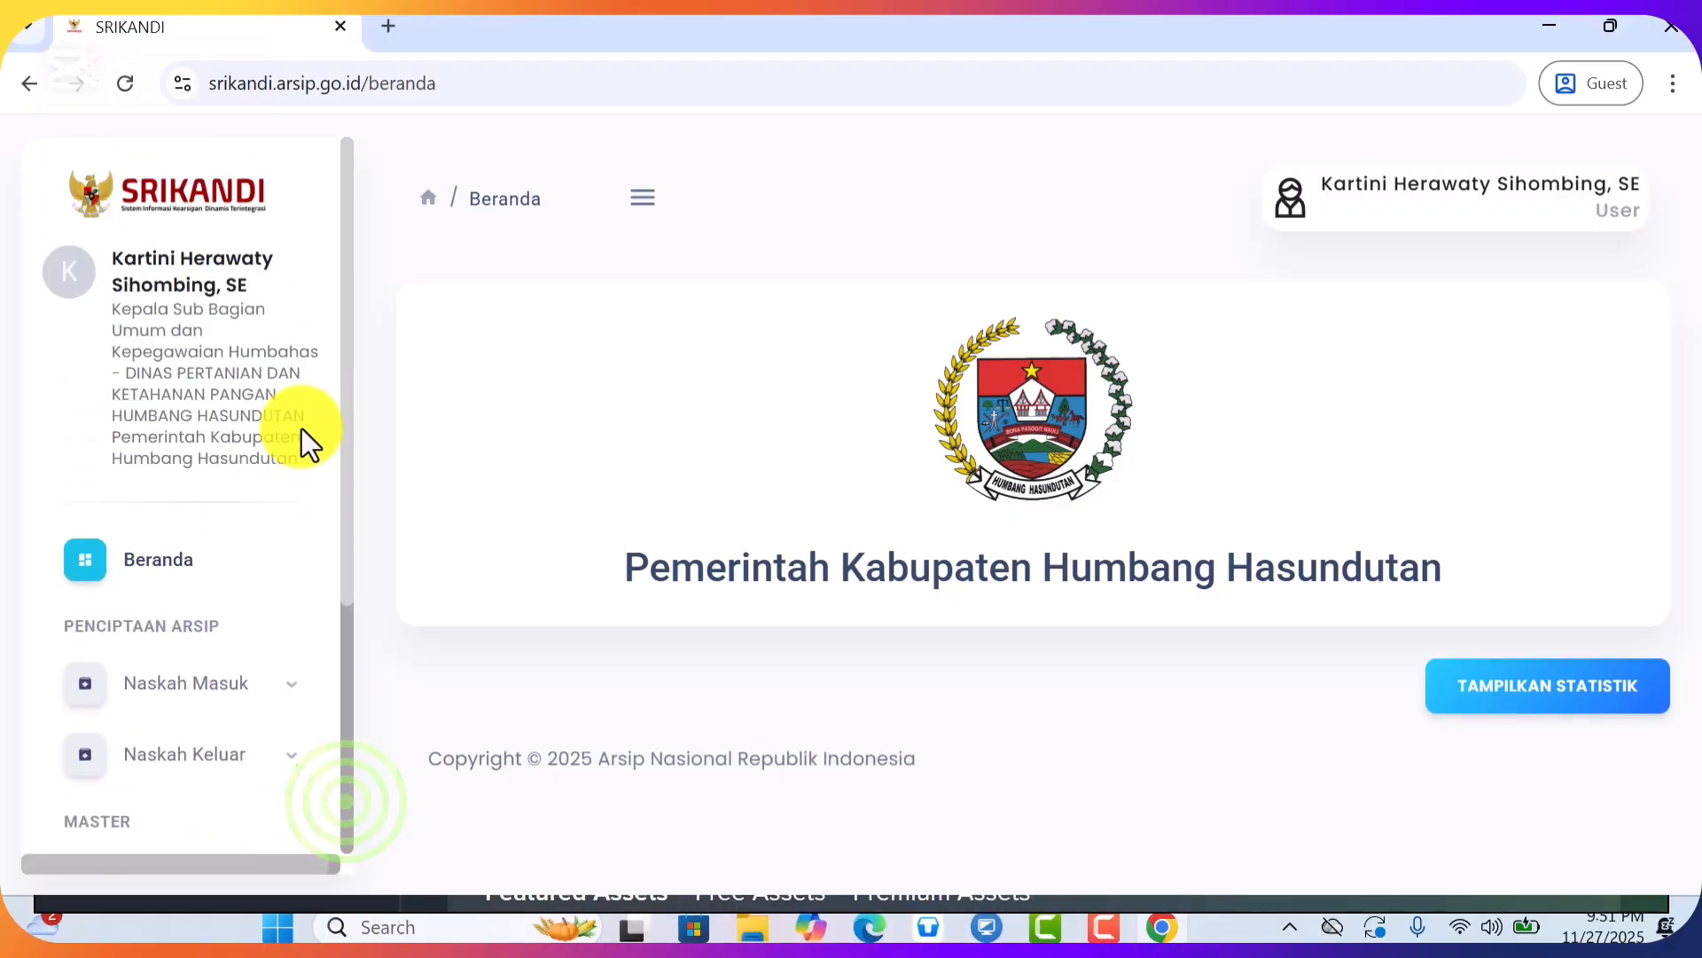
{"action": "left_click", "coordinate": [349, 467]}
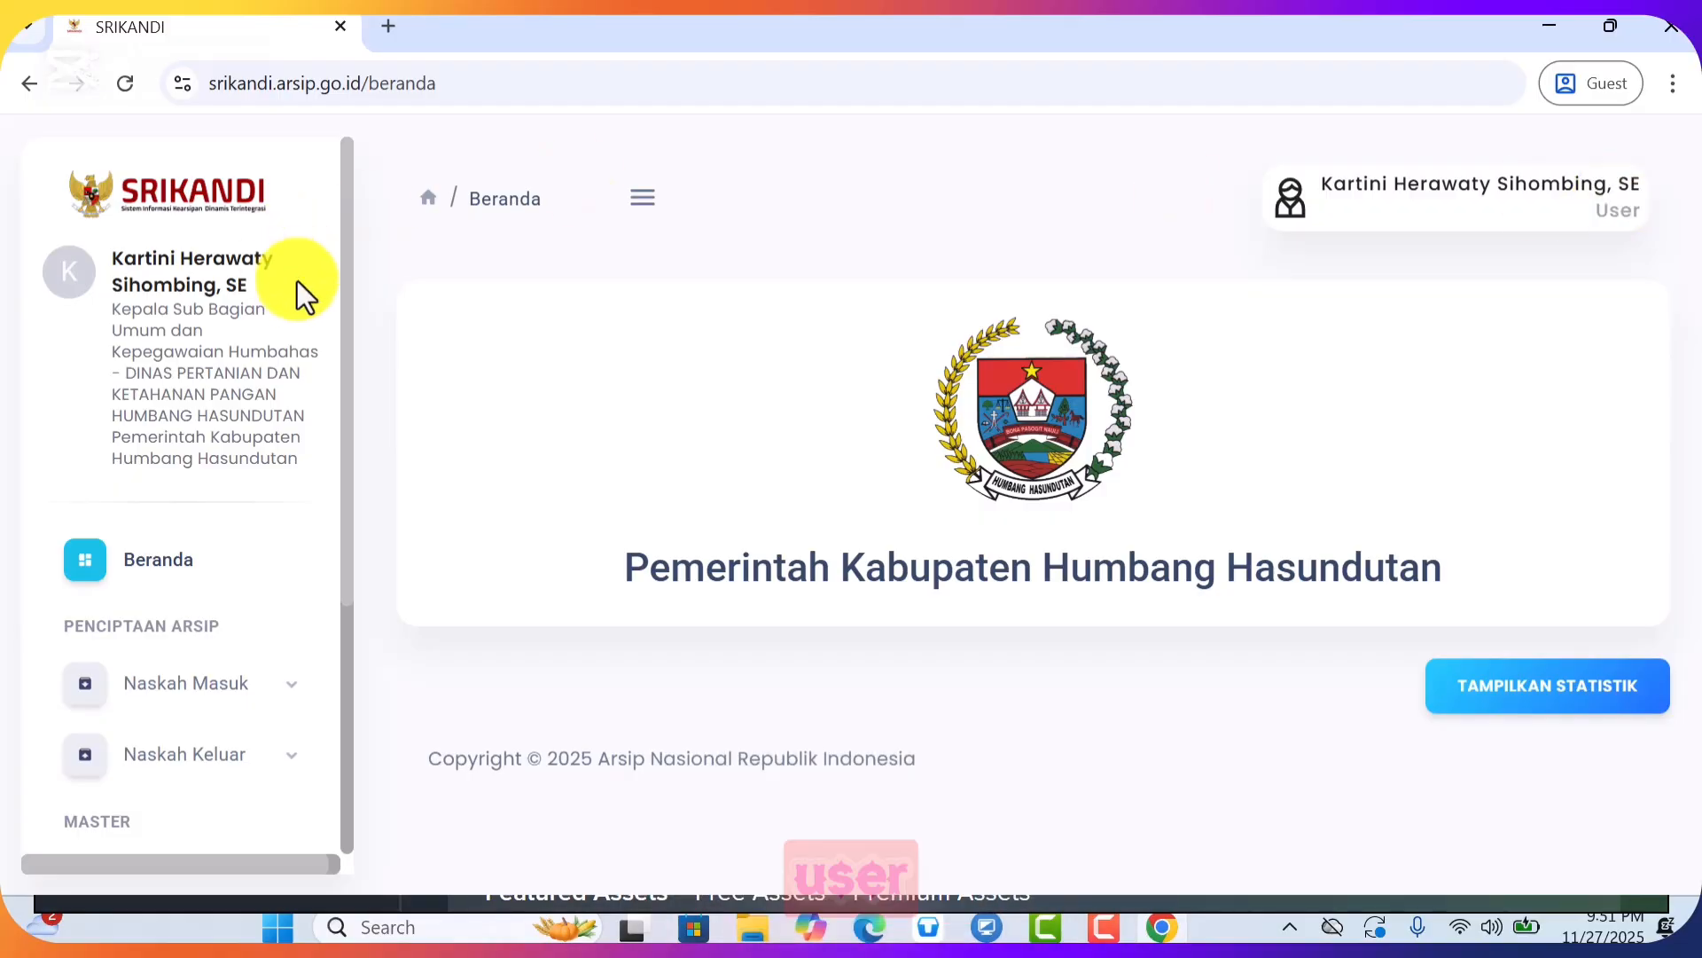
{"action": "left_click_drag", "start_coordinate": [343, 285], "coordinate": [289, 705]}
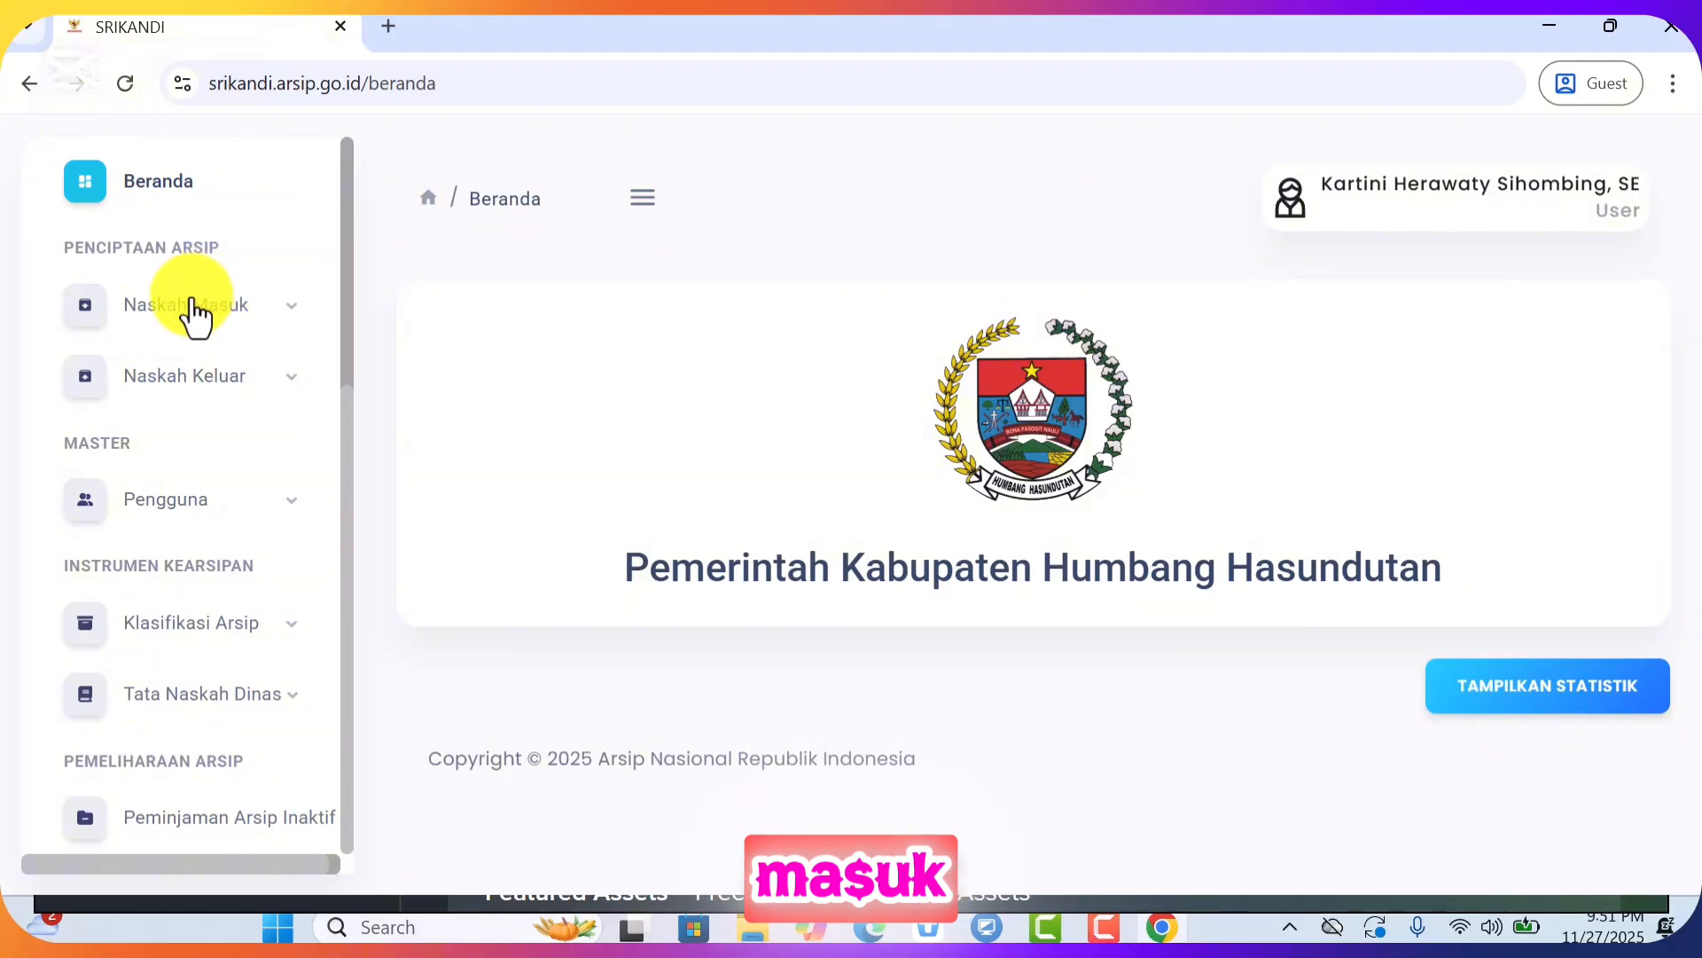
{"action": "left_click_drag", "start_coordinate": [346, 531], "coordinate": [334, 599]}
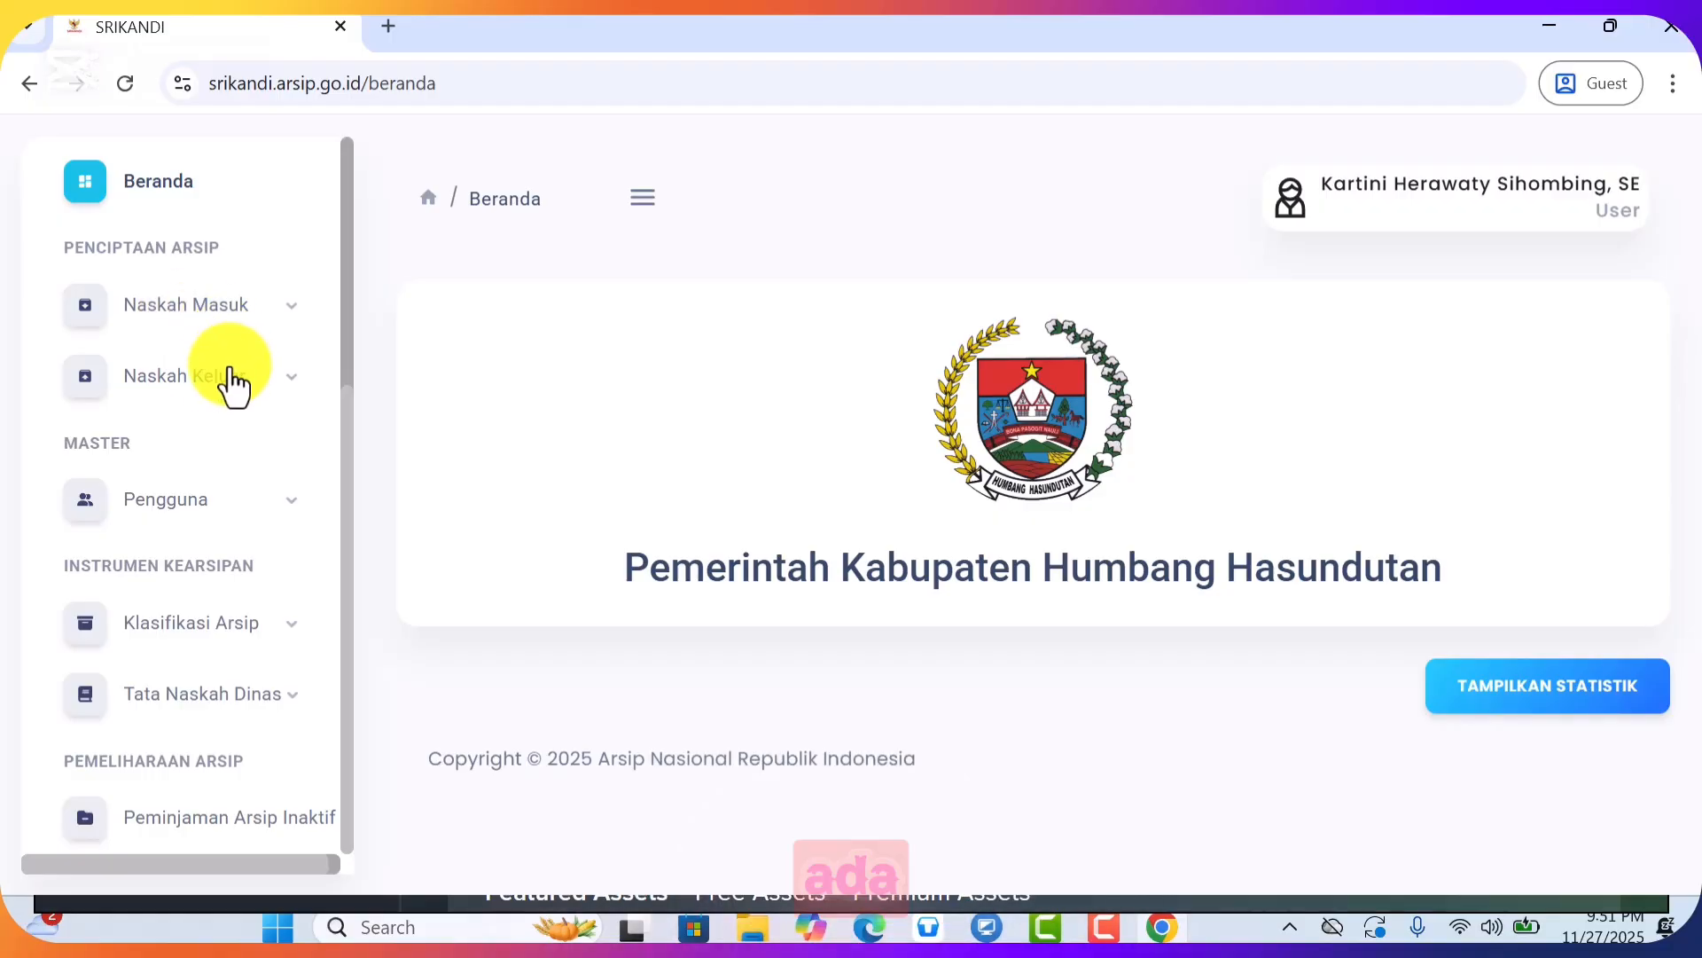
Expand Pengguna, Klasifikasi Arsip and Tata Naskah Dinas in turn to examine their entries
{"action": "left_click", "coordinate": [191, 515]}
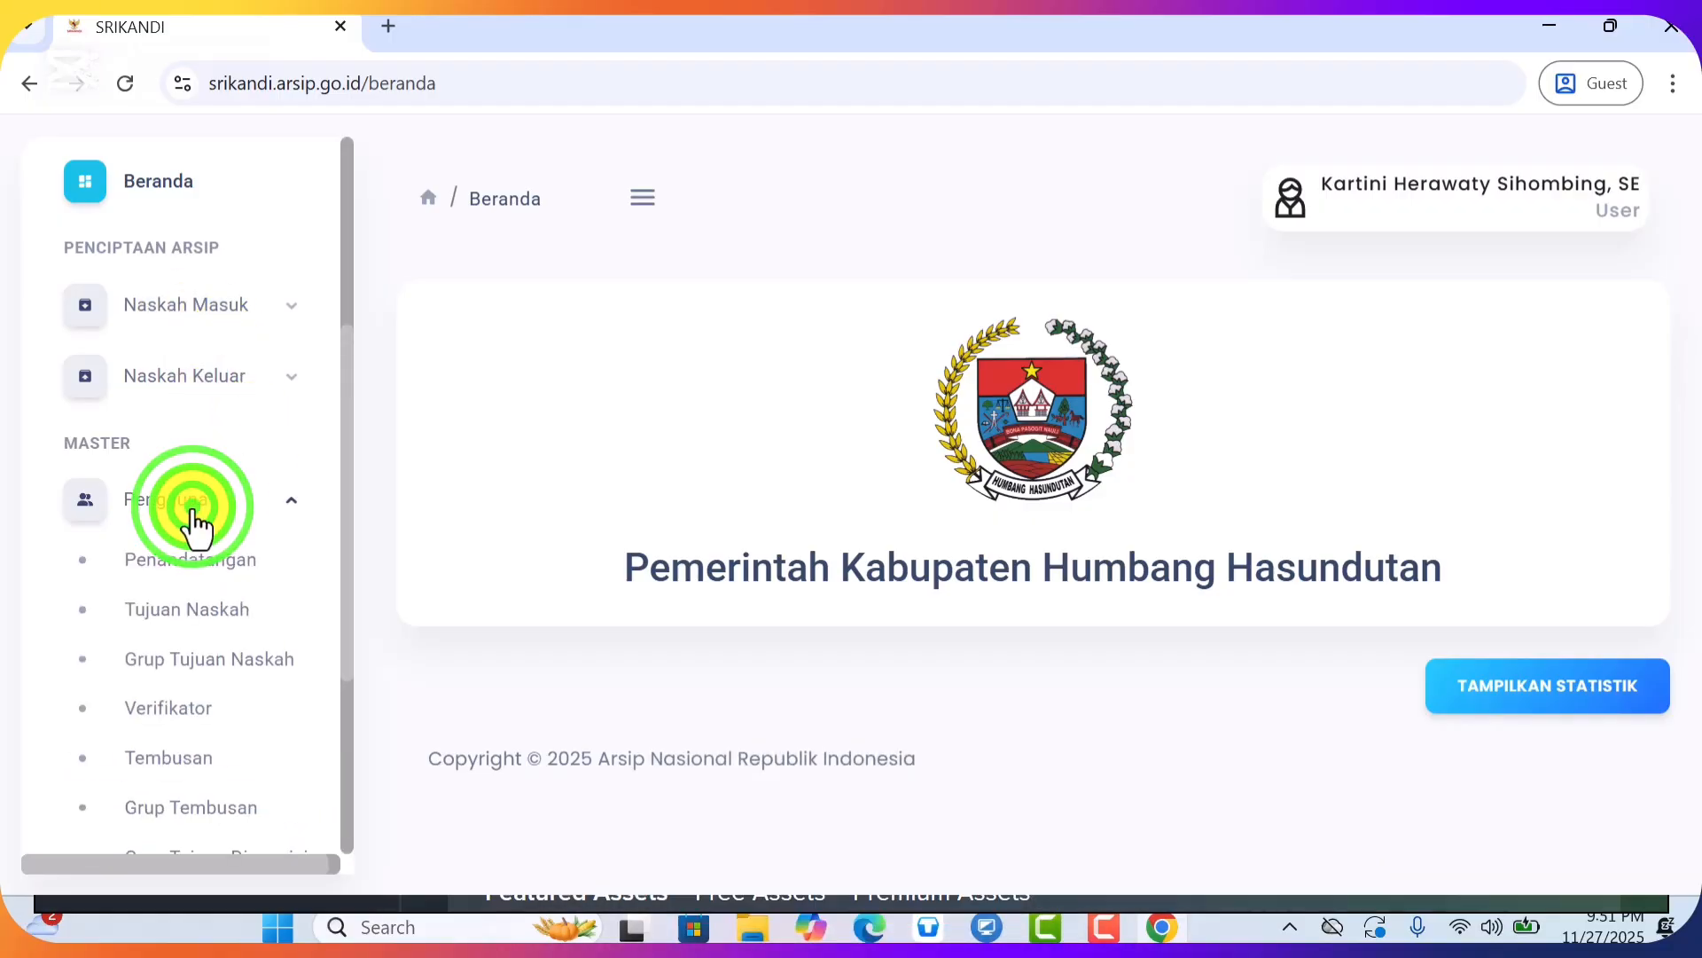
{"action": "left_click_drag", "start_coordinate": [347, 562], "coordinate": [334, 711]}
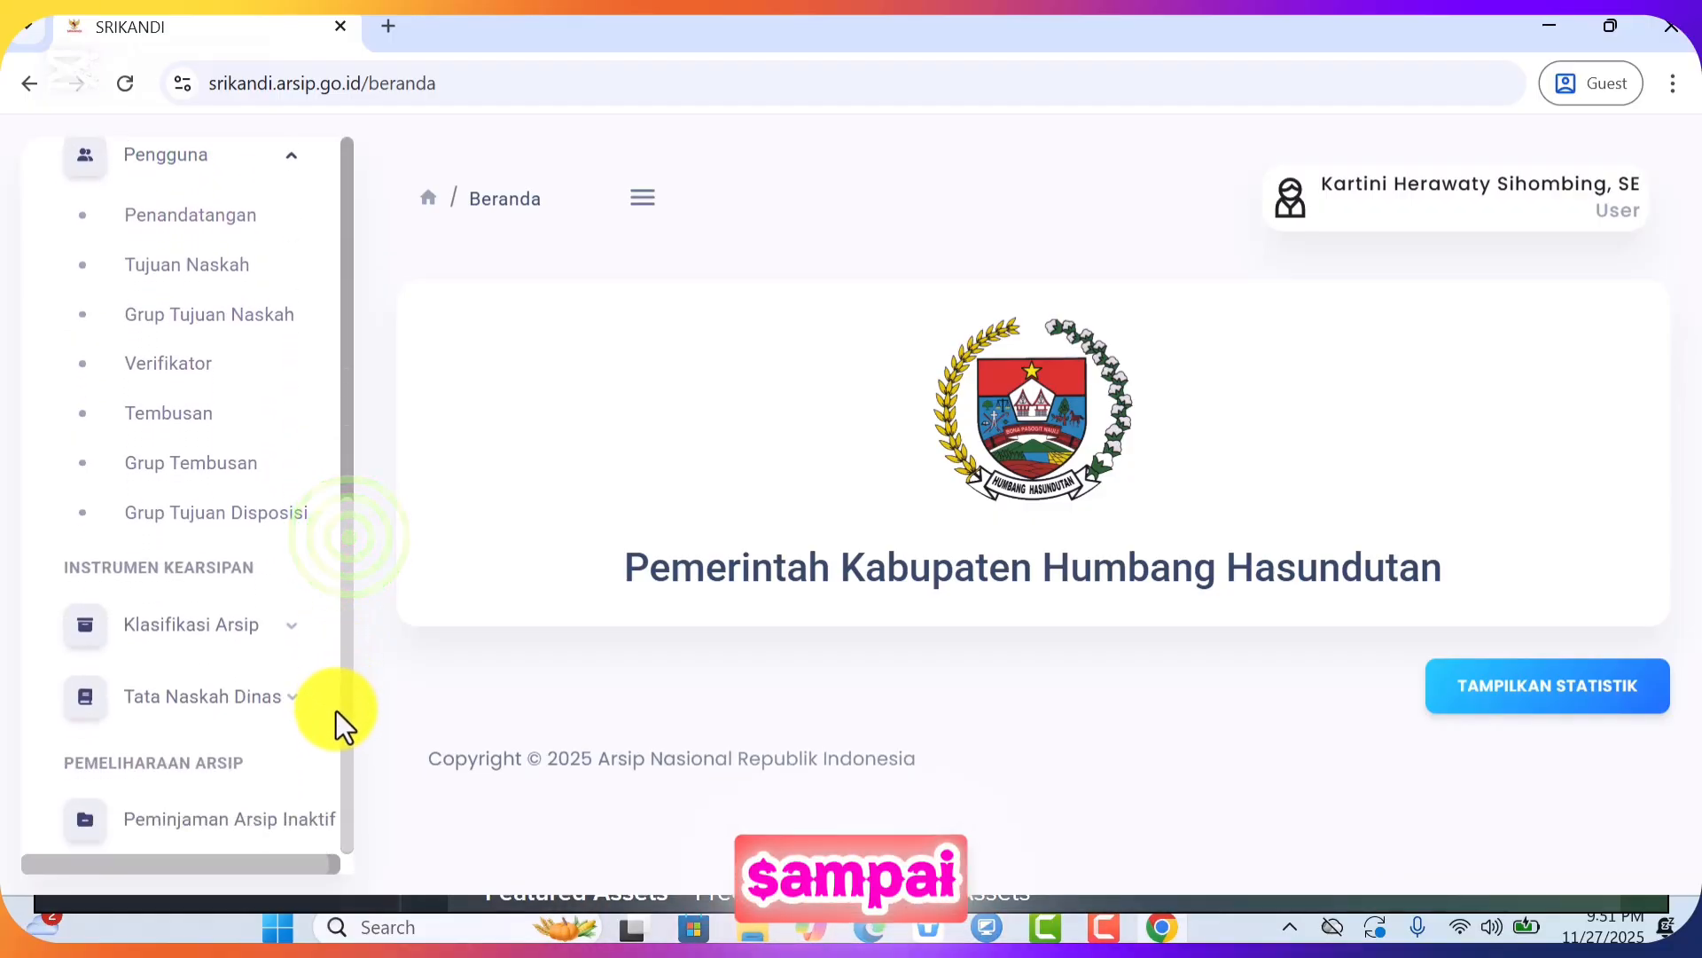
{"action": "left_click", "coordinate": [202, 625]}
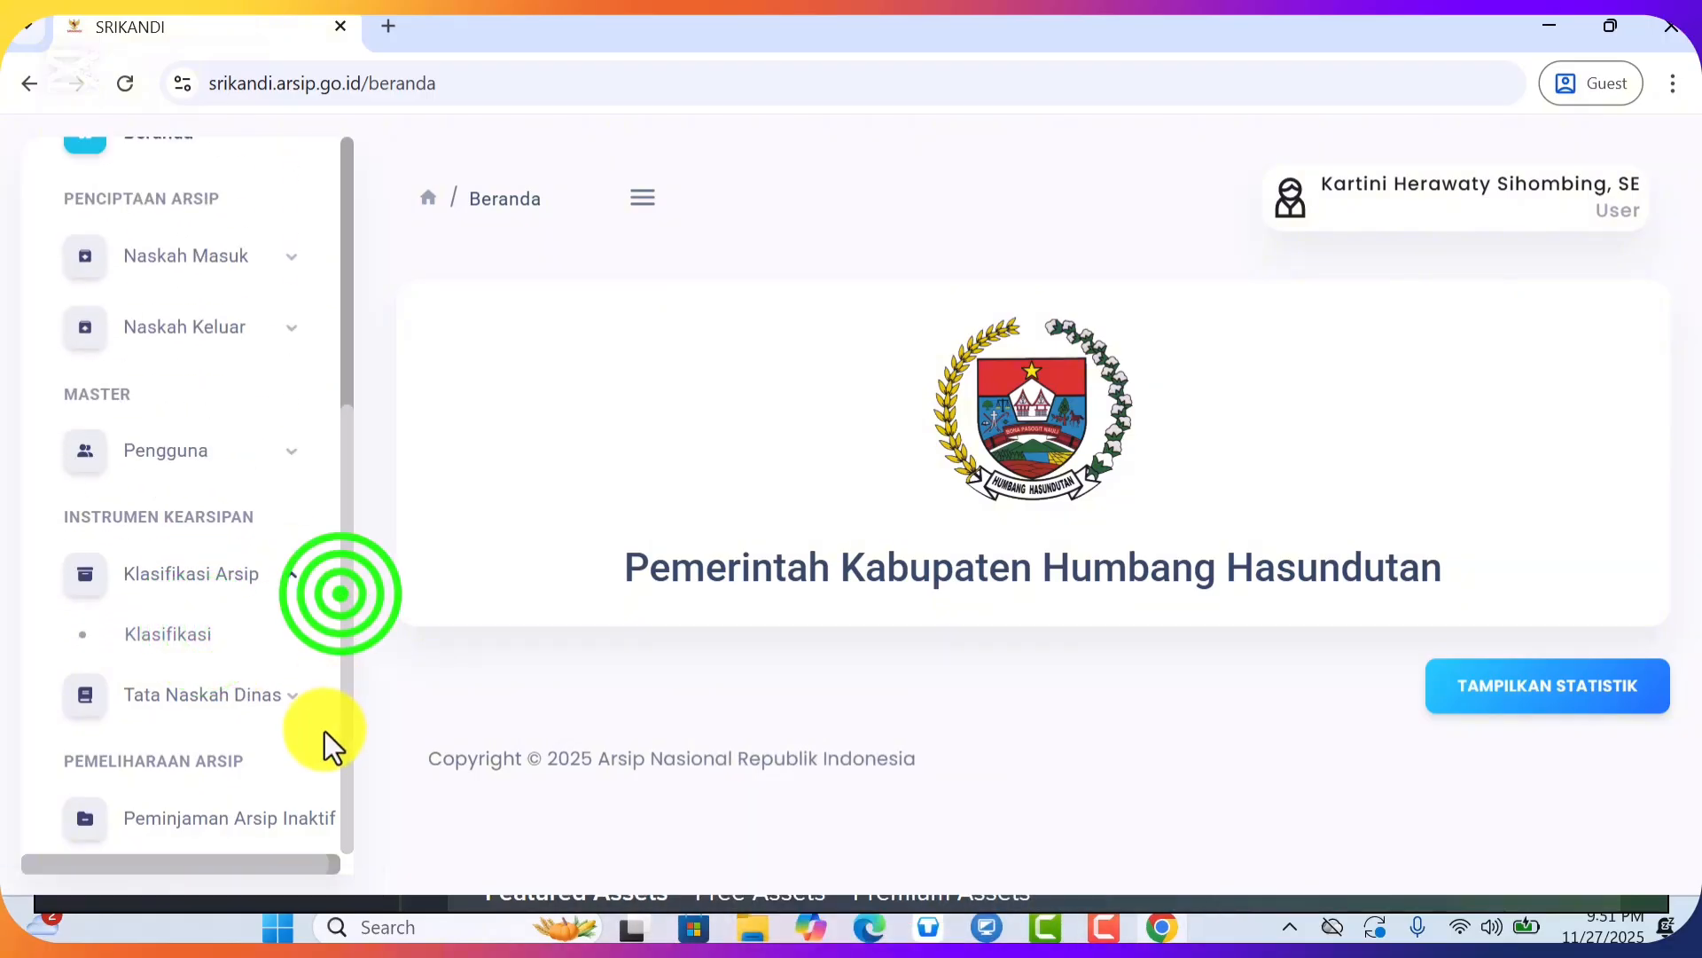
{"action": "left_click", "coordinate": [213, 694]}
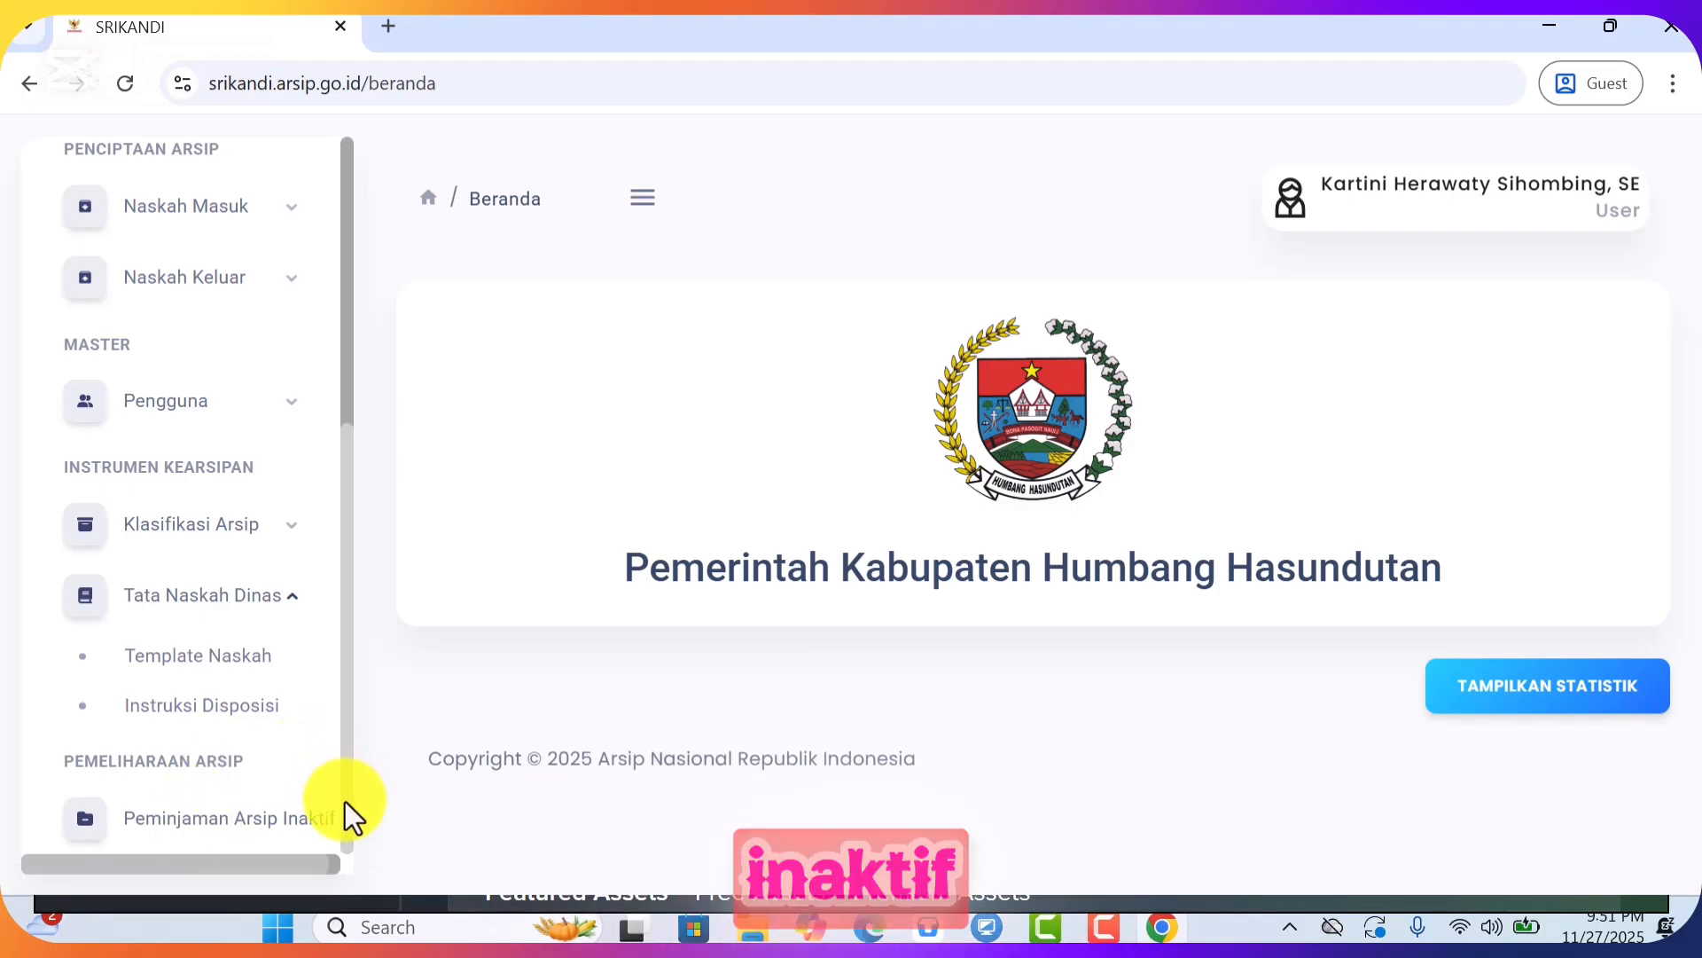
{"action": "mouse_move", "coordinate": [344, 802]}
{"action": "left_mouse_down"}
{"action": "mouse_move", "coordinate": [339, 476]}
{"action": "mouse_move", "coordinate": [354, 783]}
{"action": "left_mouse_up"}
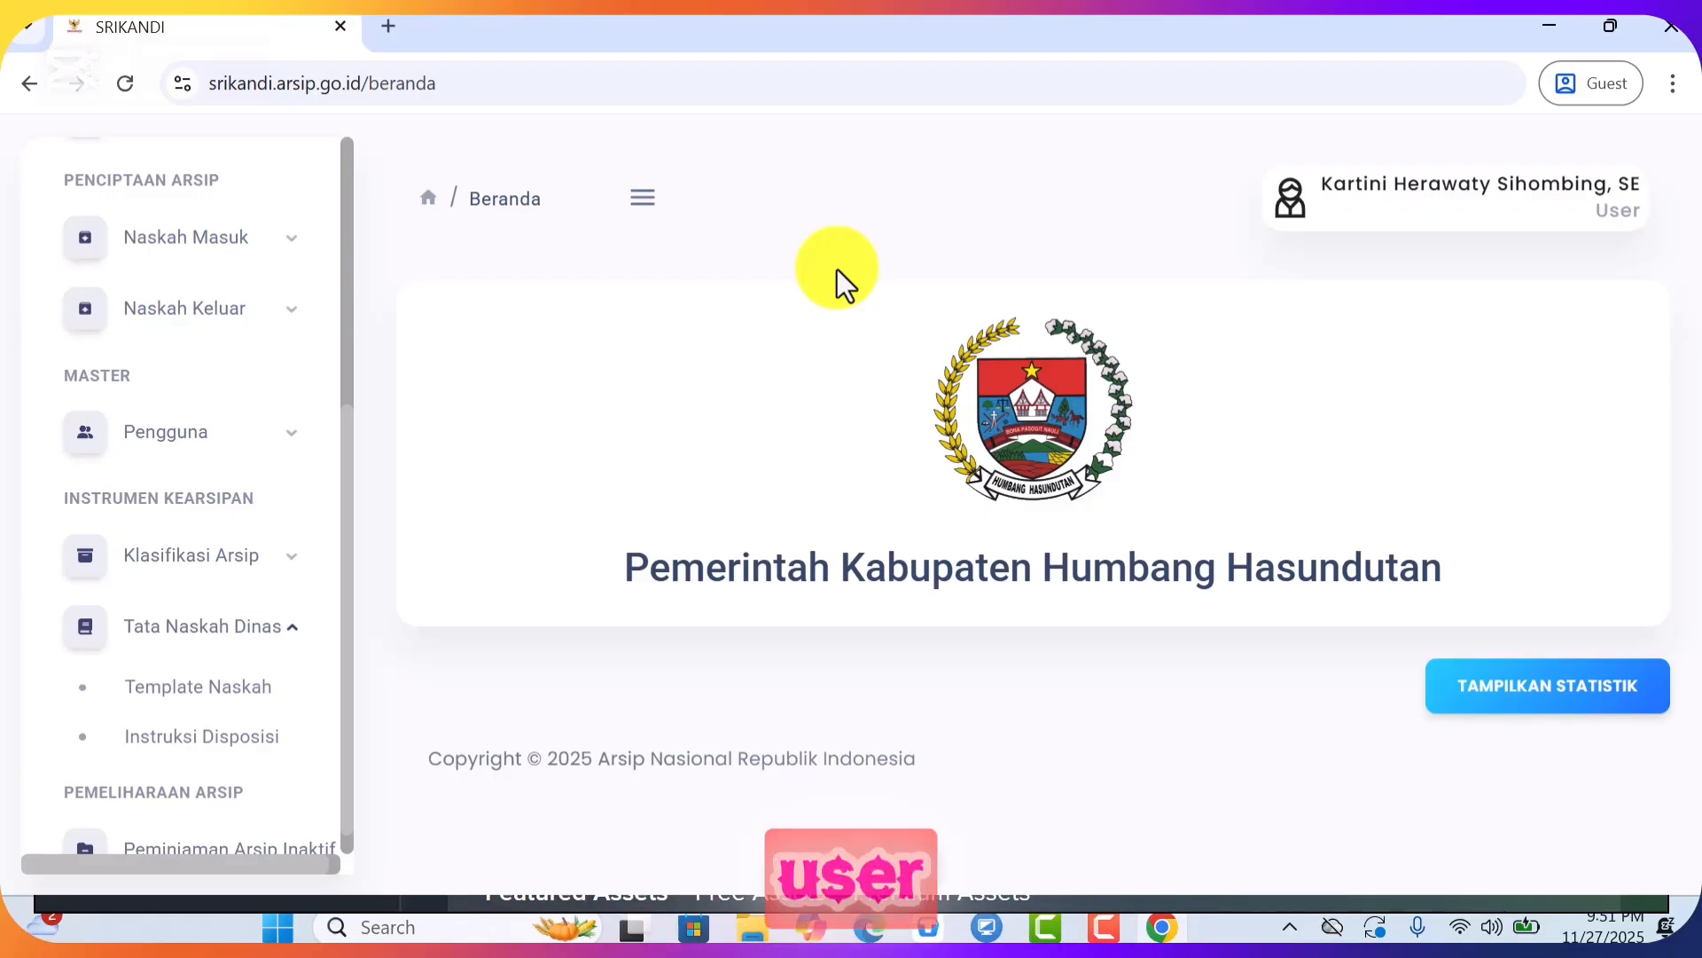
Expand Naskah Masuk and then Pengguna to review the functions they offer
{"action": "left_click", "coordinate": [215, 233]}
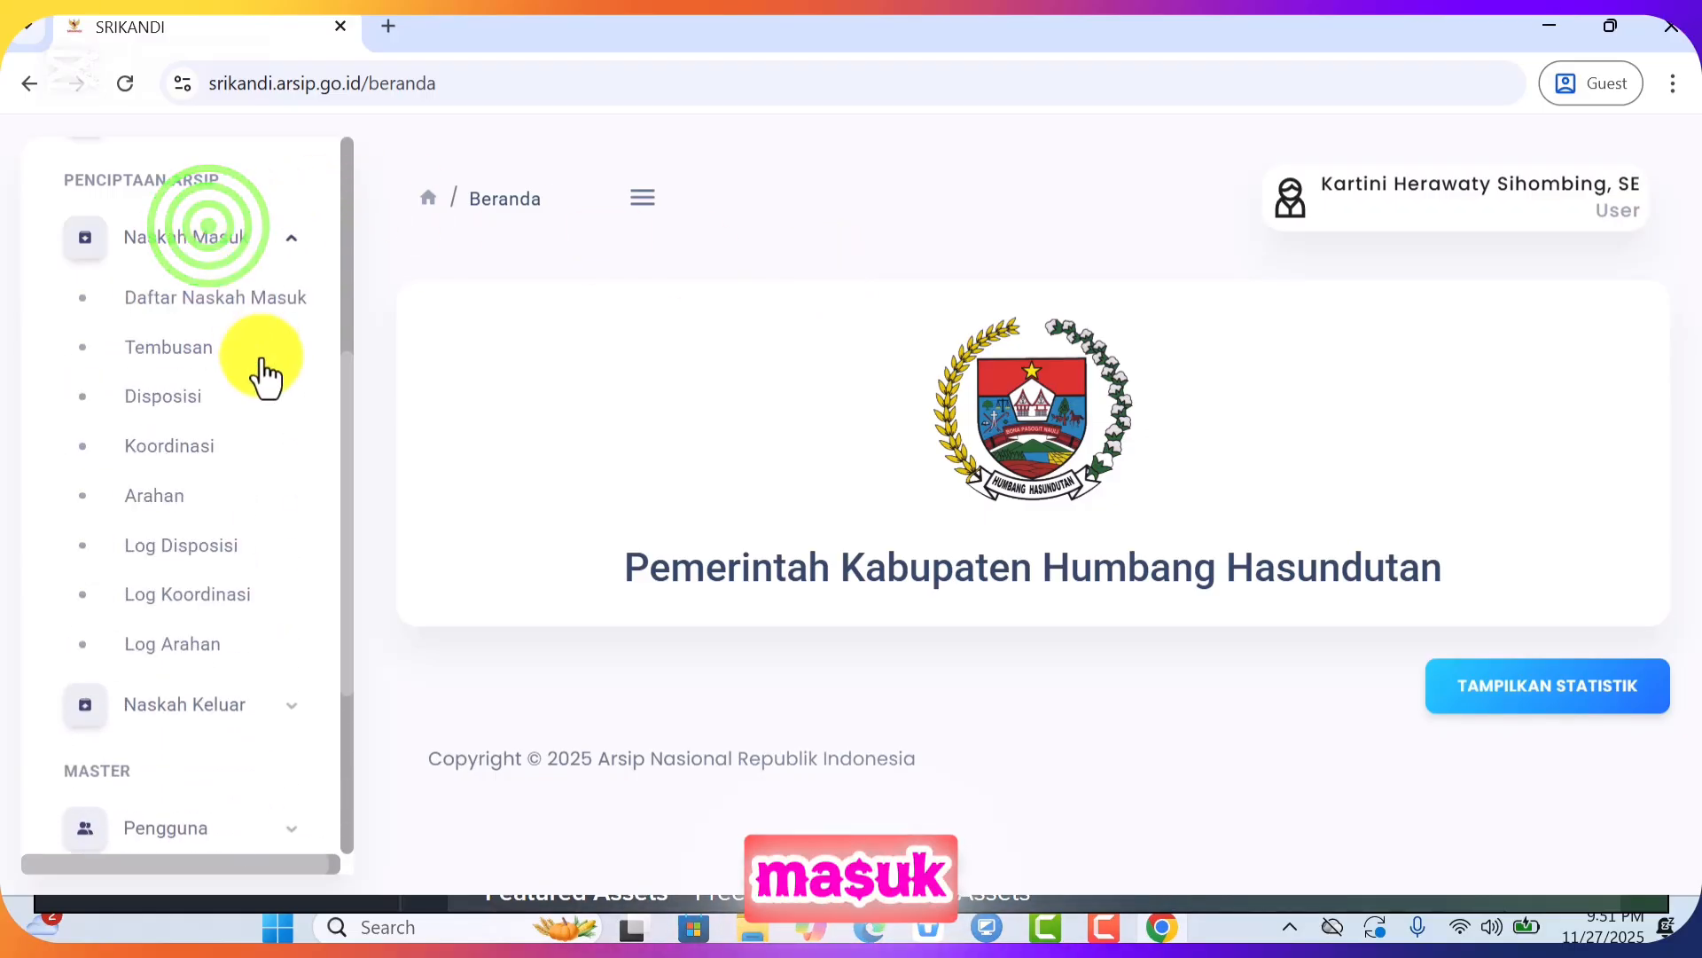
{"action": "left_click_drag", "start_coordinate": [344, 380], "coordinate": [344, 631]}
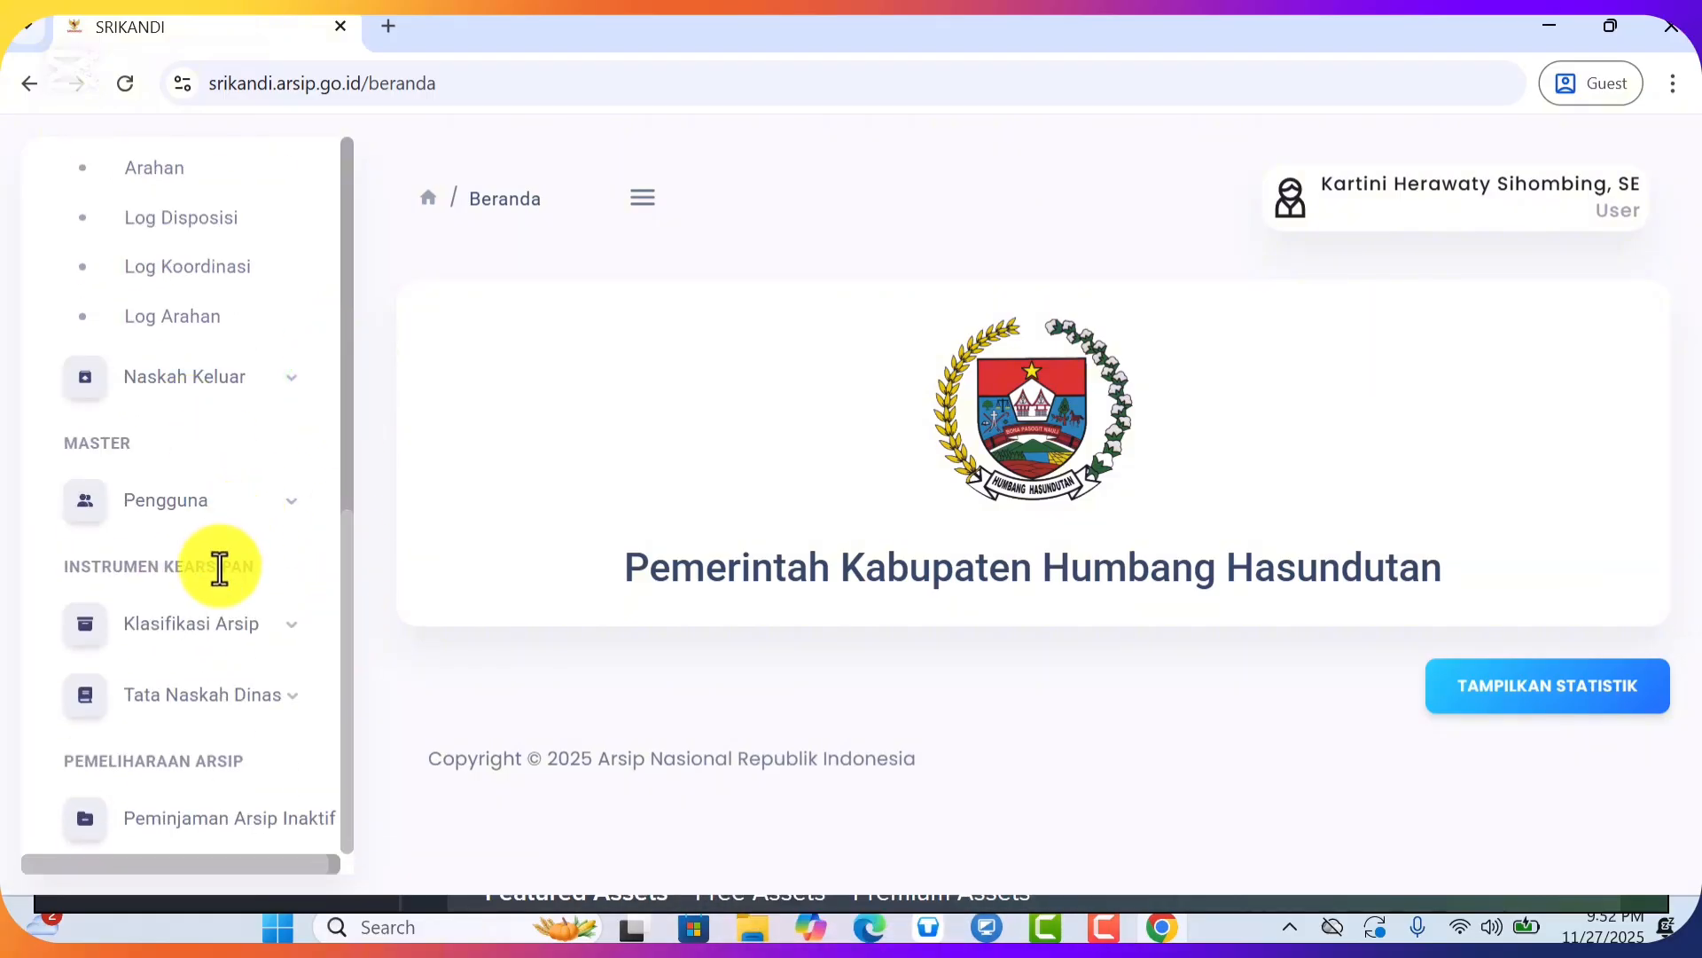
{"action": "left_click", "coordinate": [174, 523]}
{"action": "scroll", "coordinate": [175, 523], "scroll_direction": "down", "scroll_amount": 2}
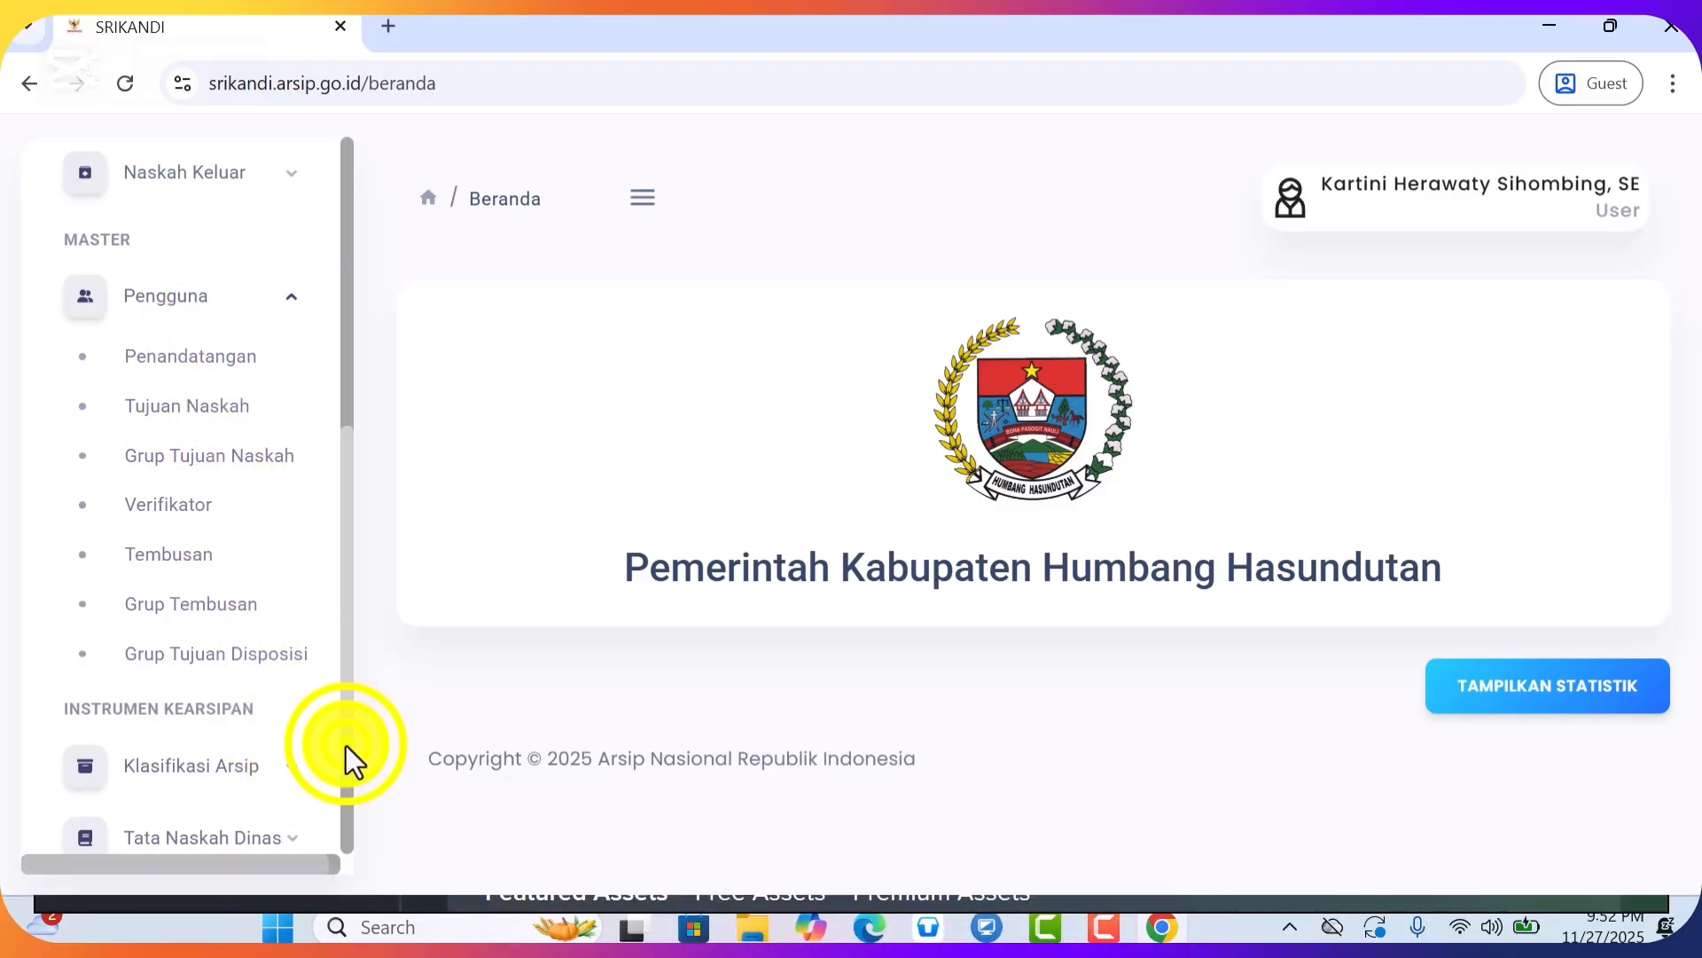
{"action": "right_click", "coordinate": [342, 806]}
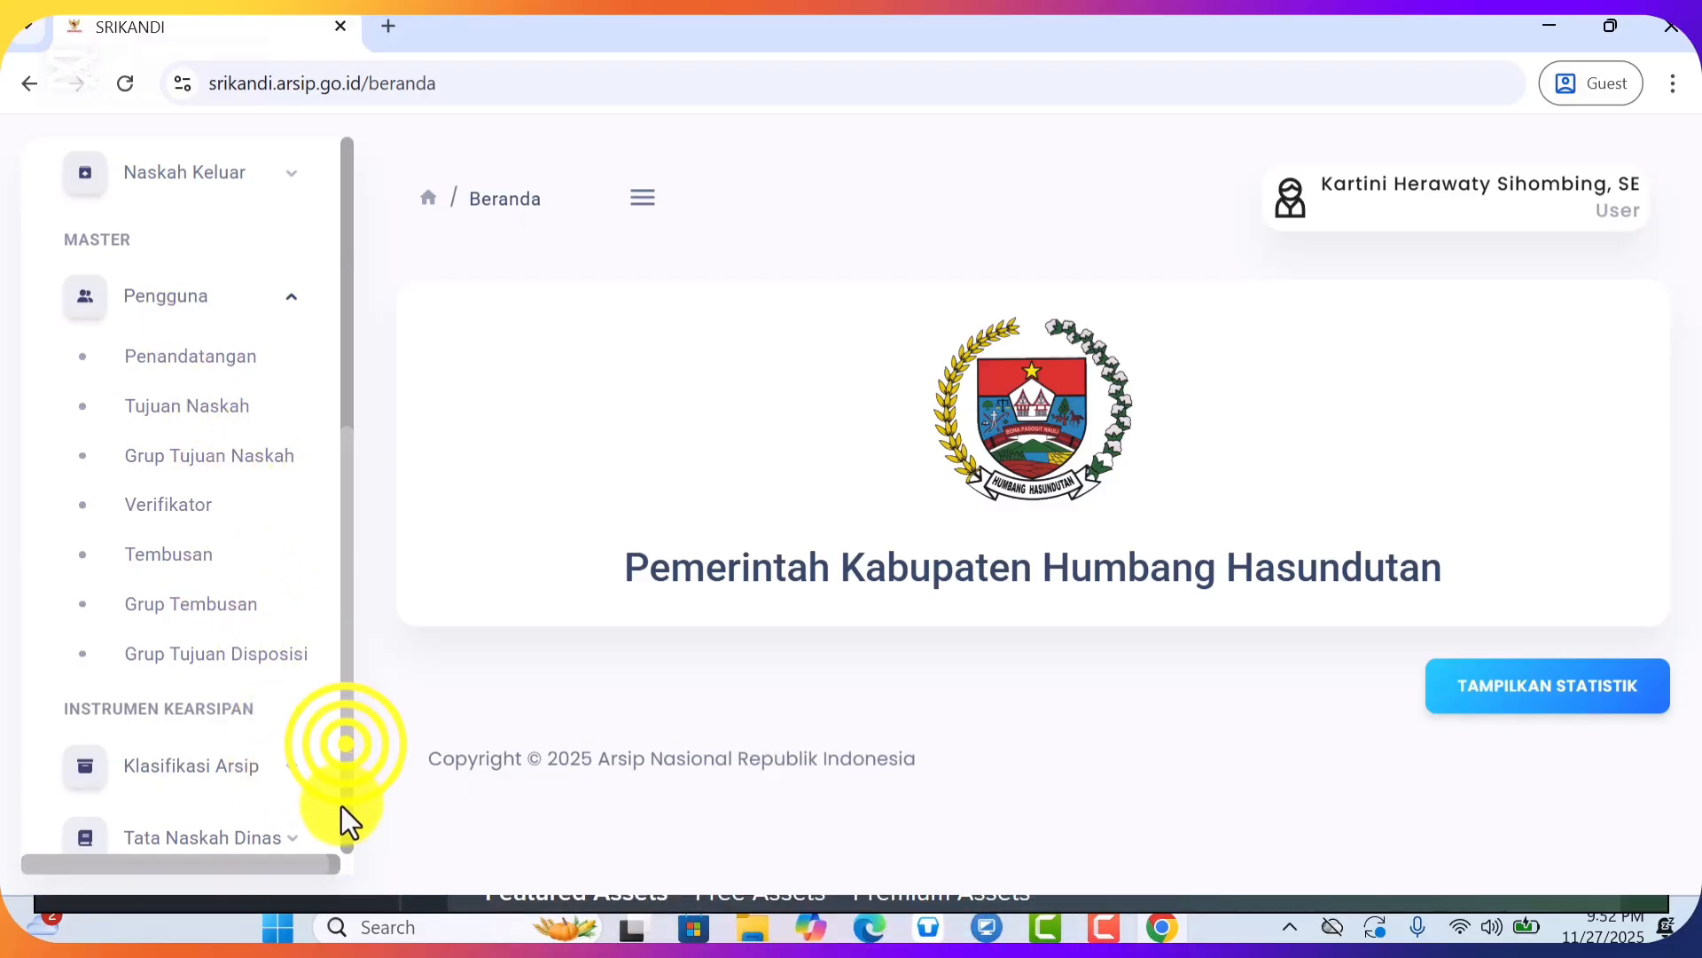
{"action": "left_click", "coordinate": [344, 184]}
{"action": "left_click_drag", "start_coordinate": [347, 458], "coordinate": [345, 809]}
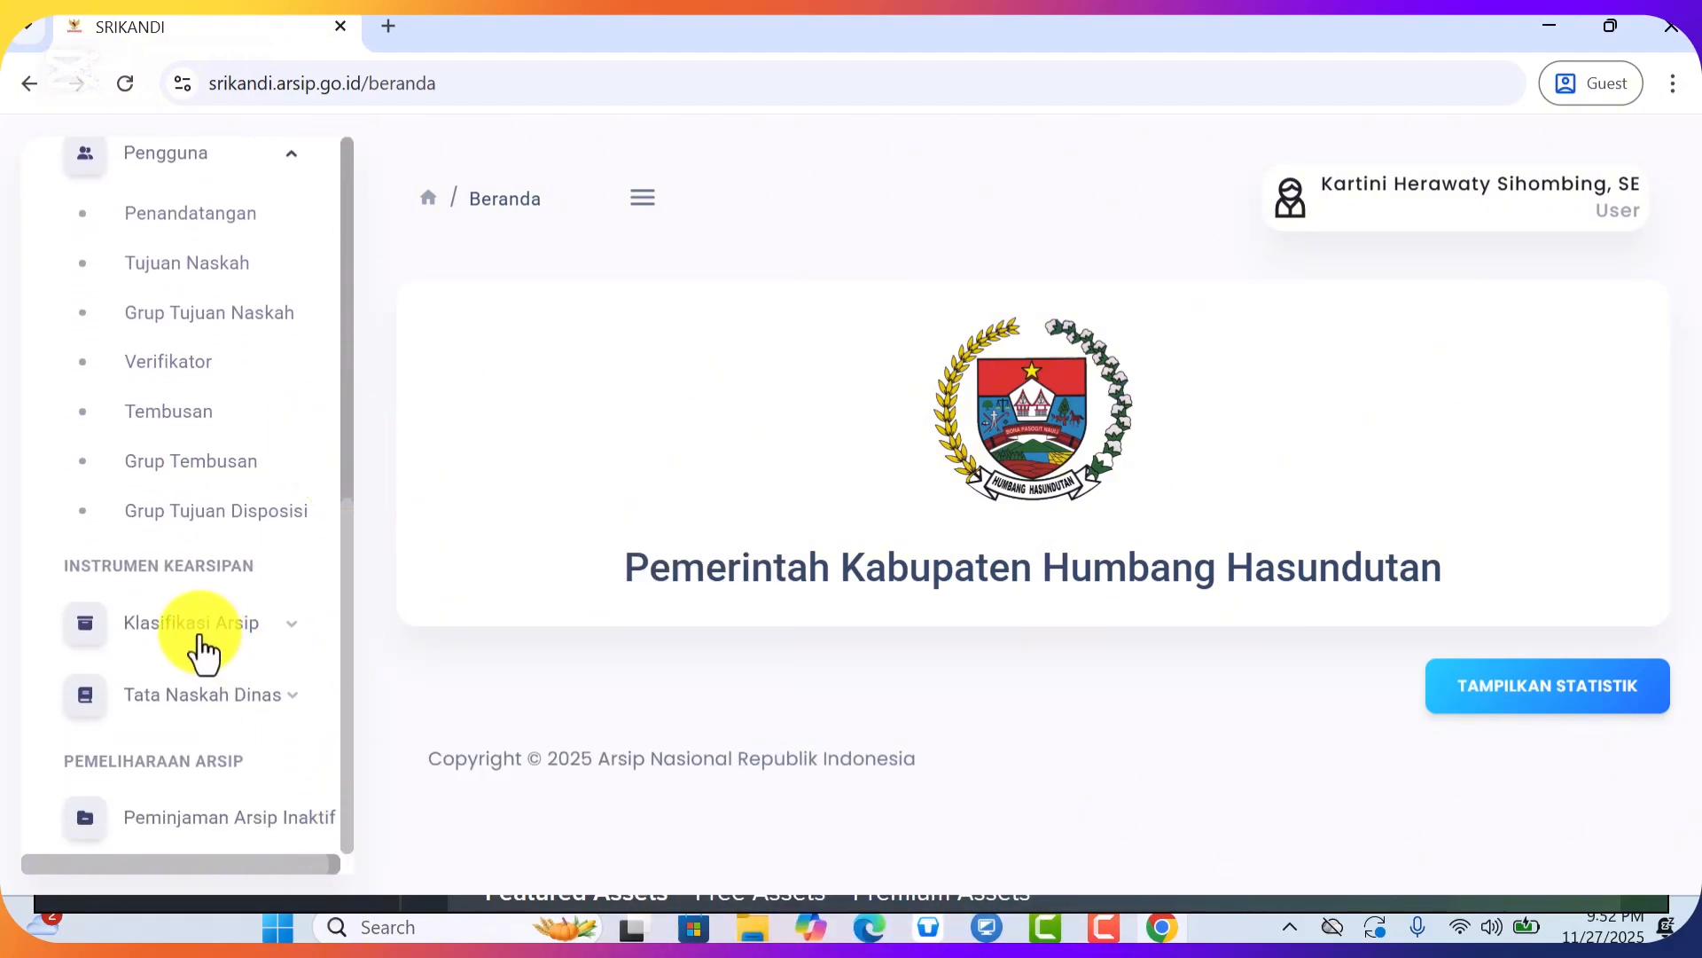
Open the Template Naskah list under Tata Naskah Dinas and download the SURAT DINAS KEPALA OPD Word template to Downloads
{"action": "left_click", "coordinate": [199, 625]}
{"action": "left_click", "coordinate": [206, 695]}
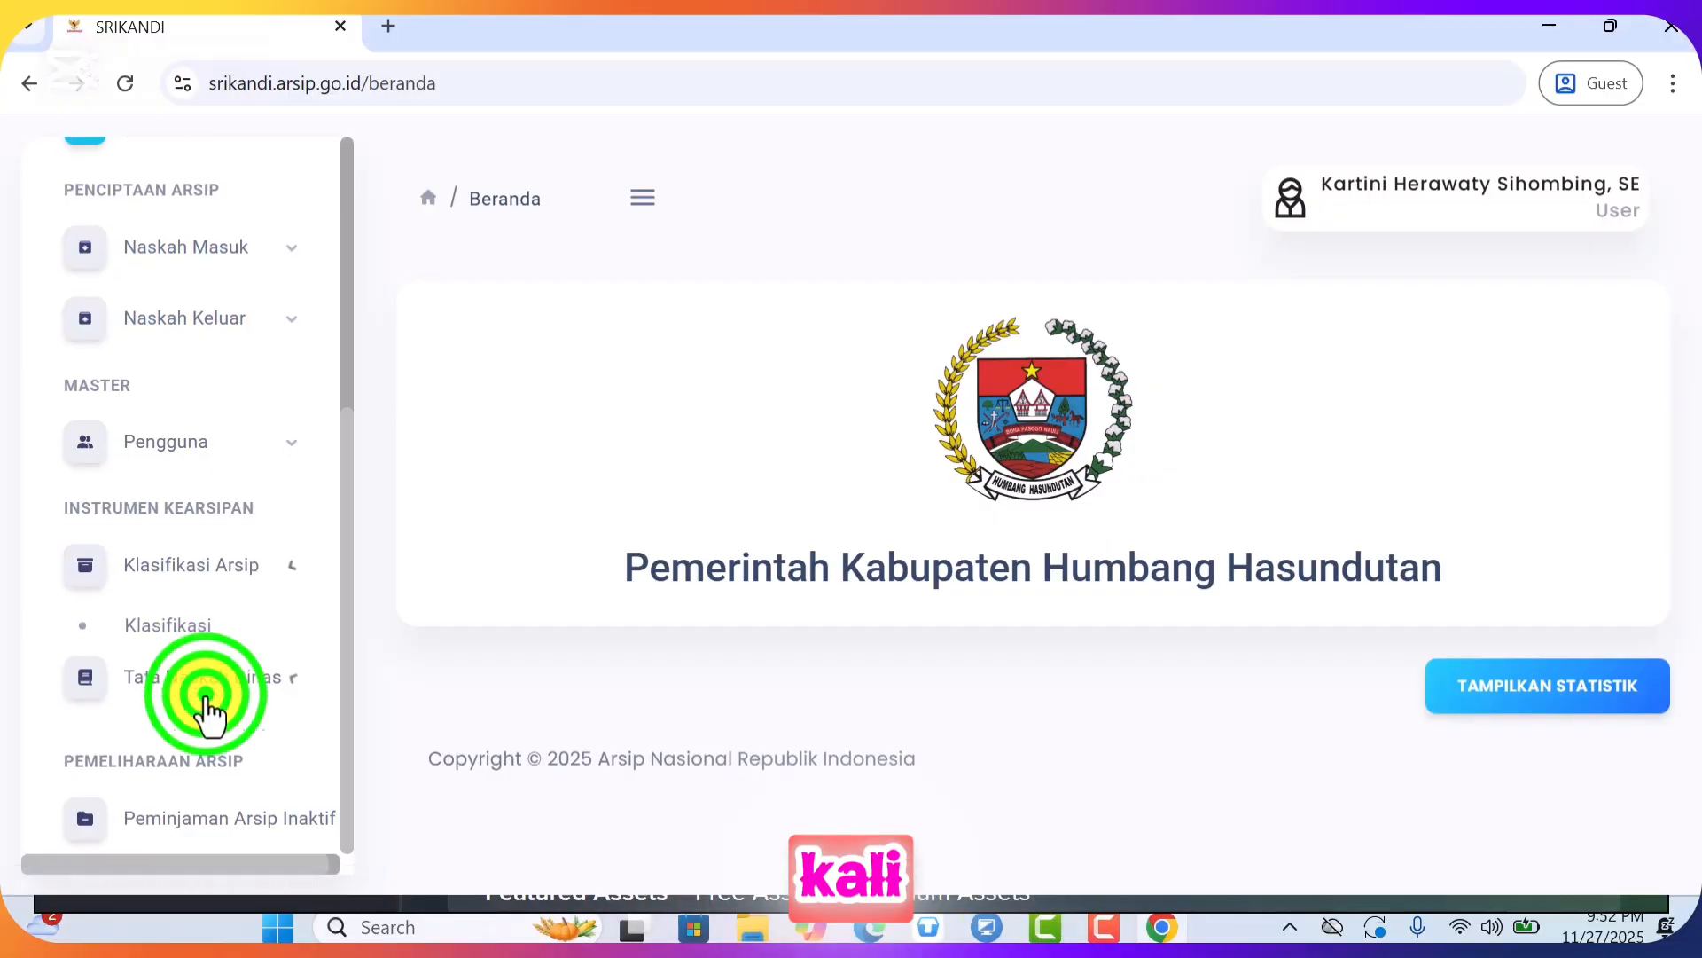
{"action": "left_click", "coordinate": [172, 669]}
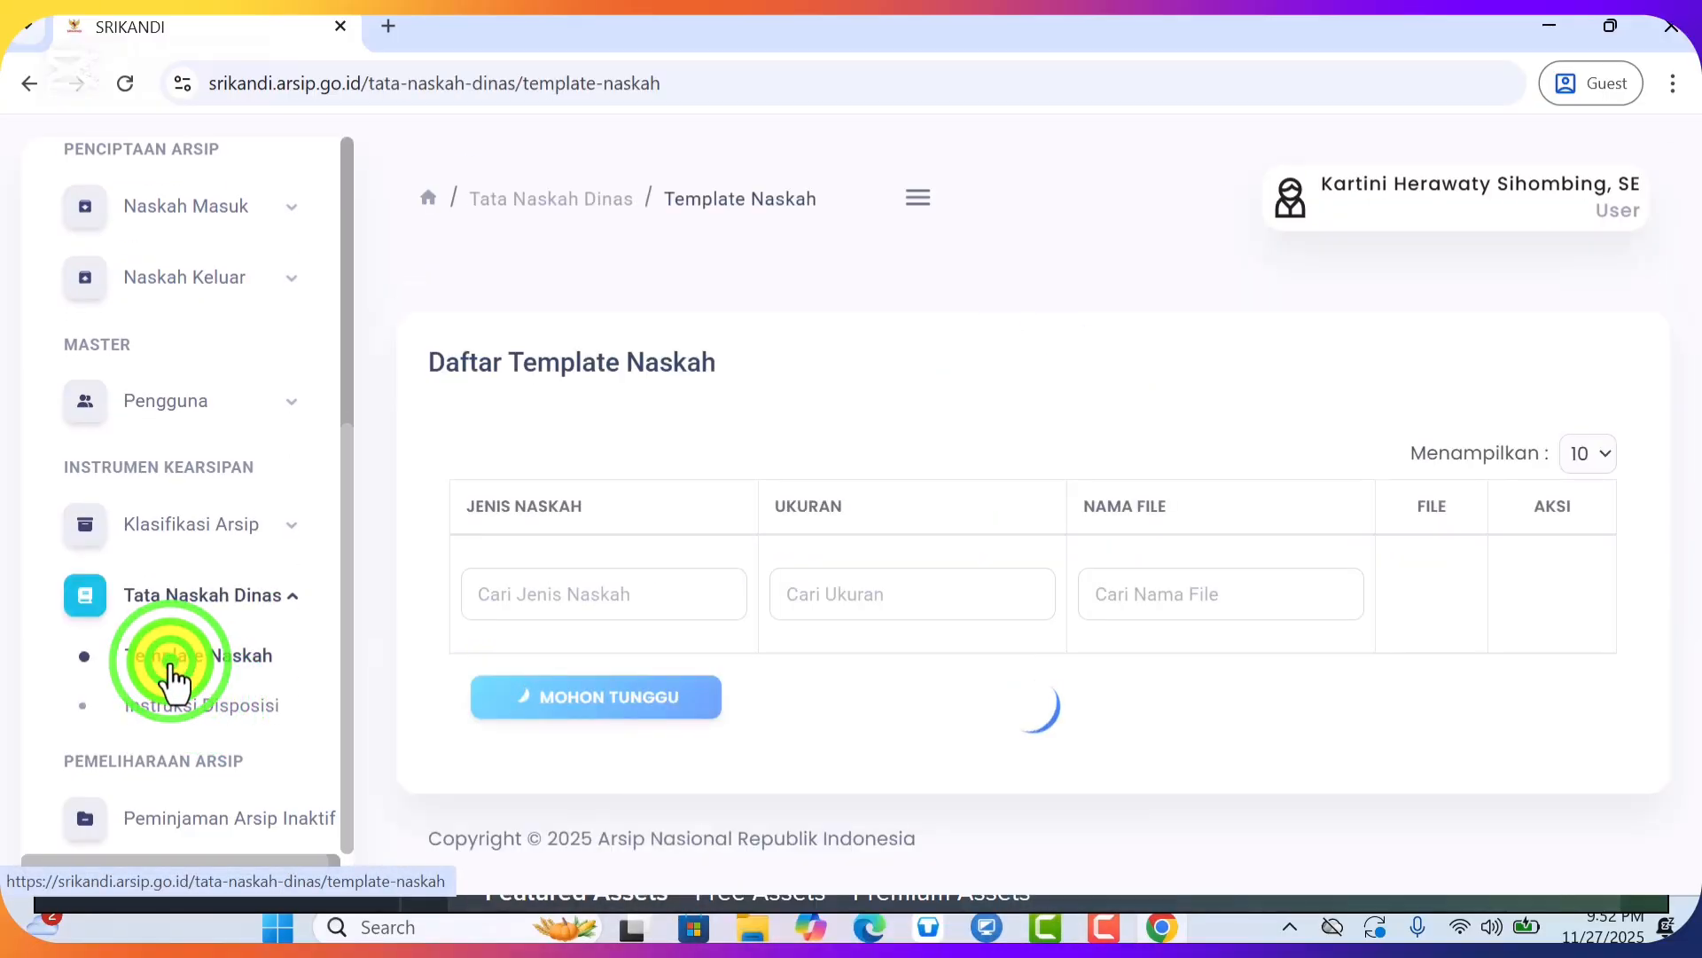
{"action": "left_click", "coordinate": [1437, 718]}
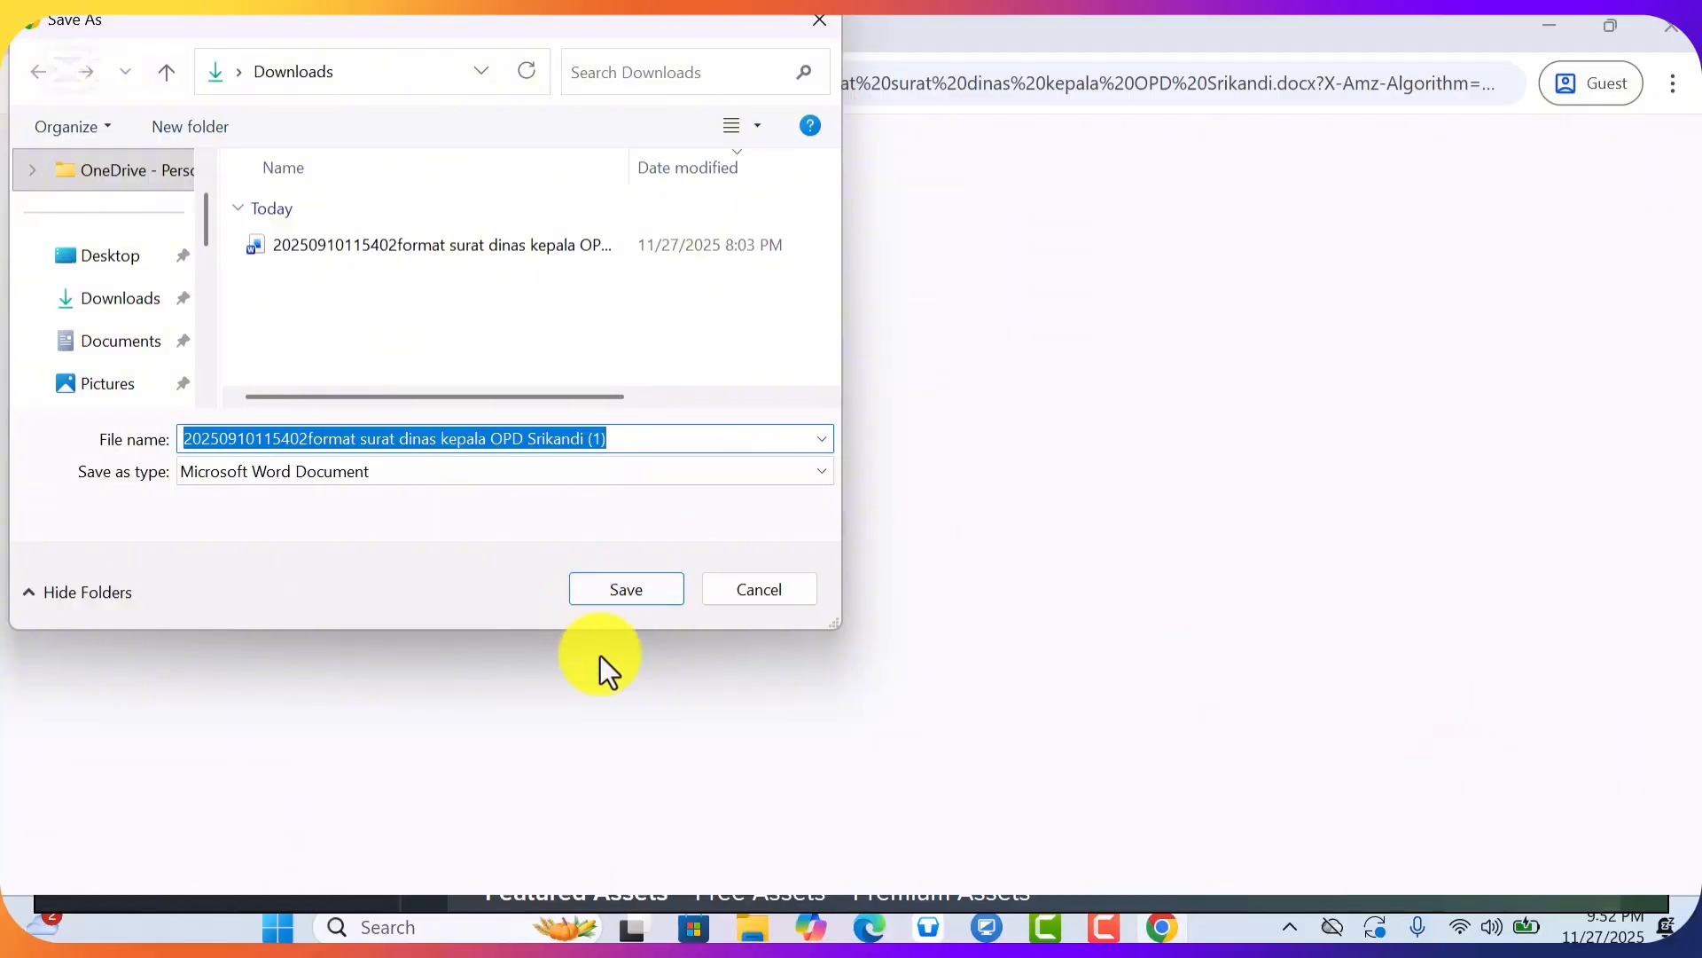
{"action": "left_click", "coordinate": [654, 591]}
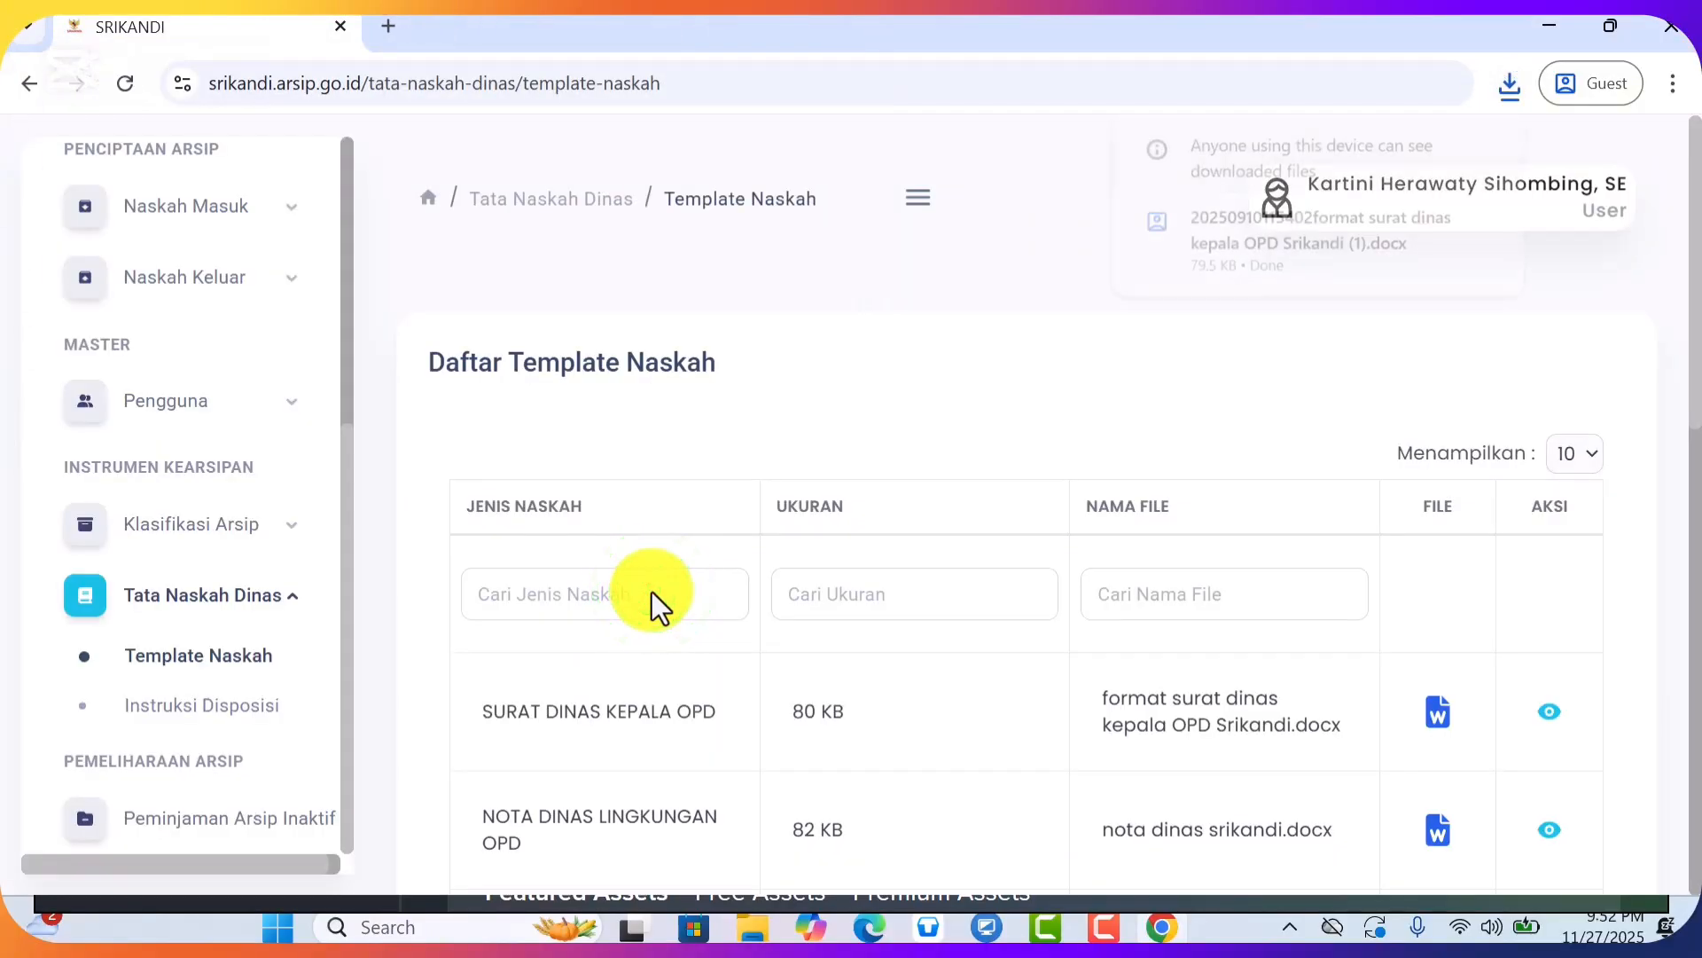
Open the downloaded surat dinas kepala OPD template in Word and enable editing
{"action": "left_click", "coordinate": [1305, 252]}
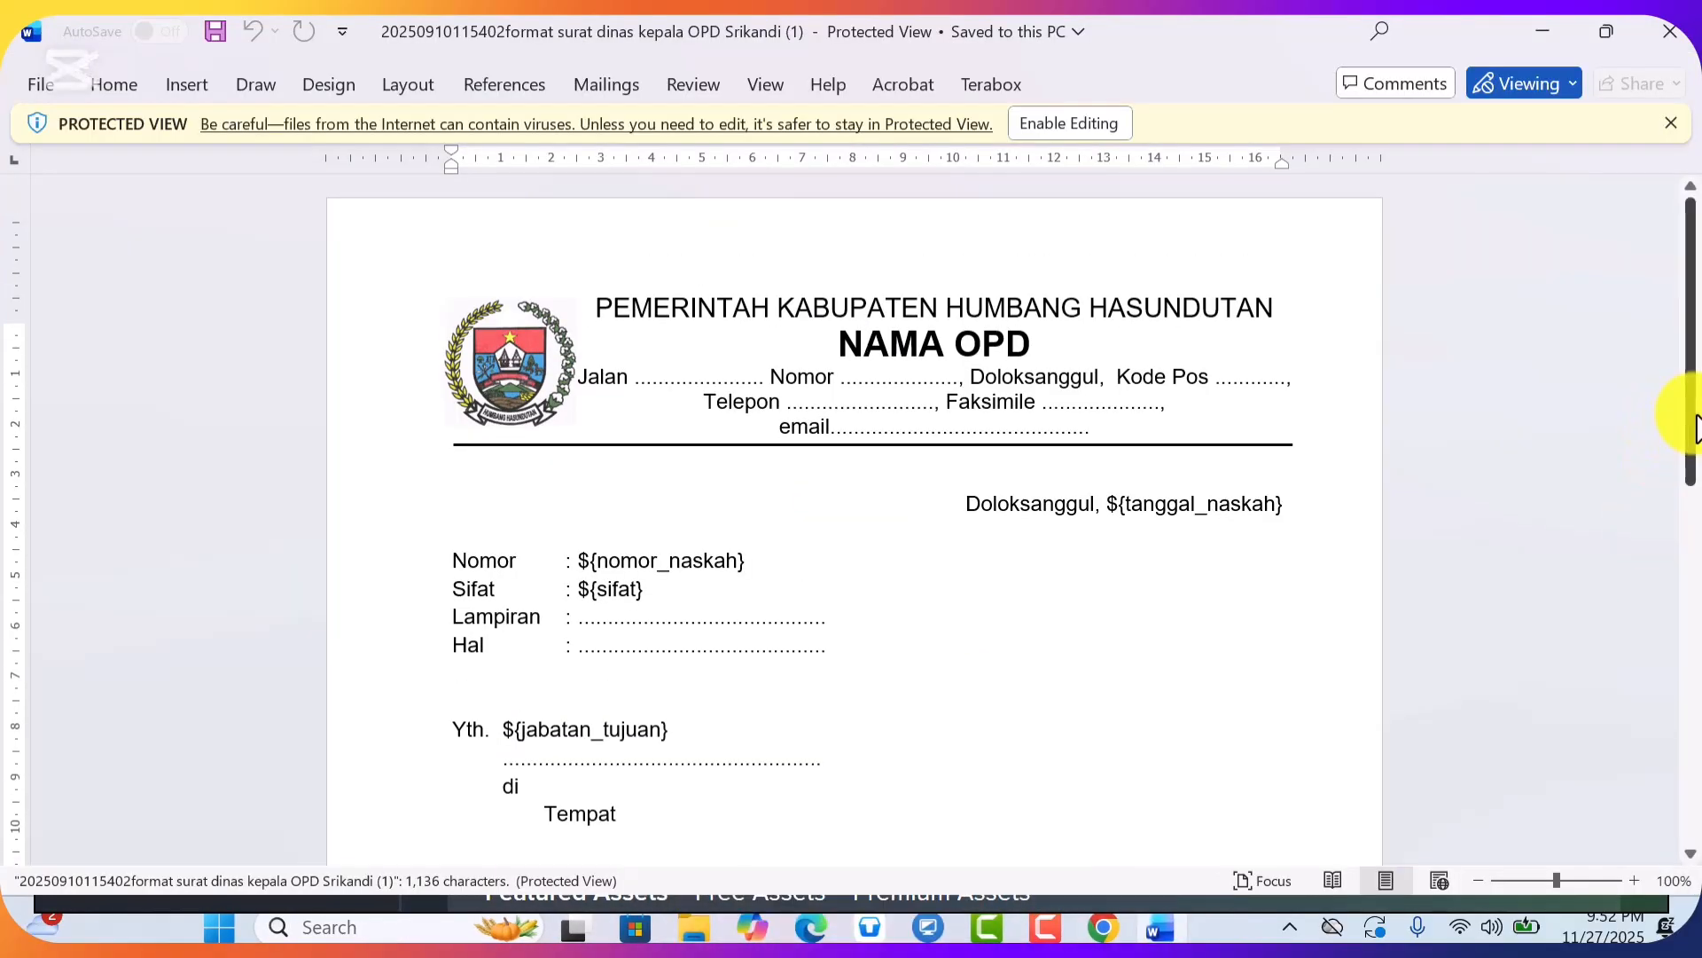
{"action": "mouse_move", "coordinate": [1687, 417]}
{"action": "left_mouse_down"}
{"action": "mouse_move", "coordinate": [1689, 683]}
{"action": "mouse_move", "coordinate": [1680, 416]}
{"action": "left_mouse_up"}
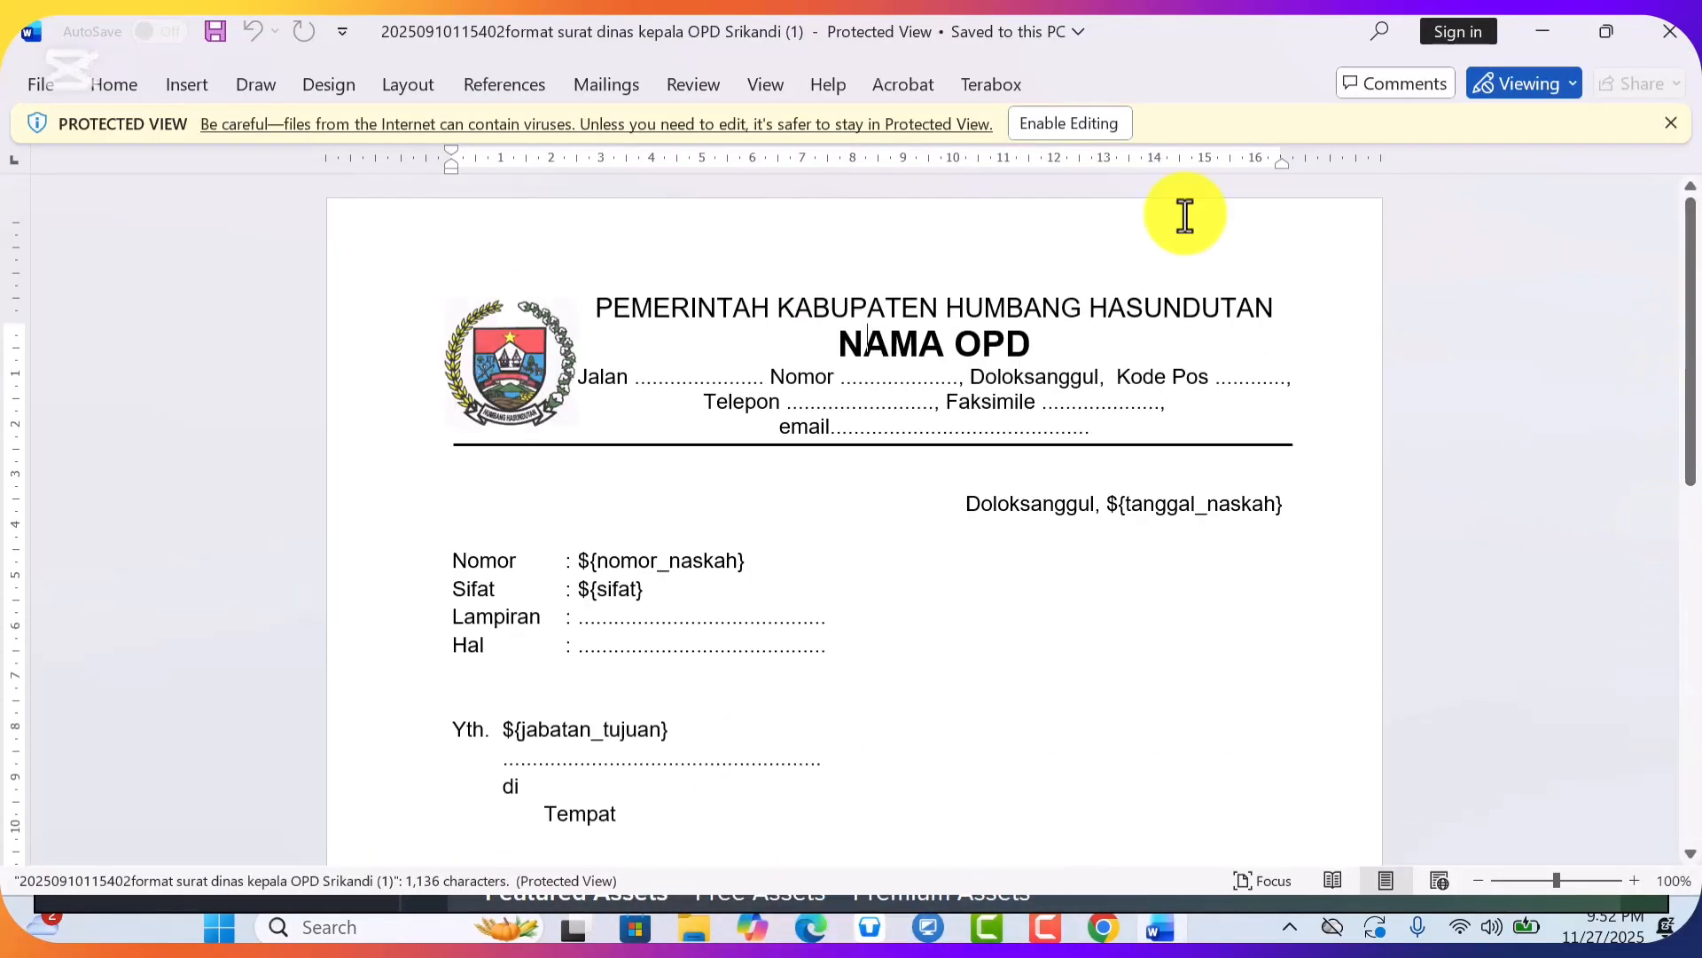
{"action": "left_click", "coordinate": [1043, 131]}
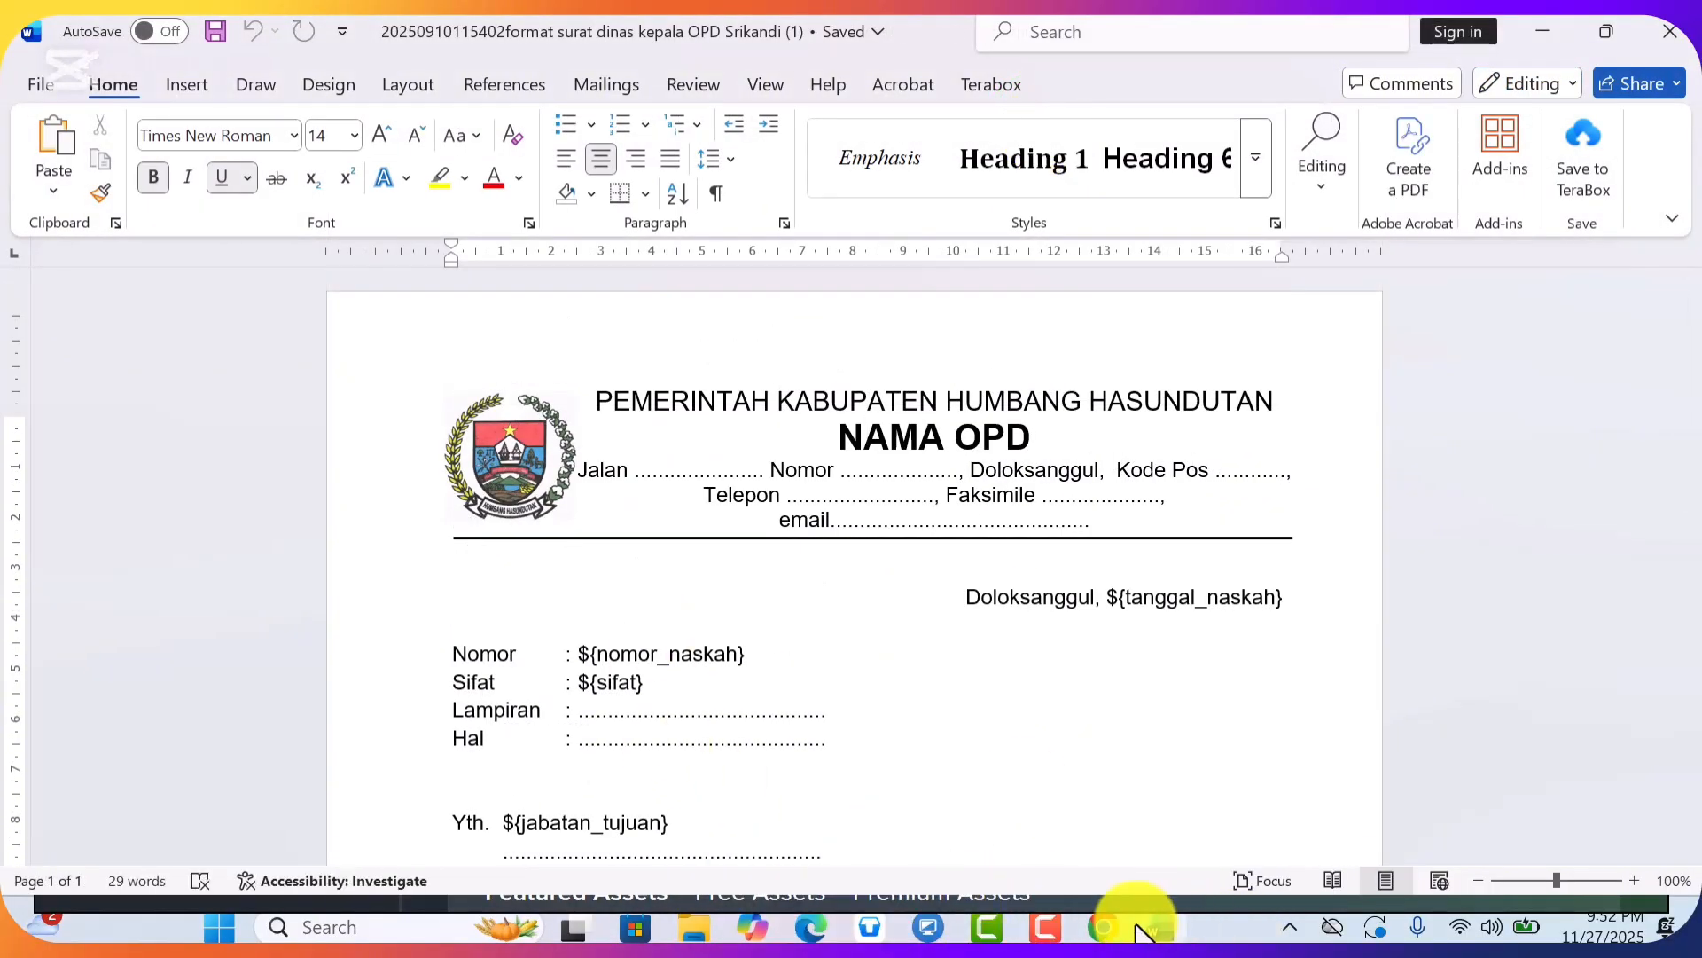
Switch back to SRIKANDI in Chrome and view the Disposisi list, then the Daftar Naskah Masuk under Naskah Masuk
{"action": "left_click", "coordinate": [1104, 926]}
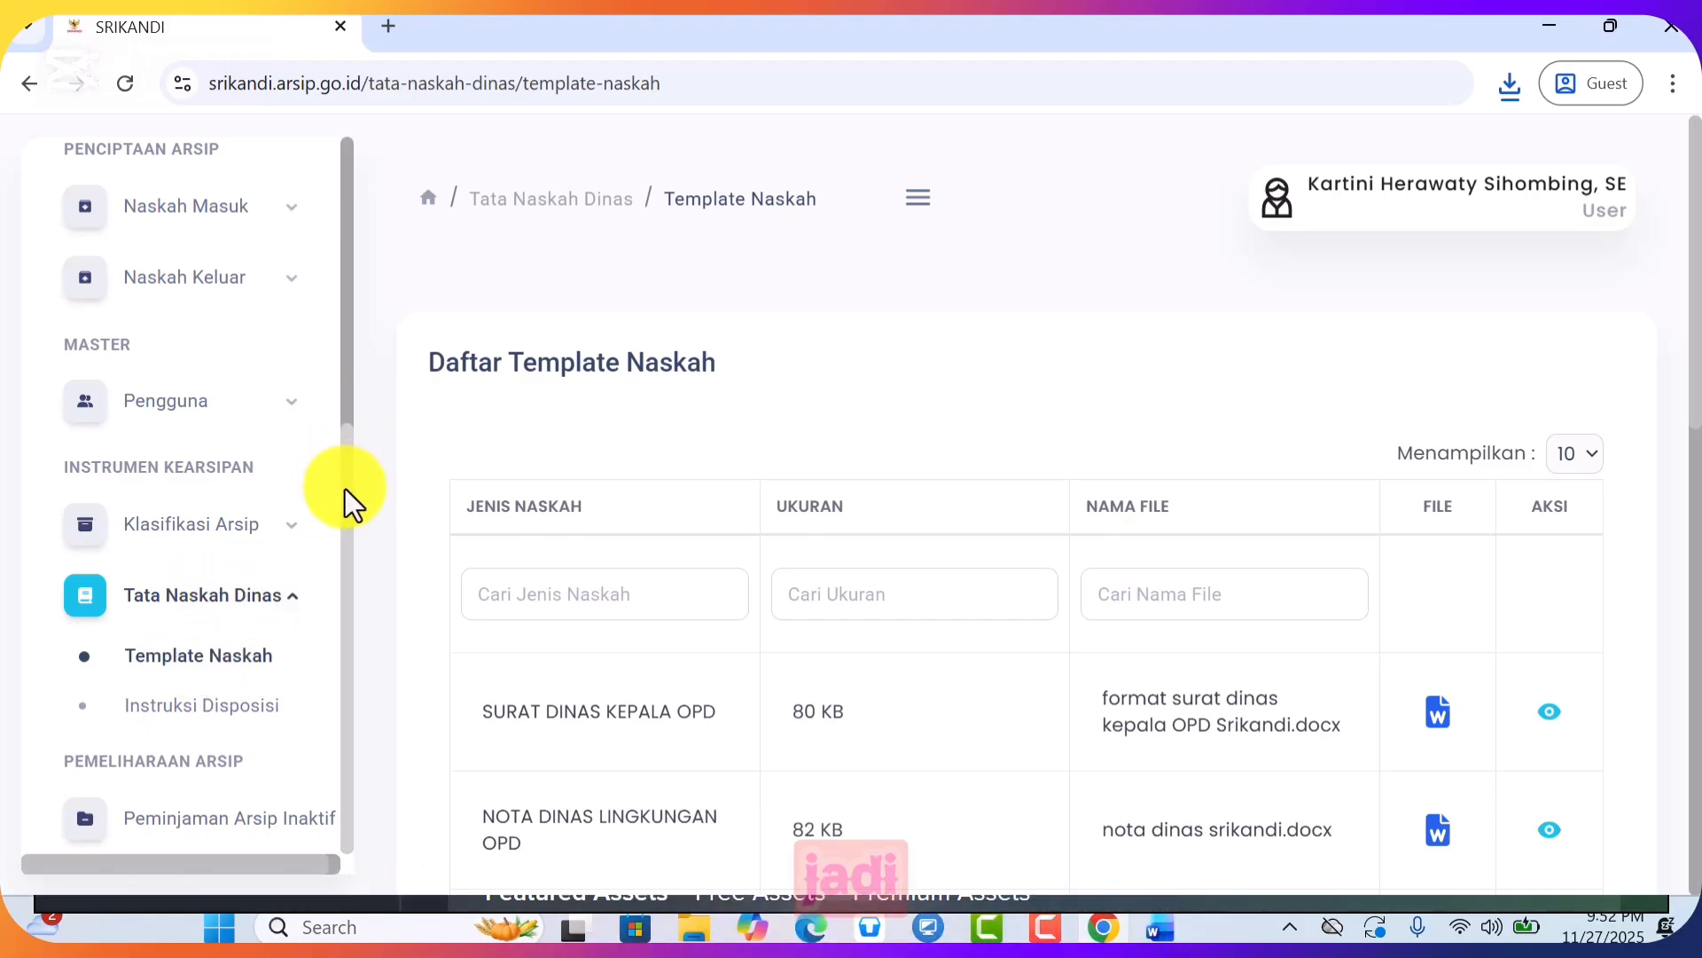
{"action": "left_click_drag", "start_coordinate": [344, 487], "coordinate": [344, 411]}
{"action": "left_click", "coordinate": [188, 335]}
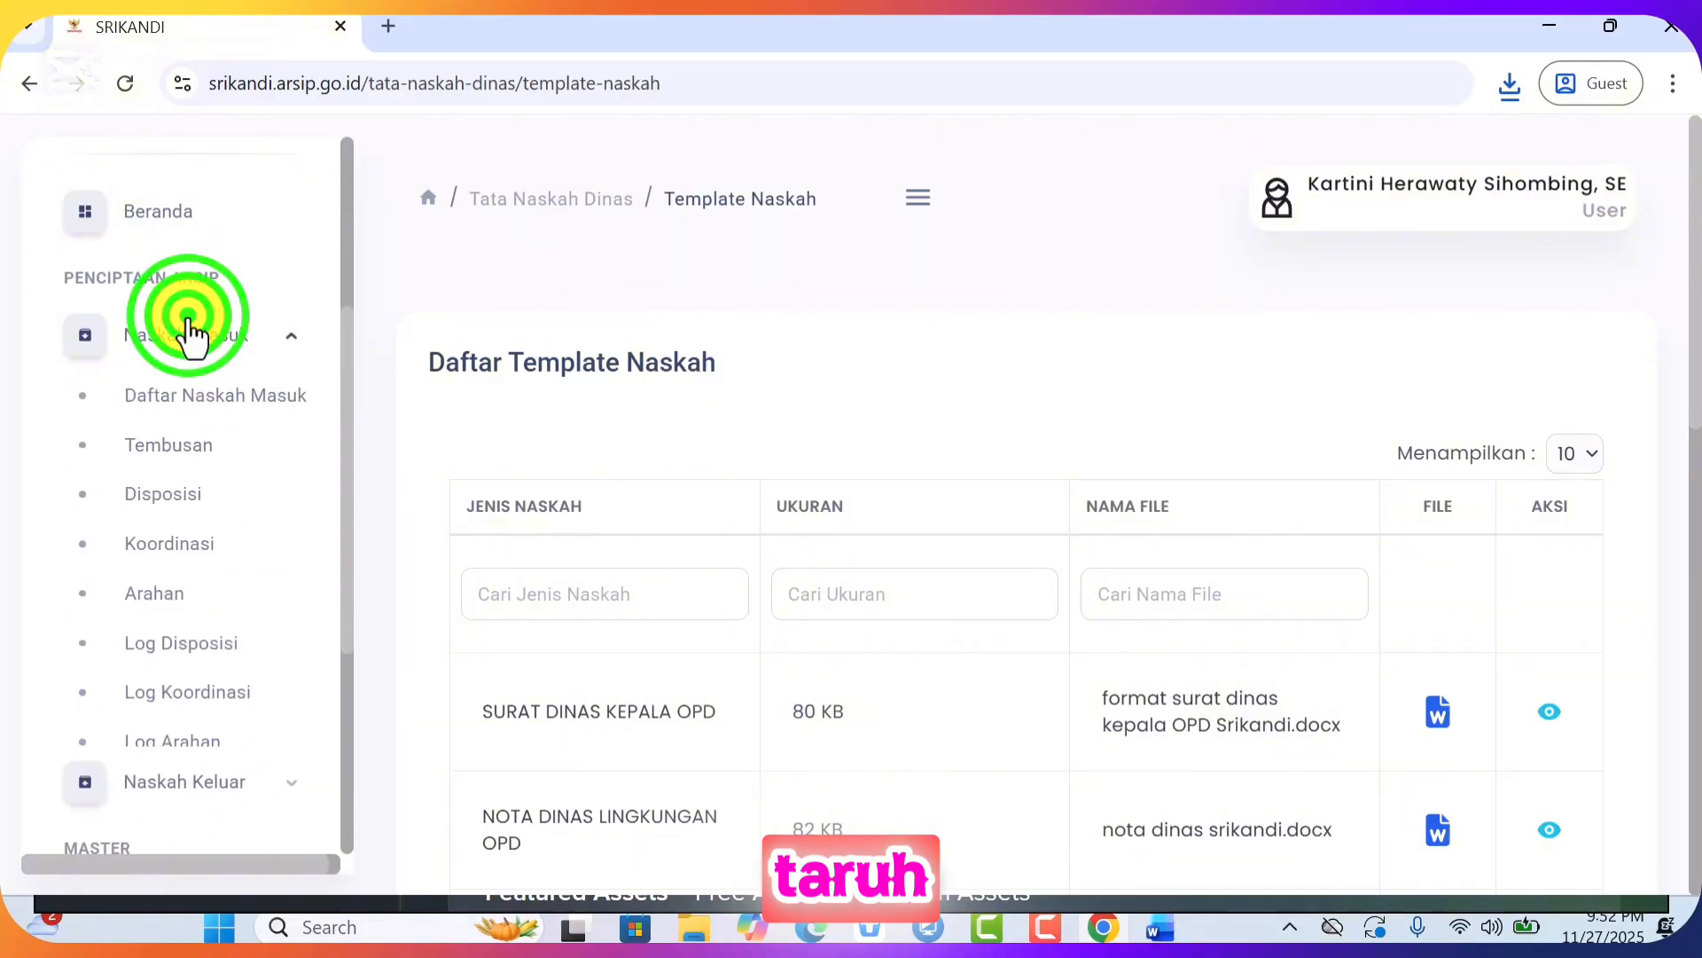
{"action": "left_click", "coordinate": [171, 498]}
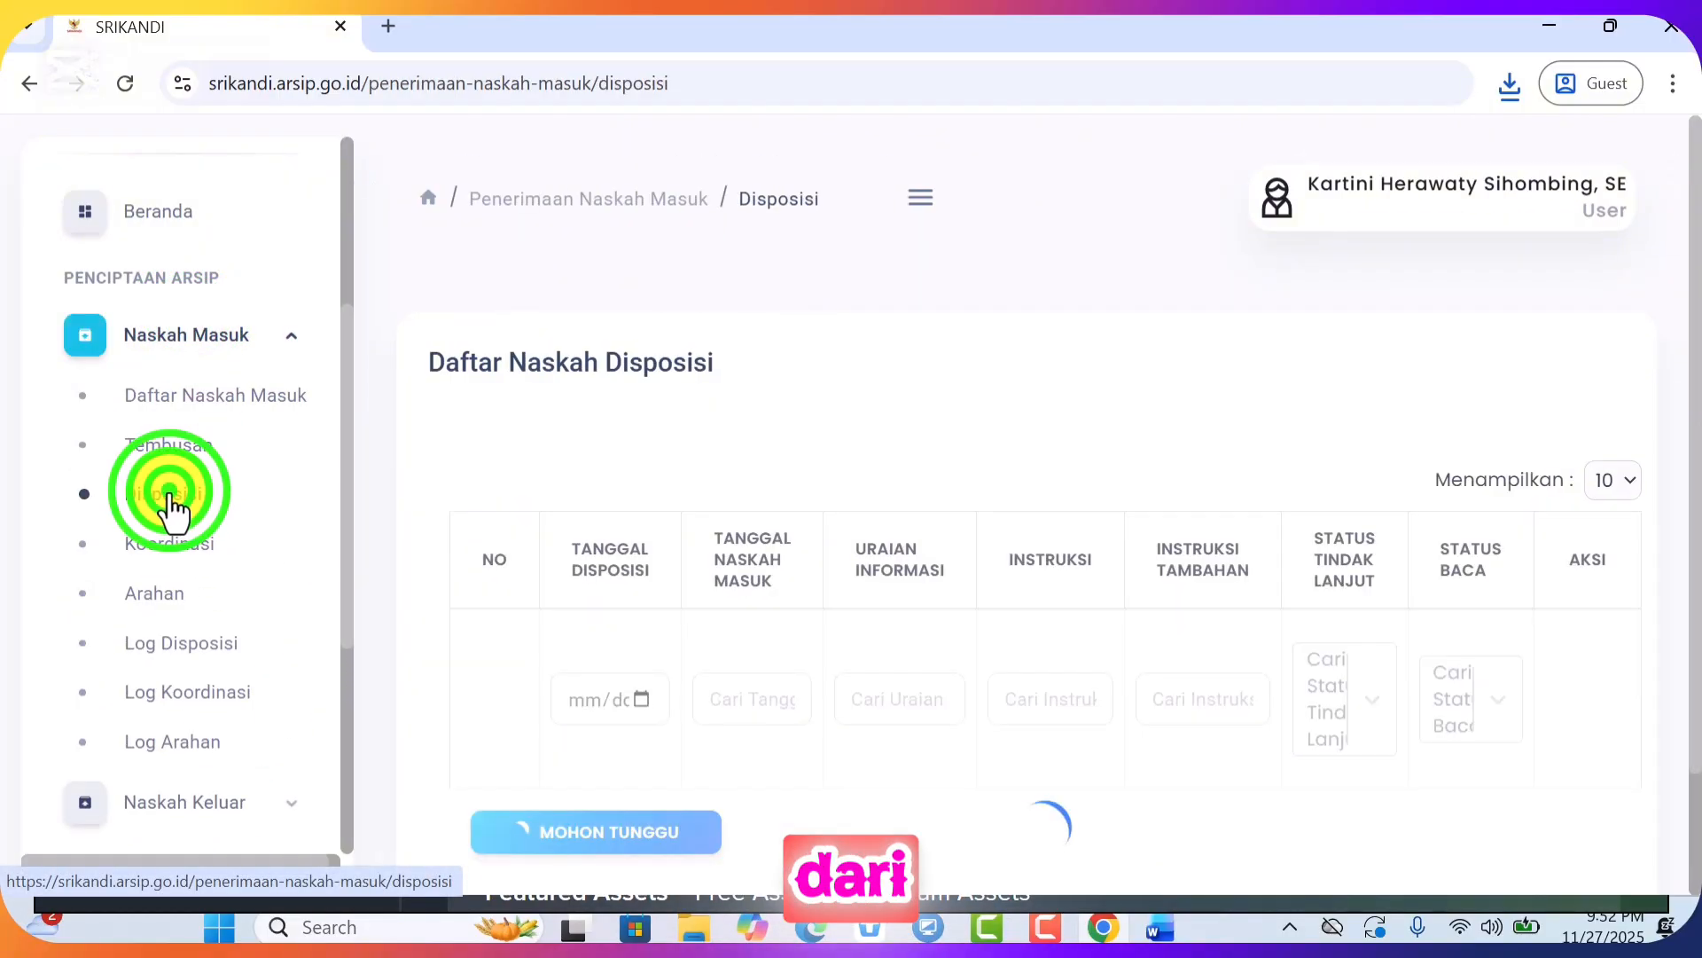
{"action": "left_click", "coordinate": [178, 403]}
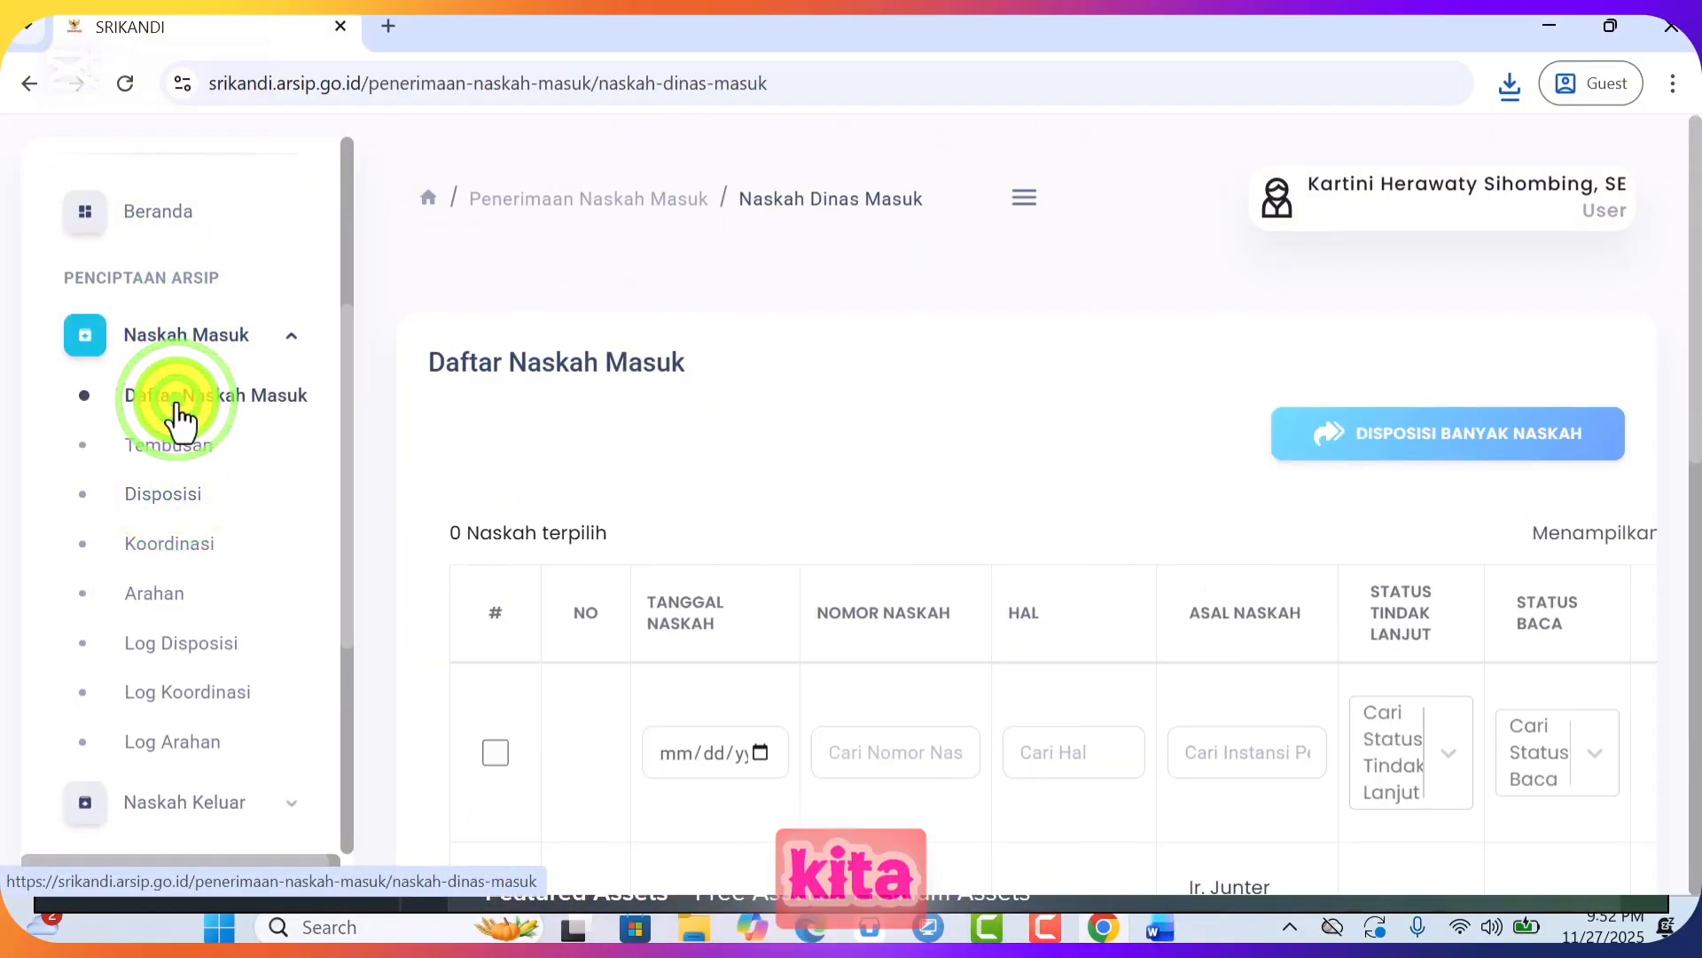
Reduce the browser's page zoom until all columns of Daftar Naskah Masuk, including Aksi, fit on the page
{"action": "left_click_drag", "start_coordinate": [1694, 354], "coordinate": [1694, 633]}
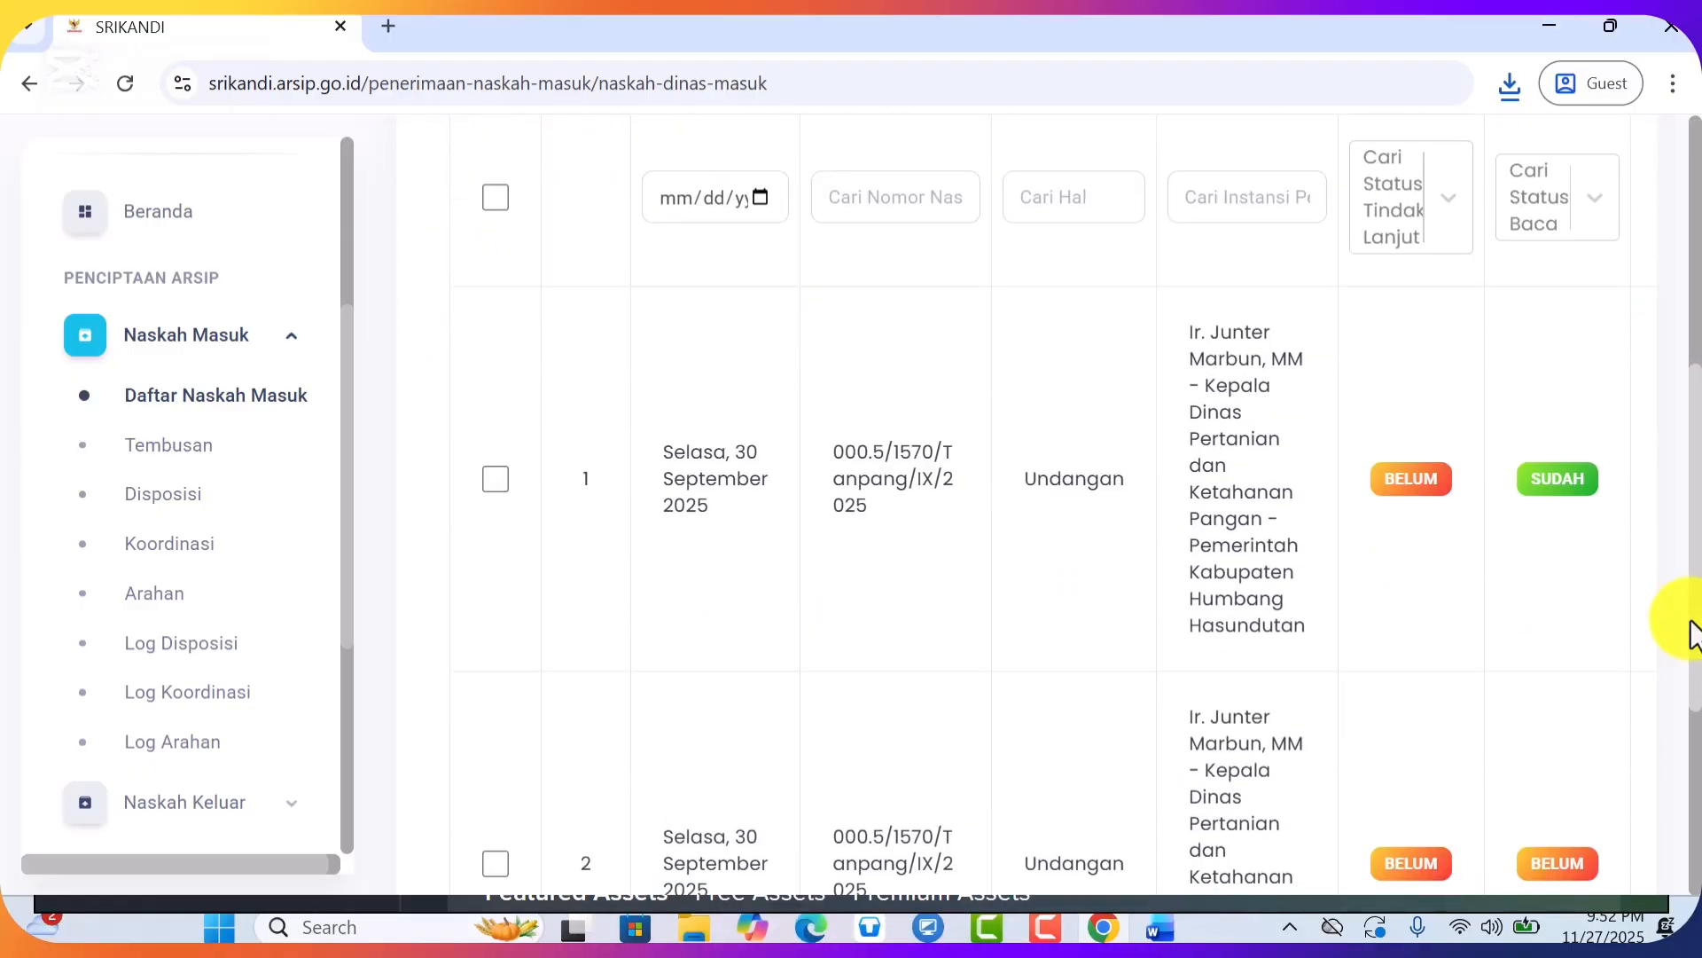
{"action": "left_click", "coordinate": [1672, 83]}
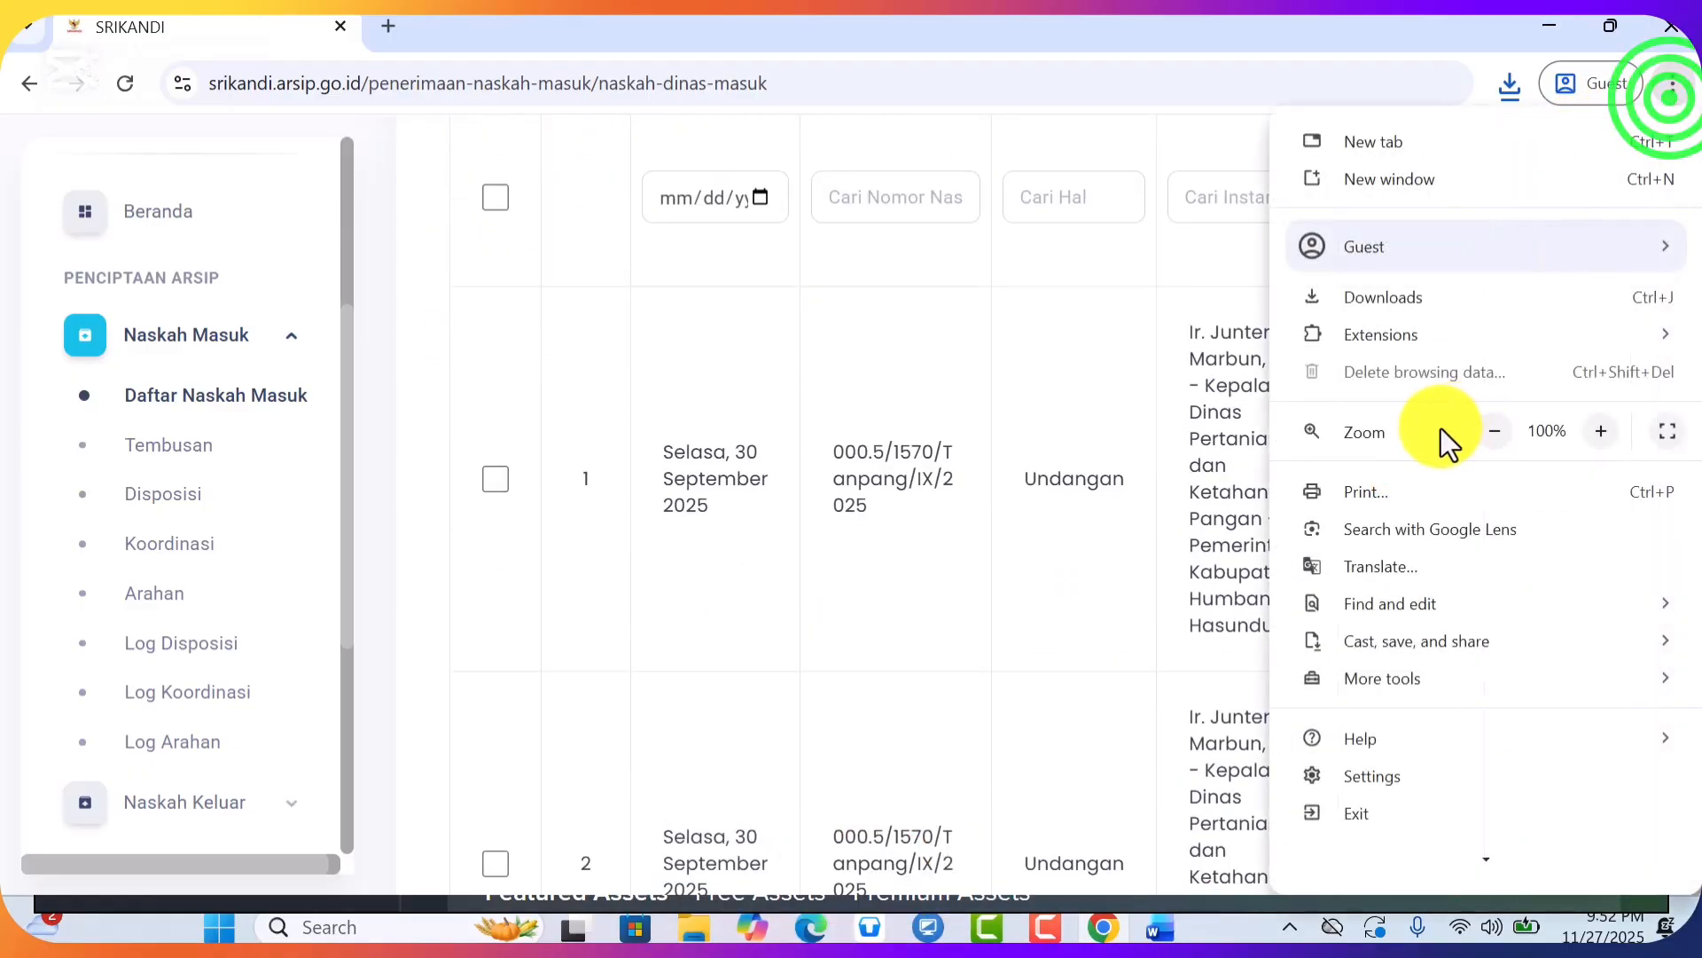
{"action": "left_click", "coordinate": [1491, 432]}
{"action": "left_click", "coordinate": [1491, 431]}
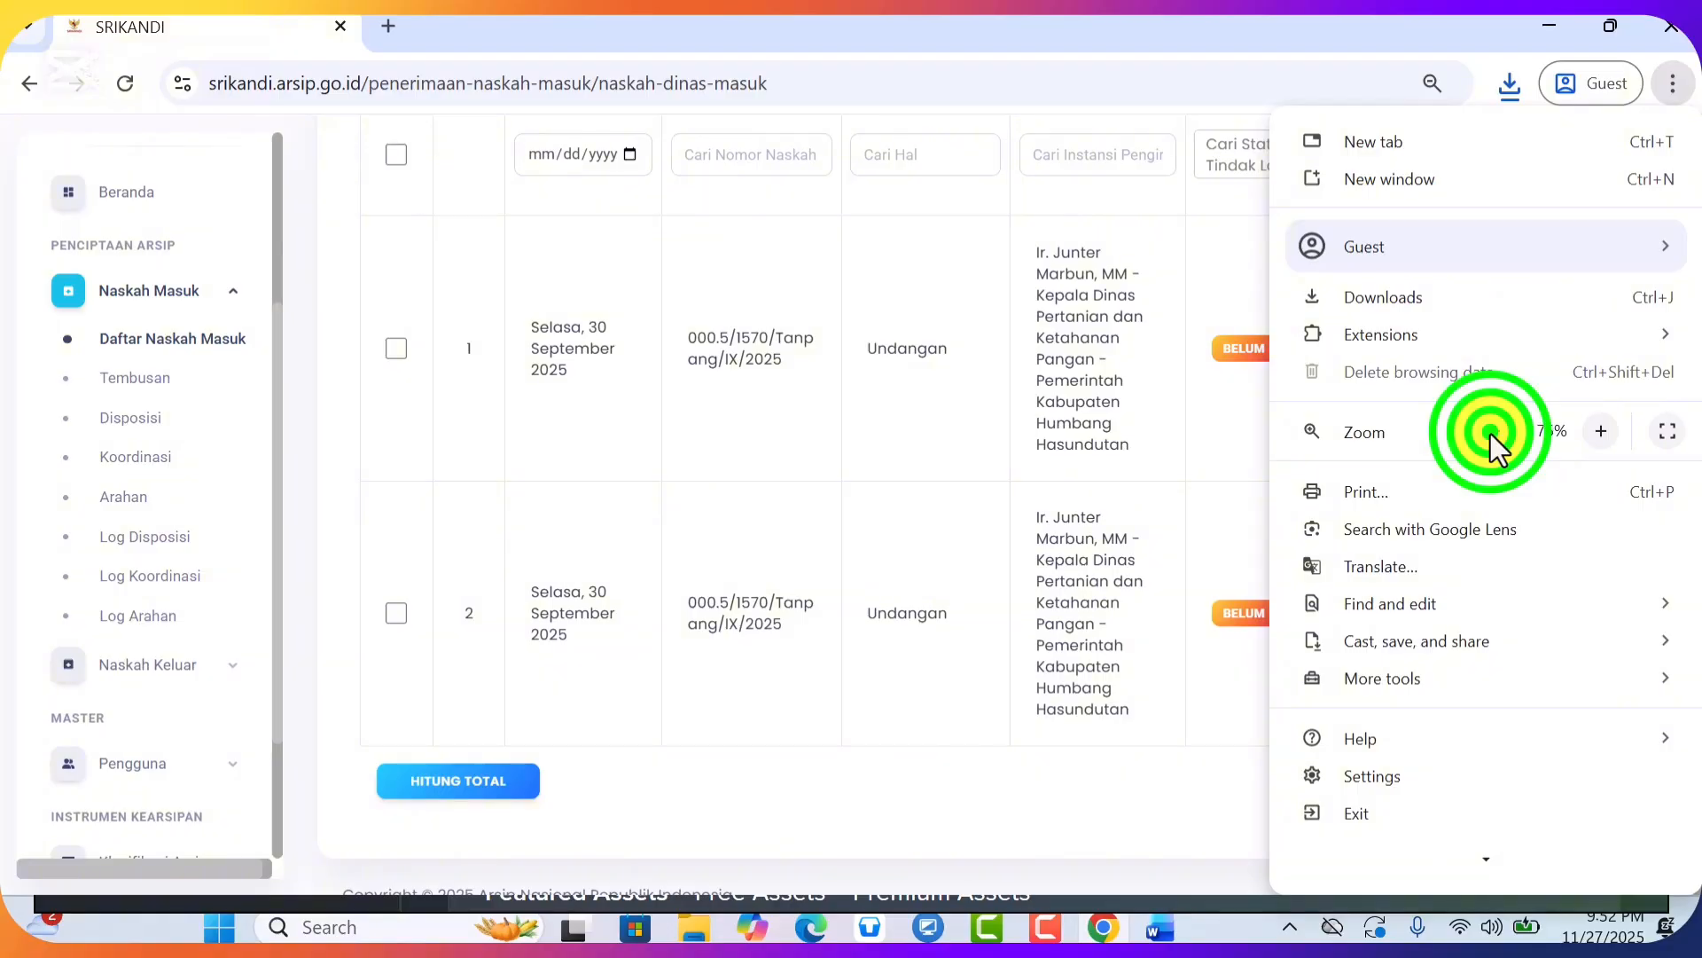
{"action": "left_click", "coordinate": [1492, 432]}
{"action": "left_click", "coordinate": [885, 463]}
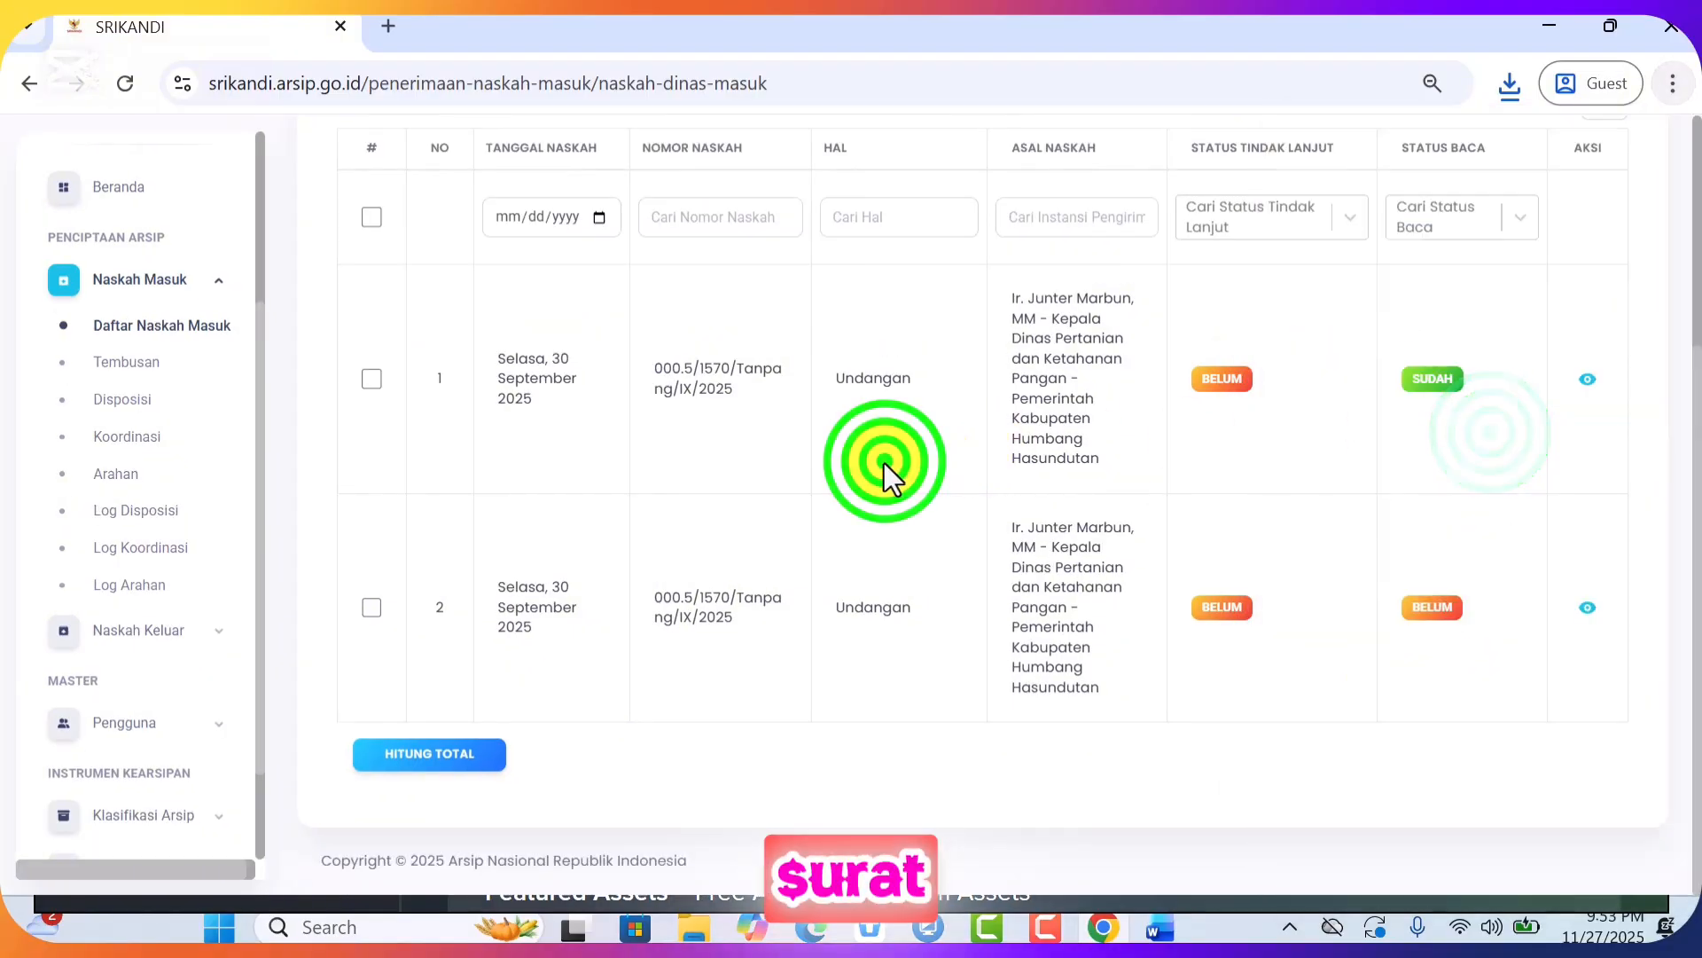
Open the details of the first Undangan letter in Daftar Naskah Masuk and view its attached document
{"action": "left_click", "coordinate": [1589, 384]}
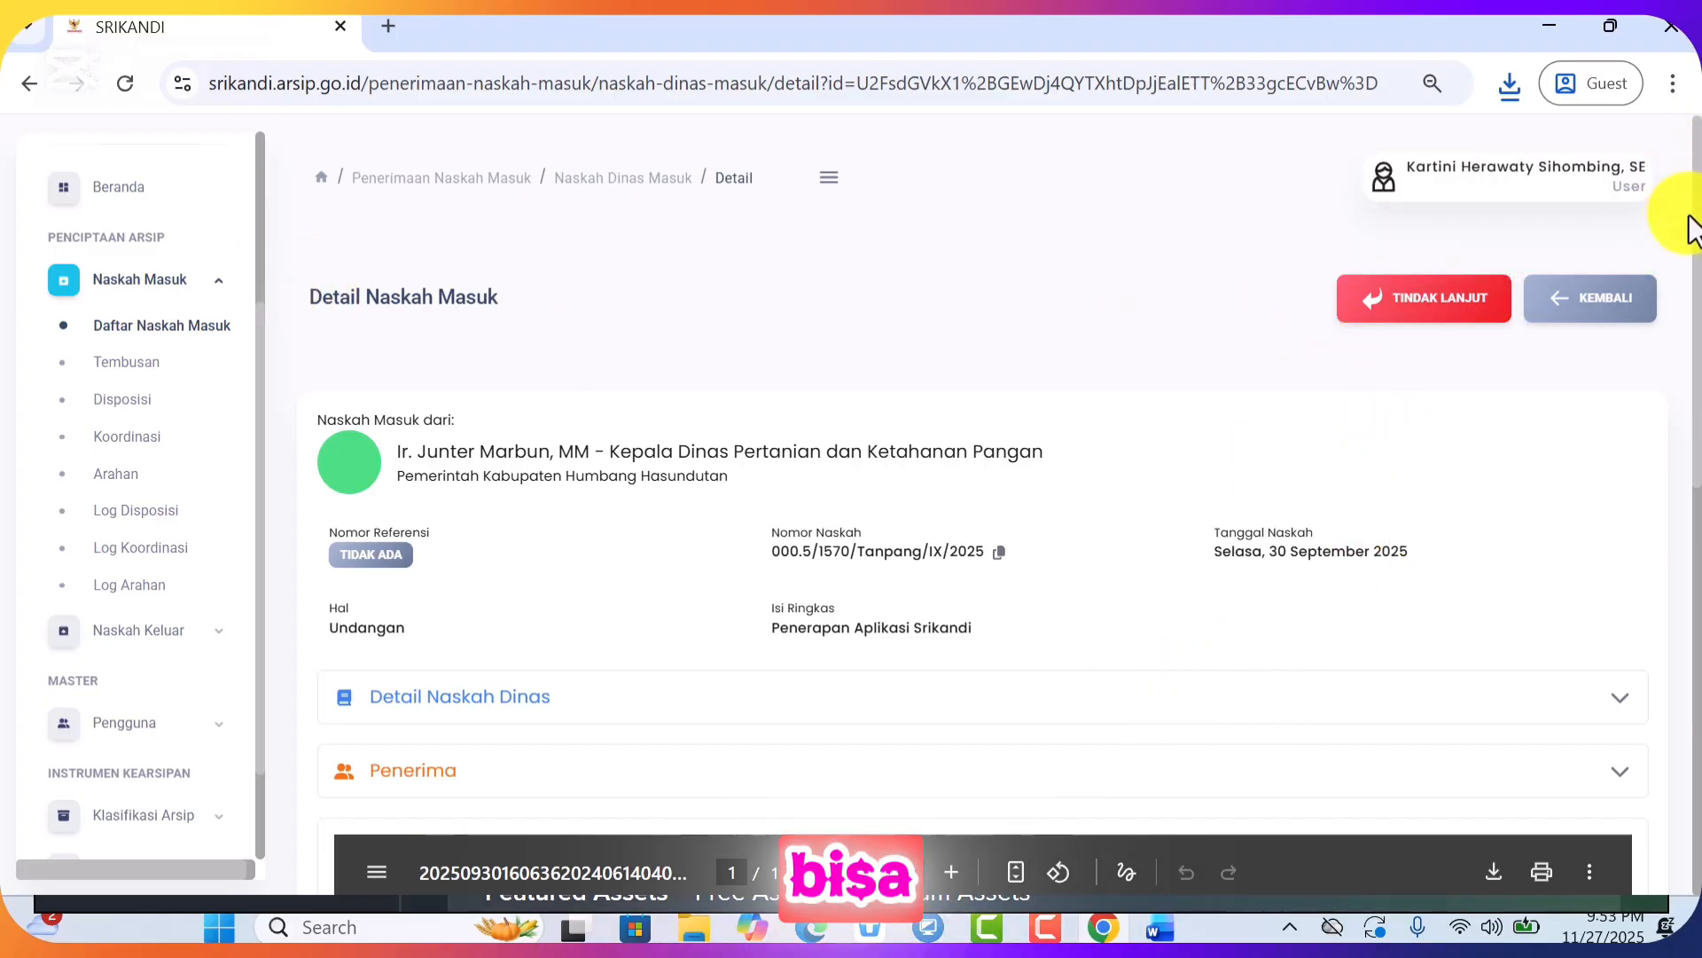
{"action": "left_click_drag", "start_coordinate": [1696, 212], "coordinate": [1697, 612]}
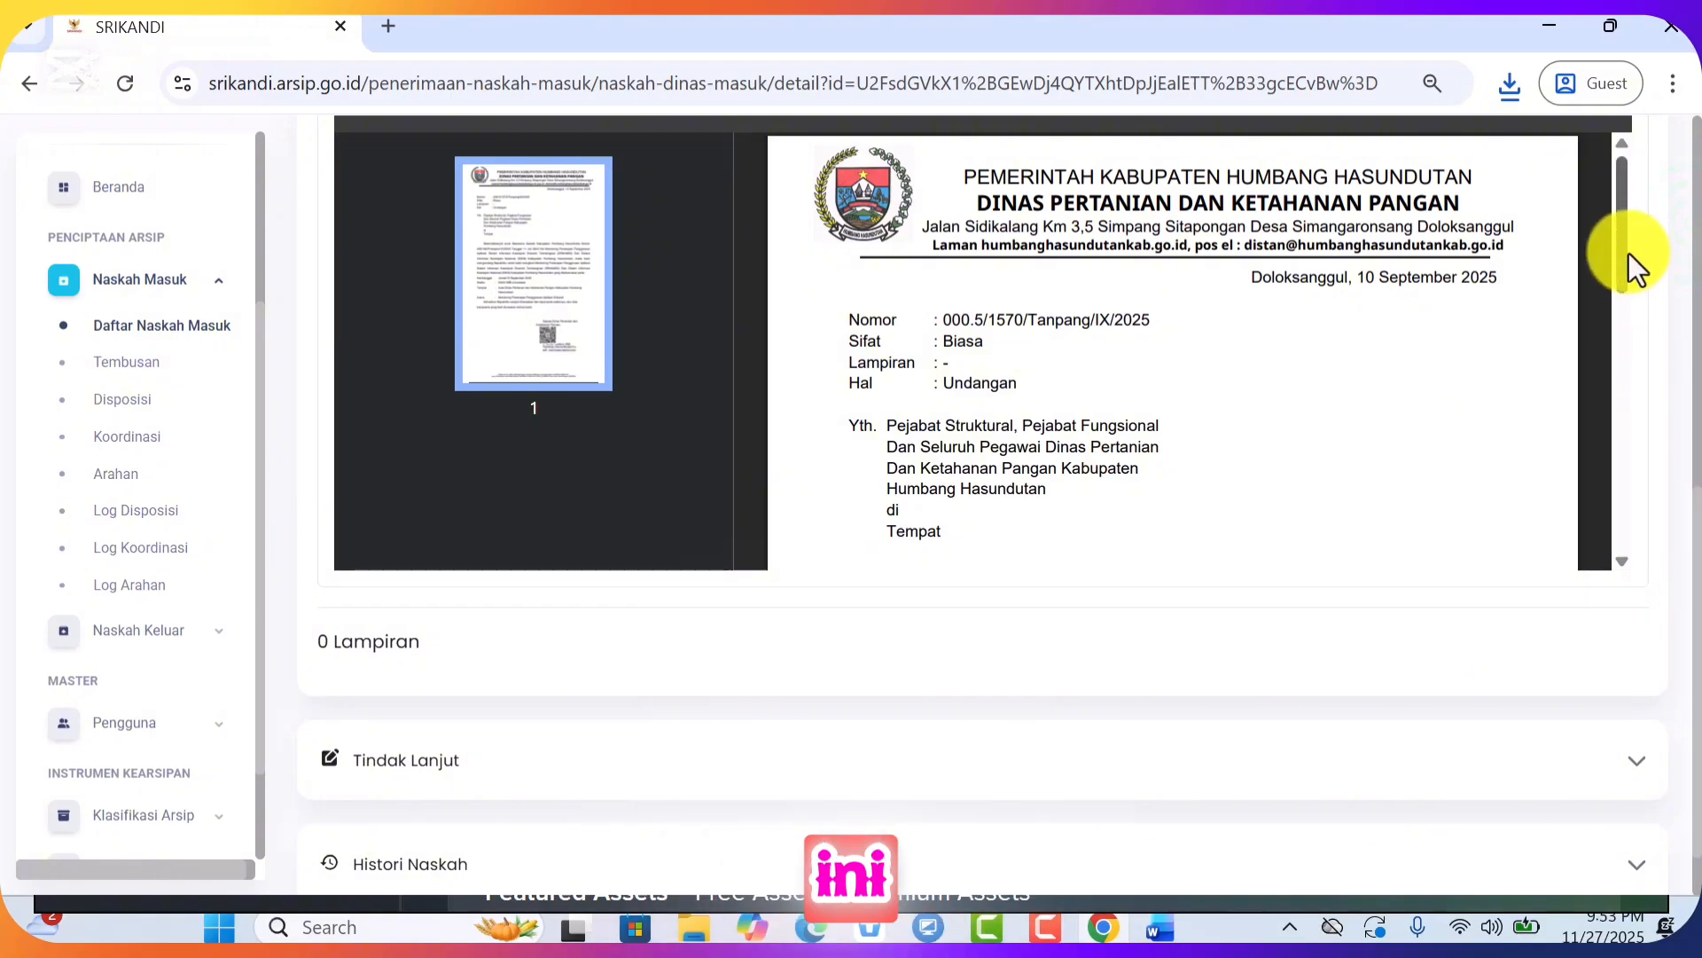
{"action": "mouse_move", "coordinate": [1624, 232]}
{"action": "left_mouse_down"}
{"action": "mouse_move", "coordinate": [1653, 498]}
{"action": "mouse_move", "coordinate": [1621, 179]}
{"action": "left_mouse_up"}
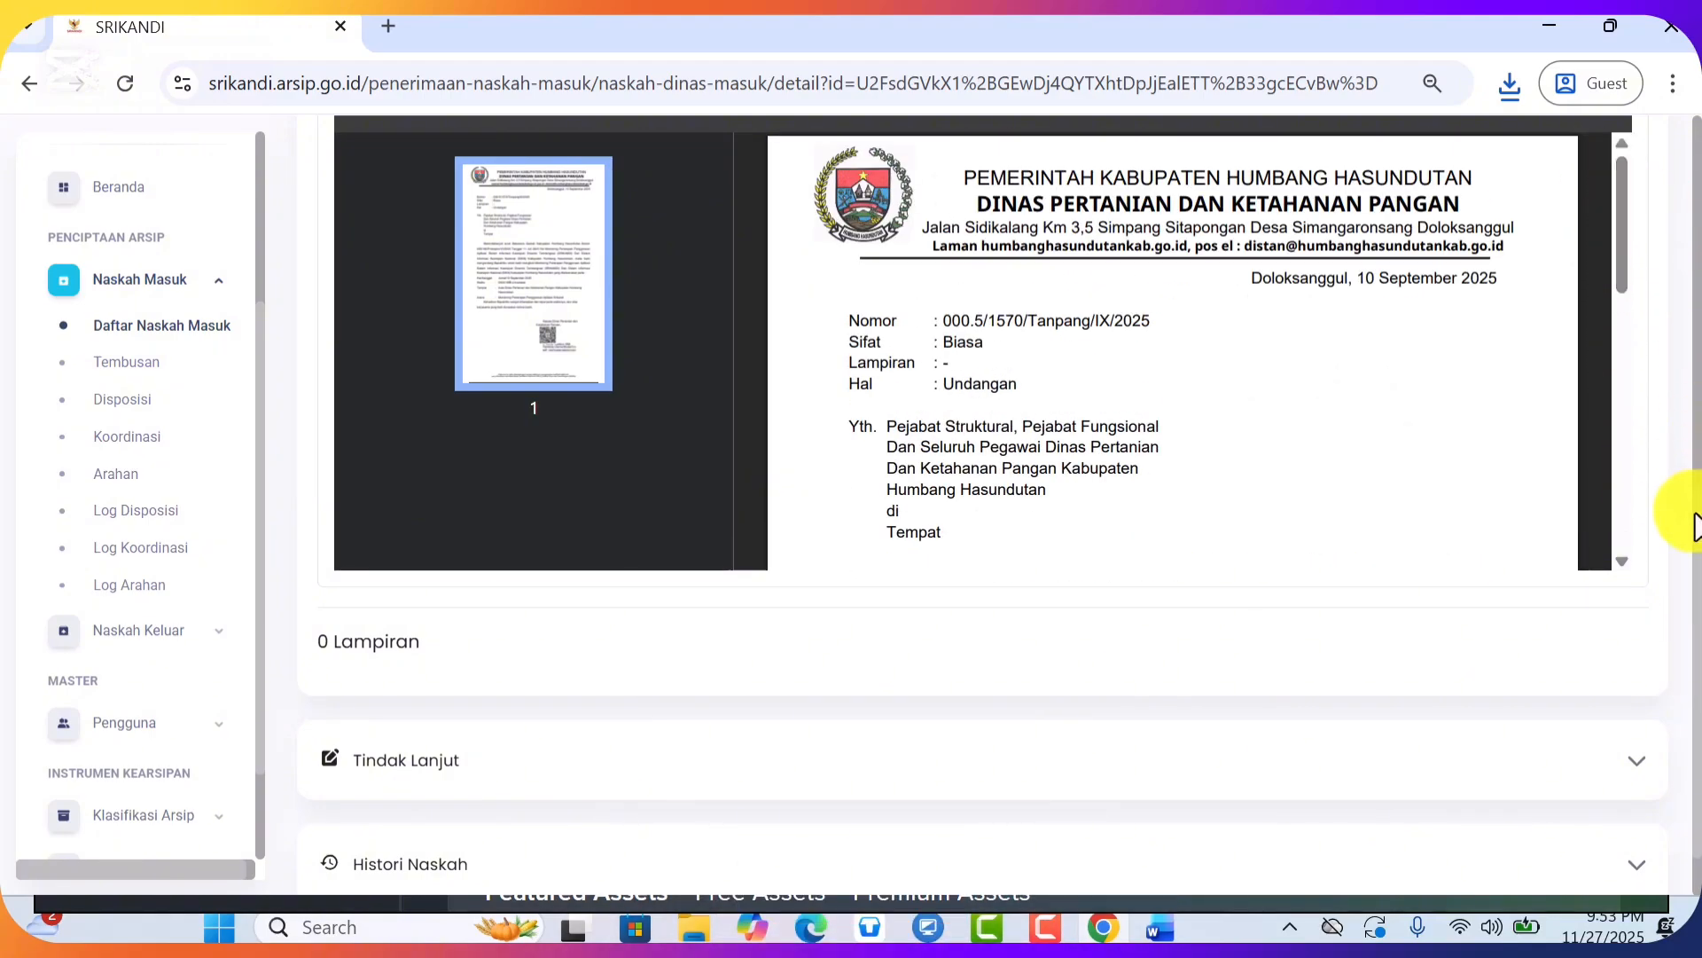
Download the Undangan letter as a PDF to the Downloads folder and open it in Acrobat
{"action": "left_click_drag", "start_coordinate": [1697, 511], "coordinate": [1636, 352]}
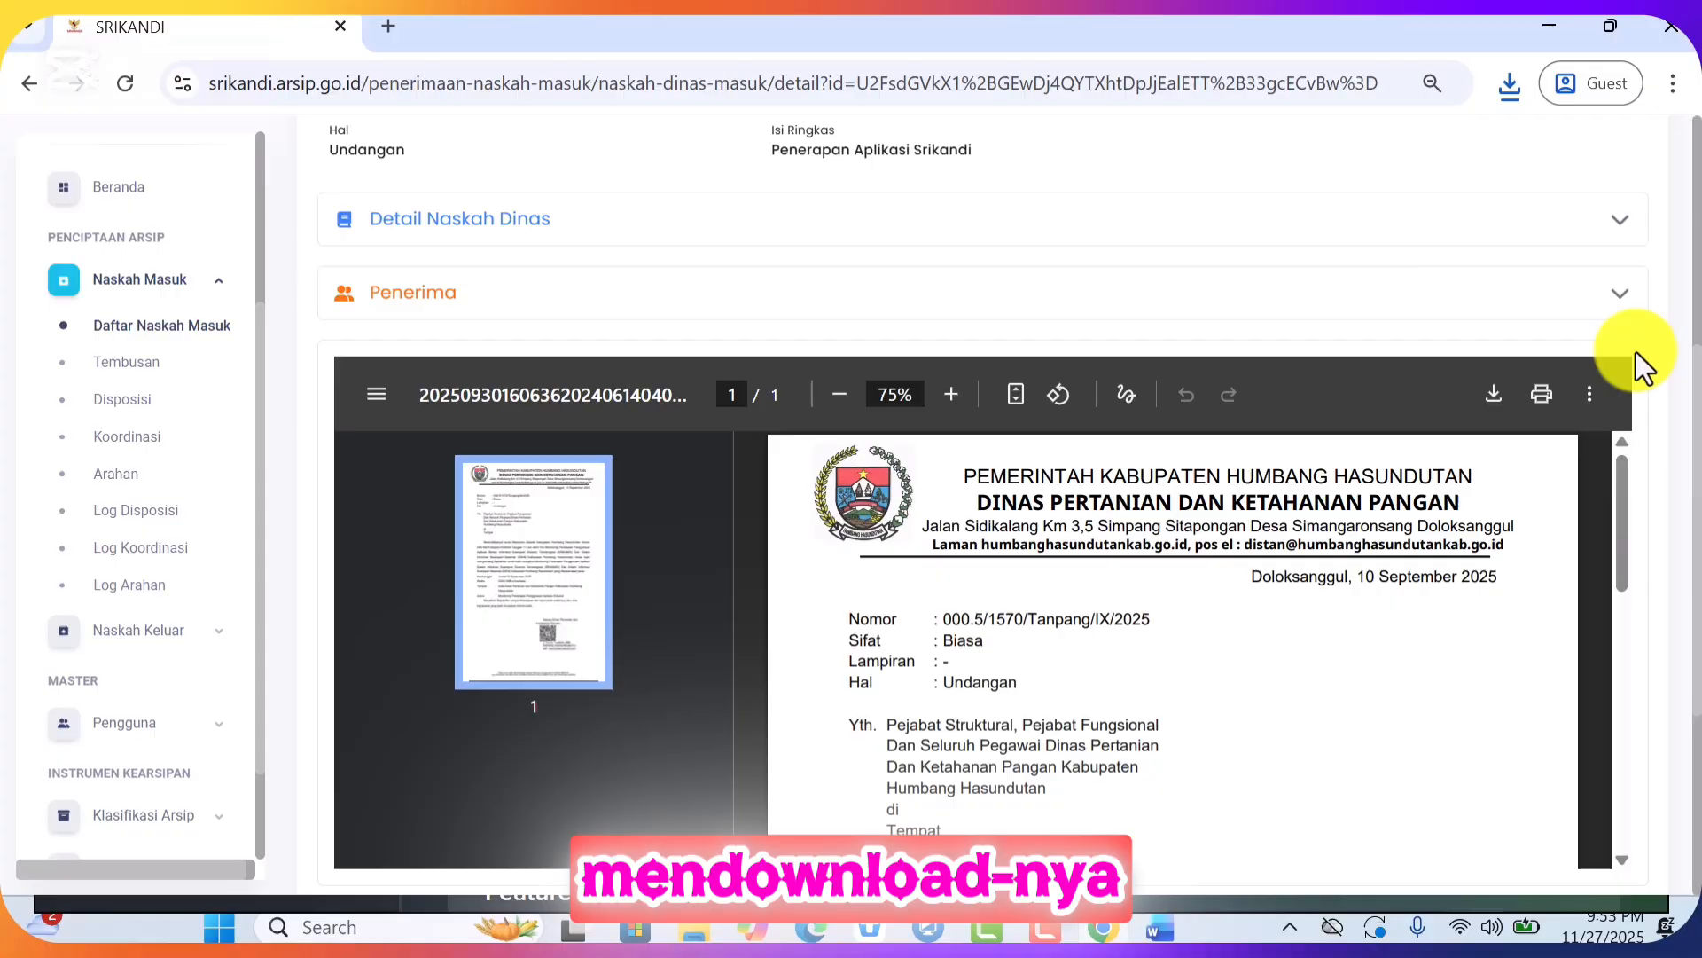
{"action": "left_click", "coordinate": [1494, 394]}
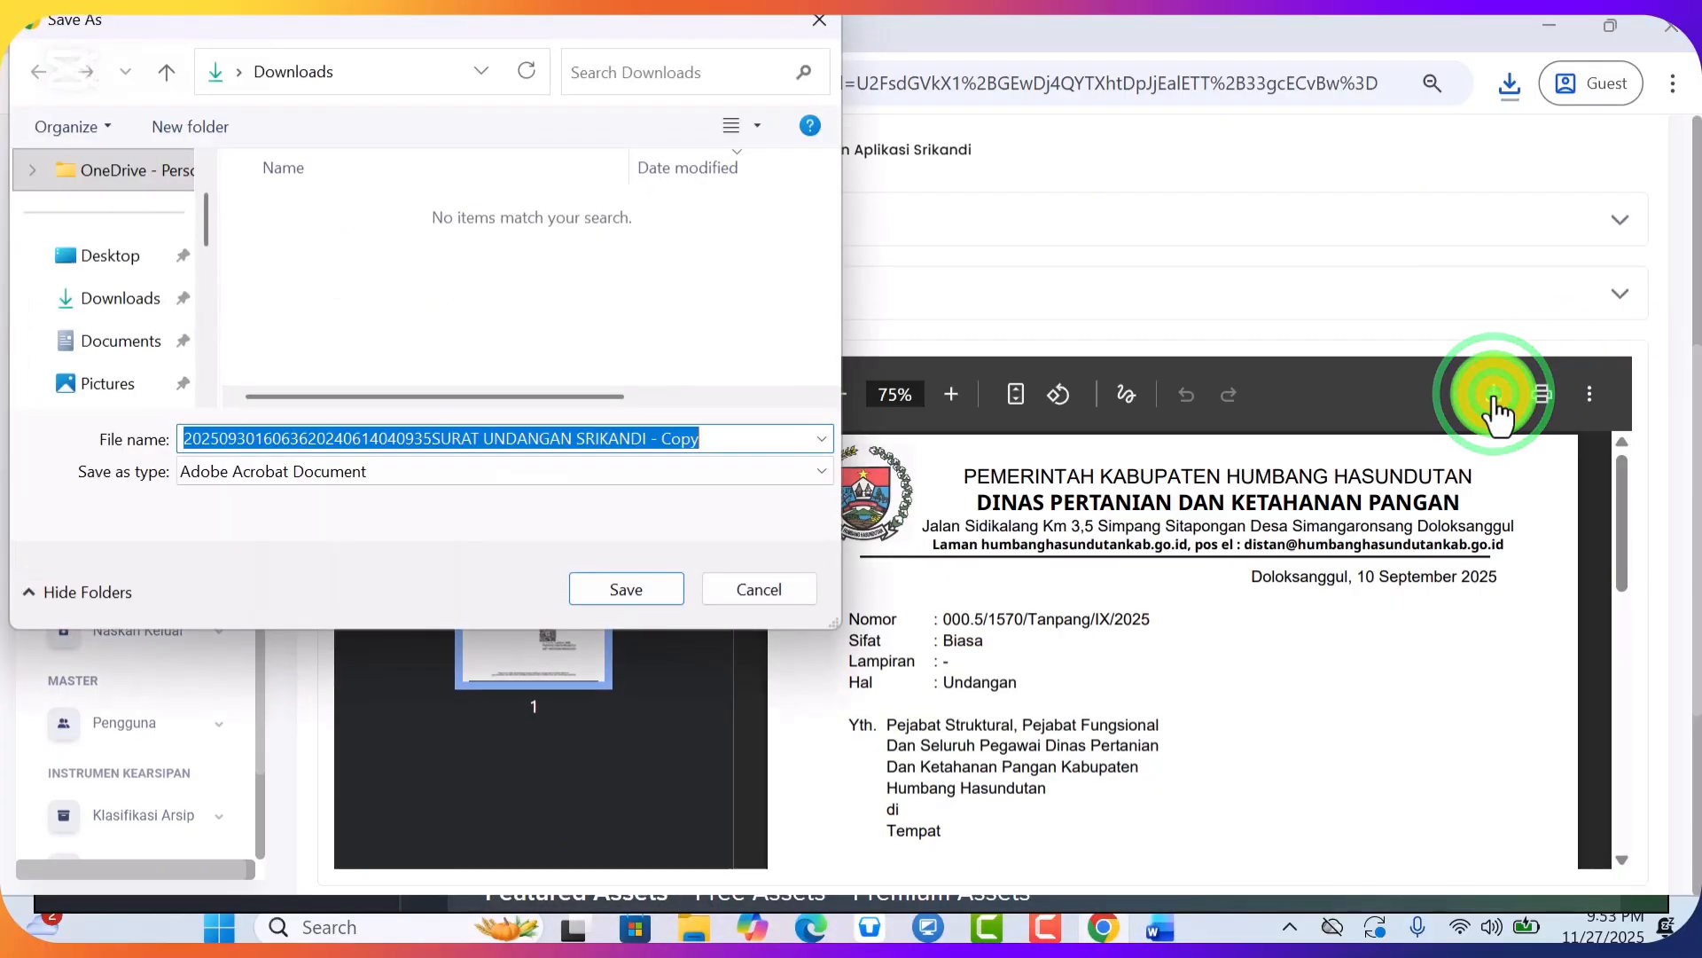
{"action": "left_click", "coordinate": [645, 591]}
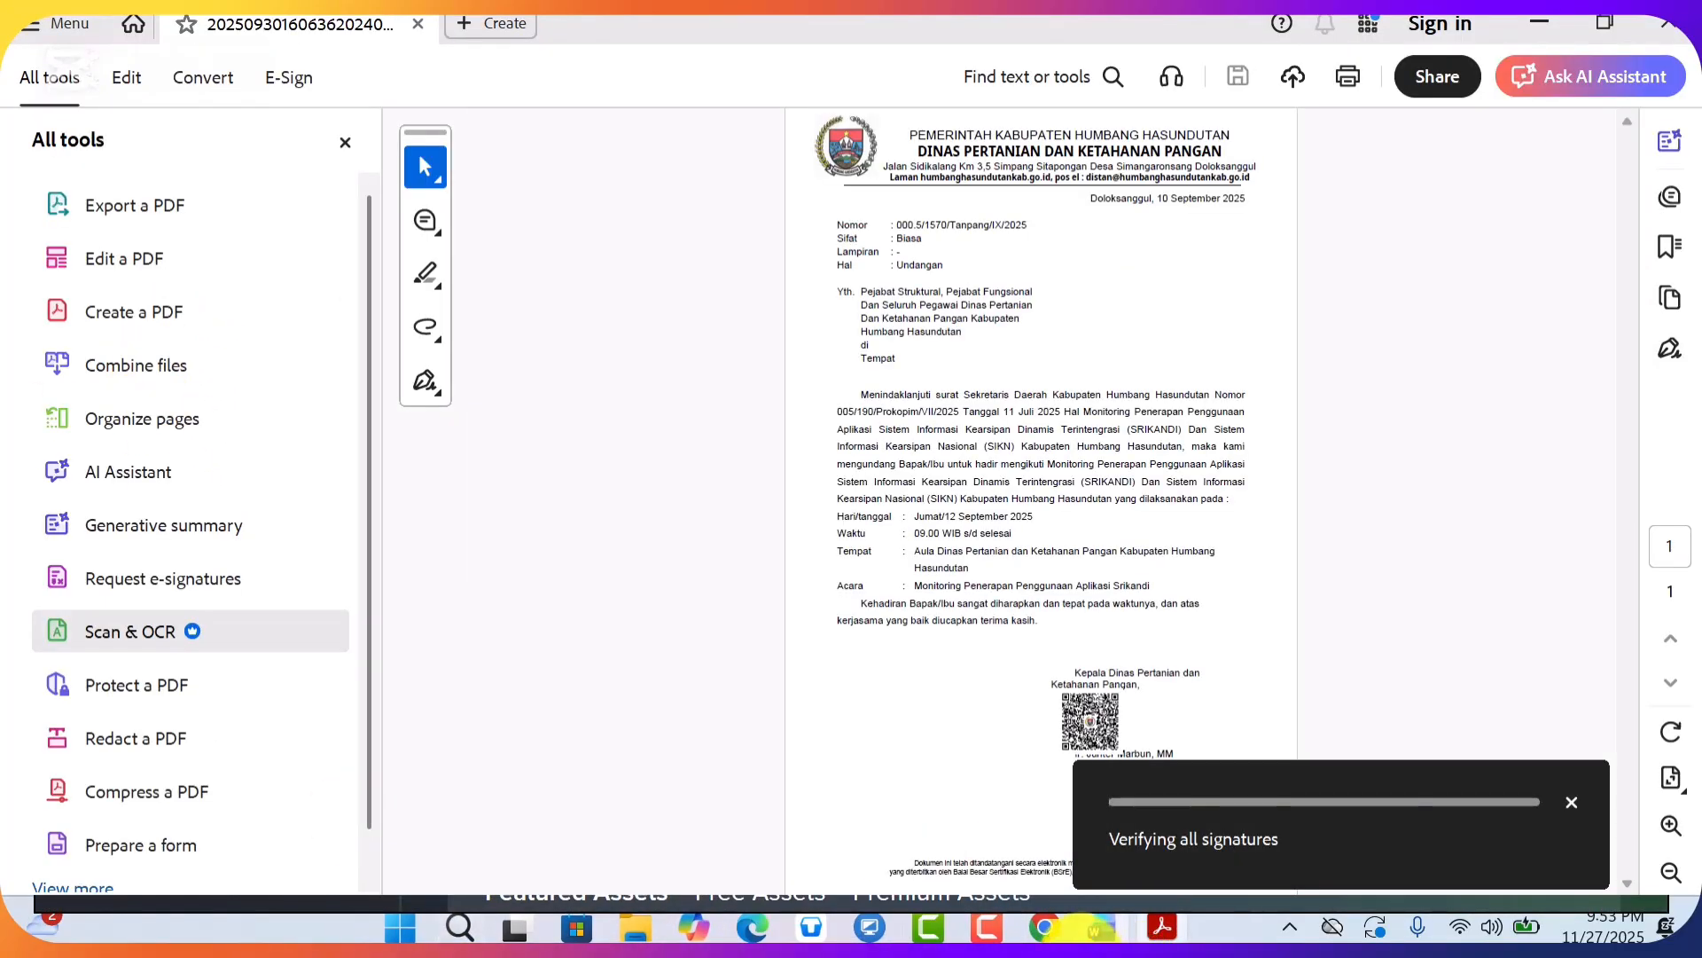
Switch back to SRIKANDI in Chrome and view the Naskah Masuk lists from Disposisi through Log Koordinasi, then Tembusan and Daftar Naskah Masuk
{"action": "left_click", "coordinate": [1045, 927]}
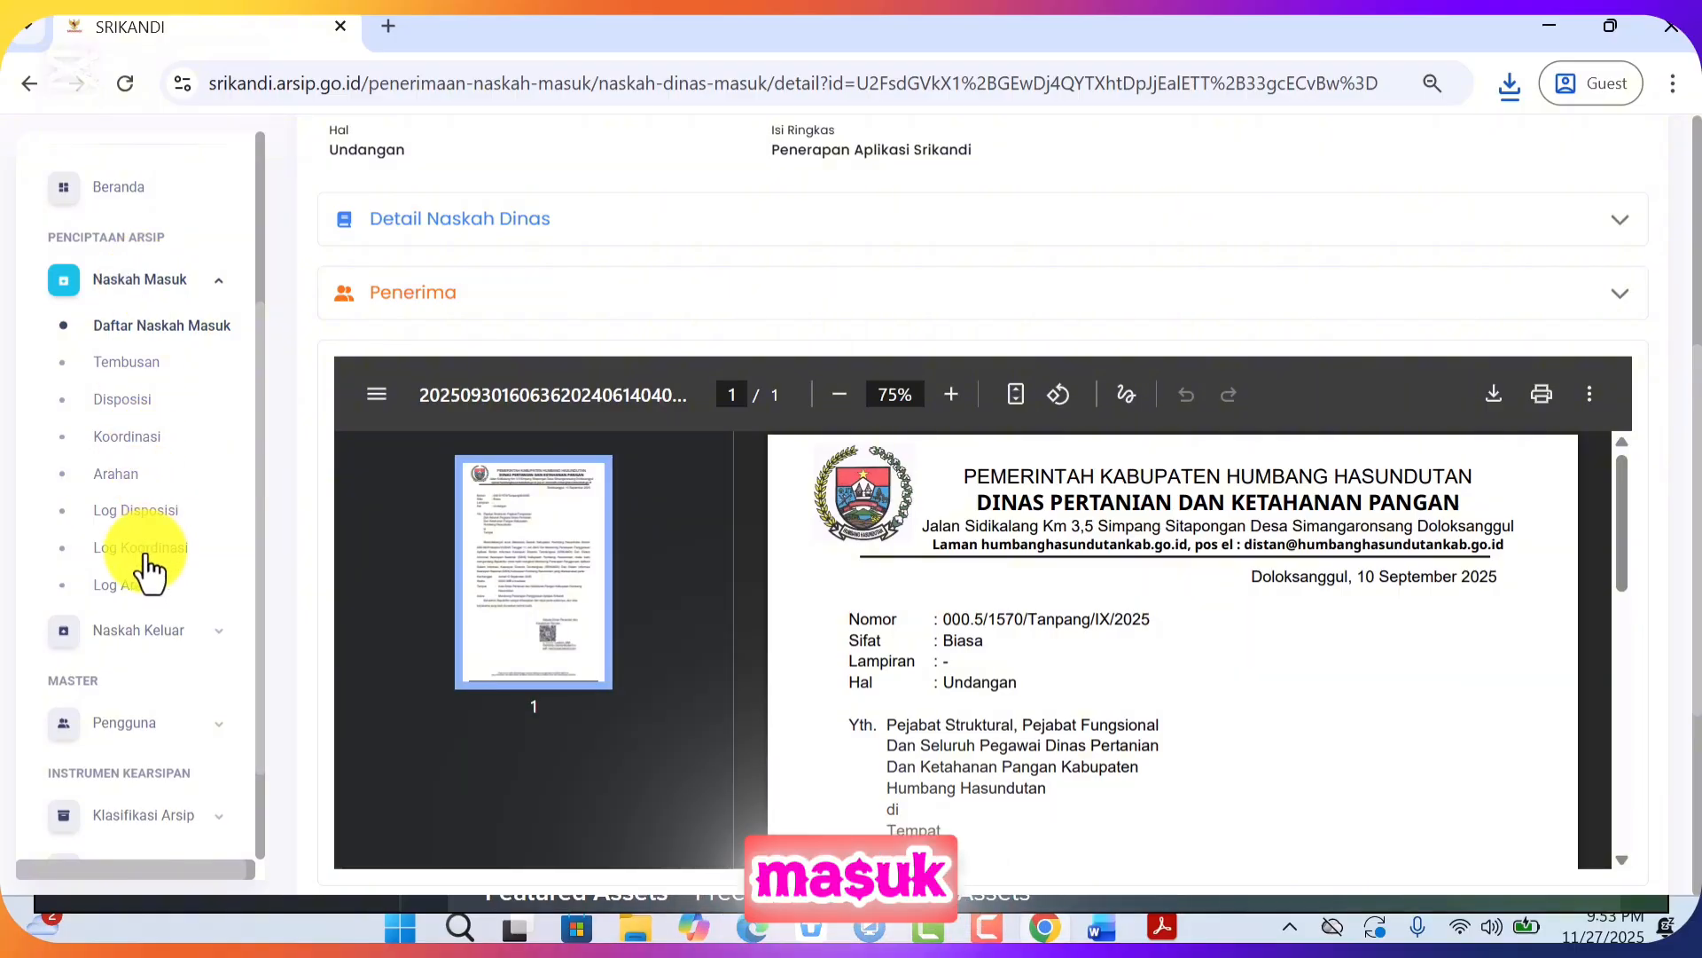
{"action": "left_click", "coordinate": [127, 399]}
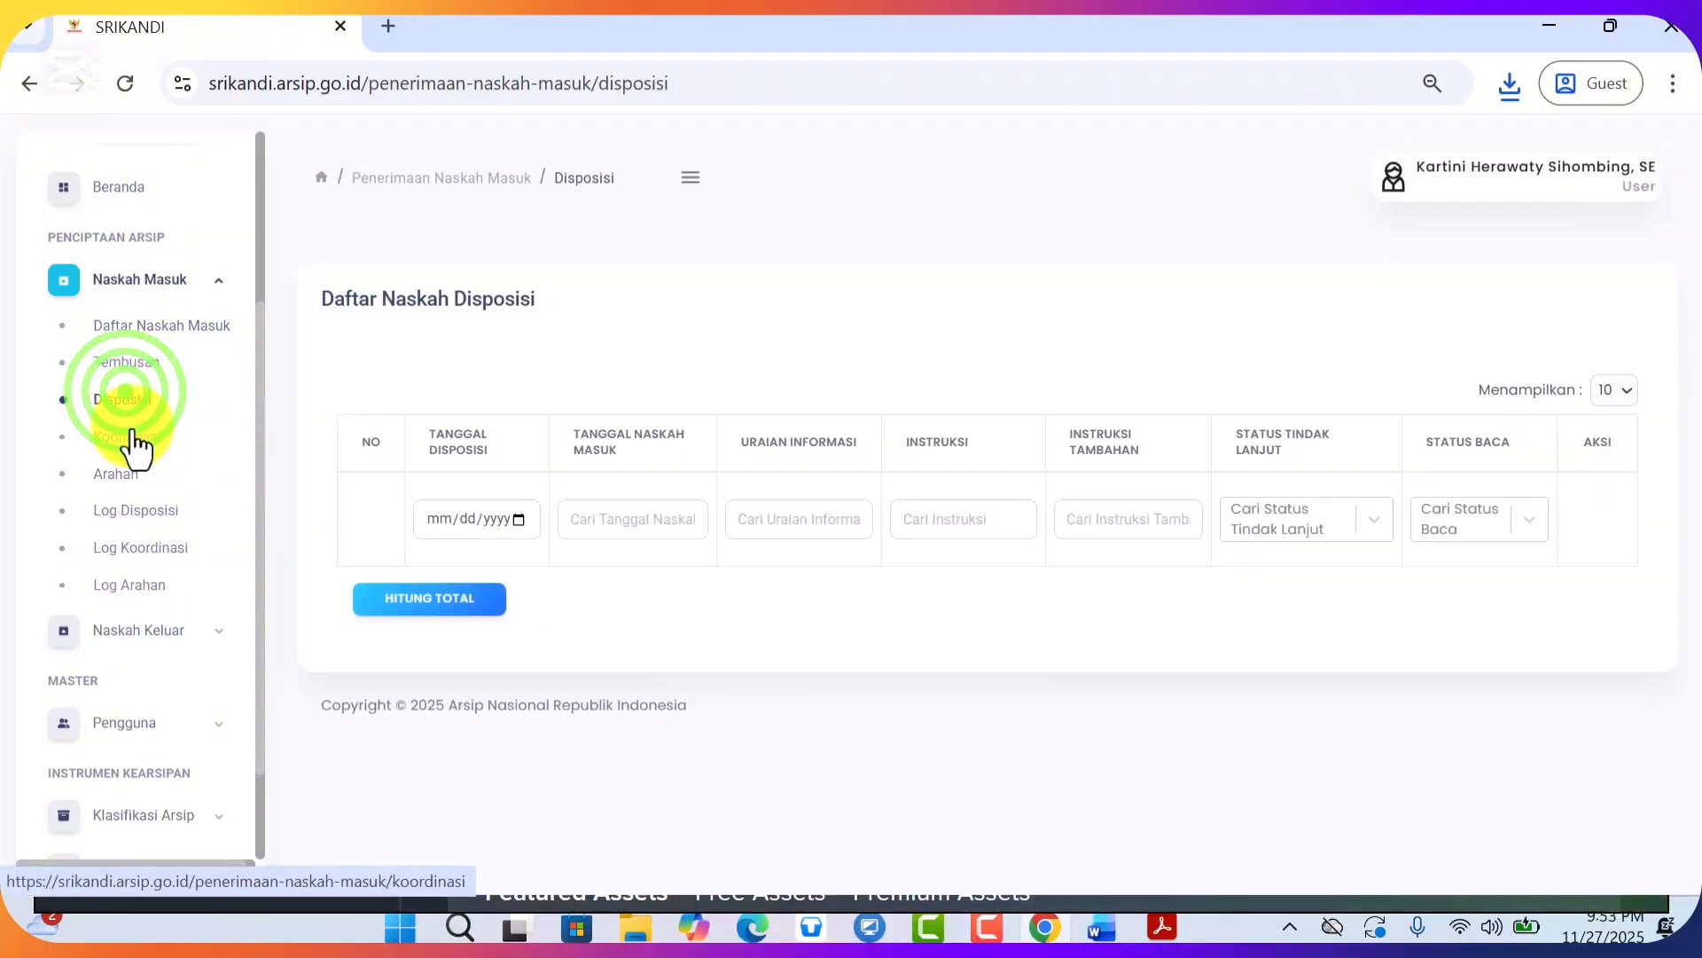
{"action": "left_click", "coordinate": [131, 435]}
{"action": "left_click", "coordinate": [131, 472]}
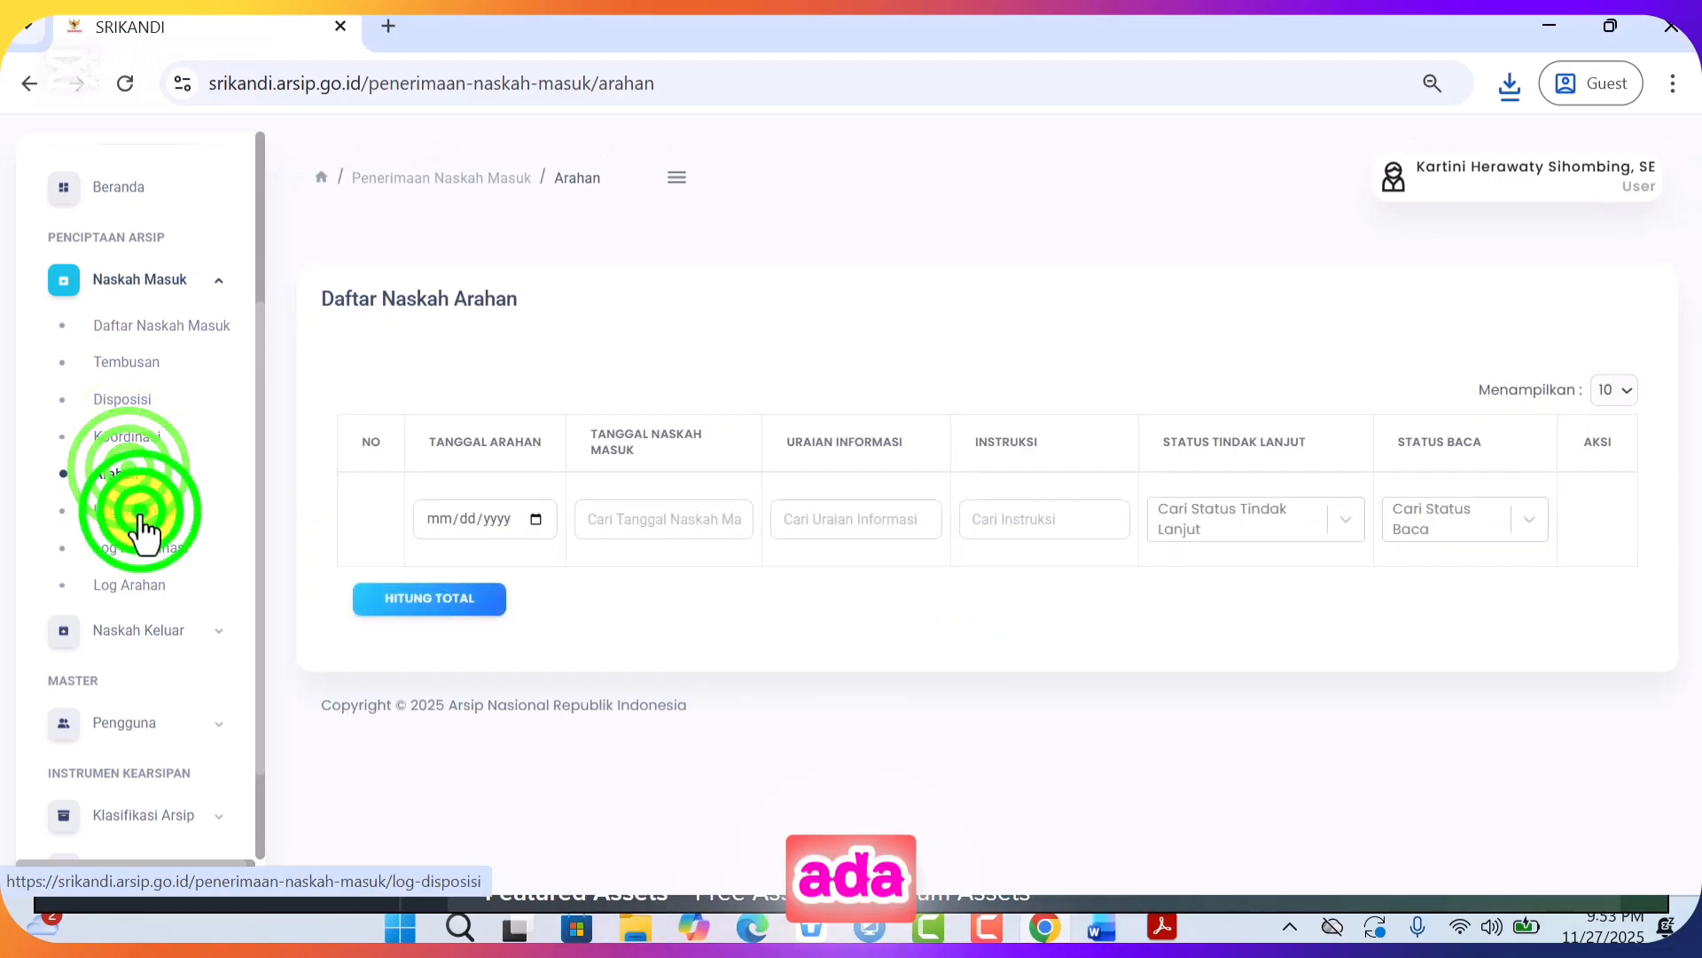
{"action": "left_click", "coordinate": [139, 511]}
{"action": "left_click", "coordinate": [142, 548]}
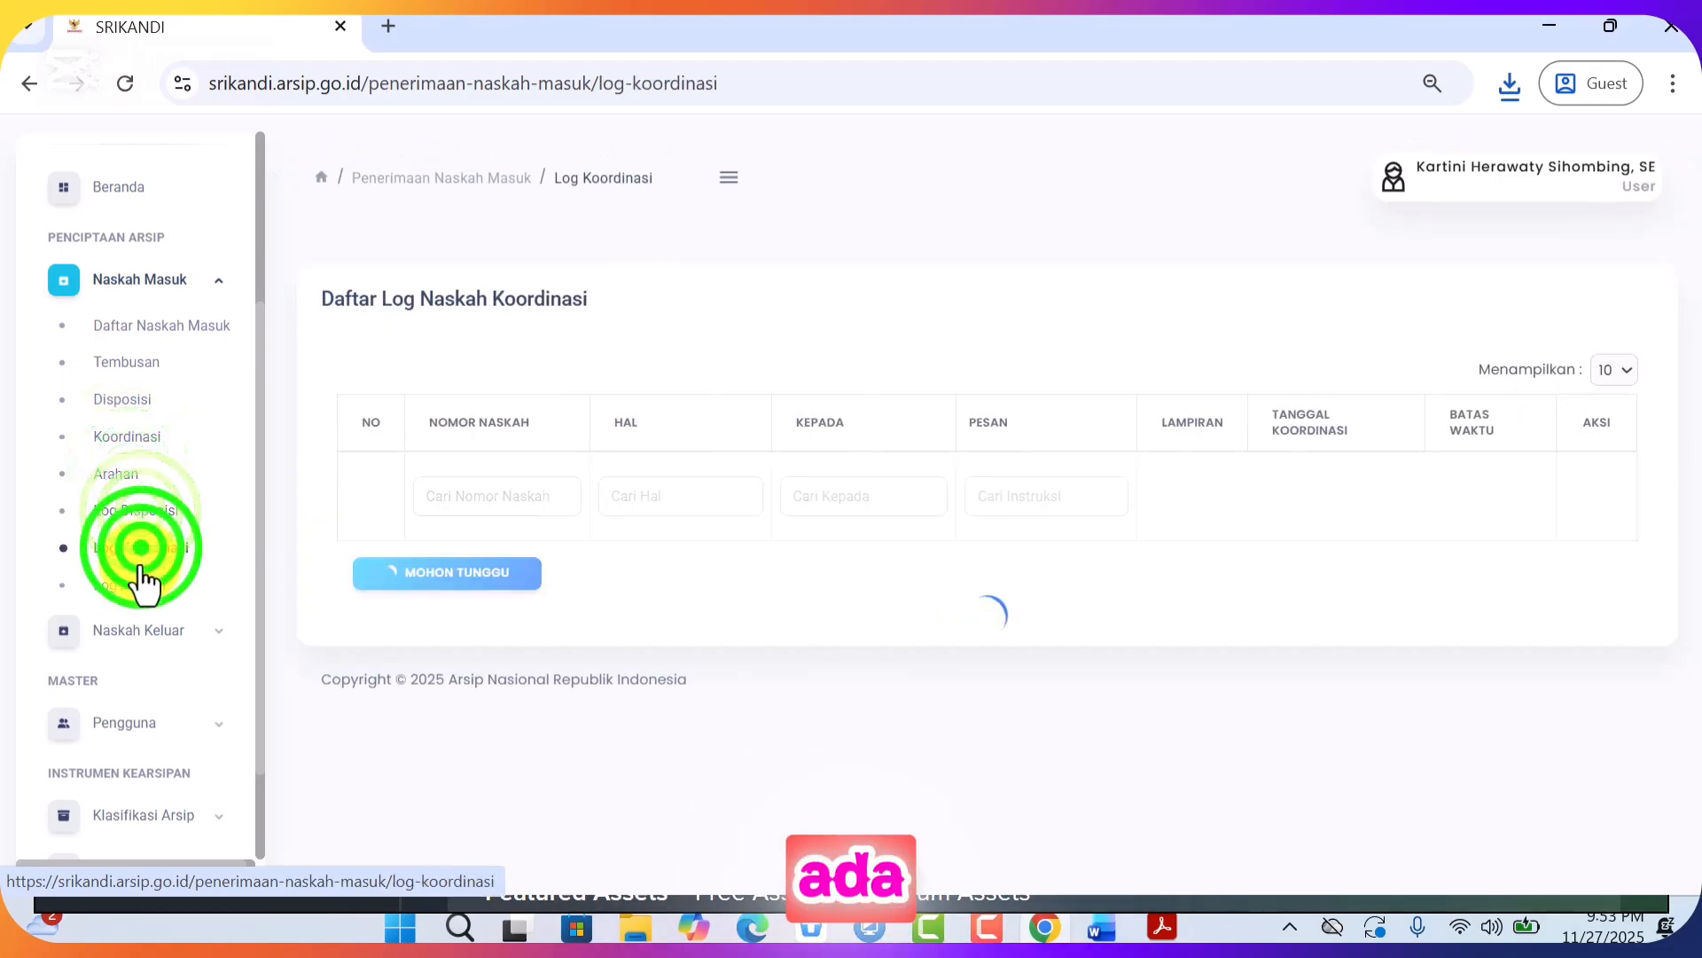
{"action": "left_click", "coordinate": [125, 362]}
{"action": "left_click", "coordinate": [124, 321]}
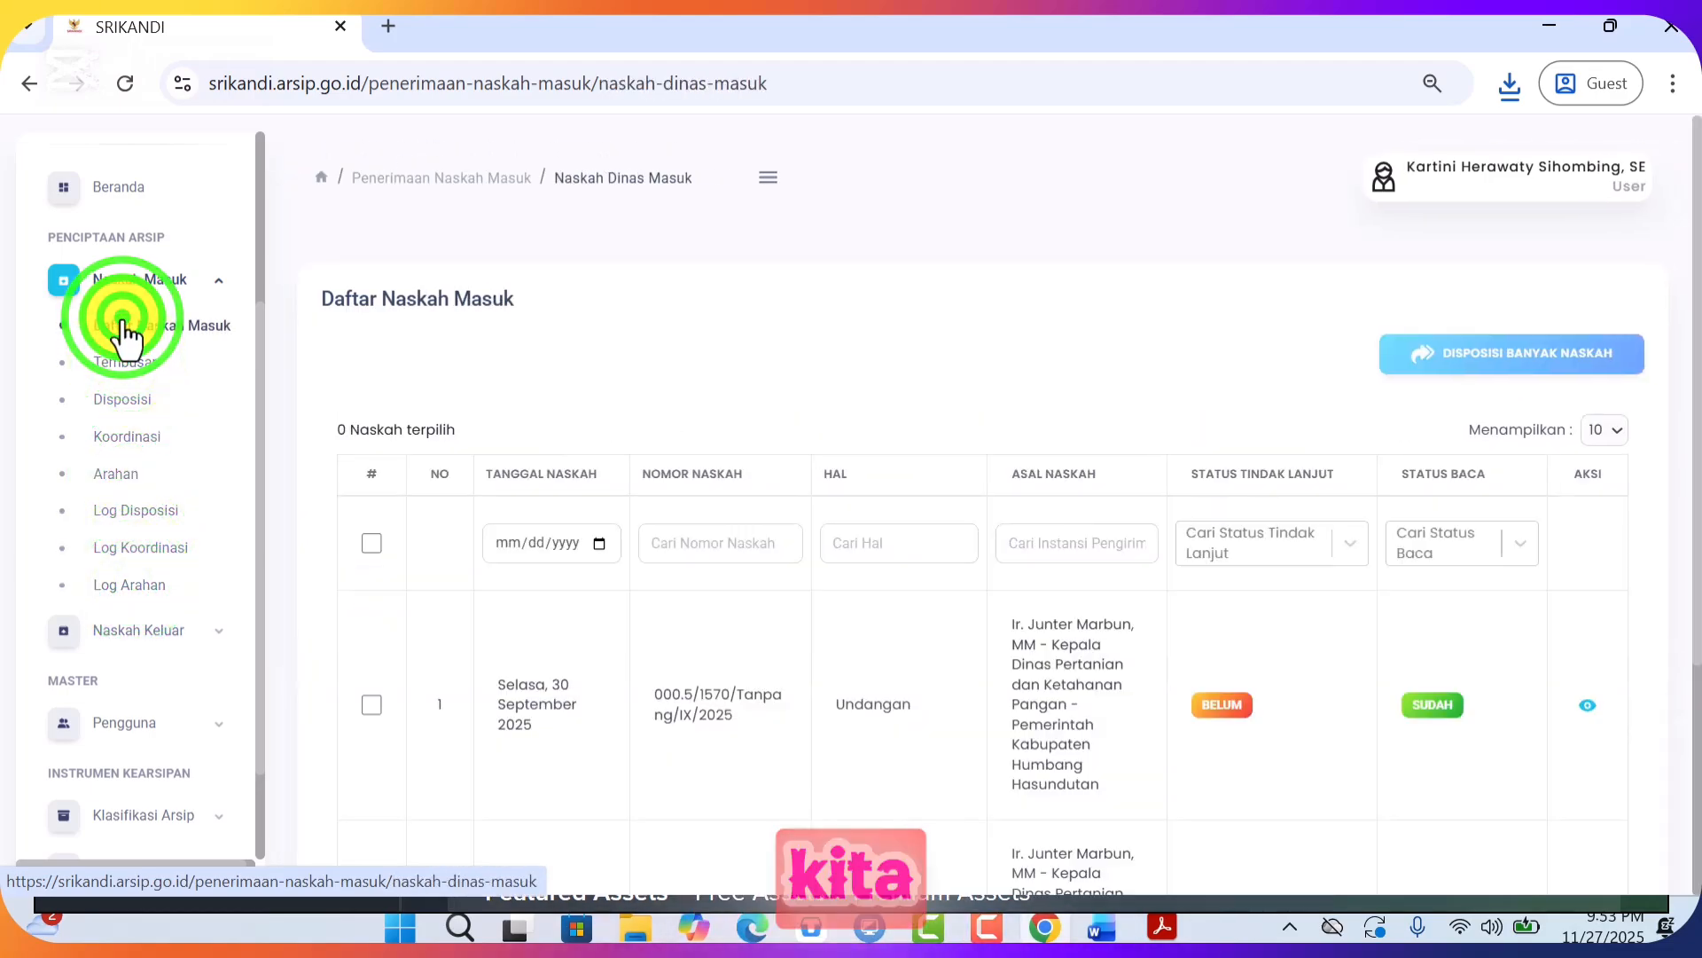
Expand Naskah Keluar, Pengguna, Klasifikasi Arsip and Tata Naskah Dinas in turn to review the functions they offer
{"action": "left_click_drag", "start_coordinate": [254, 372], "coordinate": [257, 418]}
{"action": "scroll", "coordinate": [246, 604], "scroll_direction": "down", "scroll_amount": 2}
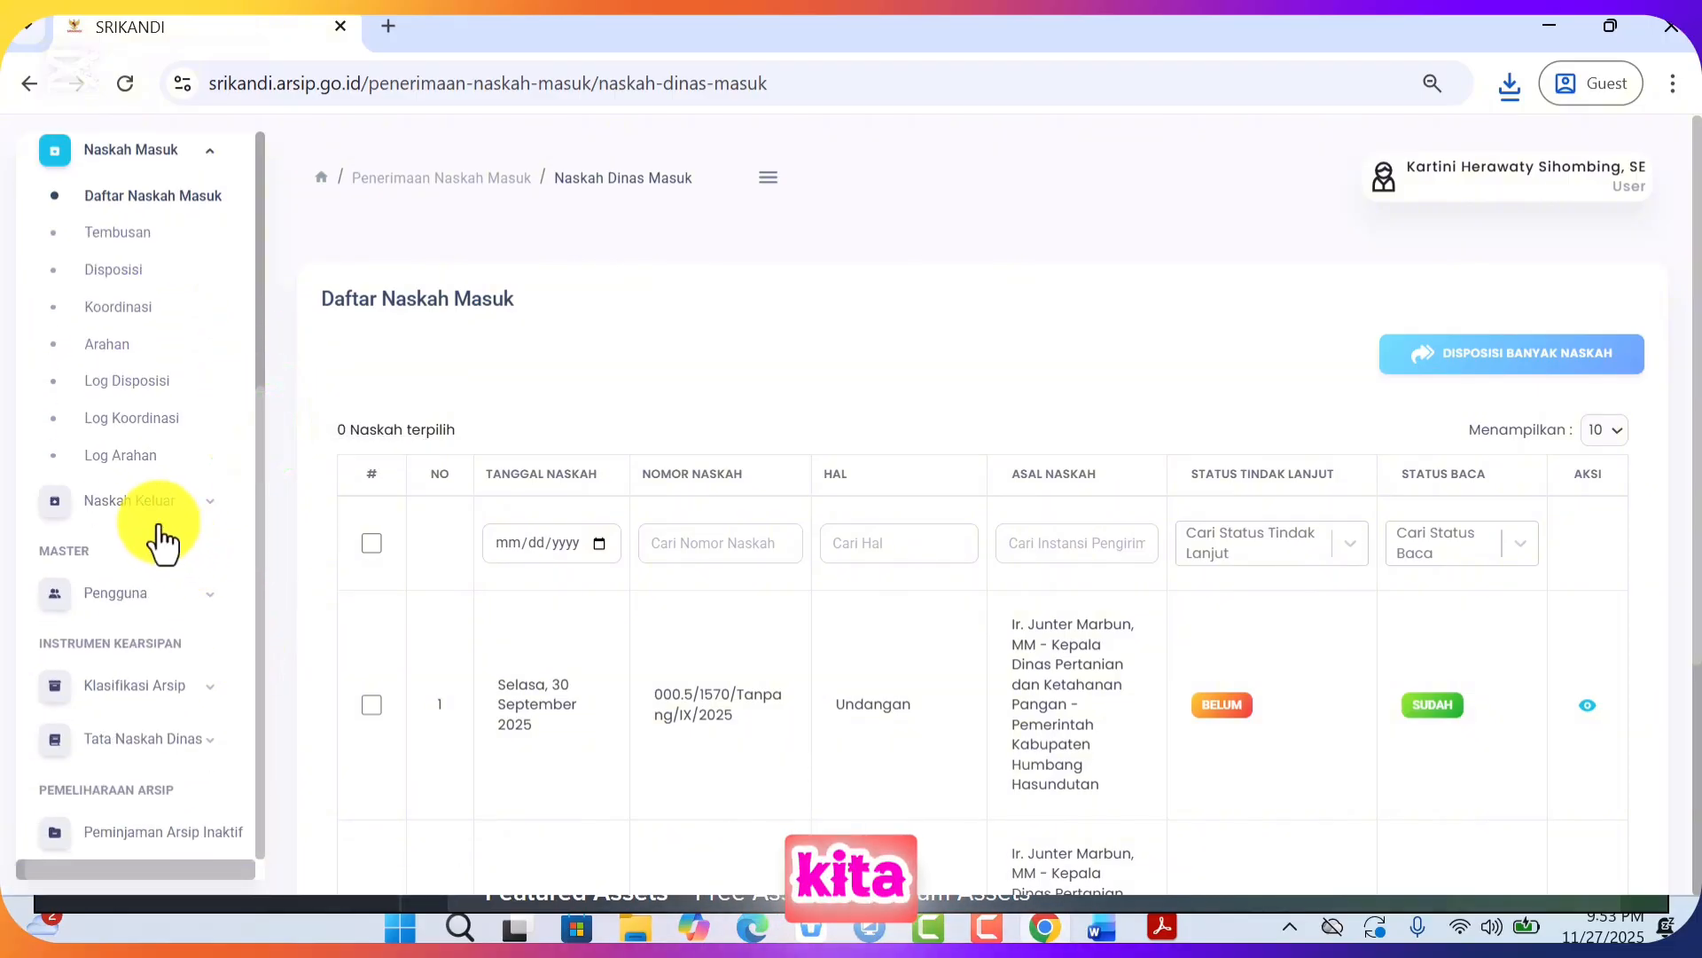
{"action": "left_click", "coordinate": [133, 499]}
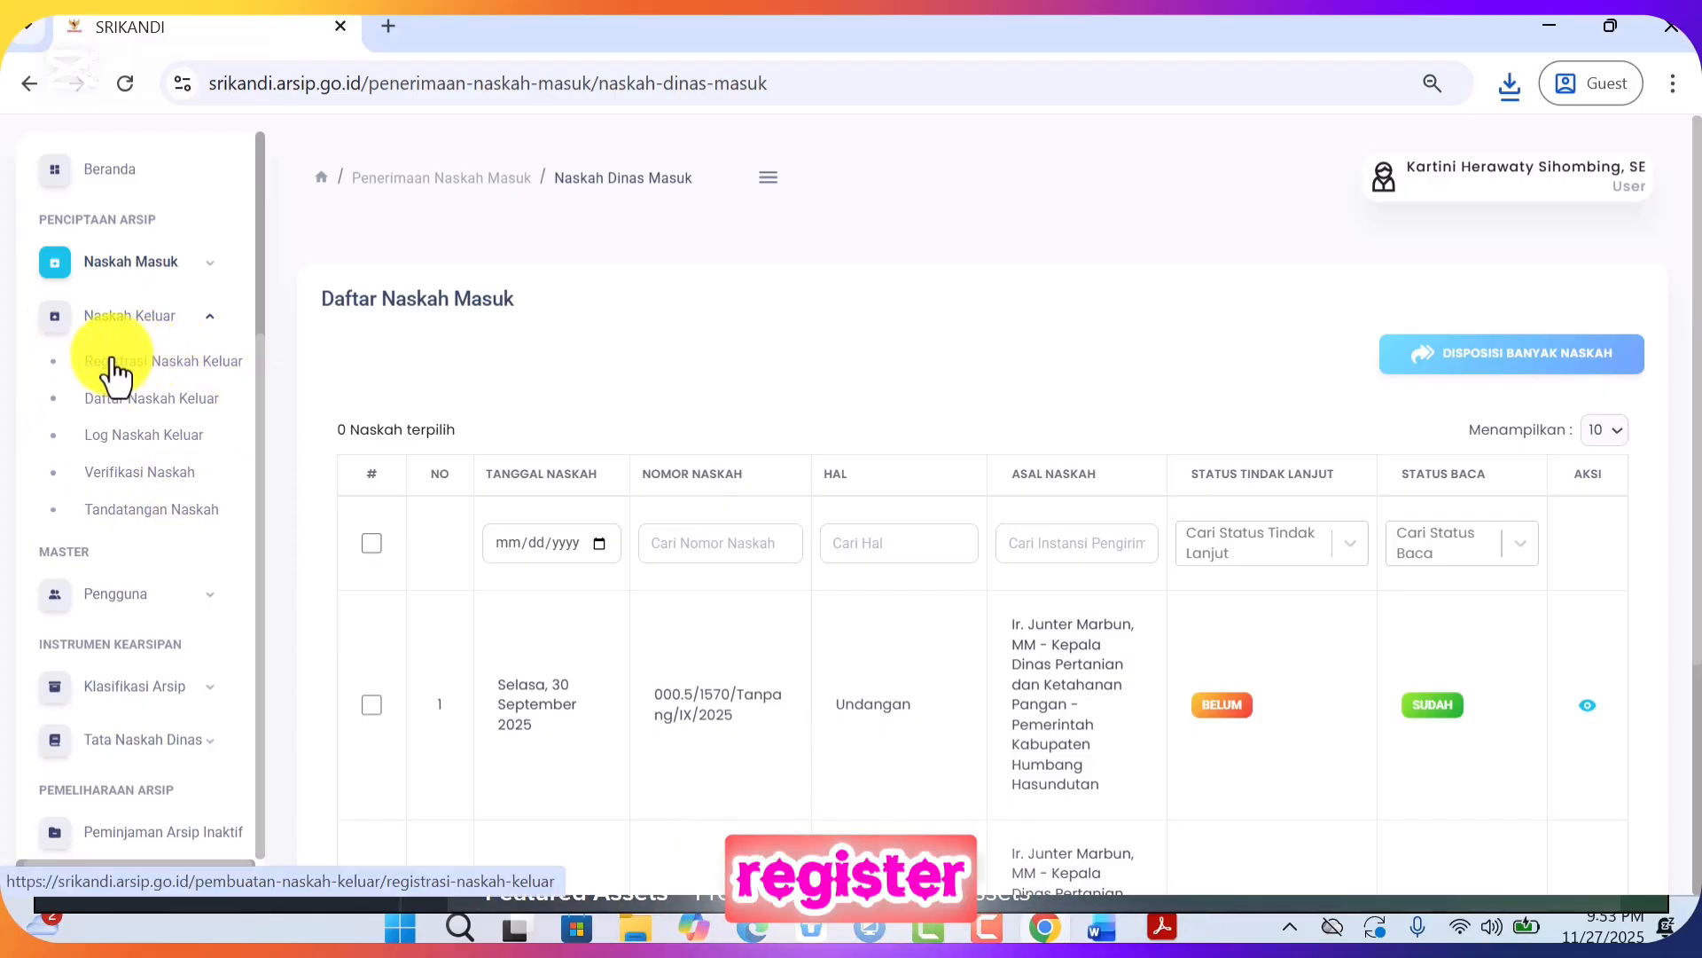
{"action": "left_click", "coordinate": [261, 372]}
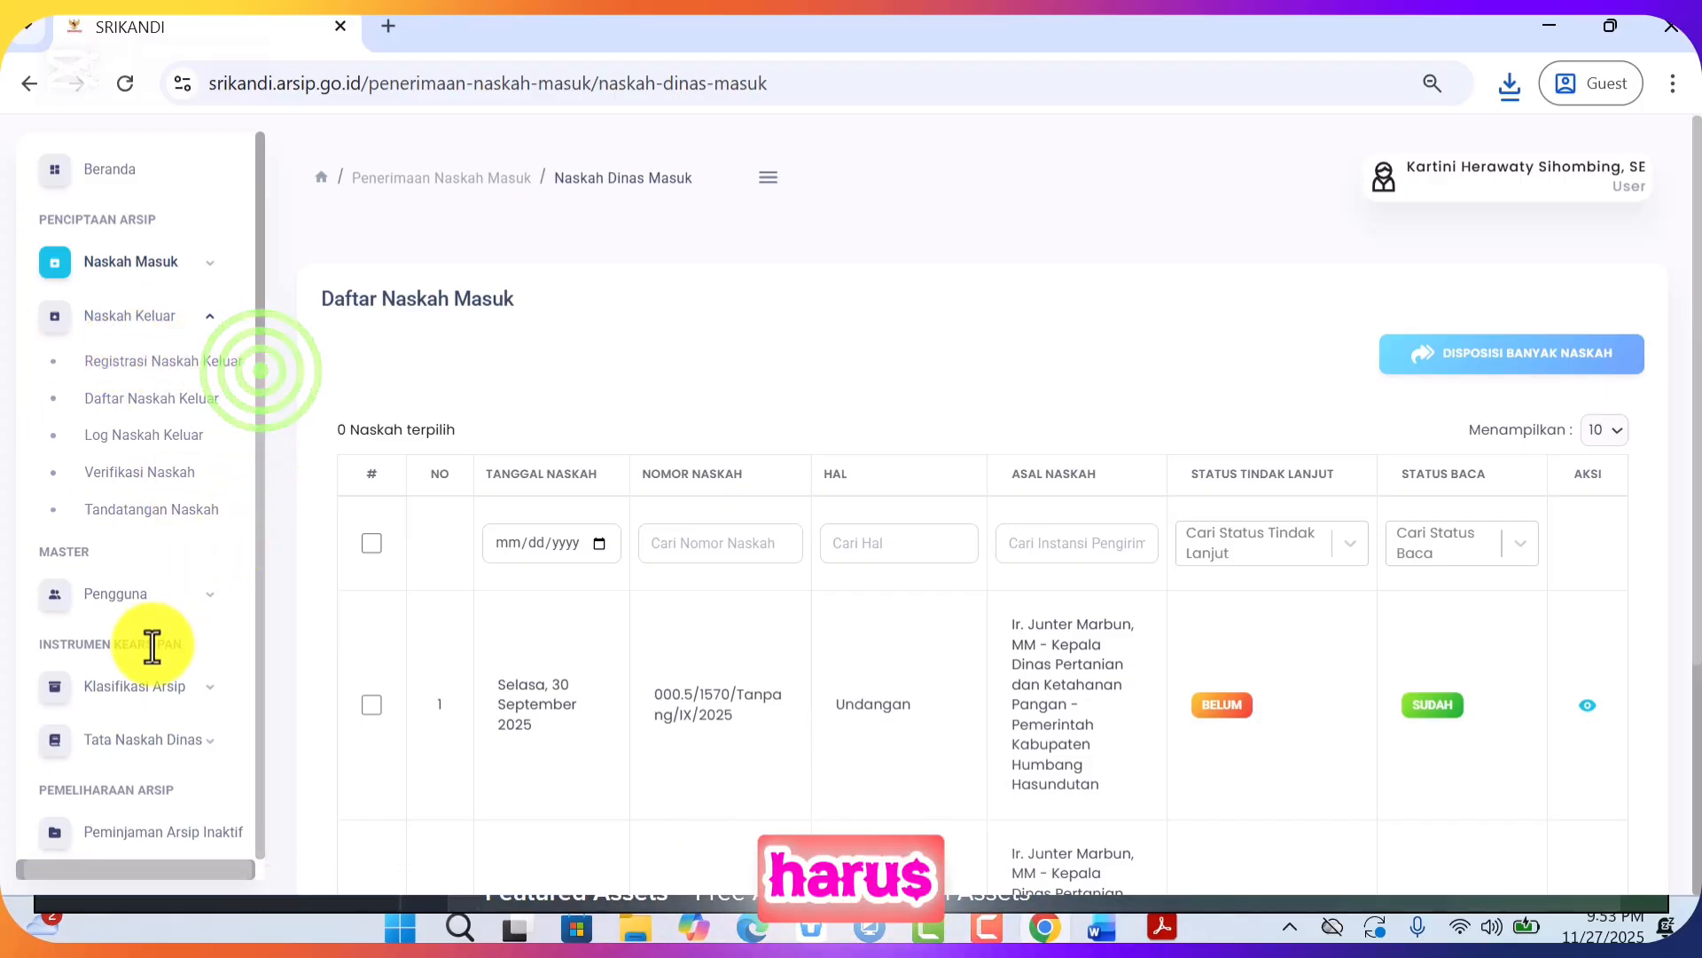
{"action": "left_click", "coordinate": [108, 602]}
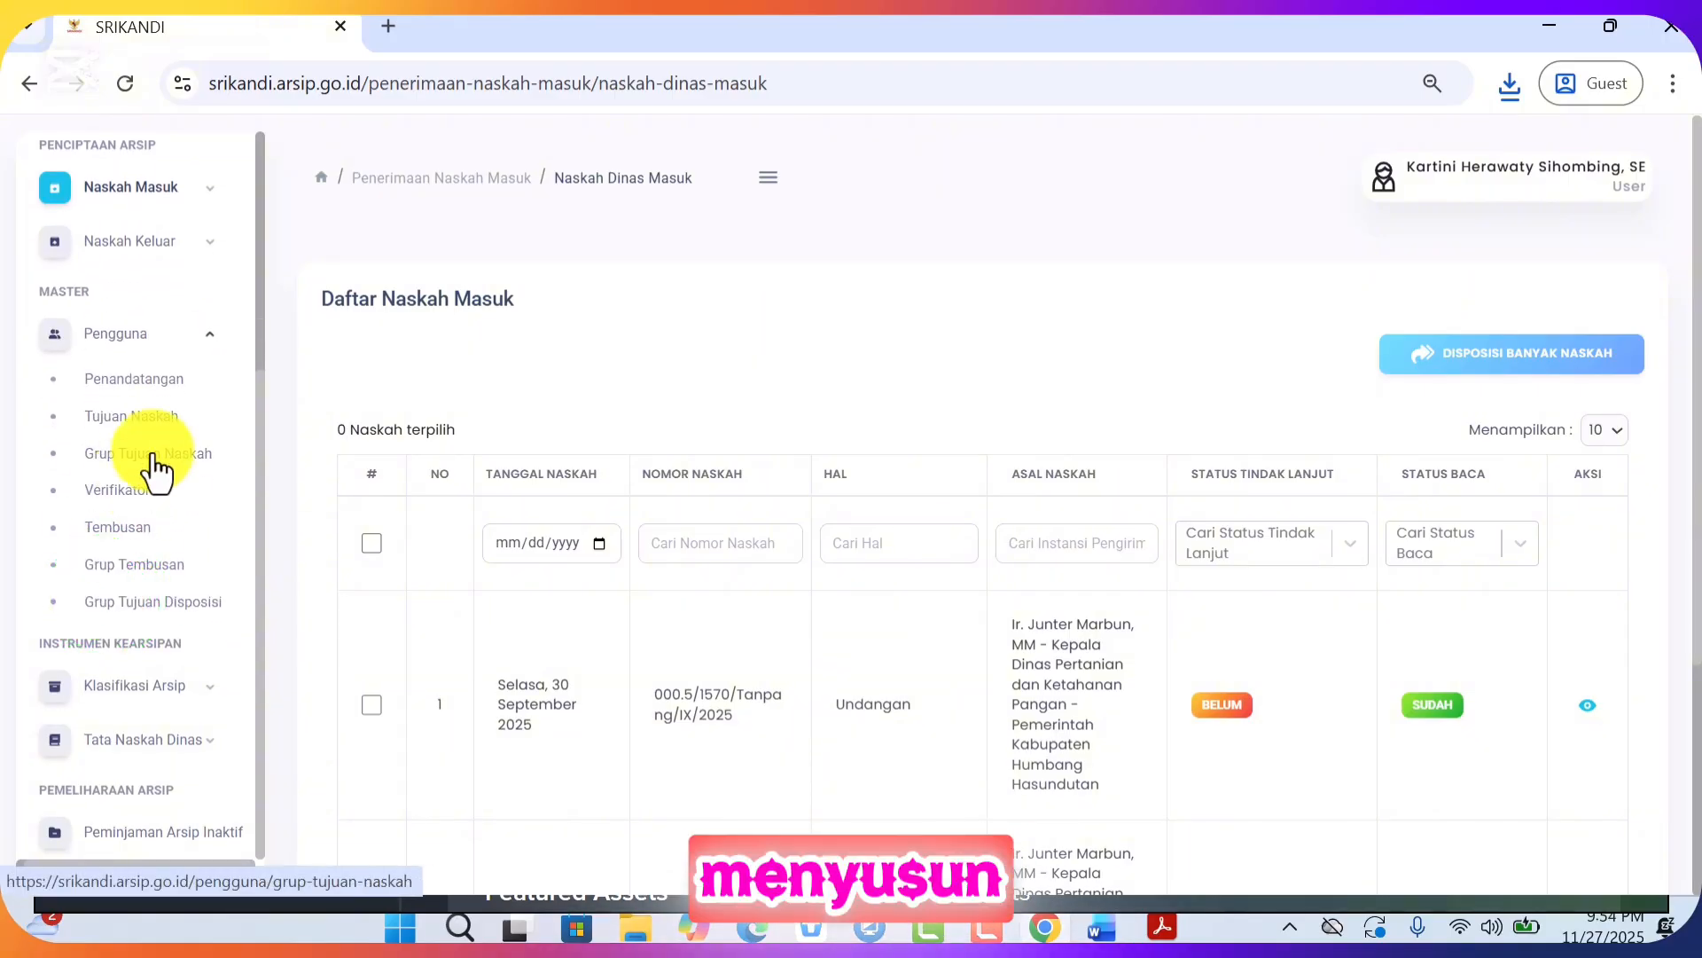
{"action": "left_click", "coordinate": [161, 690]}
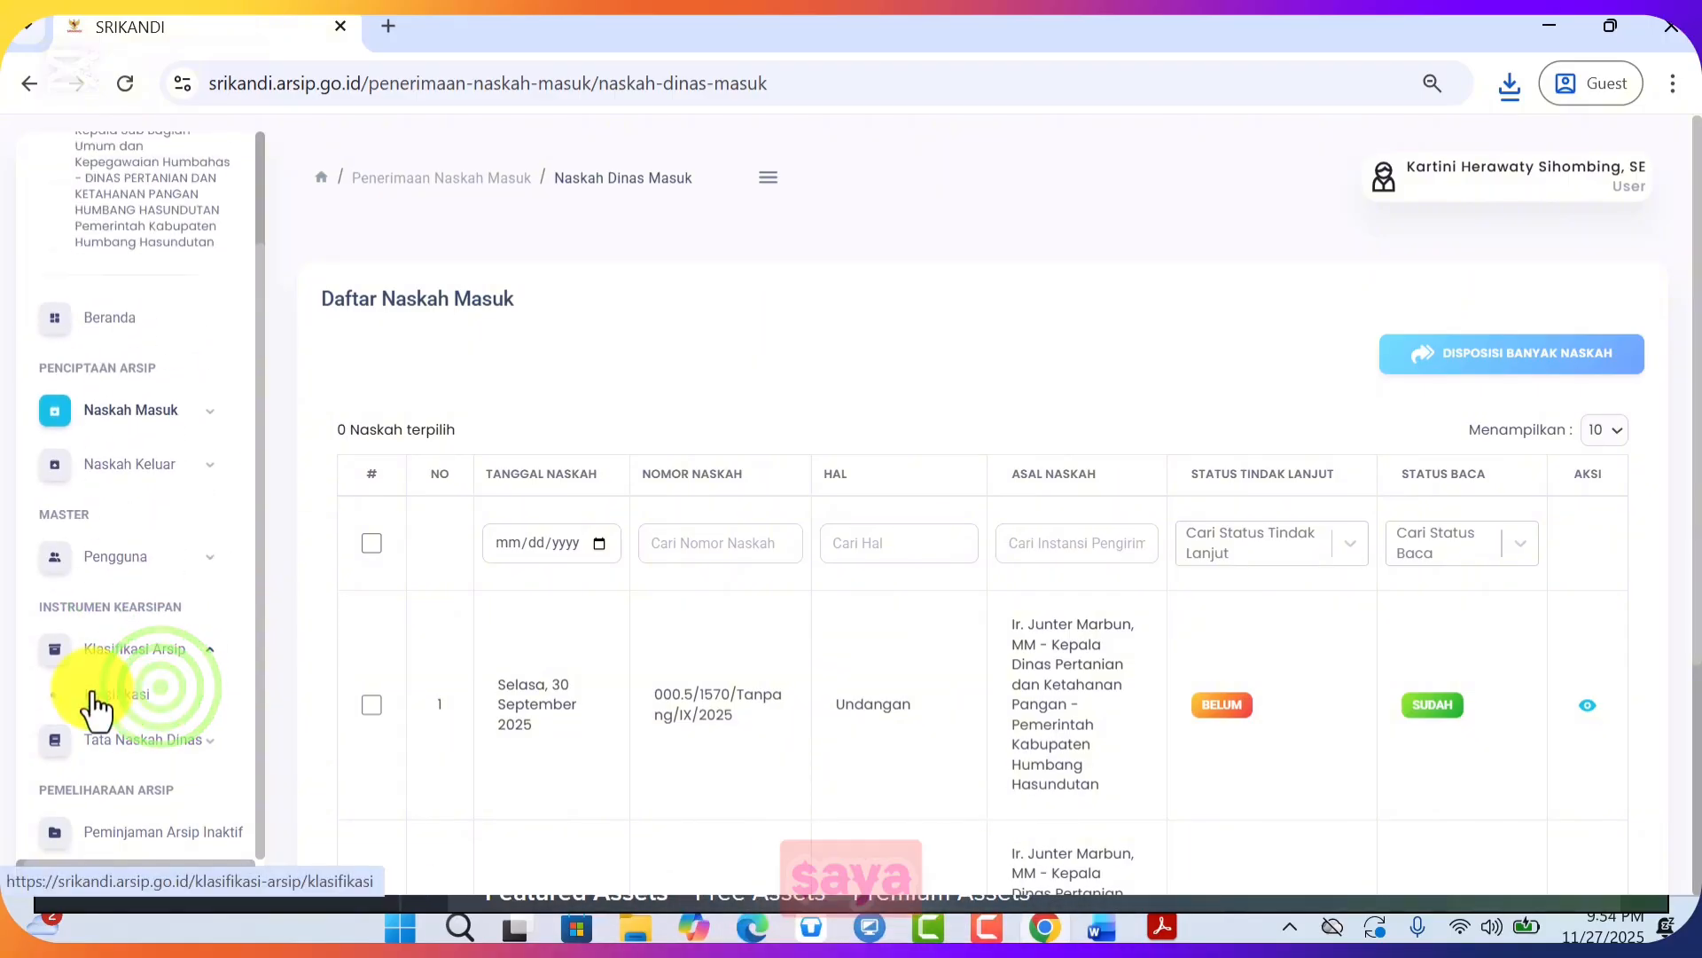
{"action": "left_click", "coordinate": [161, 740]}
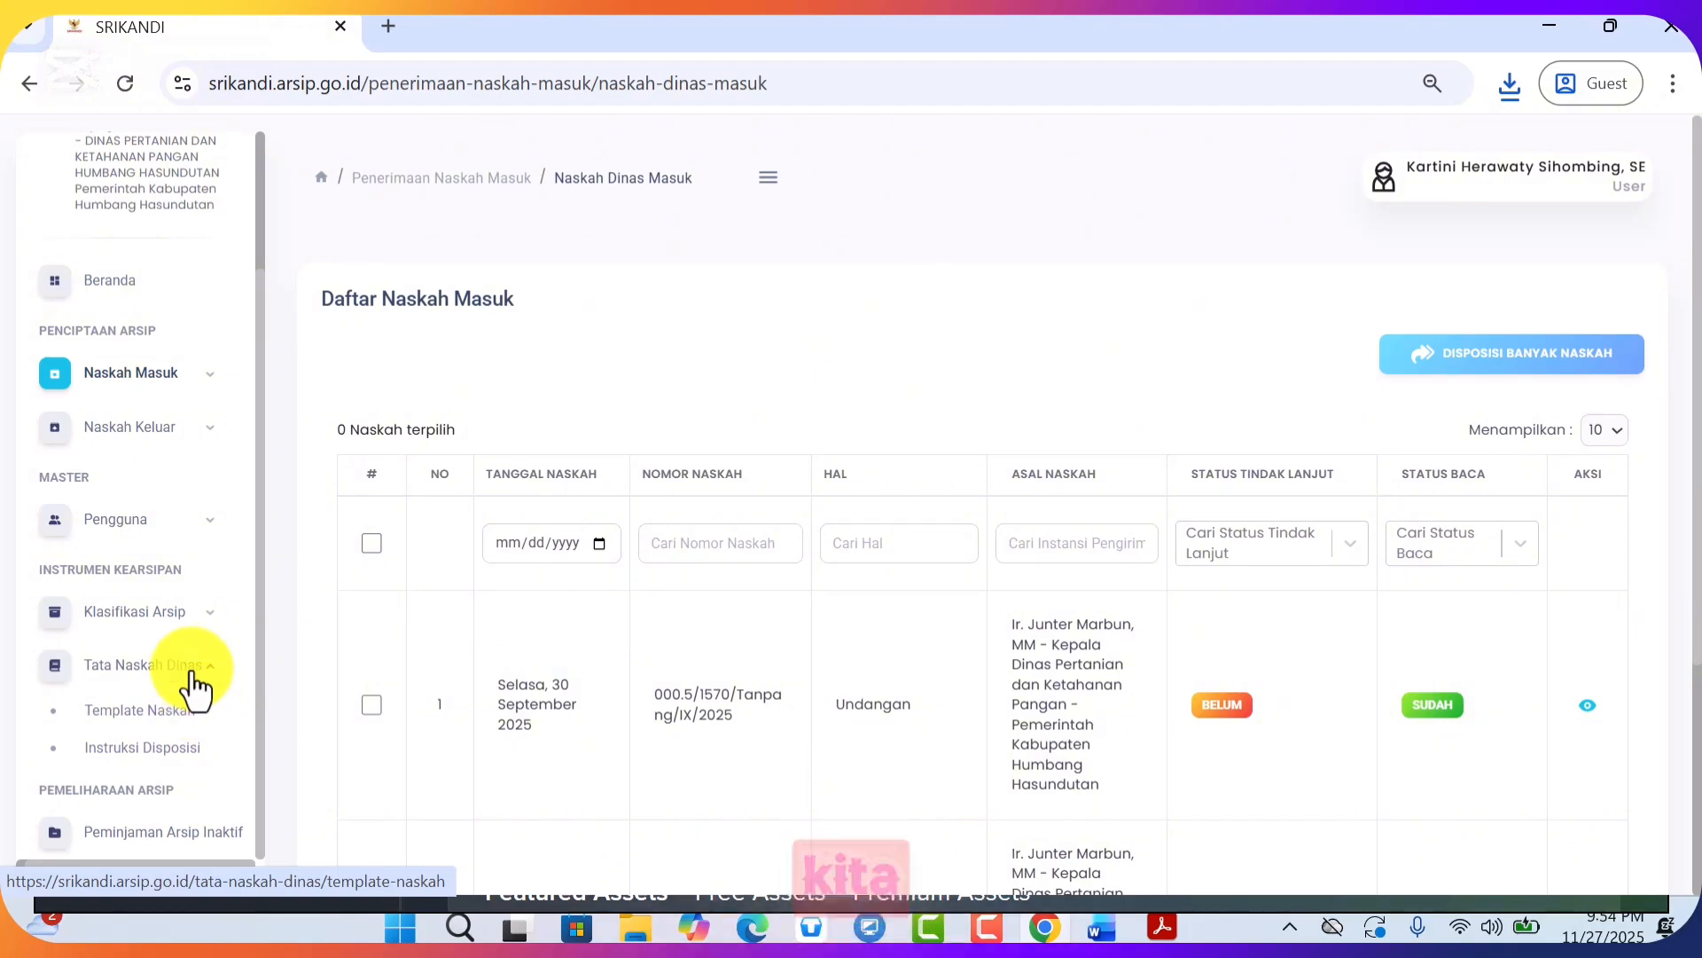
{"action": "left_click", "coordinate": [259, 710]}
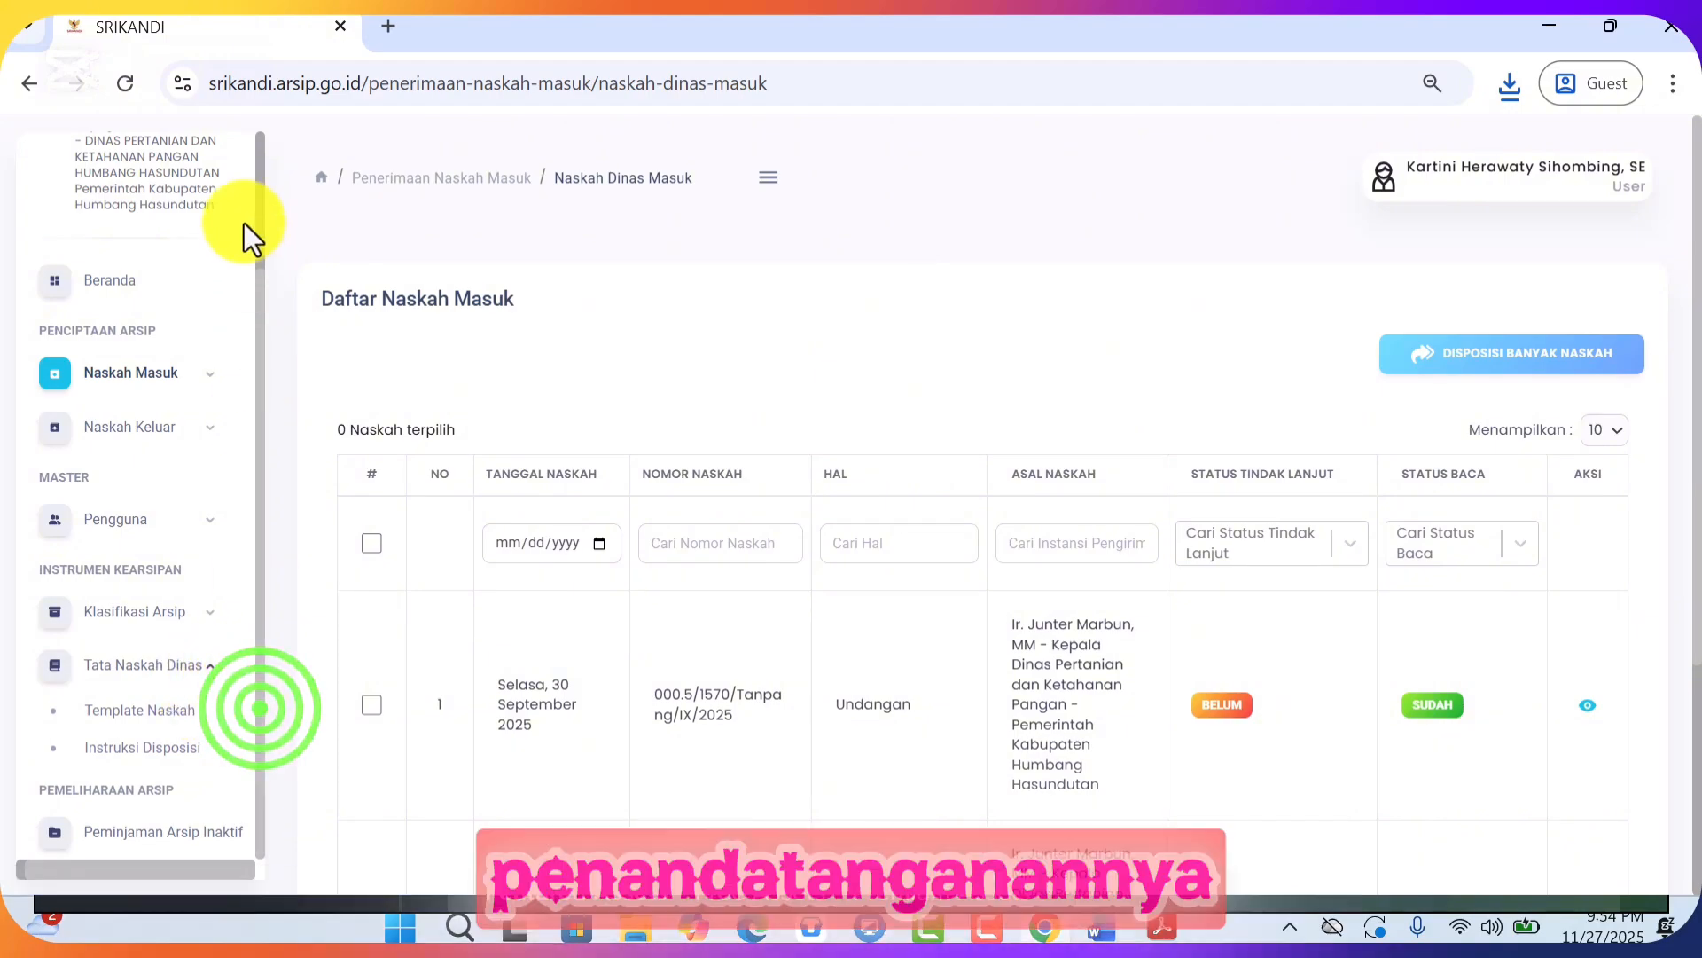
Switch to the surat dinas template in Word and select the ${ttd_pengirim} placeholder in the signature block
{"action": "left_click", "coordinate": [1101, 929]}
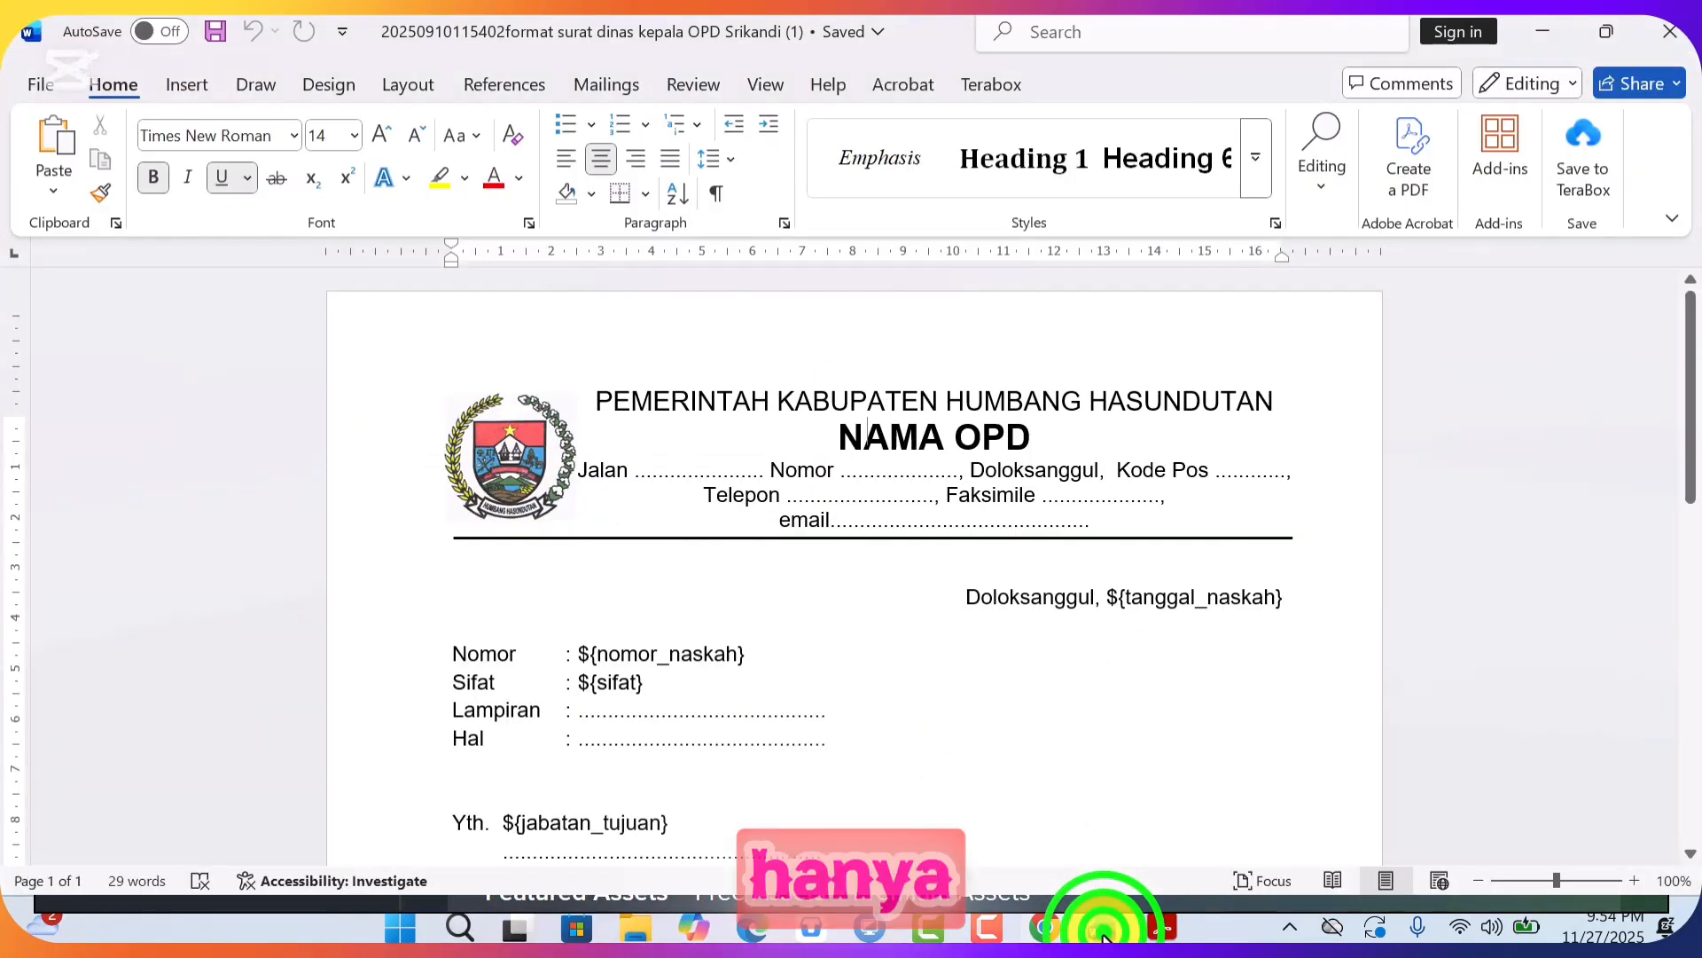
{"action": "left_click_drag", "start_coordinate": [1691, 479], "coordinate": [1632, 838]}
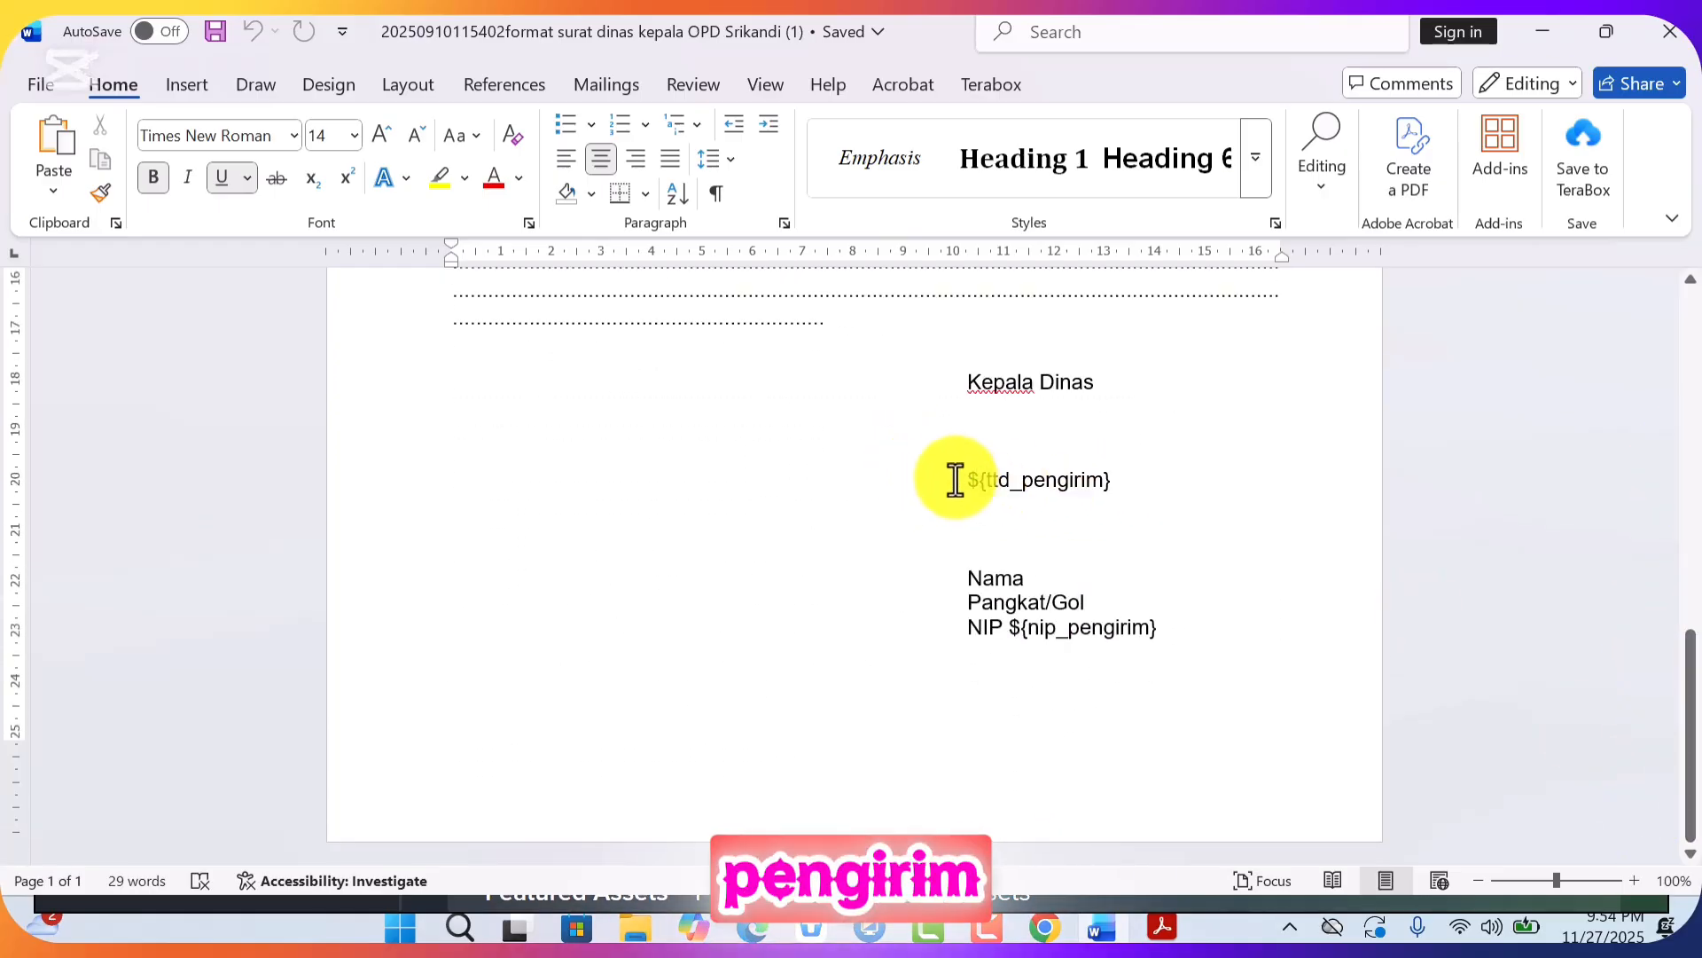
{"action": "left_click_drag", "start_coordinate": [947, 472], "coordinate": [1148, 501]}
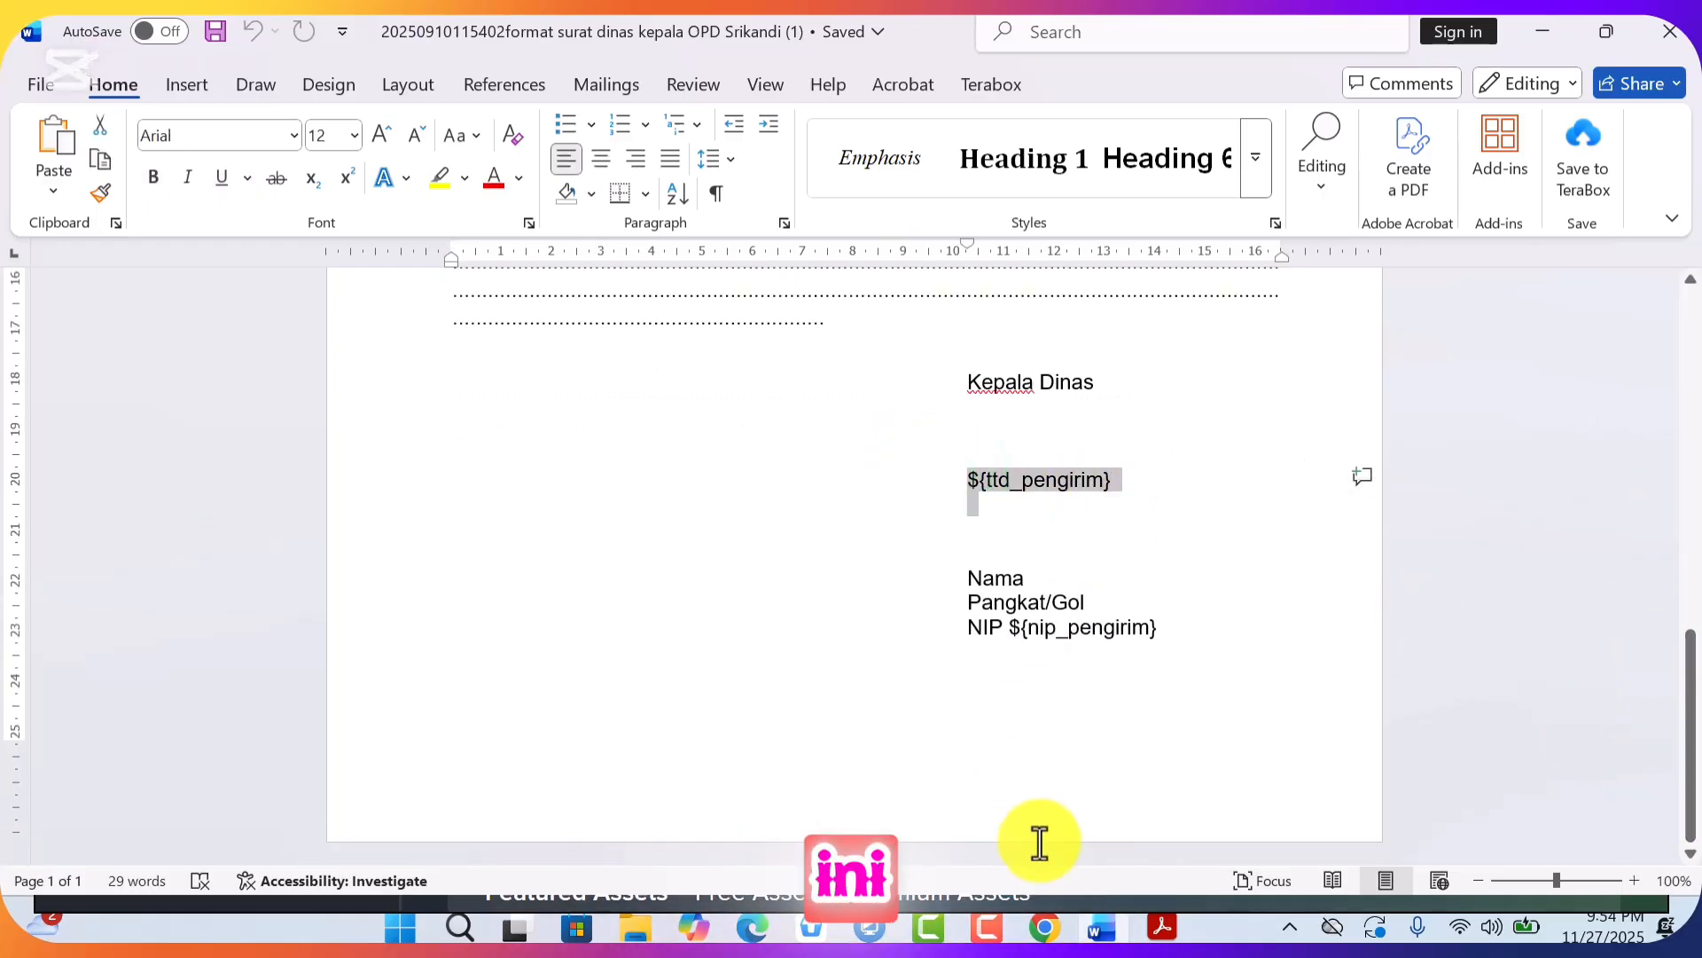
Glance at SRIKANDI in Chrome, then return to Word and review the template from letterhead to signature block
{"action": "left_click", "coordinate": [1039, 930]}
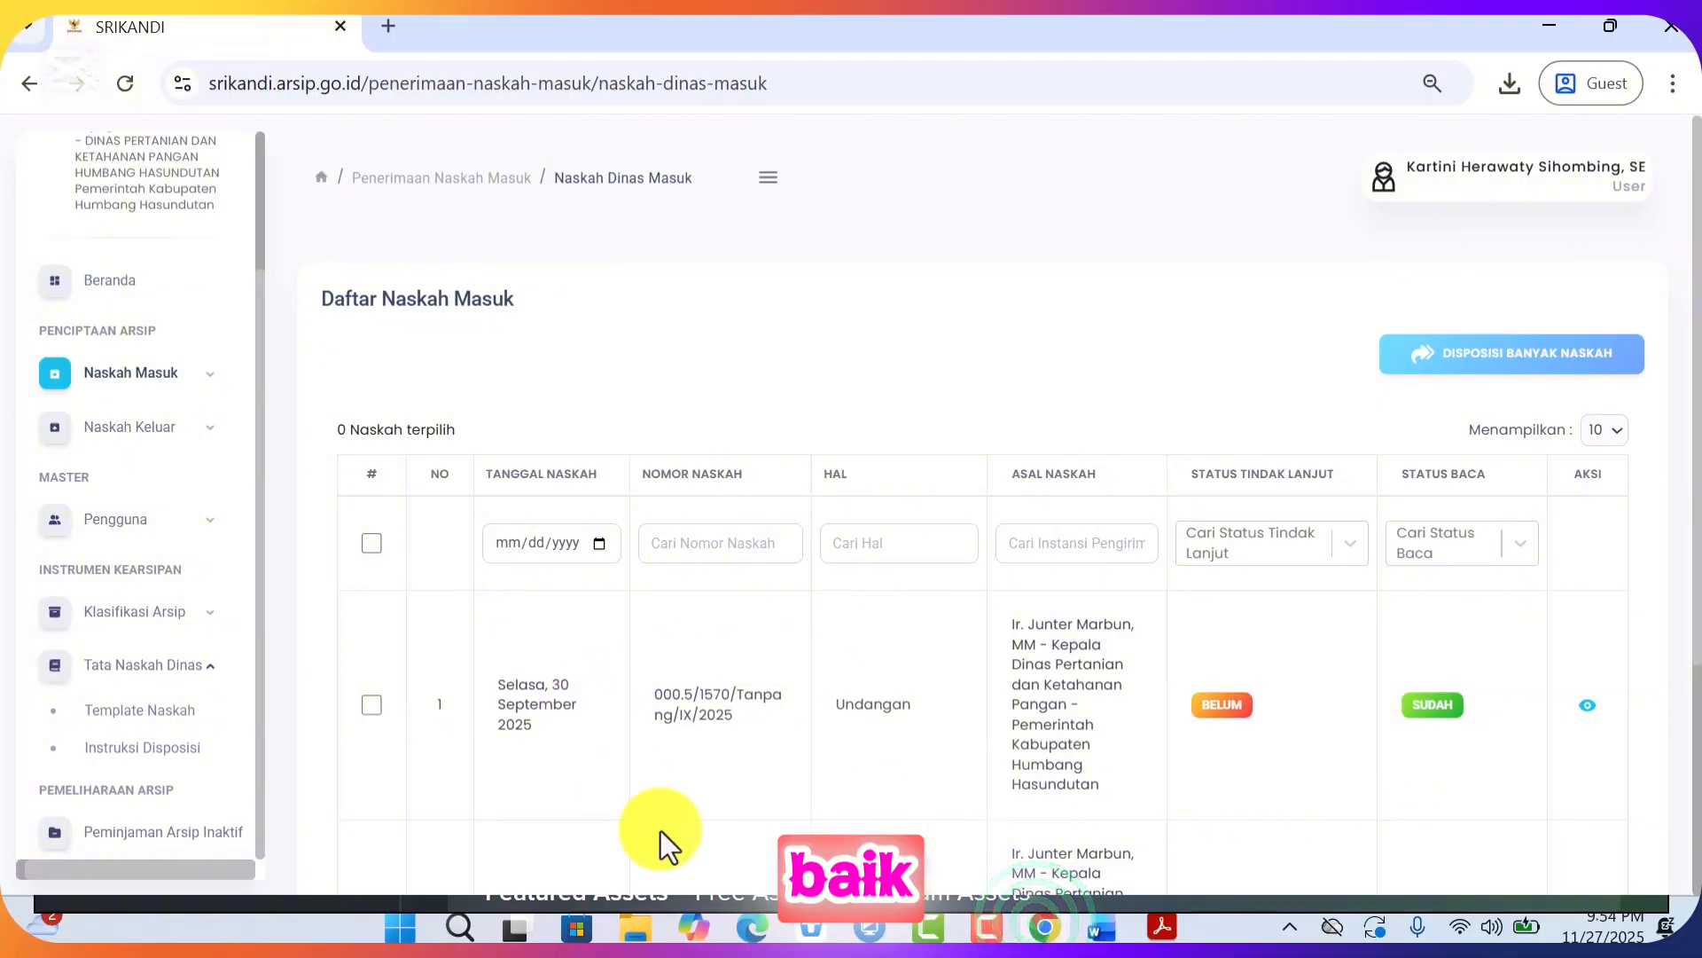
{"action": "left_click", "coordinate": [1098, 927]}
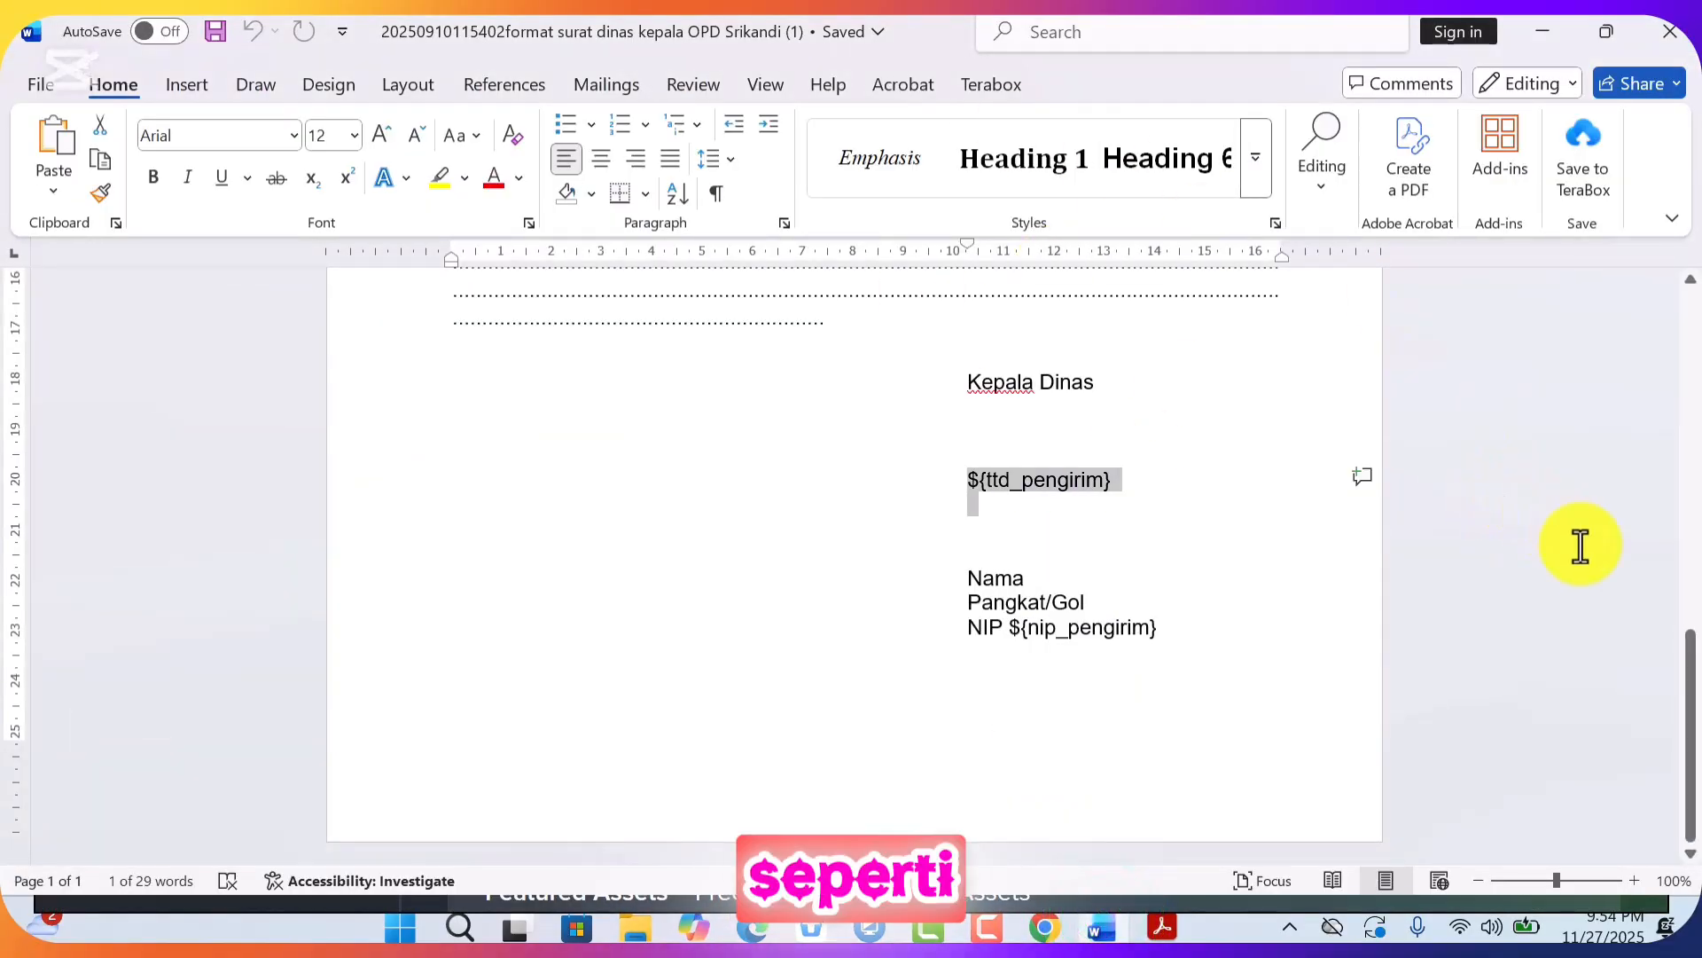
{"action": "left_click_drag", "start_coordinate": [1690, 696], "coordinate": [1668, 361]}
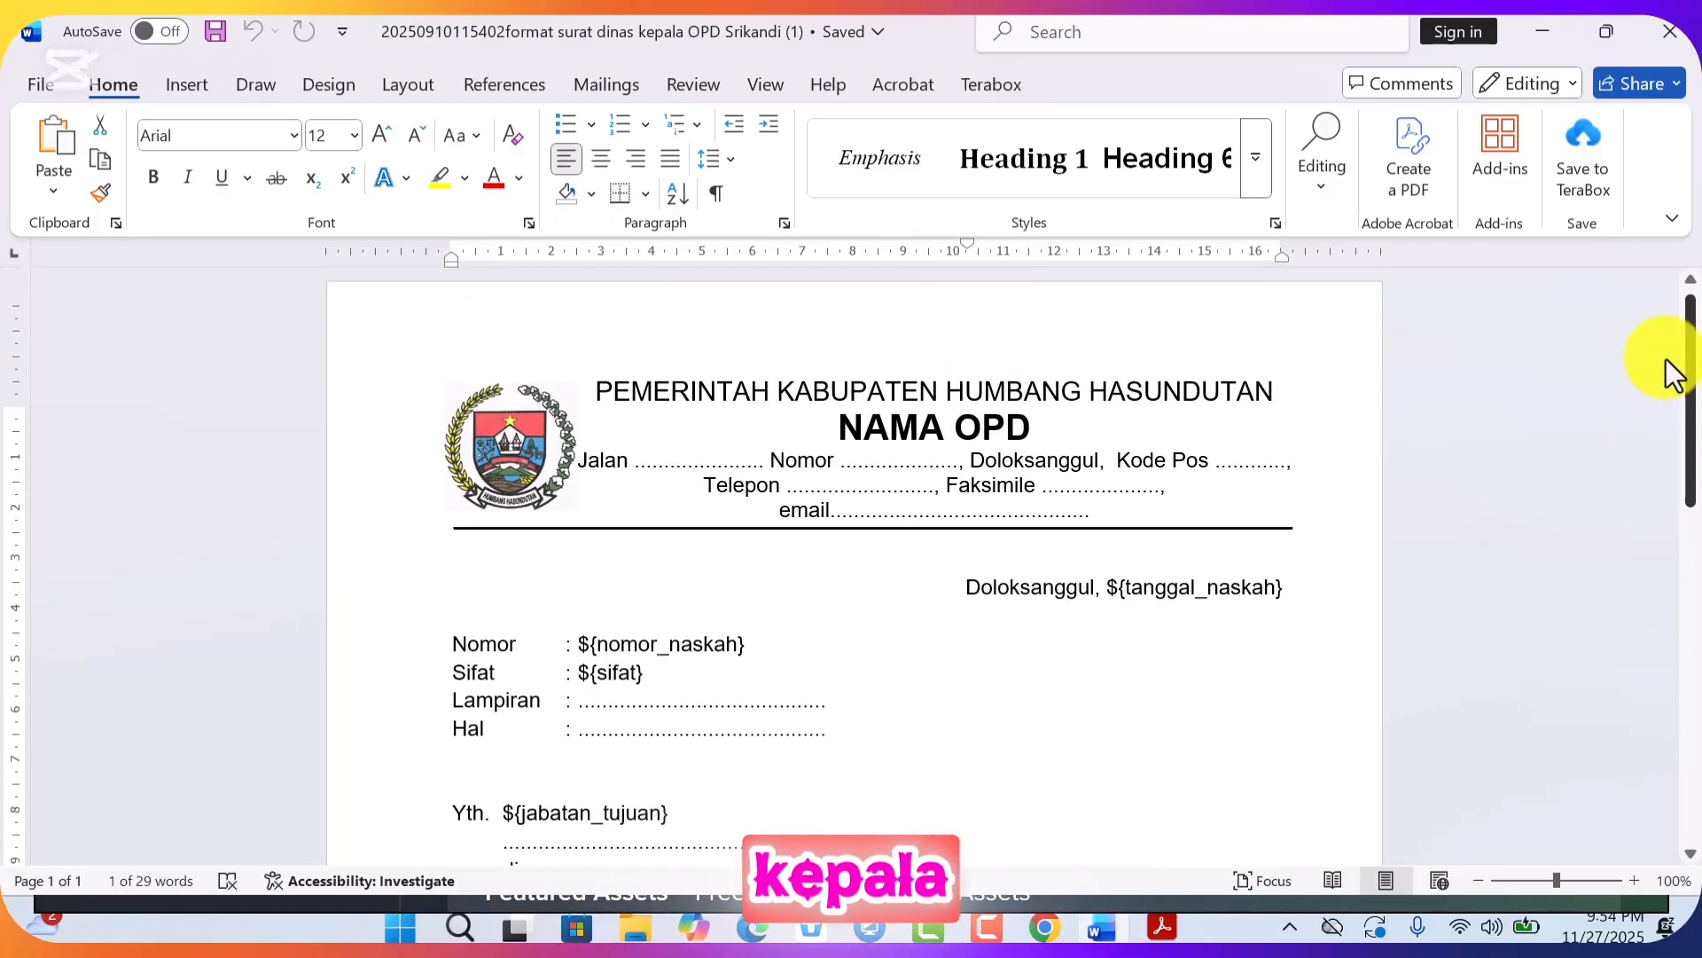
{"action": "mouse_move", "coordinate": [1668, 364]}
{"action": "left_mouse_down"}
{"action": "mouse_move", "coordinate": [1645, 621]}
{"action": "mouse_move", "coordinate": [1641, 520]}
{"action": "mouse_move", "coordinate": [1672, 354]}
{"action": "mouse_move", "coordinate": [1610, 723]}
{"action": "mouse_move", "coordinate": [1632, 408]}
{"action": "left_mouse_up"}
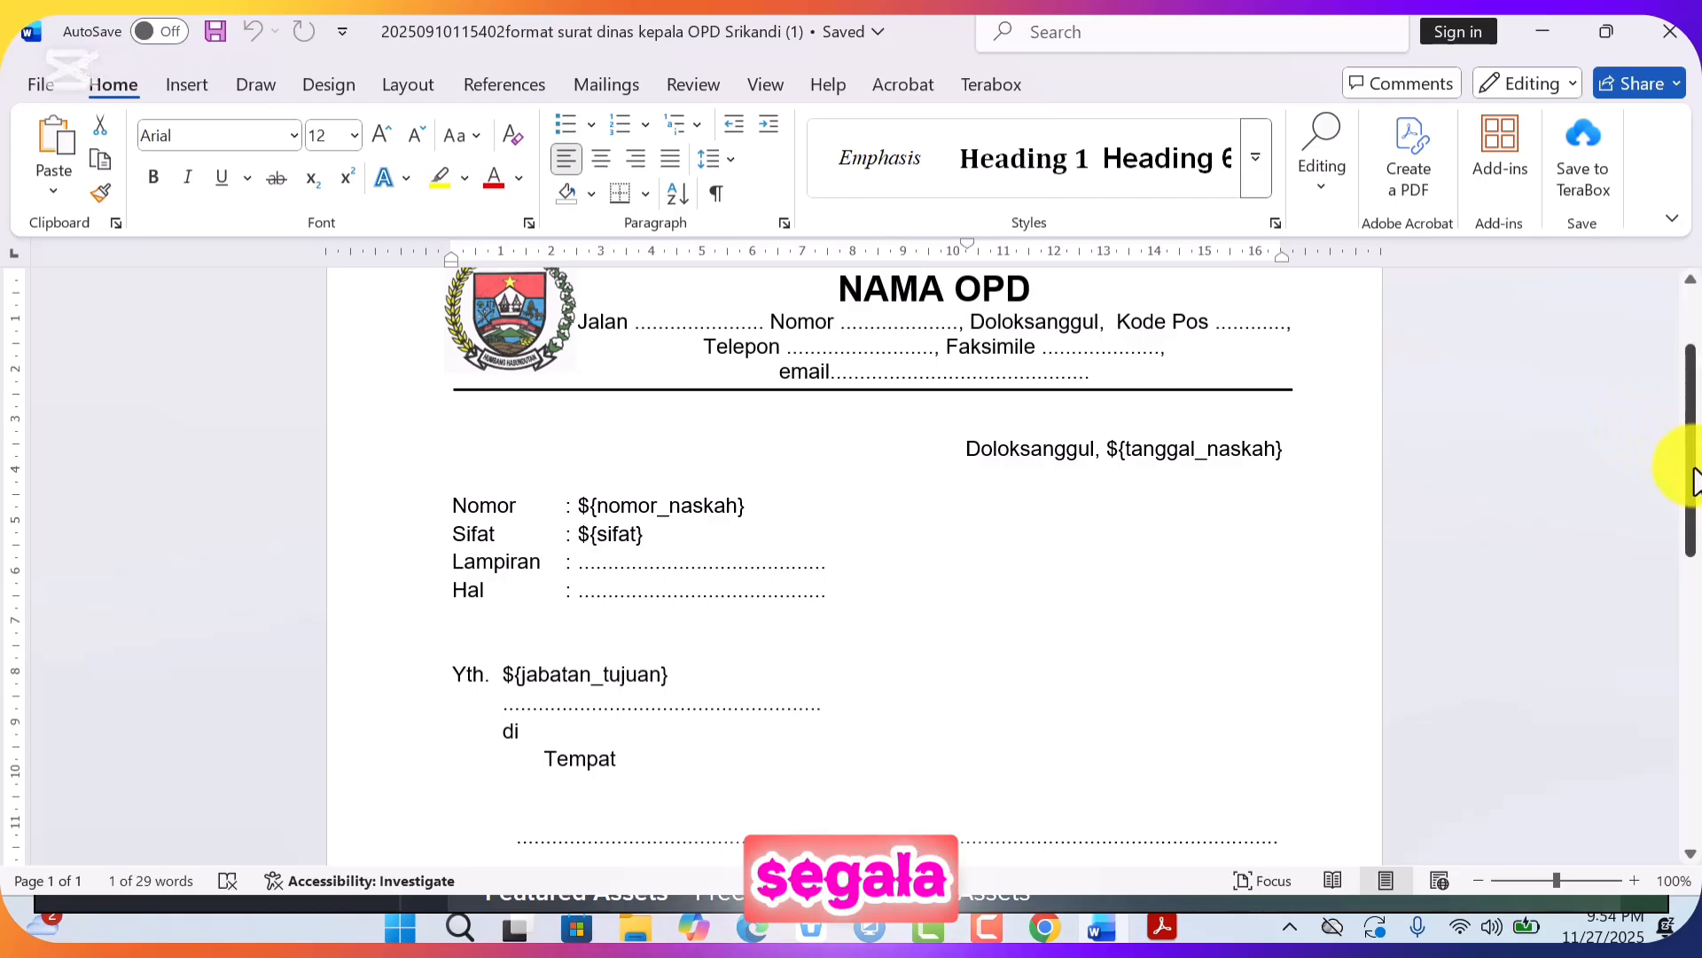
{"action": "mouse_move", "coordinate": [1691, 483]}
{"action": "left_mouse_down"}
{"action": "mouse_move", "coordinate": [1684, 695]}
{"action": "mouse_move", "coordinate": [1691, 314]}
{"action": "left_mouse_up"}
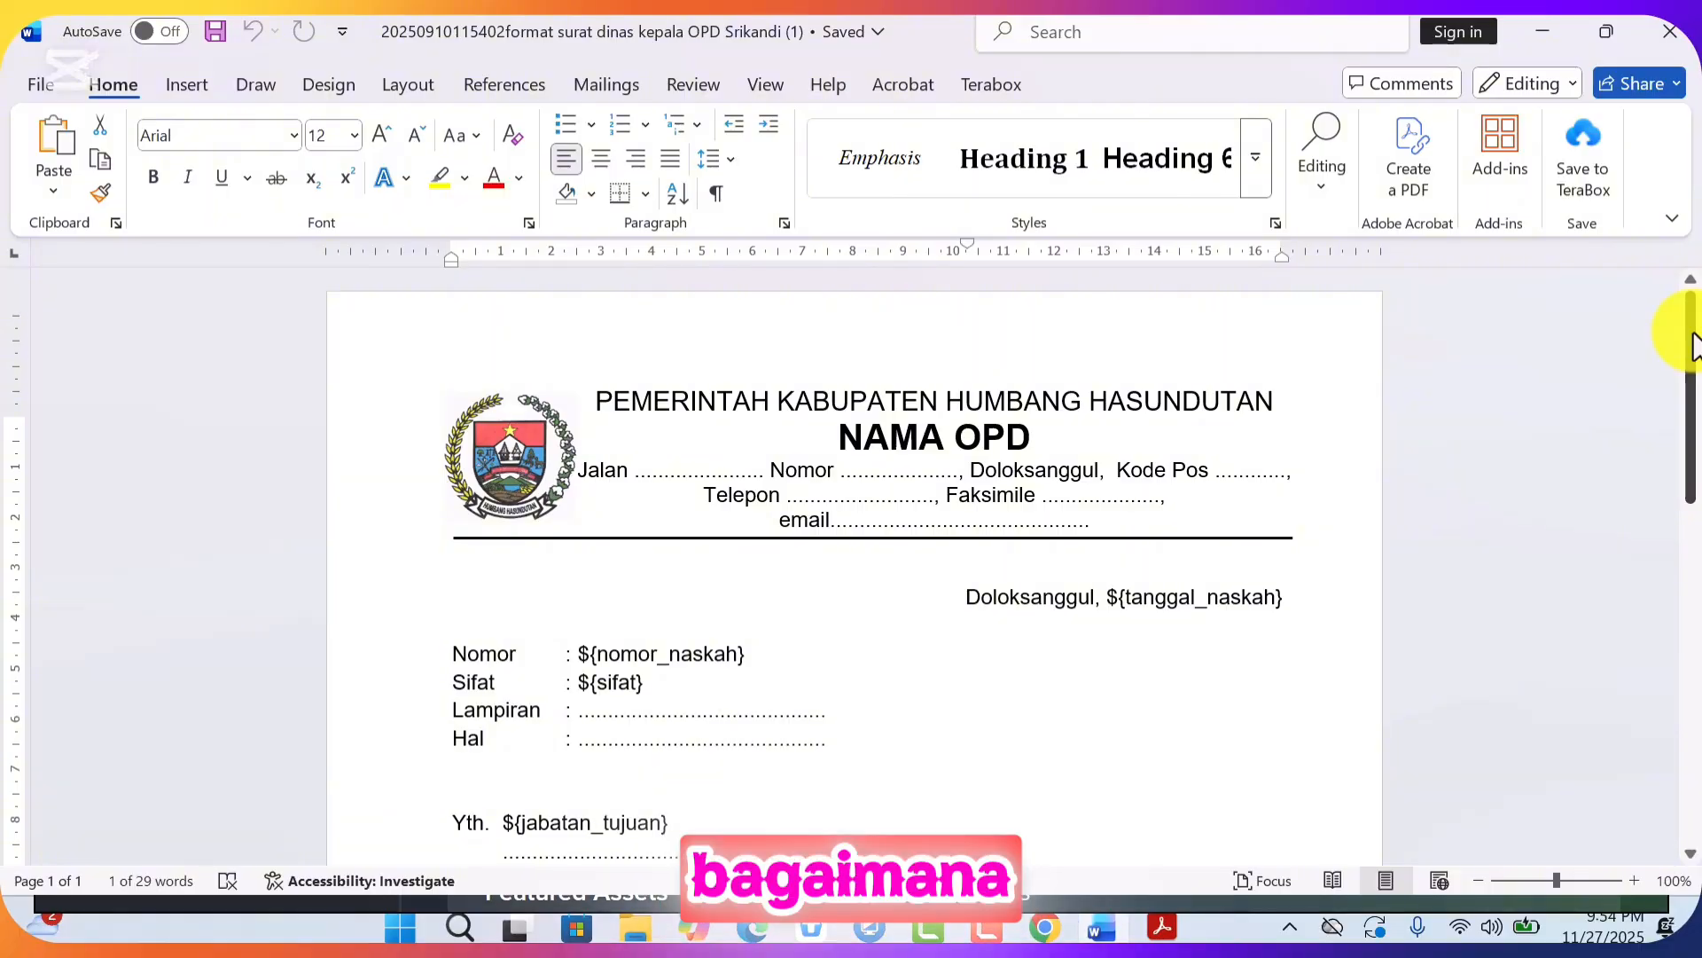
{"action": "left_click_drag", "start_coordinate": [1689, 377], "coordinate": [1683, 790]}
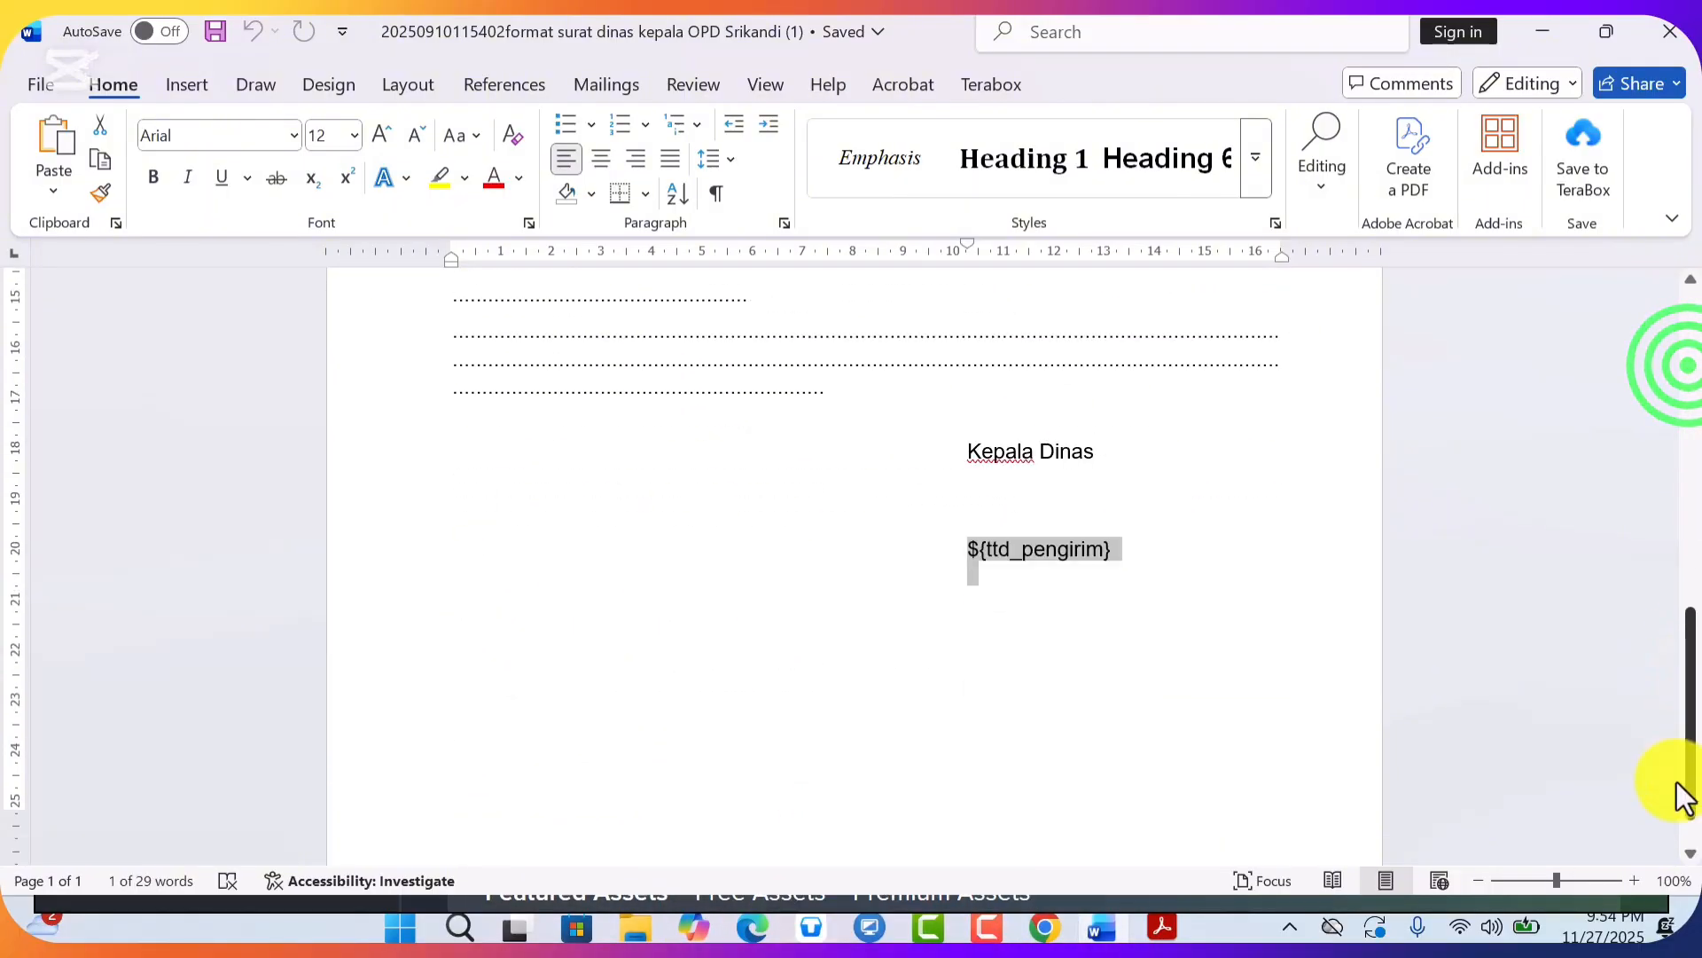
Switch back to SRIKANDI in Chrome and expand Naskah Keluar and then Pengguna to review their functions
{"action": "left_click", "coordinate": [1045, 927]}
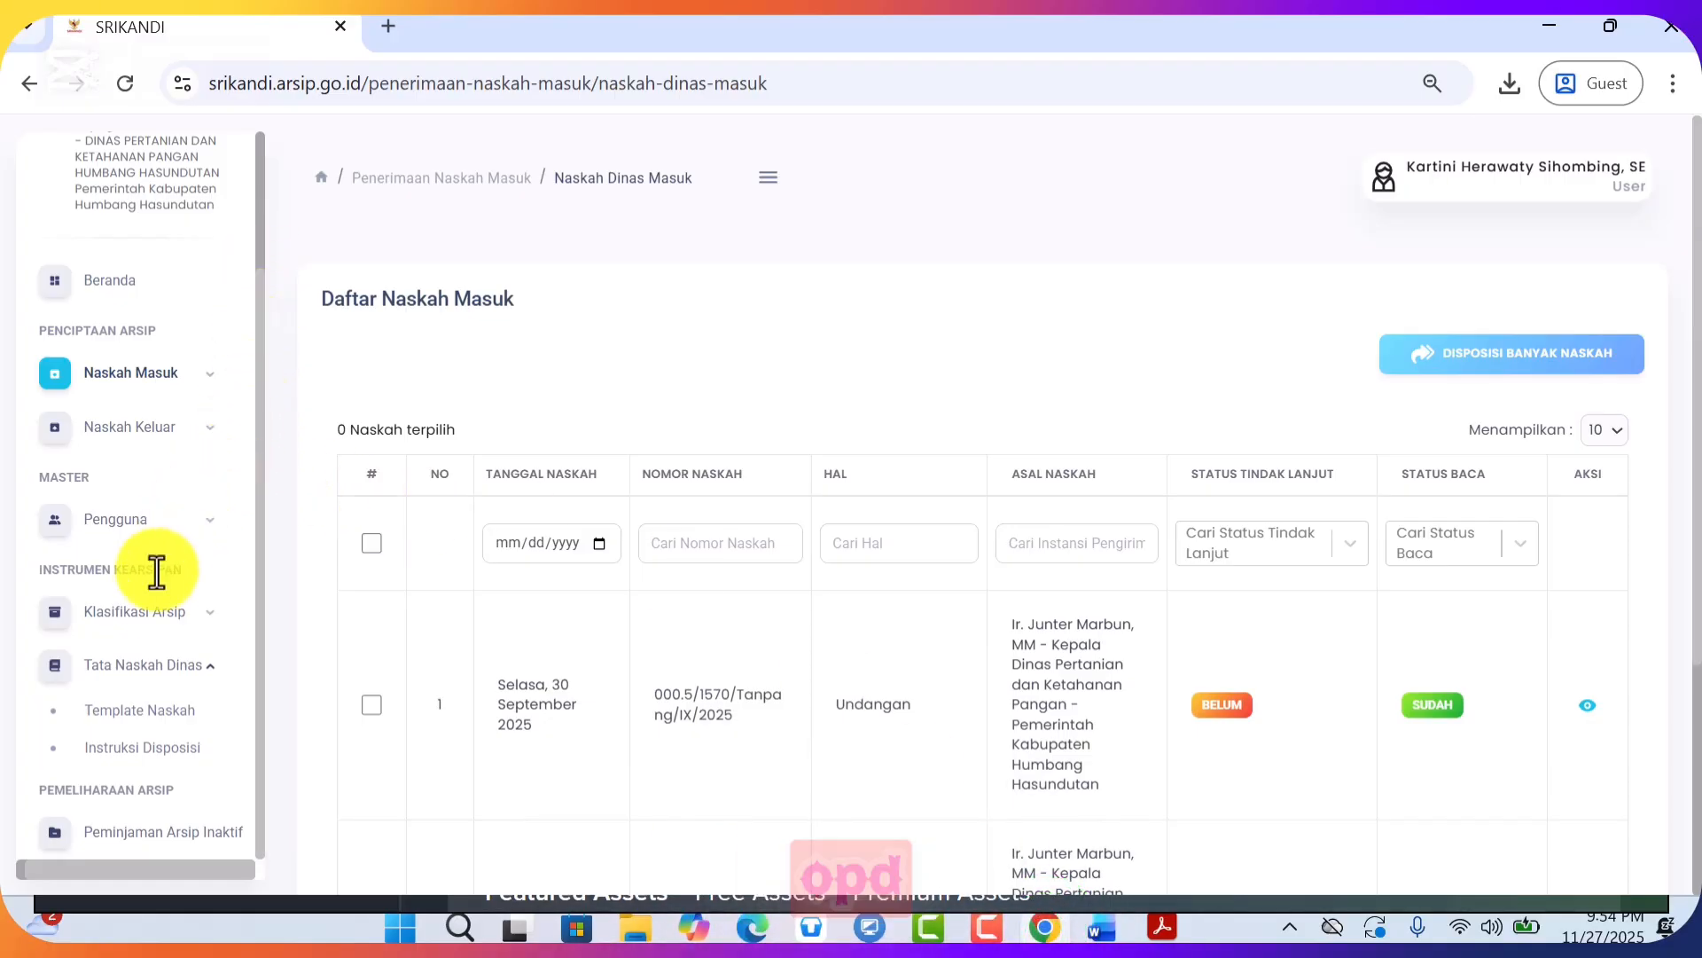
{"action": "left_click", "coordinate": [266, 285]}
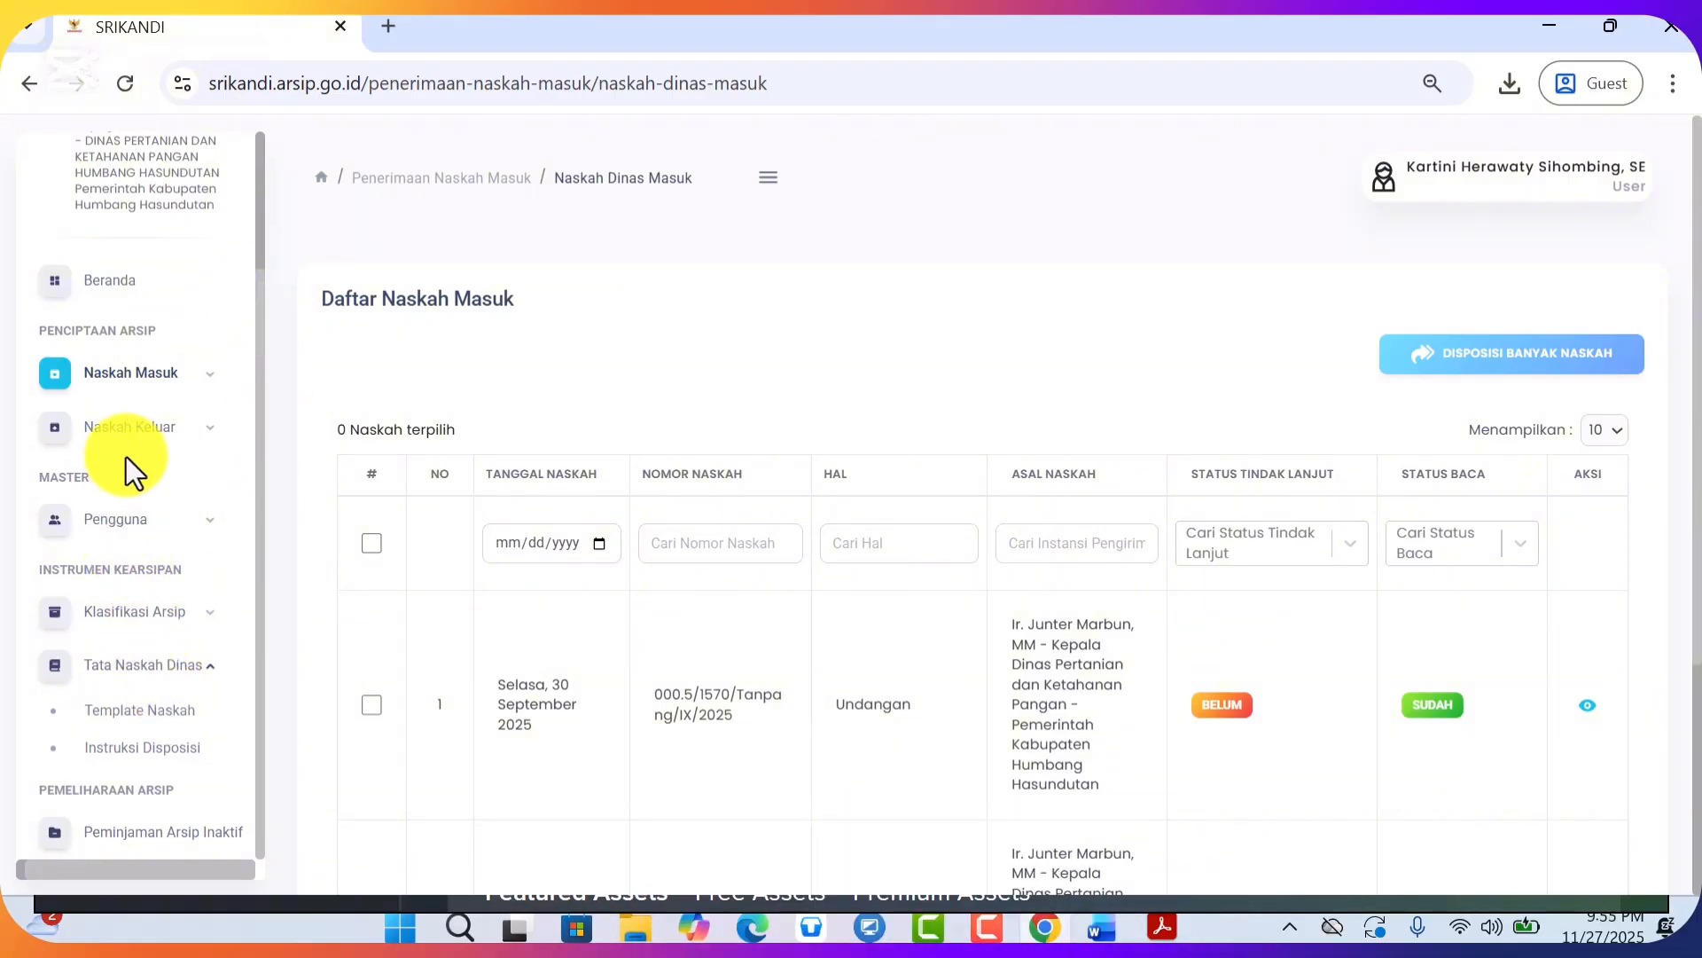
{"action": "left_click", "coordinate": [122, 430]}
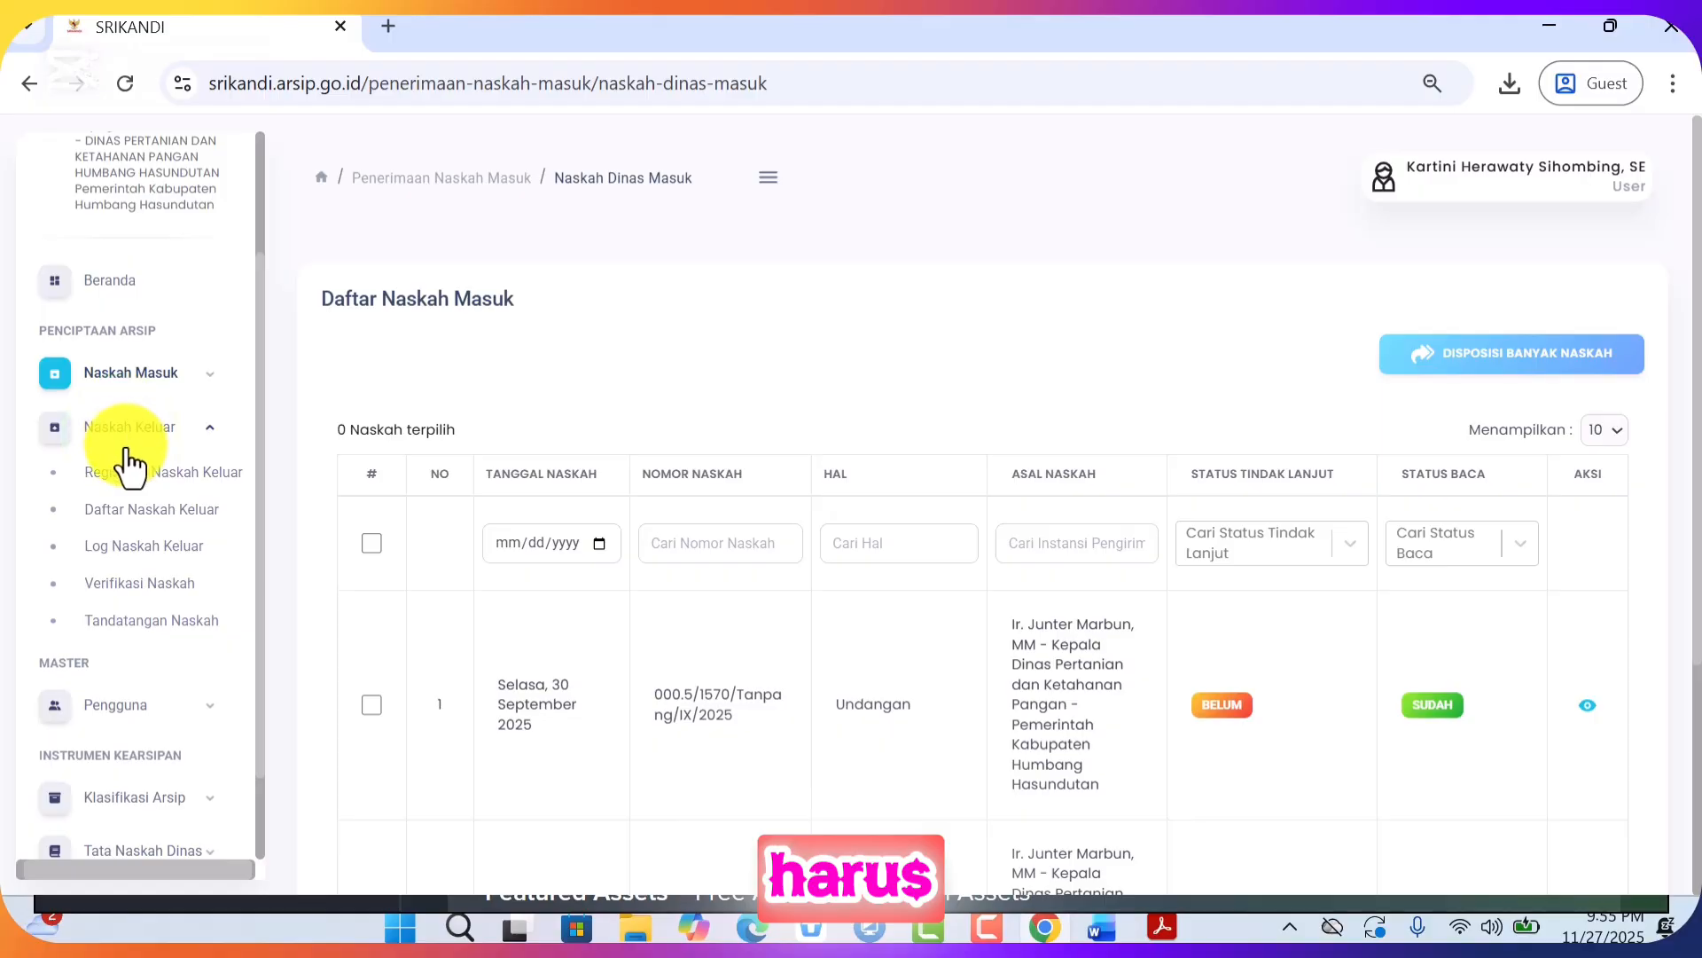
{"action": "left_click", "coordinate": [133, 700]}
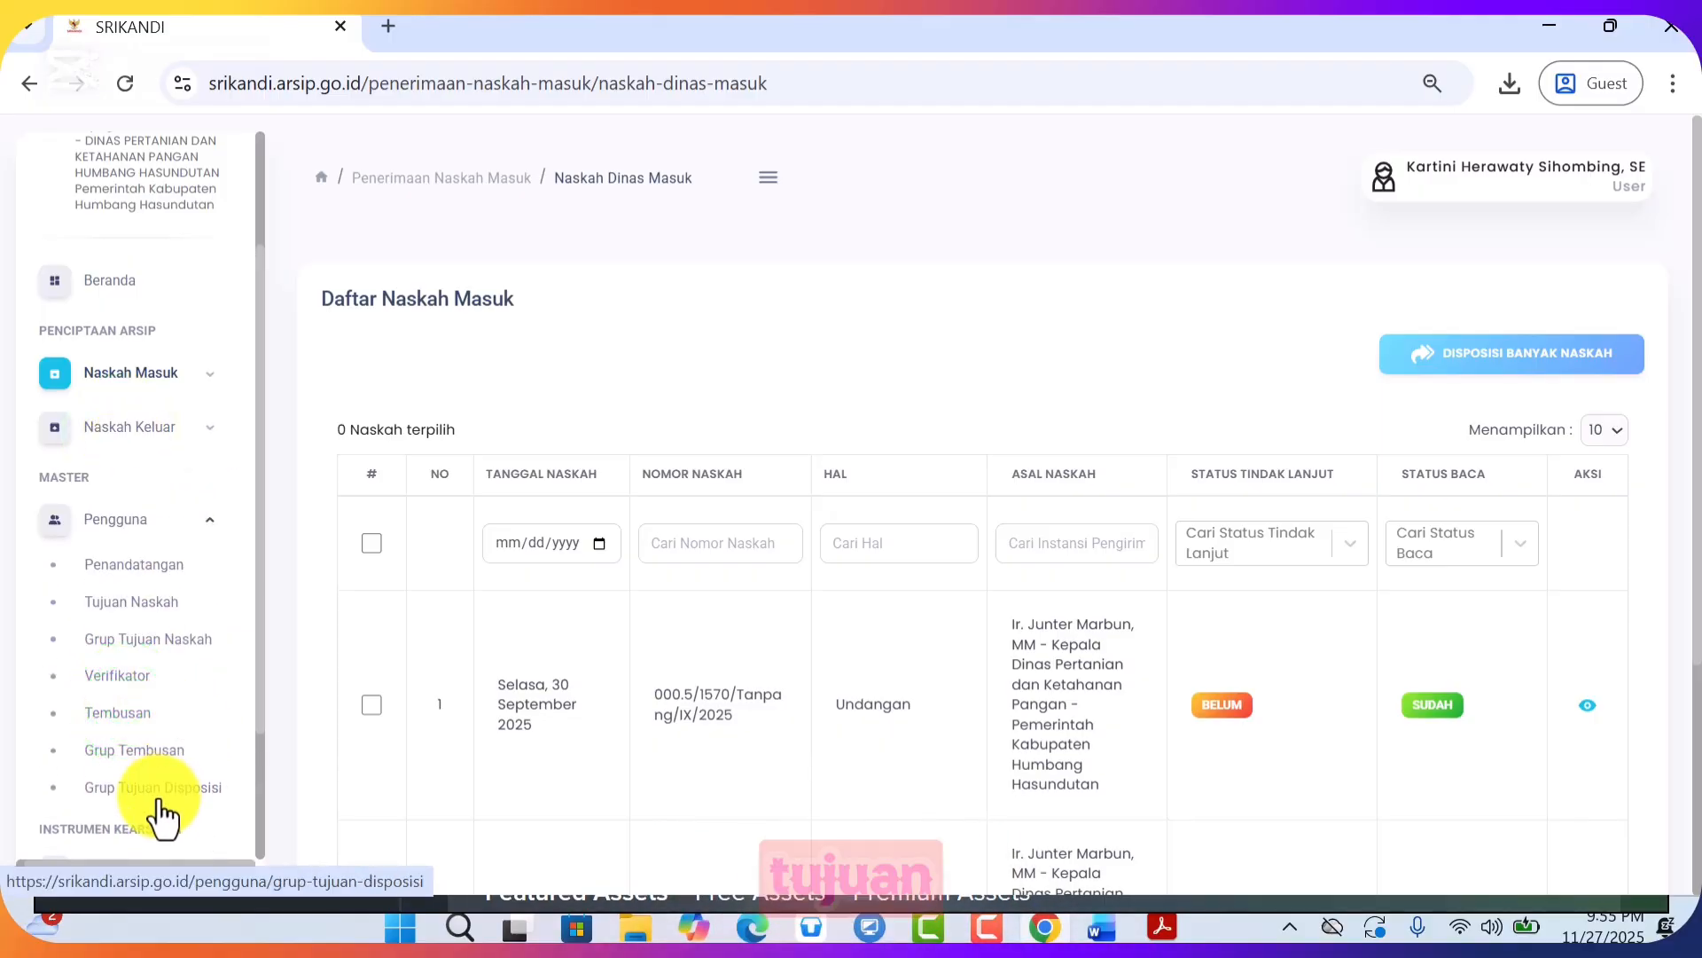
Open the Tujuan Naskah list under Pengguna and review the registered letter recipients
{"action": "left_click", "coordinate": [126, 604]}
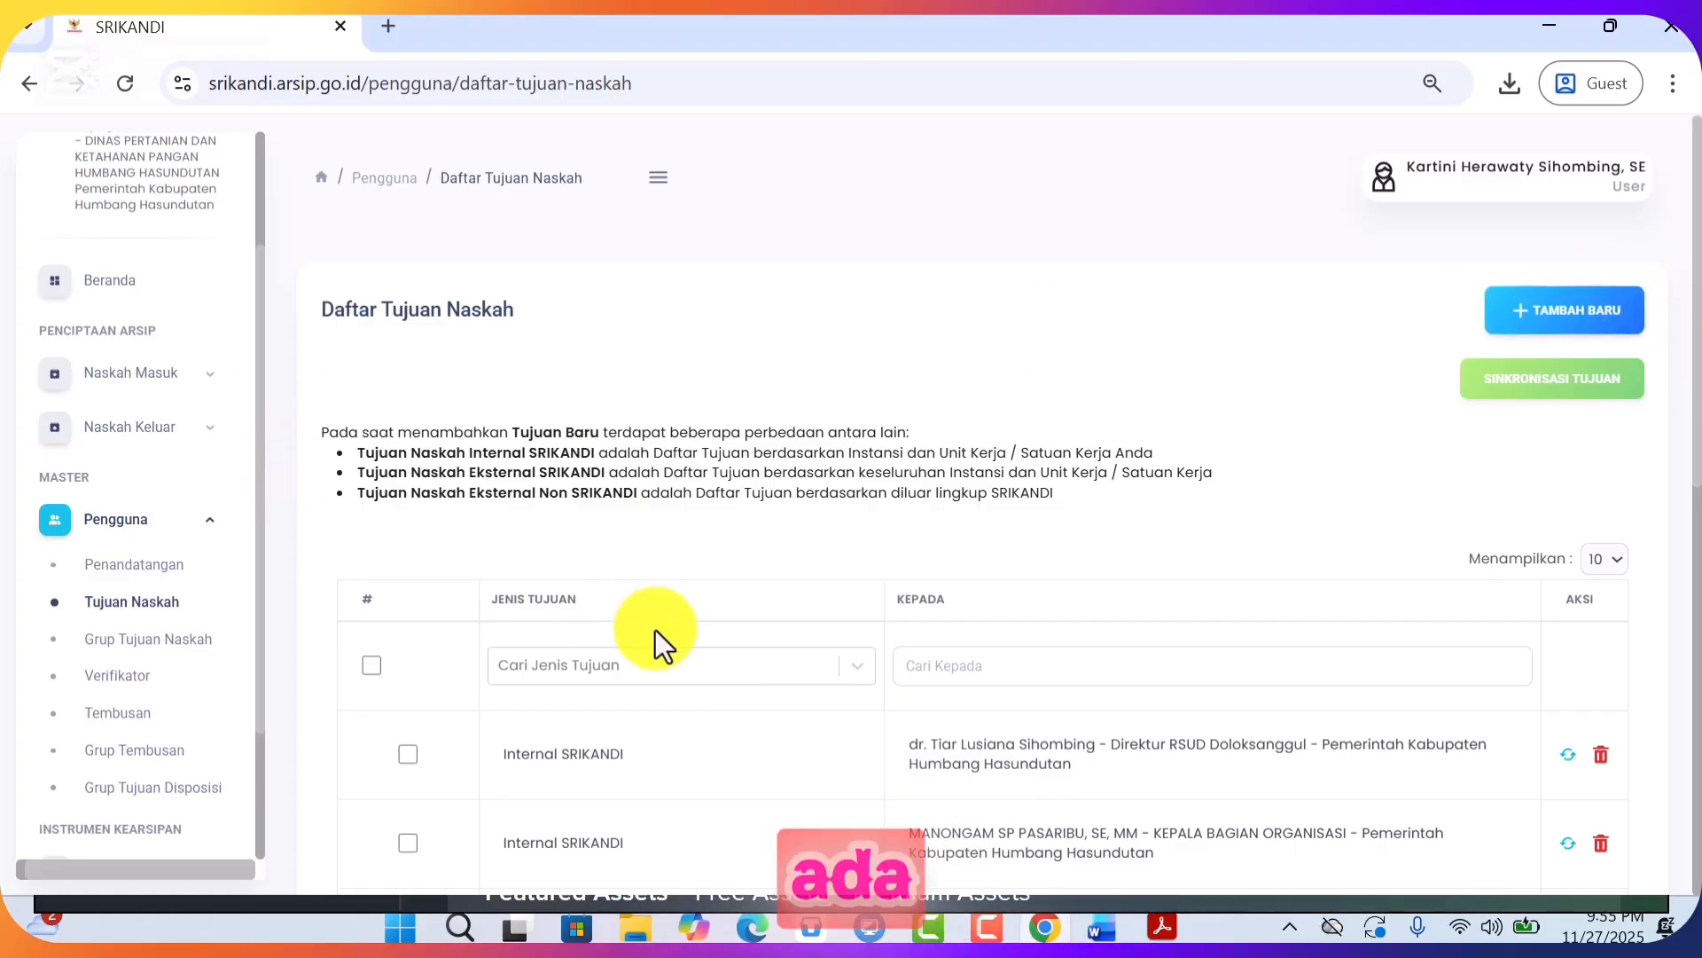
{"action": "left_click", "coordinate": [1485, 637]}
{"action": "scroll", "coordinate": [1690, 363], "scroll_direction": "down", "scroll_amount": 6}
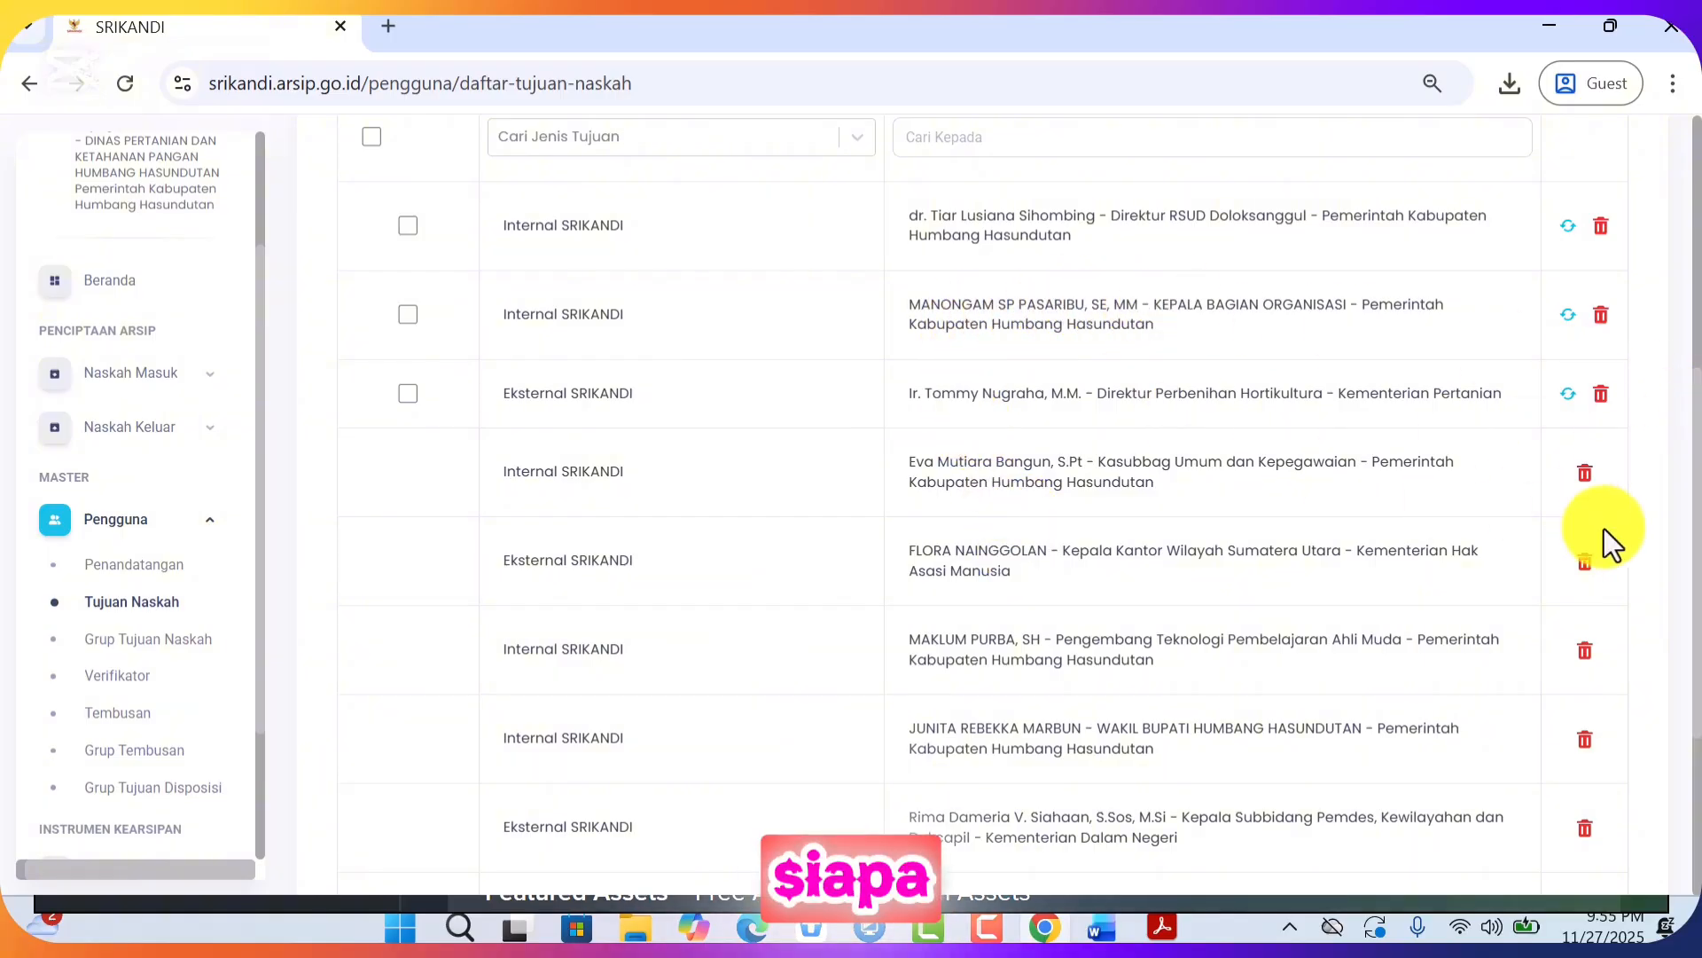
{"action": "left_click_drag", "start_coordinate": [1693, 572], "coordinate": [1695, 350]}
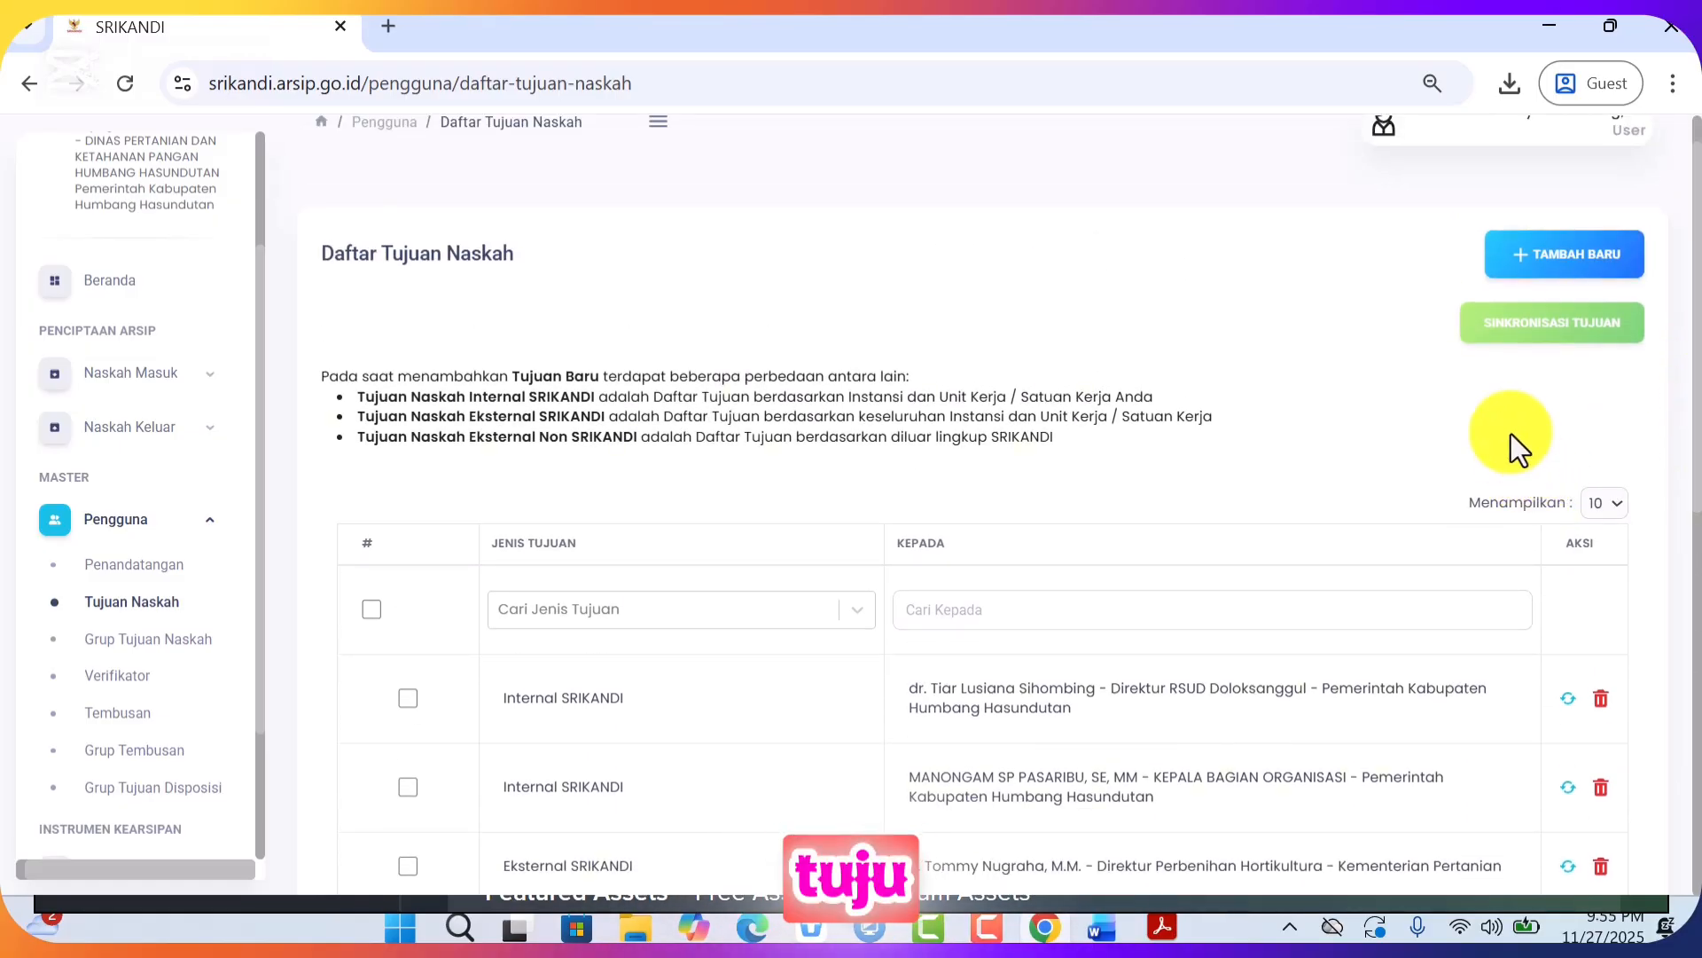
Add an internal SRIKANDI letter recipient from BIDANG PETERNAKAN, choosing the Pengawas Bibit Ternak Ahli Madya, and save it
{"action": "left_click", "coordinate": [1534, 257]}
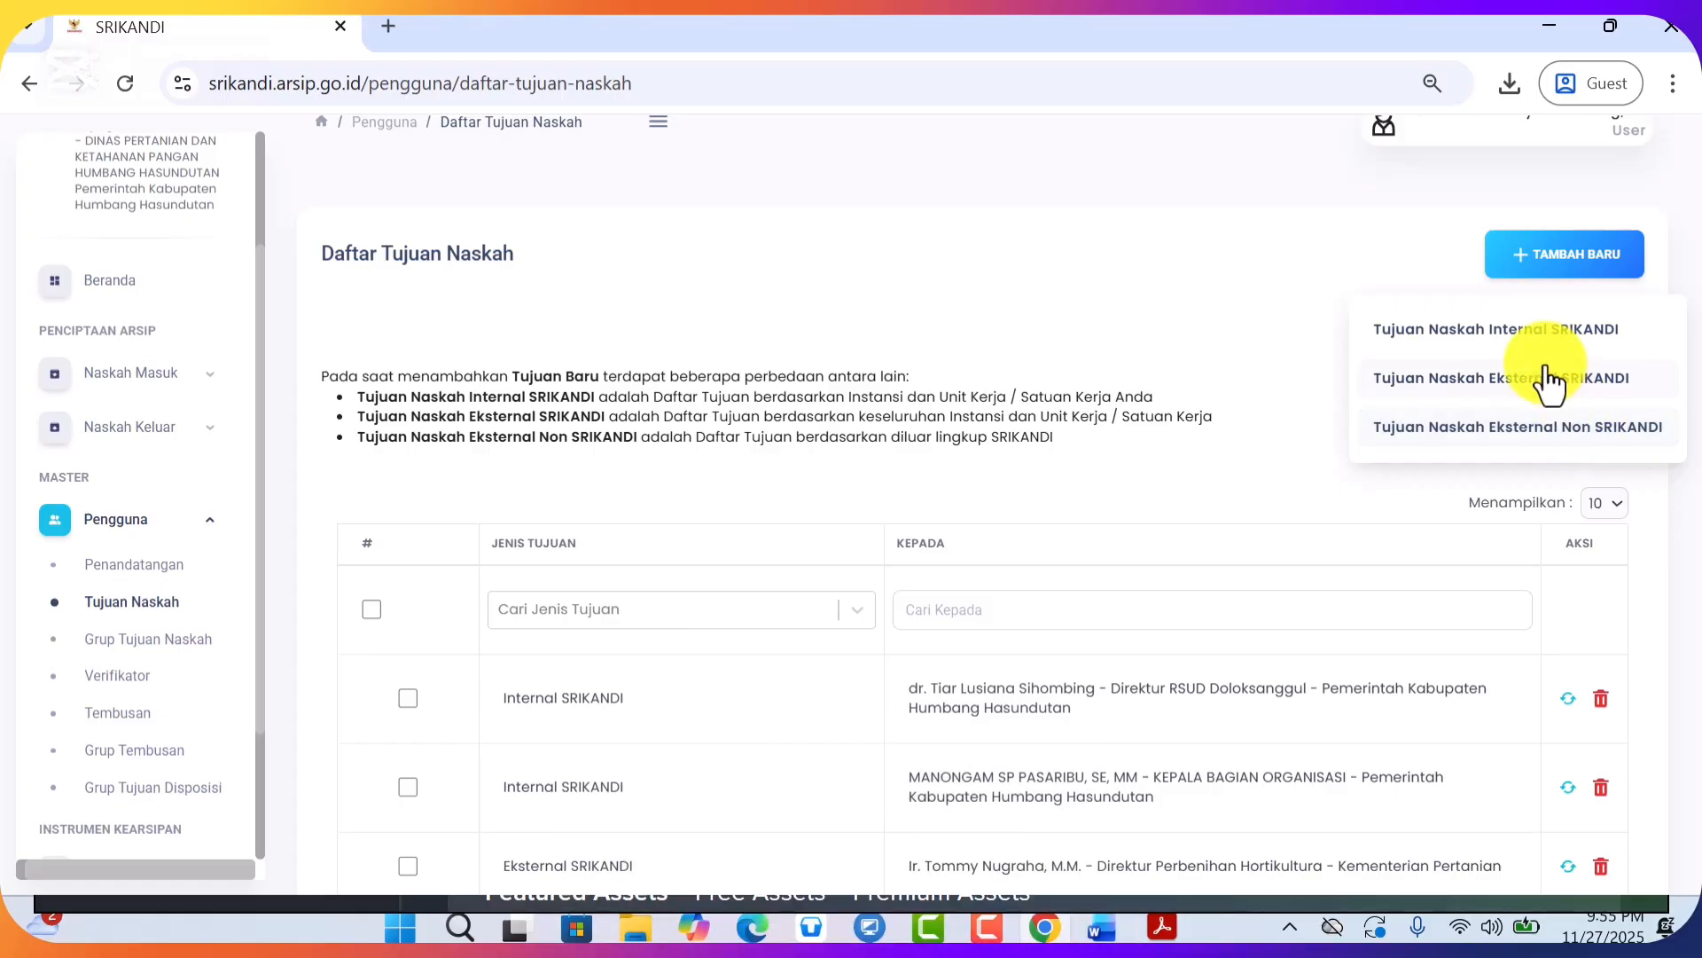
{"action": "left_click", "coordinate": [1523, 346]}
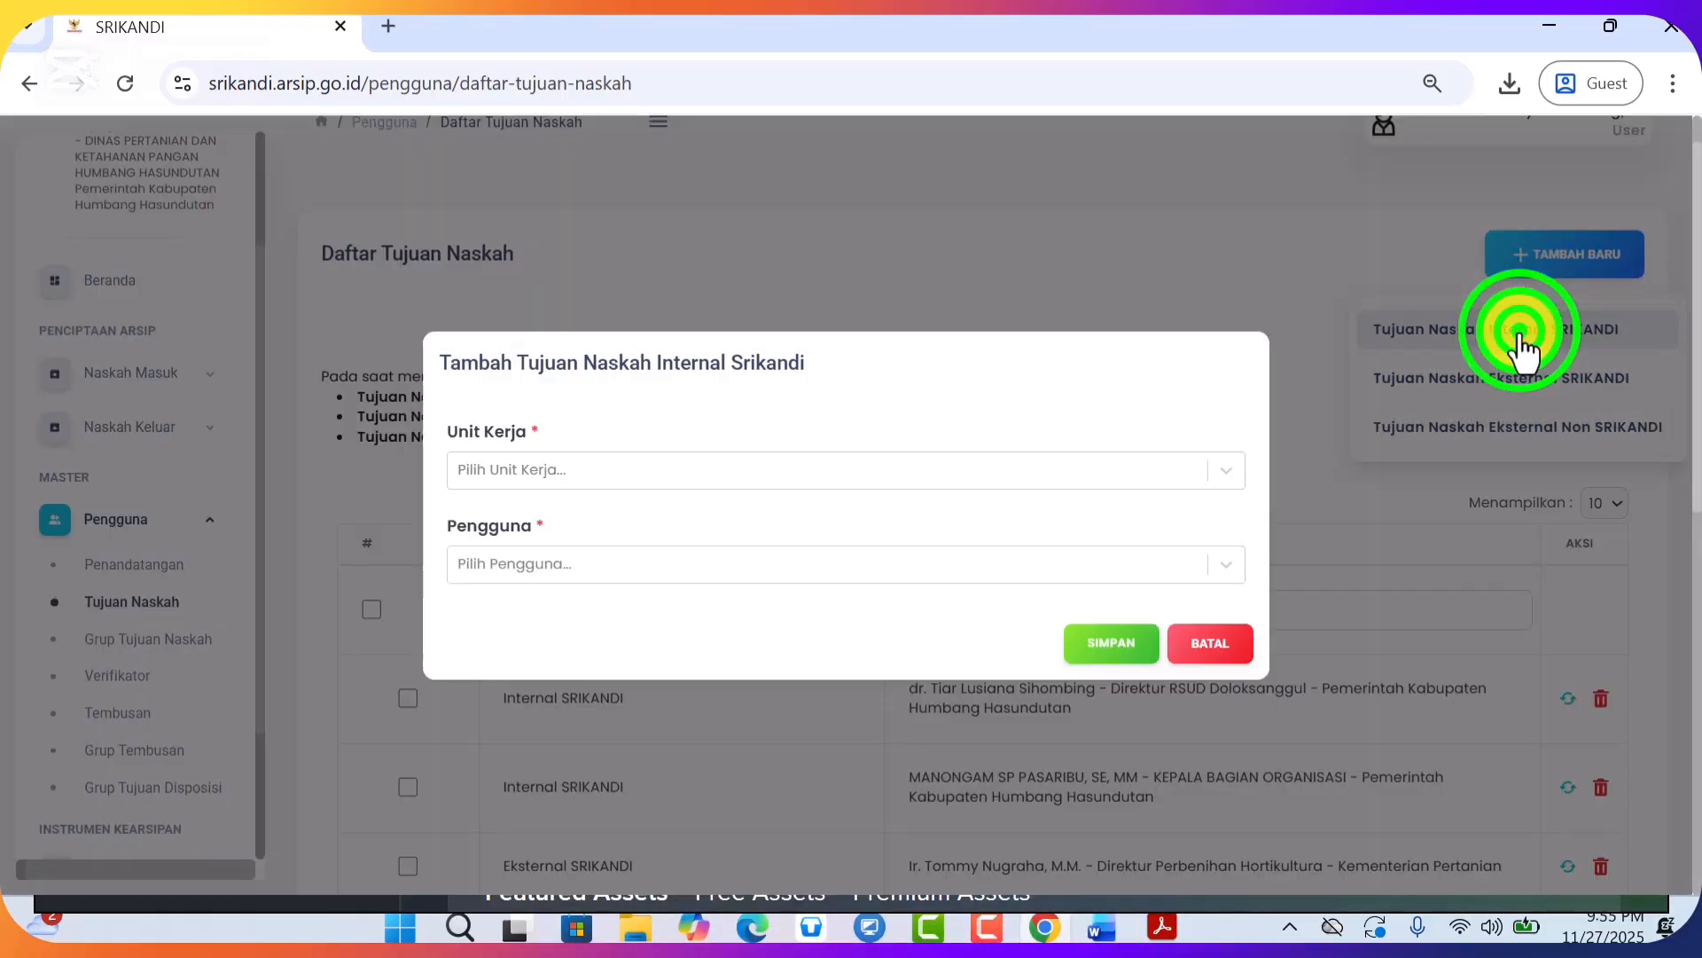
{"action": "left_click", "coordinate": [555, 471]}
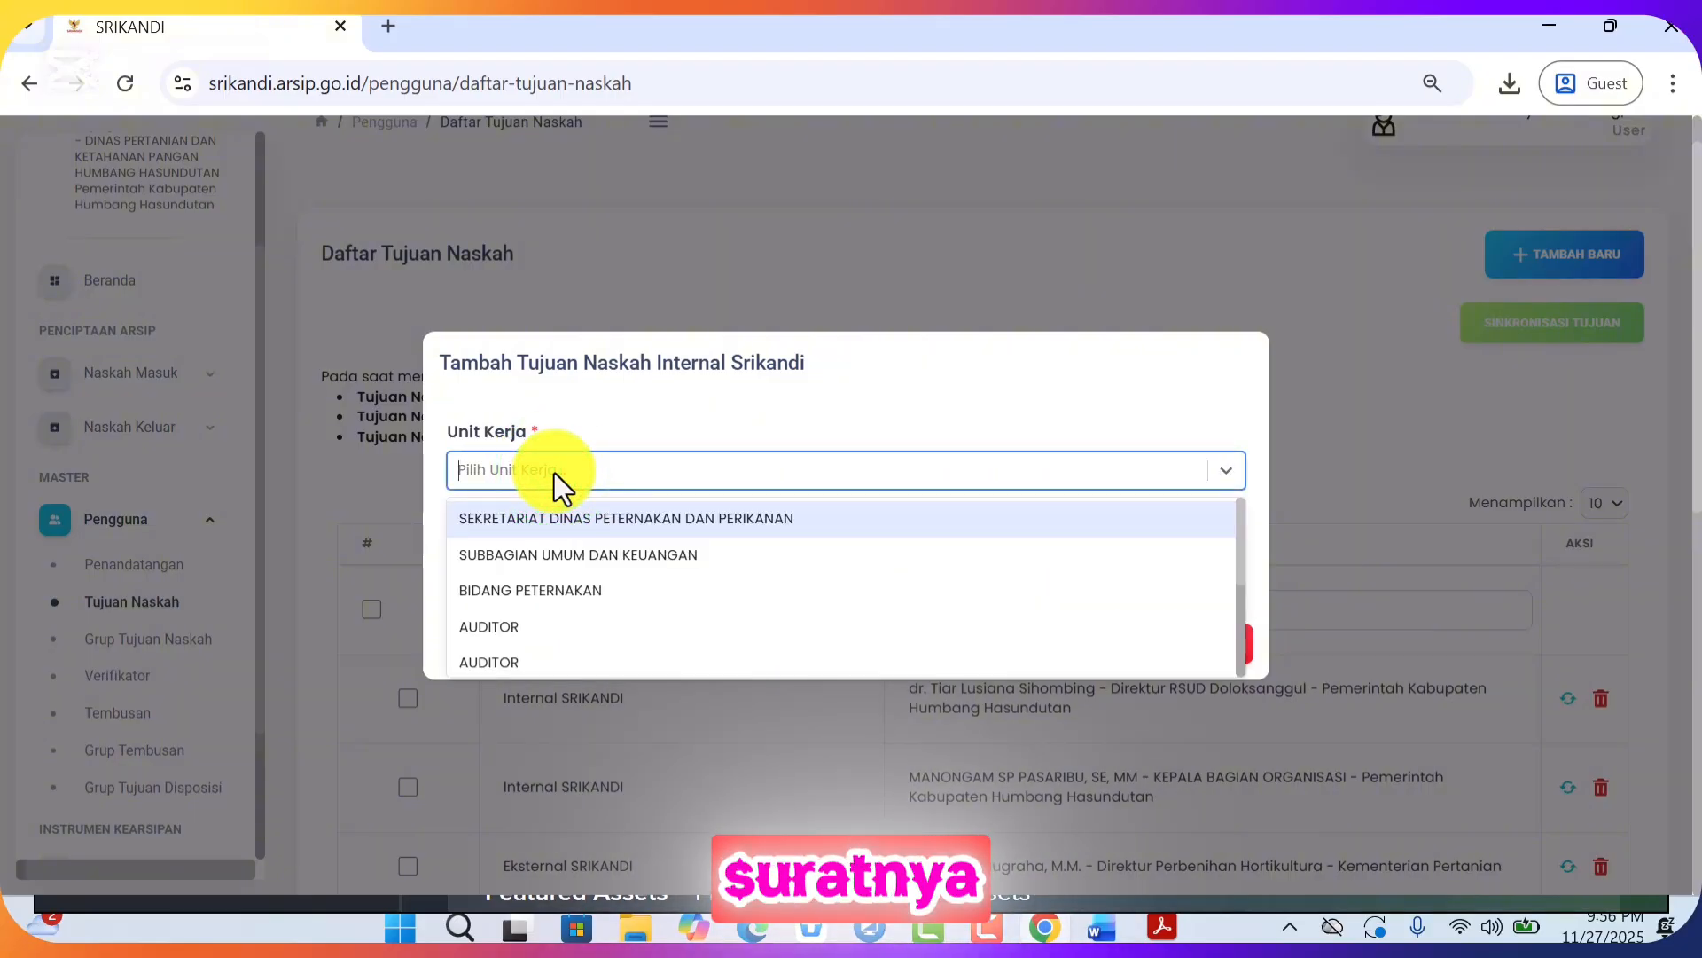
{"action": "left_click", "coordinate": [598, 587]}
{"action": "left_click", "coordinate": [571, 559]}
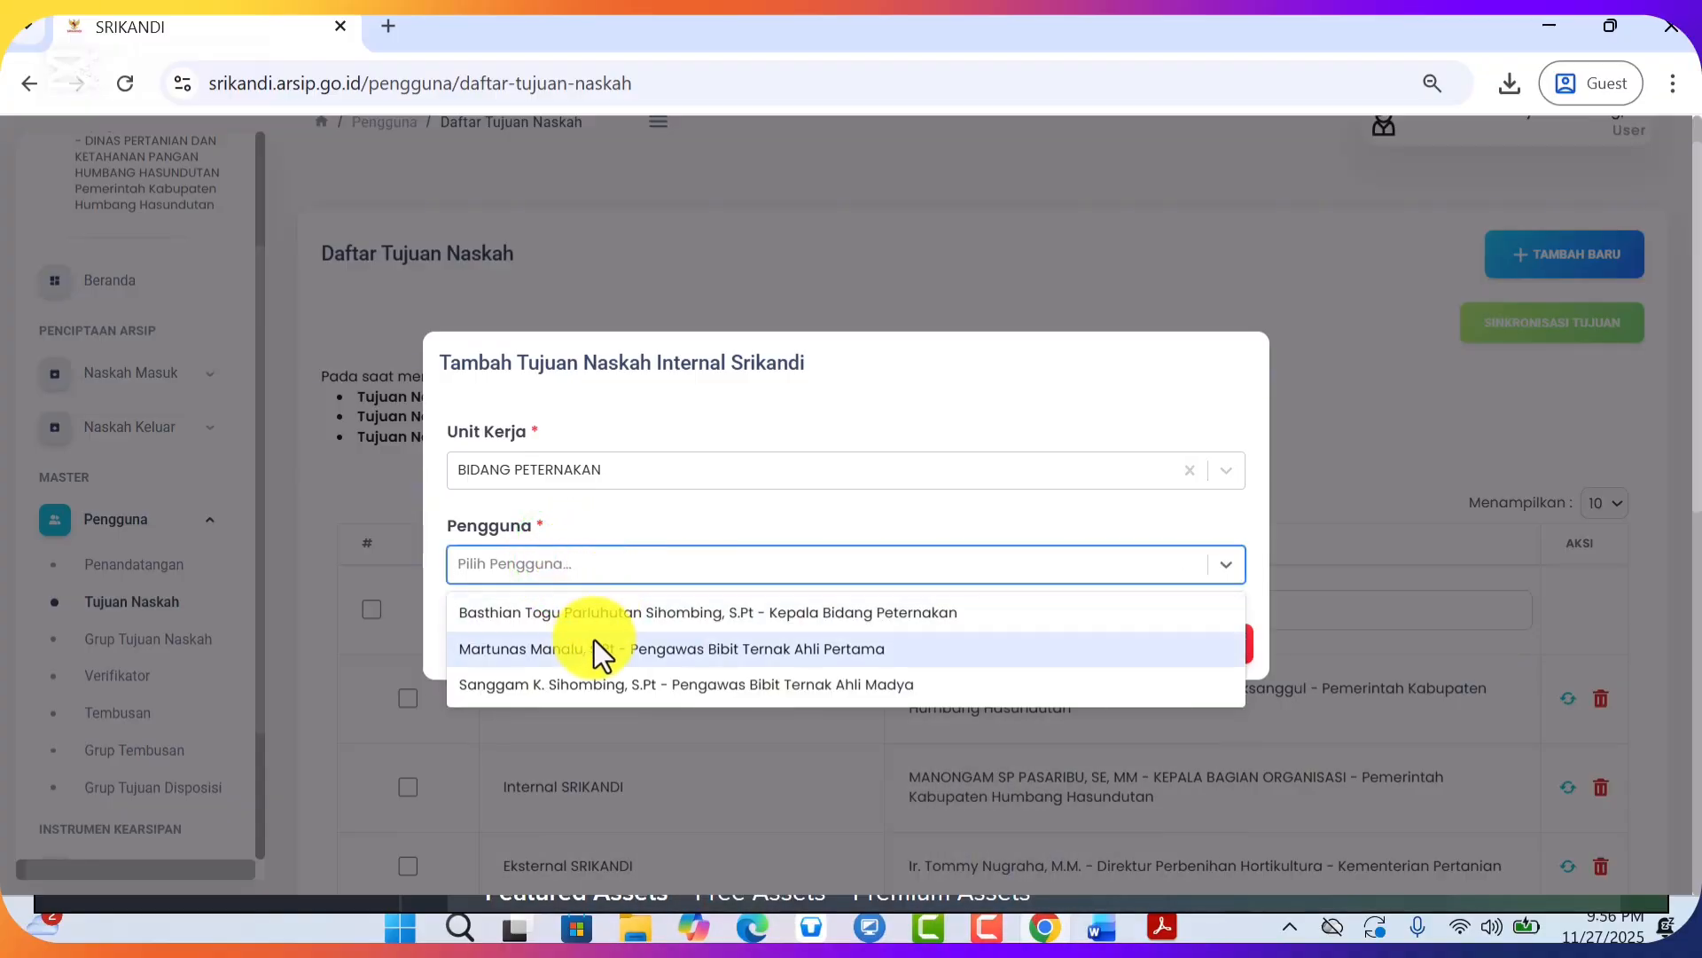
{"action": "left_click", "coordinate": [561, 693]}
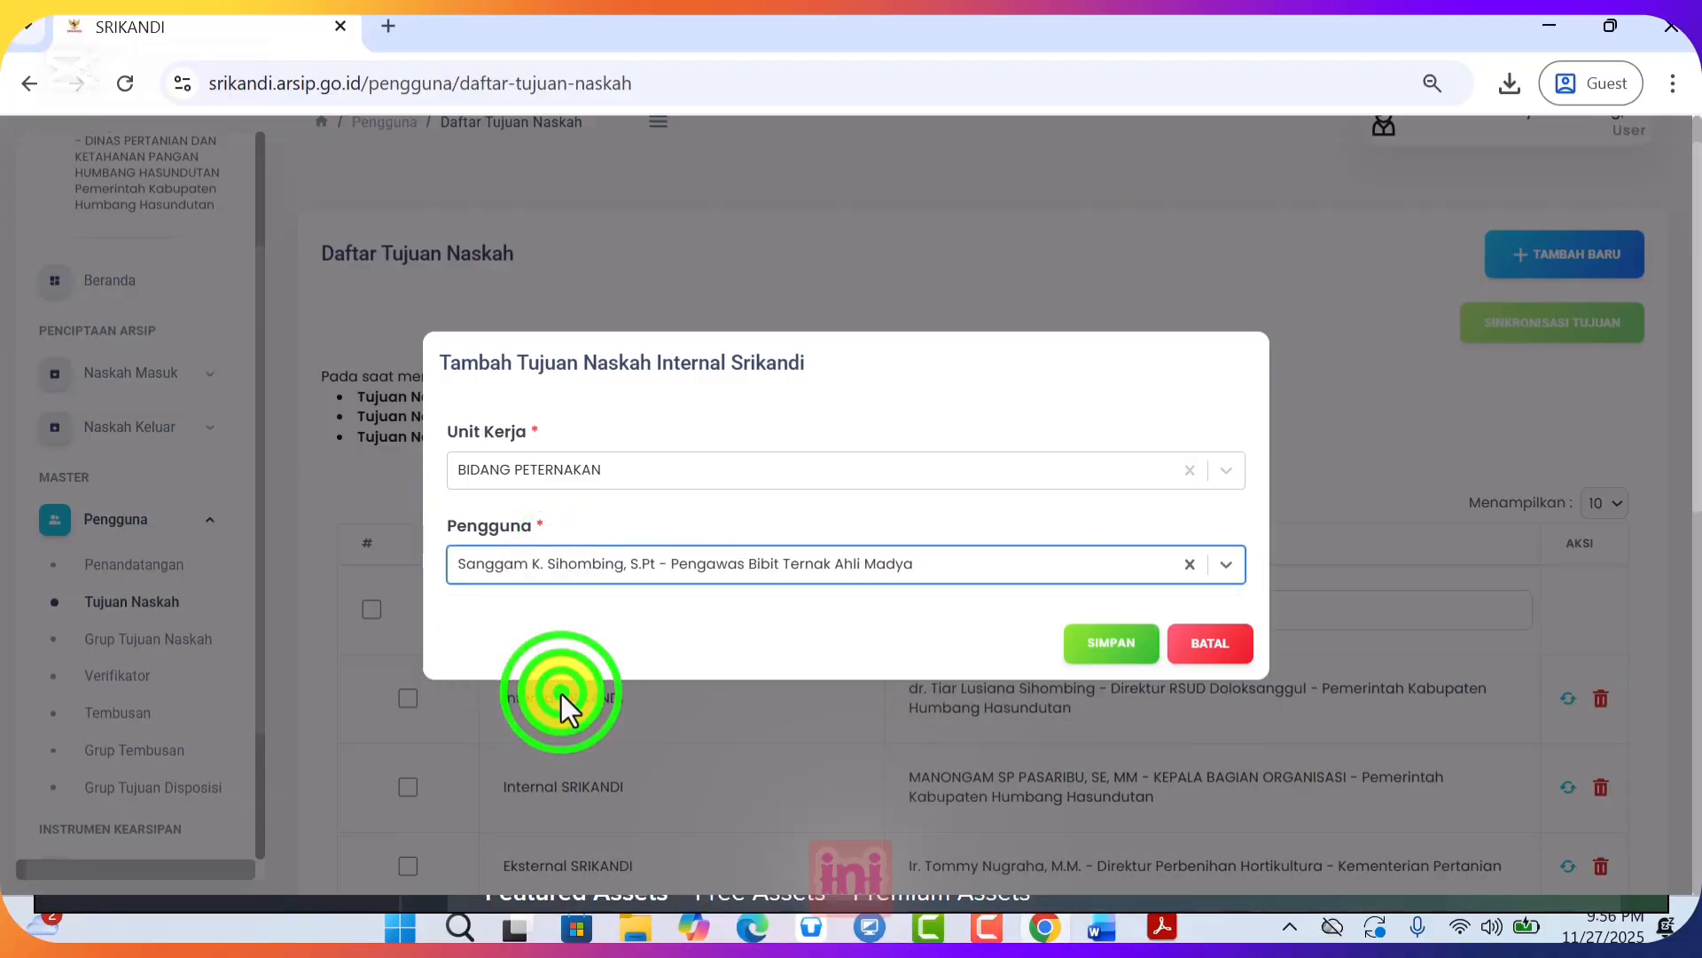
{"action": "left_click", "coordinate": [1122, 641]}
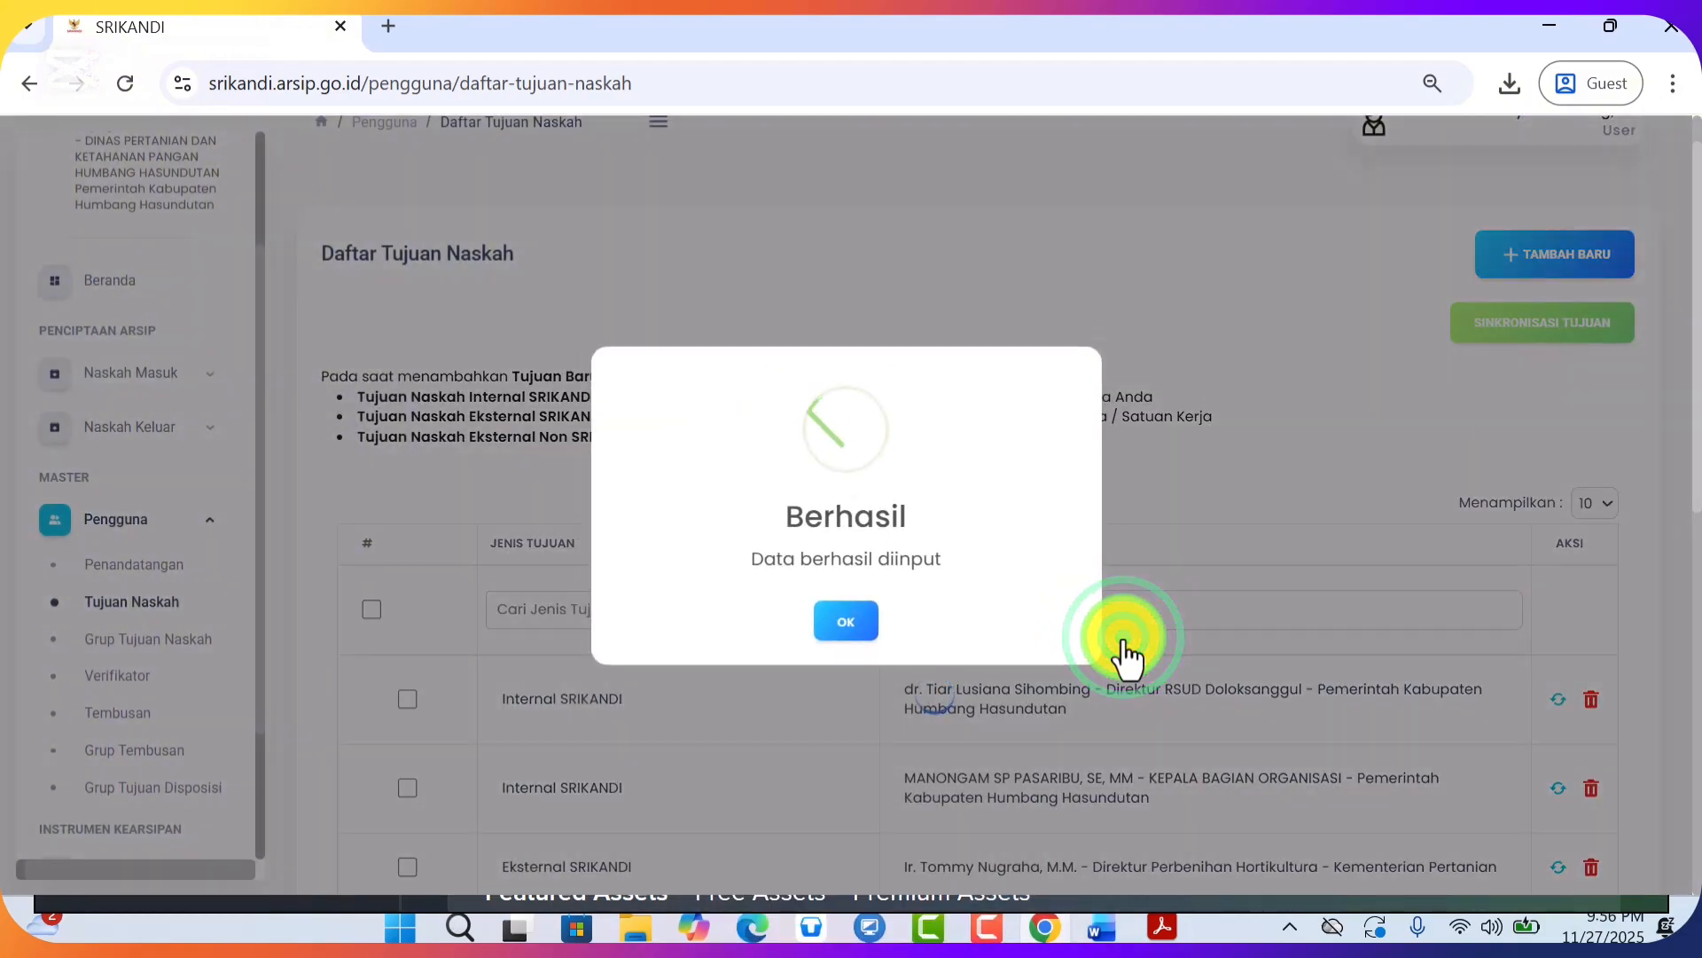
{"action": "left_click", "coordinate": [858, 630]}
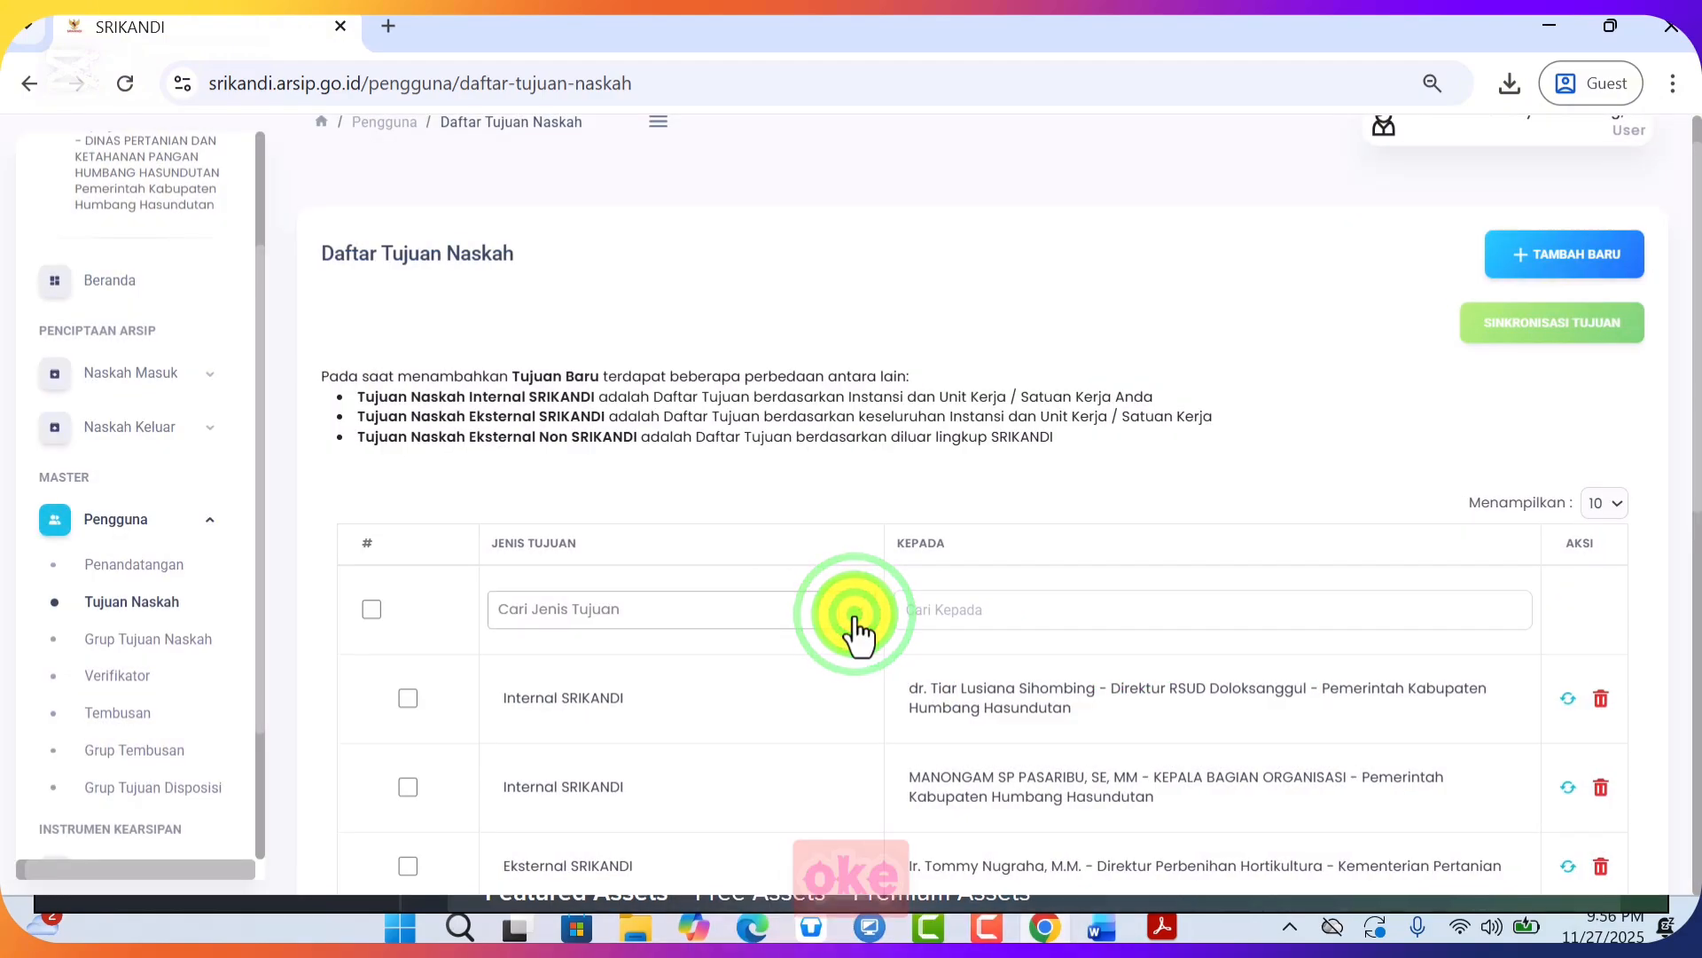
Add the Plt. Kepala Dinas of DINAS PERTANIAN DAN KETAHANAN PANGAN HUMBANG HASUNDUTAN as an internal SRIKANDI letter recipient and save
{"action": "left_click", "coordinate": [1544, 257]}
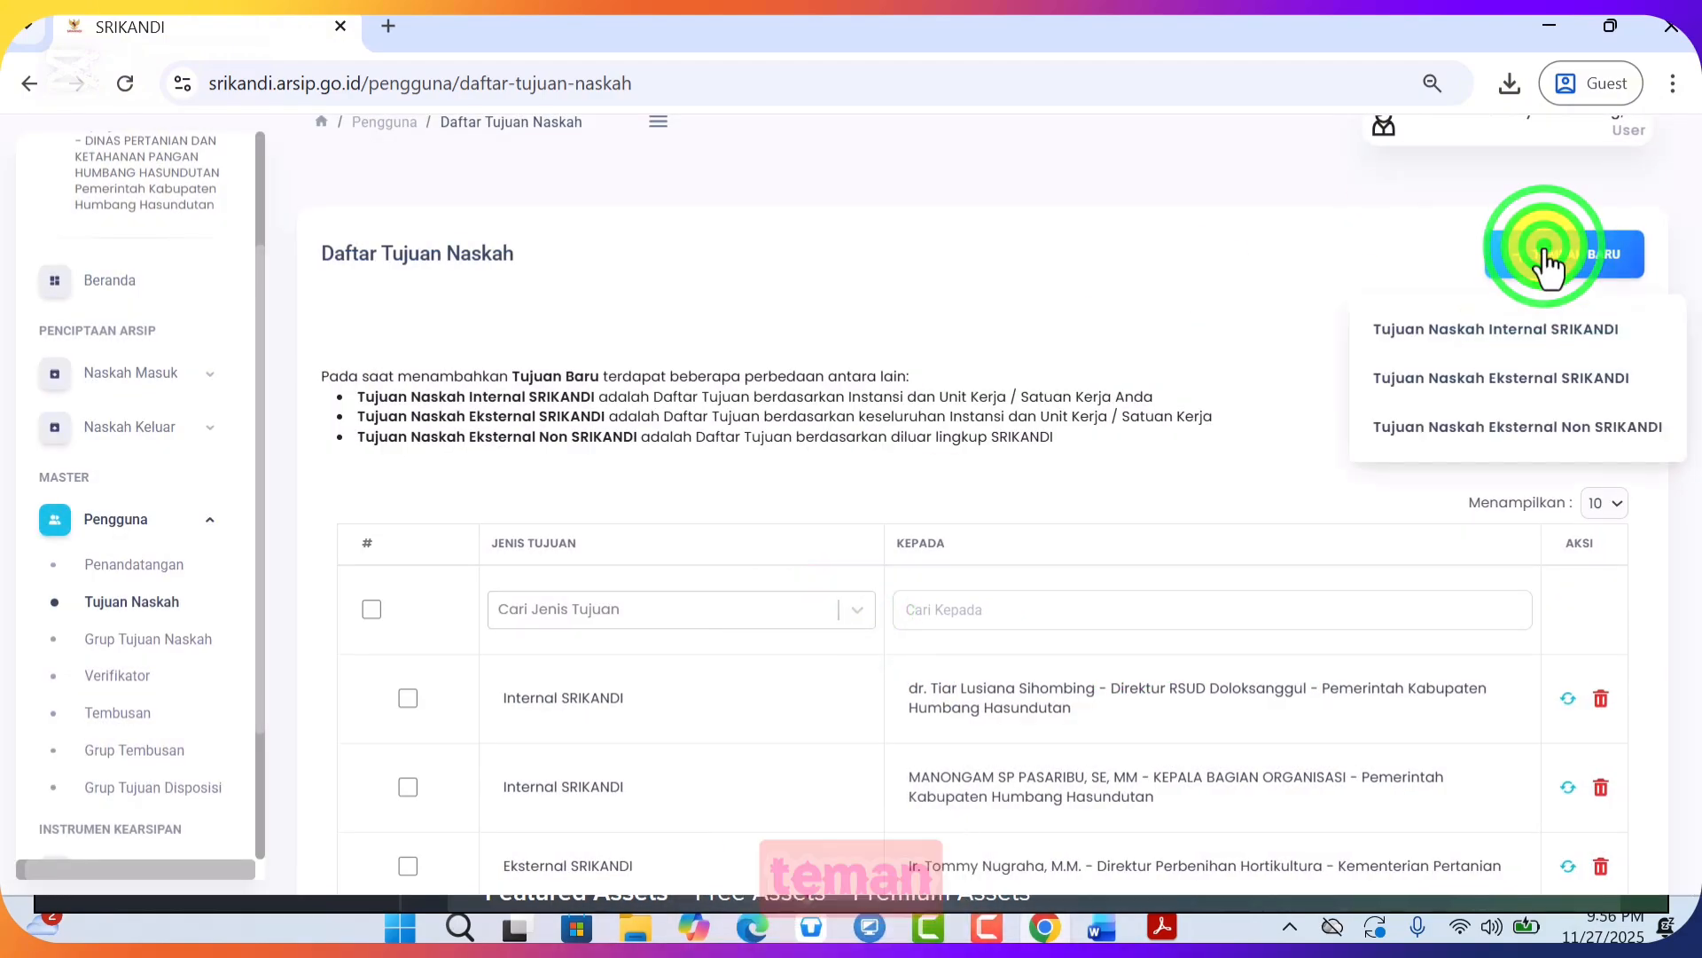
{"action": "left_click", "coordinate": [1473, 329]}
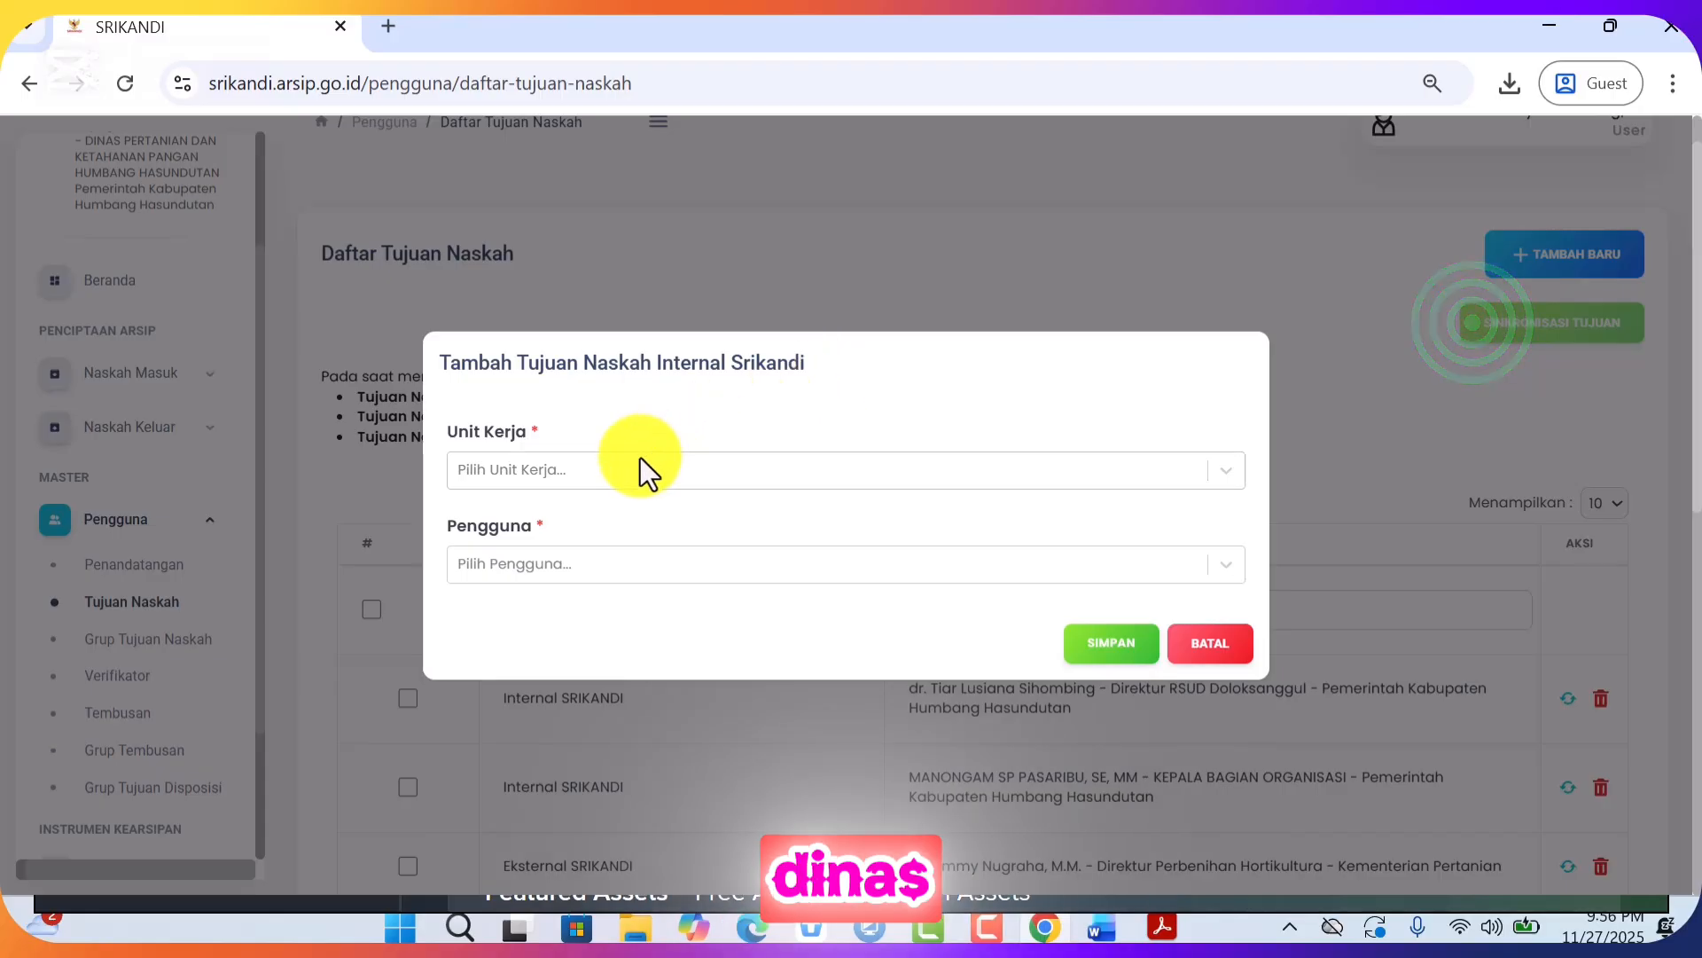
{"action": "left_click", "coordinate": [630, 465]}
{"action": "type", "text": "DINAS"}
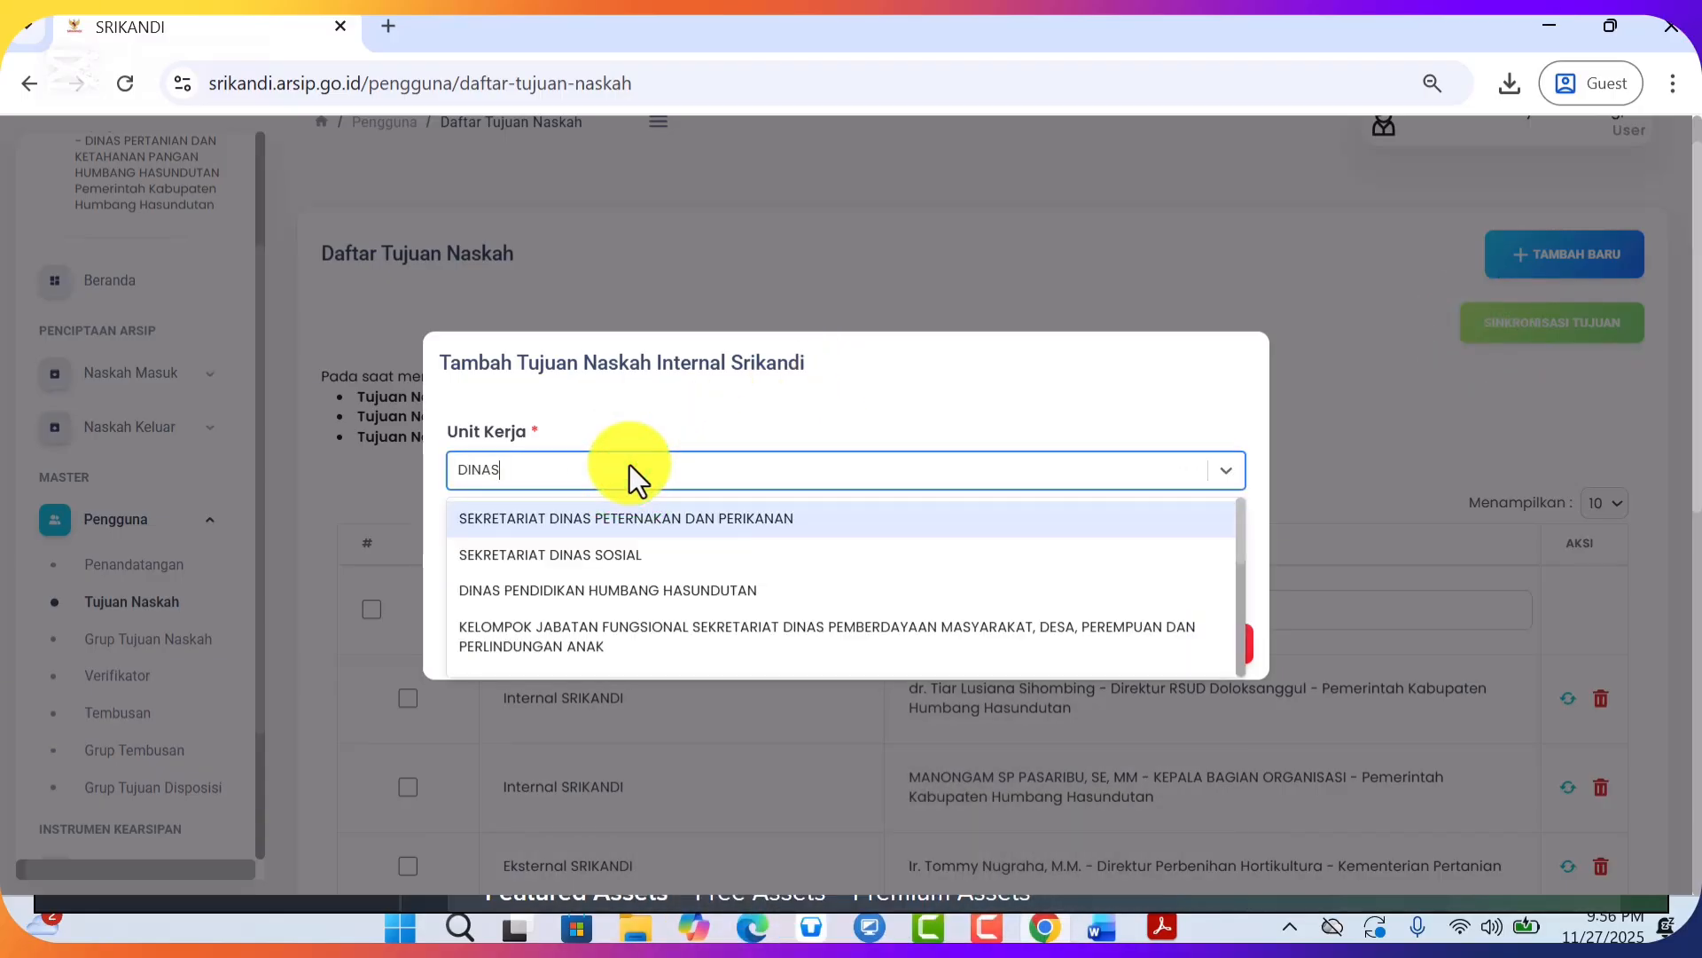
{"action": "type", "text": " PERTANIA"}
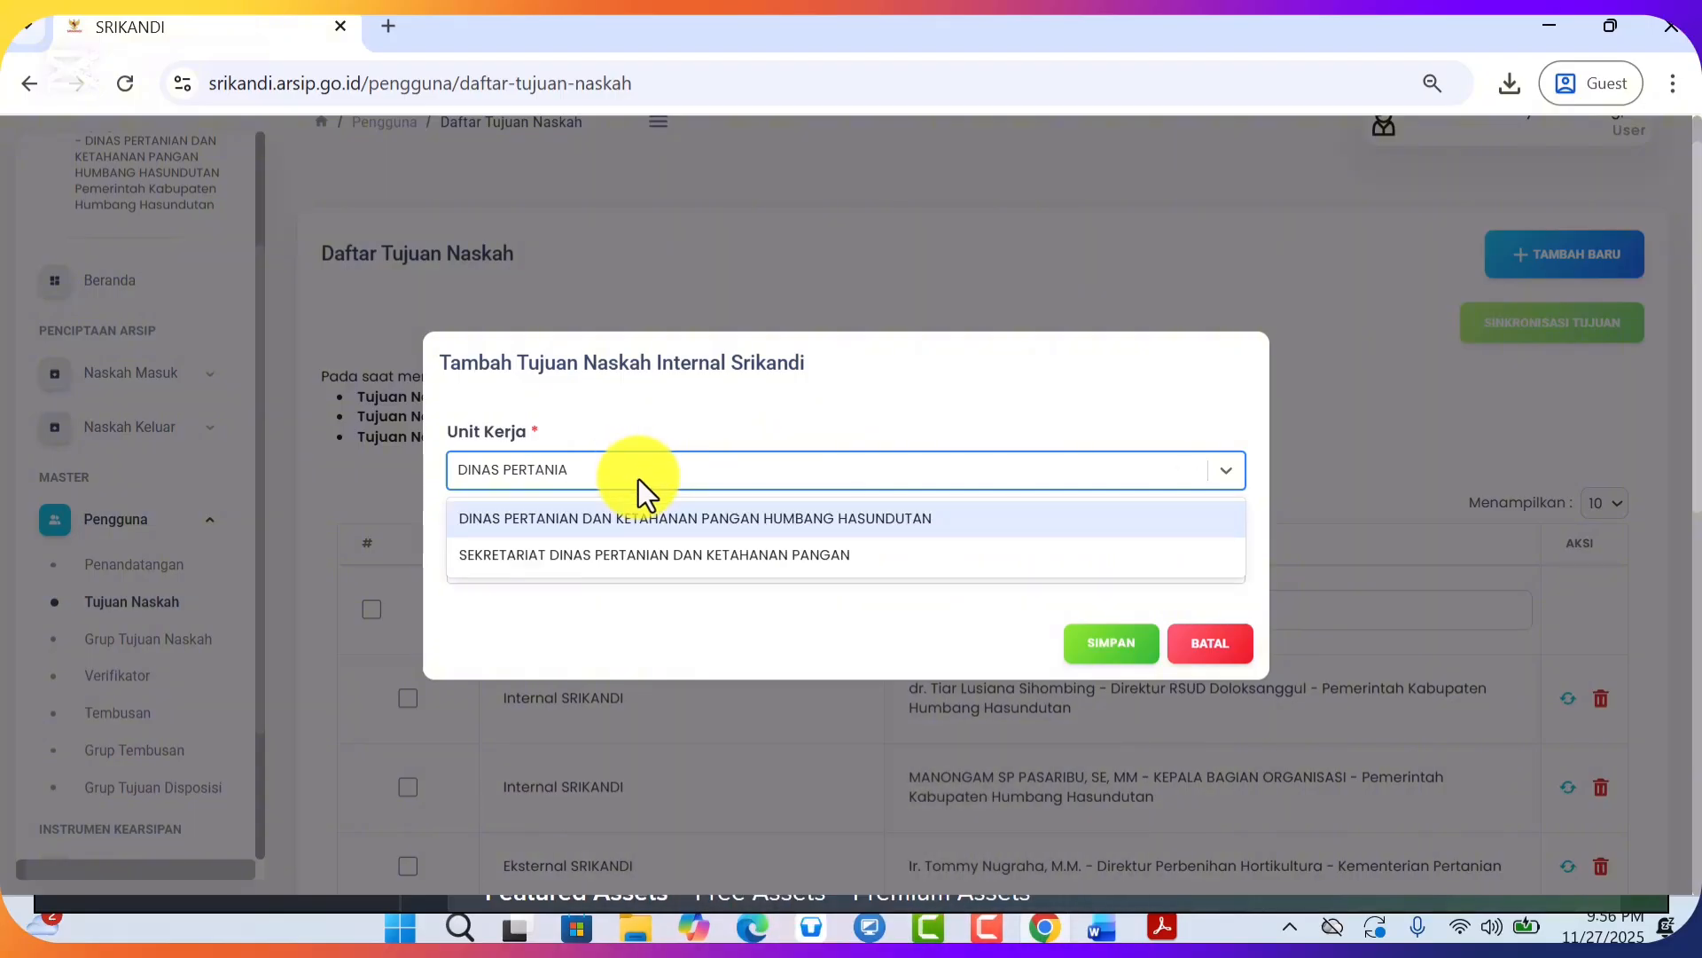
{"action": "left_click", "coordinate": [651, 516]}
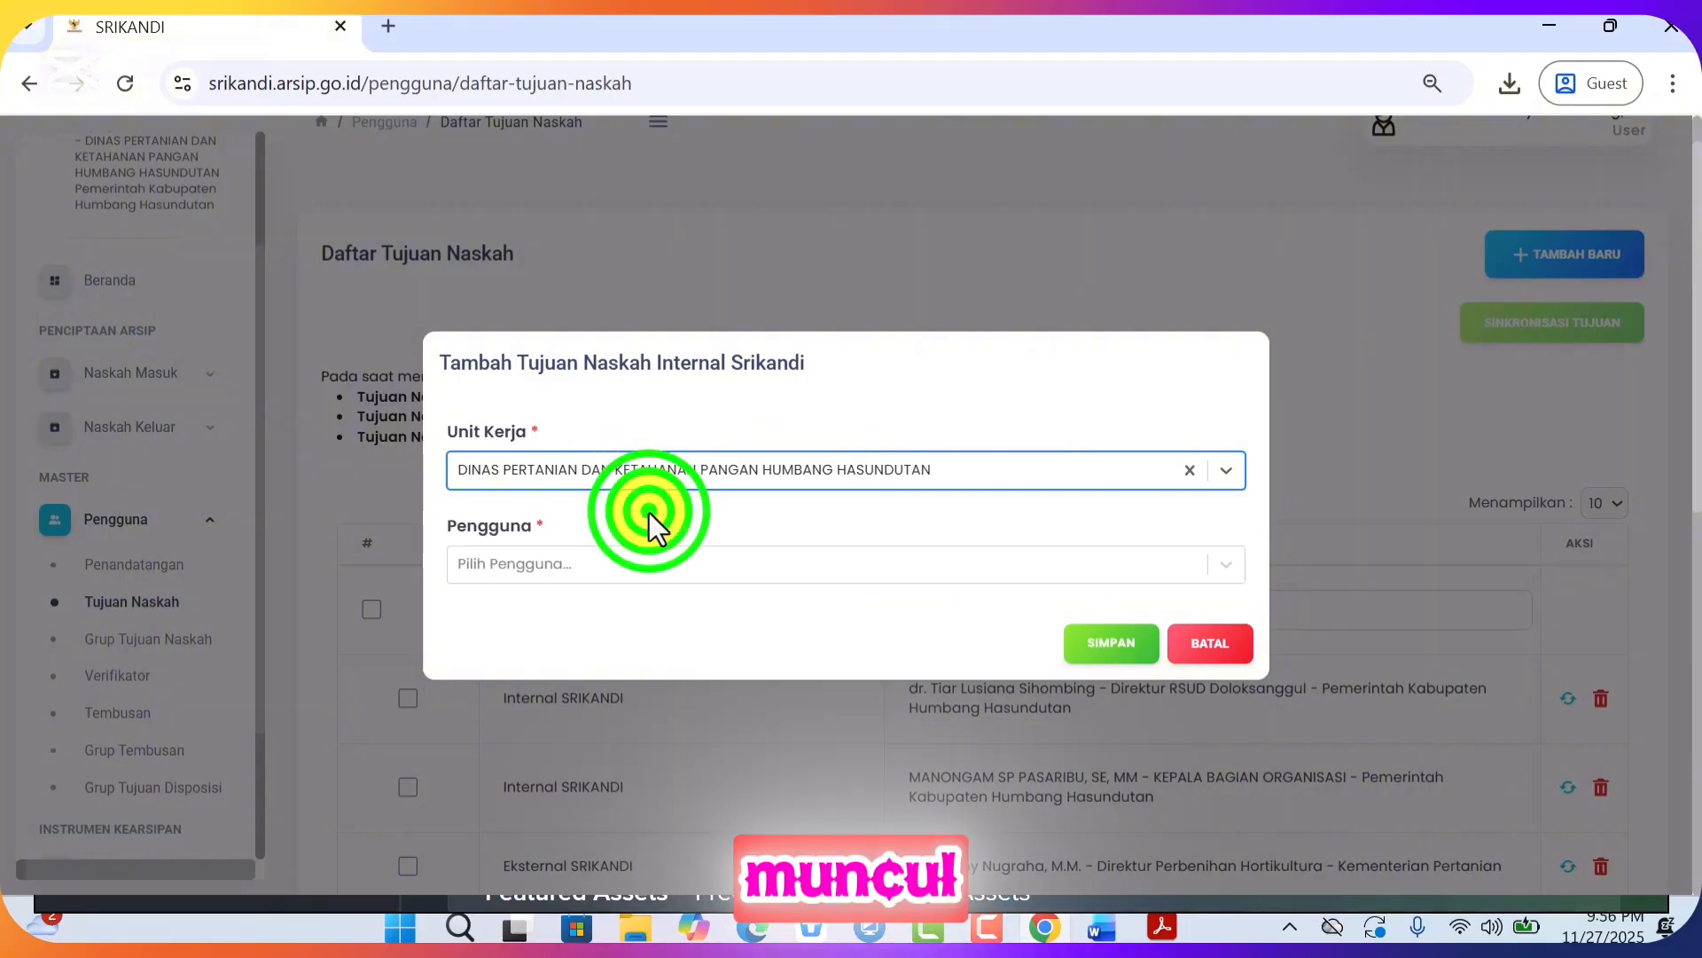
{"action": "left_click", "coordinate": [623, 570]}
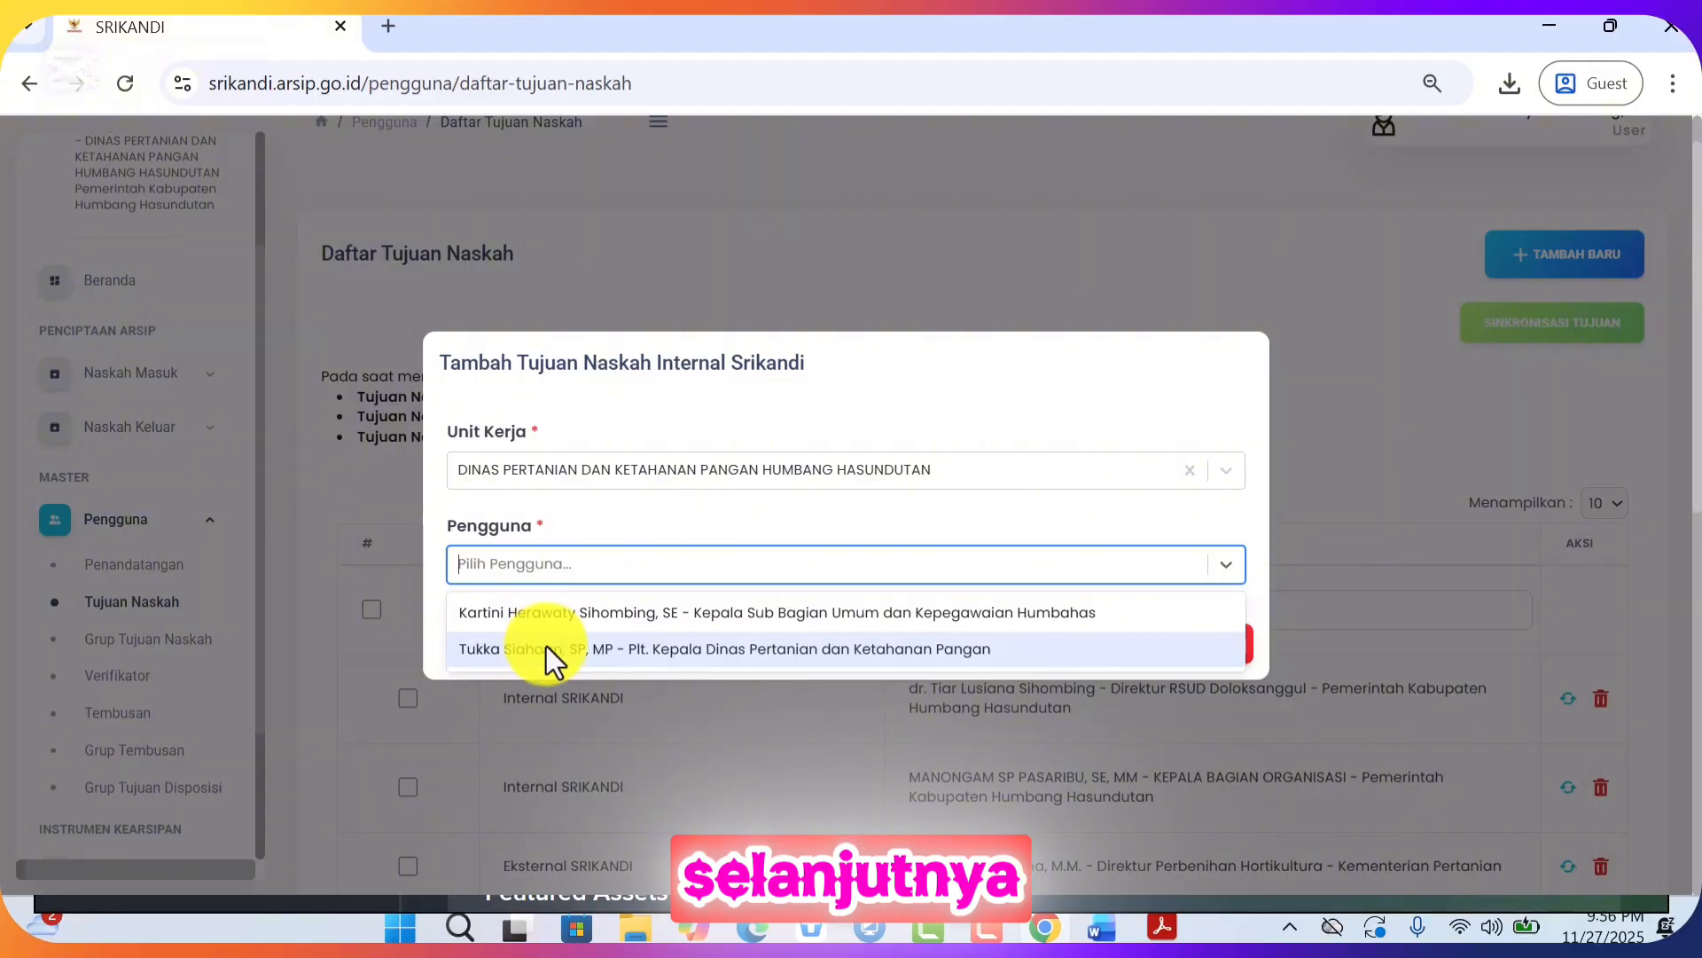
{"action": "left_click", "coordinate": [546, 648]}
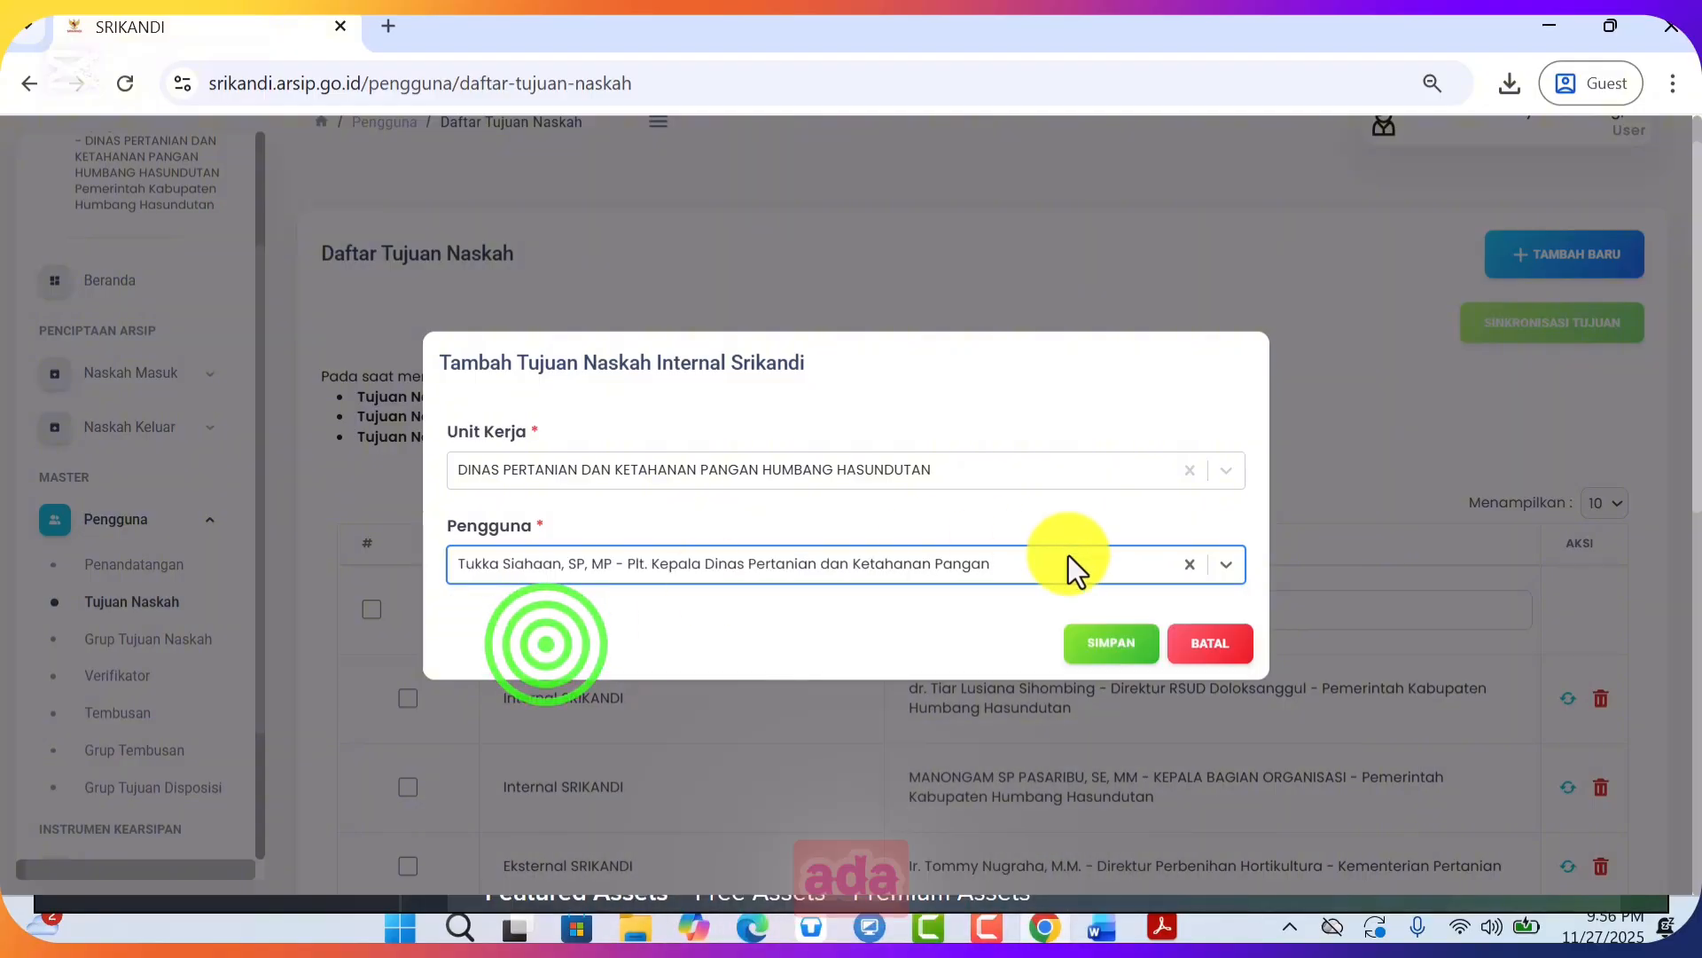
{"action": "left_click", "coordinate": [1124, 650]}
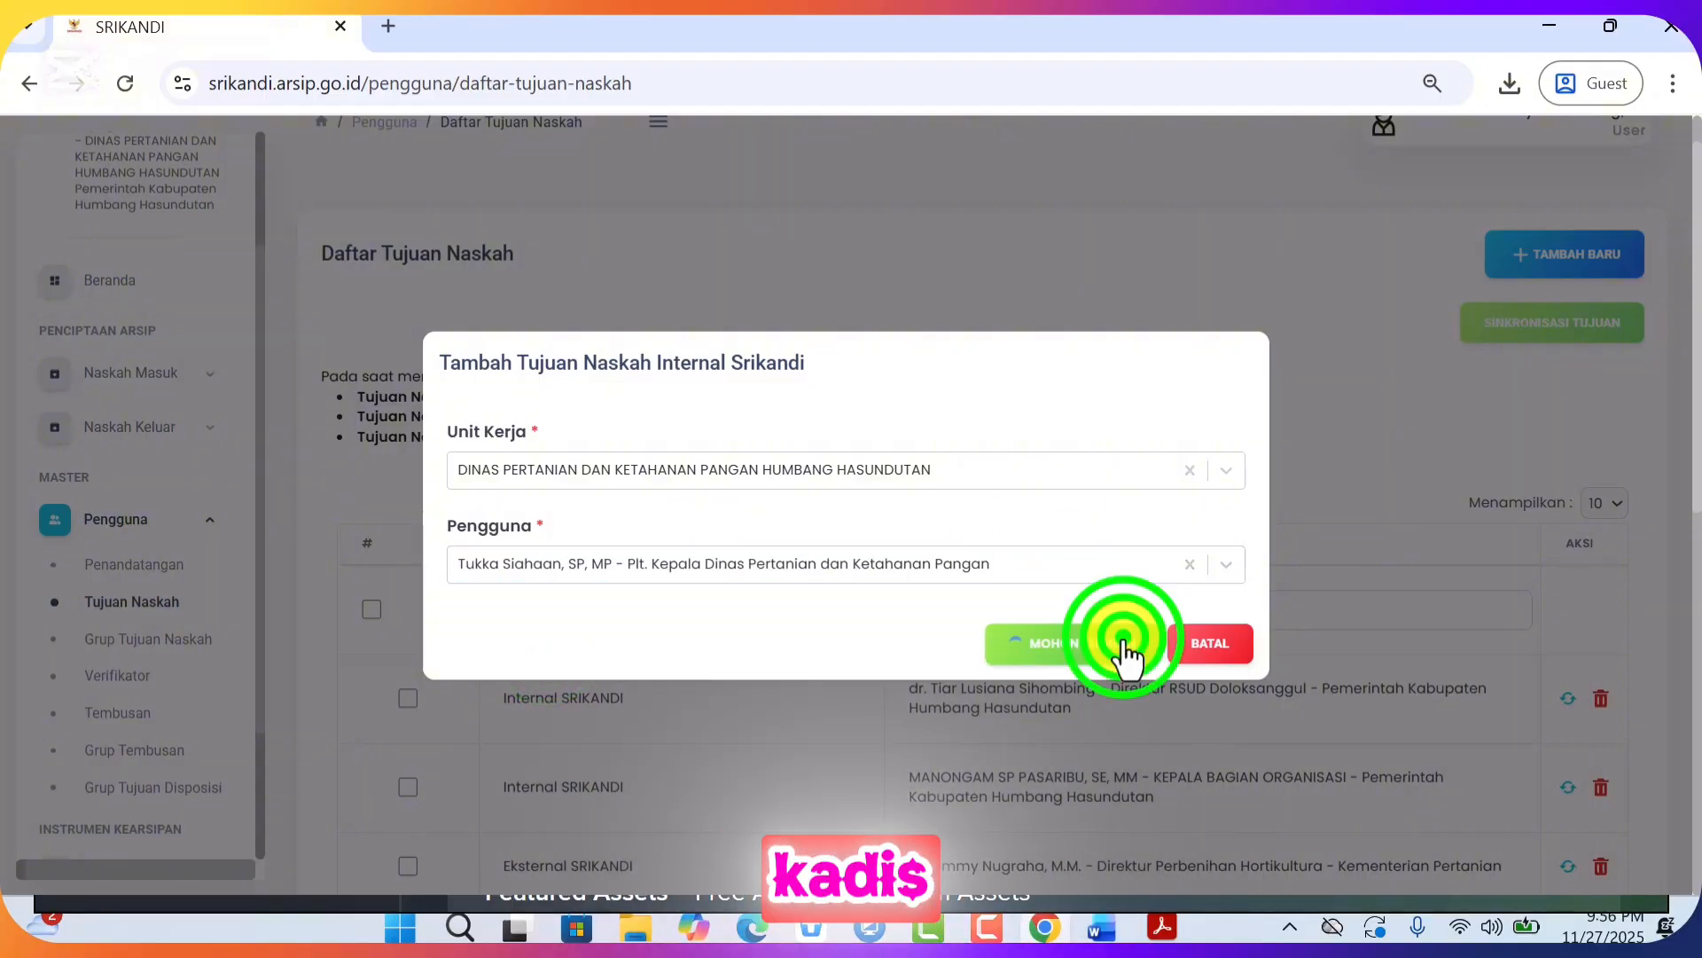
{"action": "left_click", "coordinate": [844, 625]}
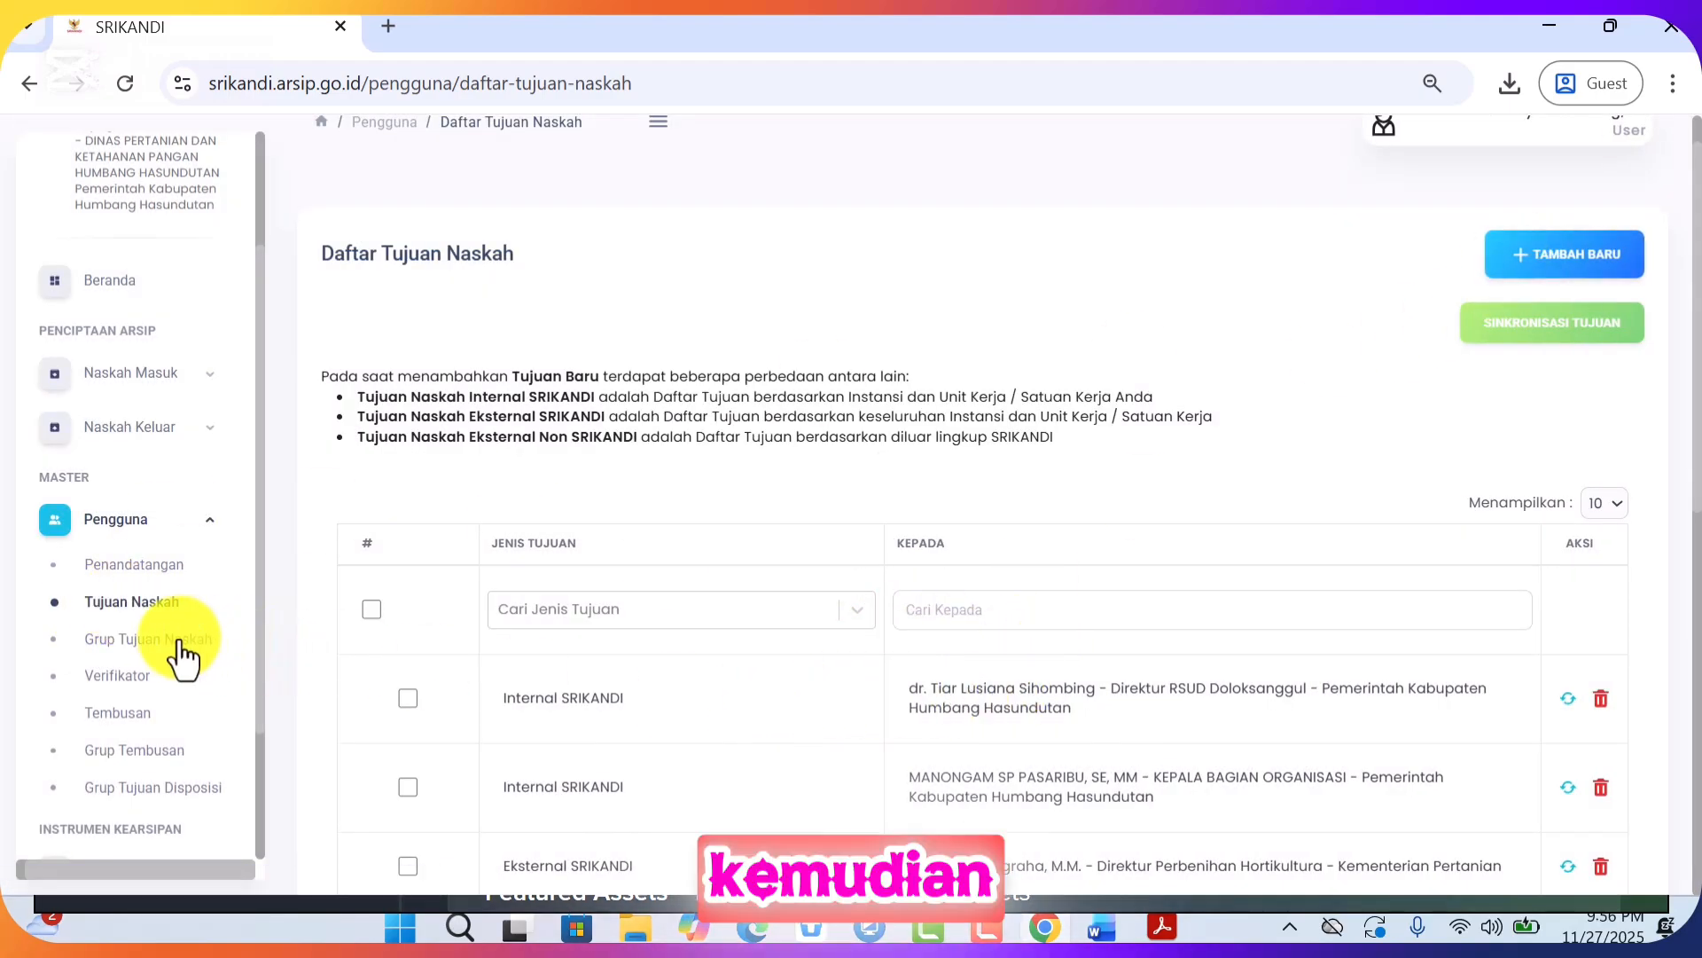
In the Verifikator list, find the Perencana Ahli Muda by name, add them as a verifier and save
{"action": "left_click", "coordinate": [146, 678]}
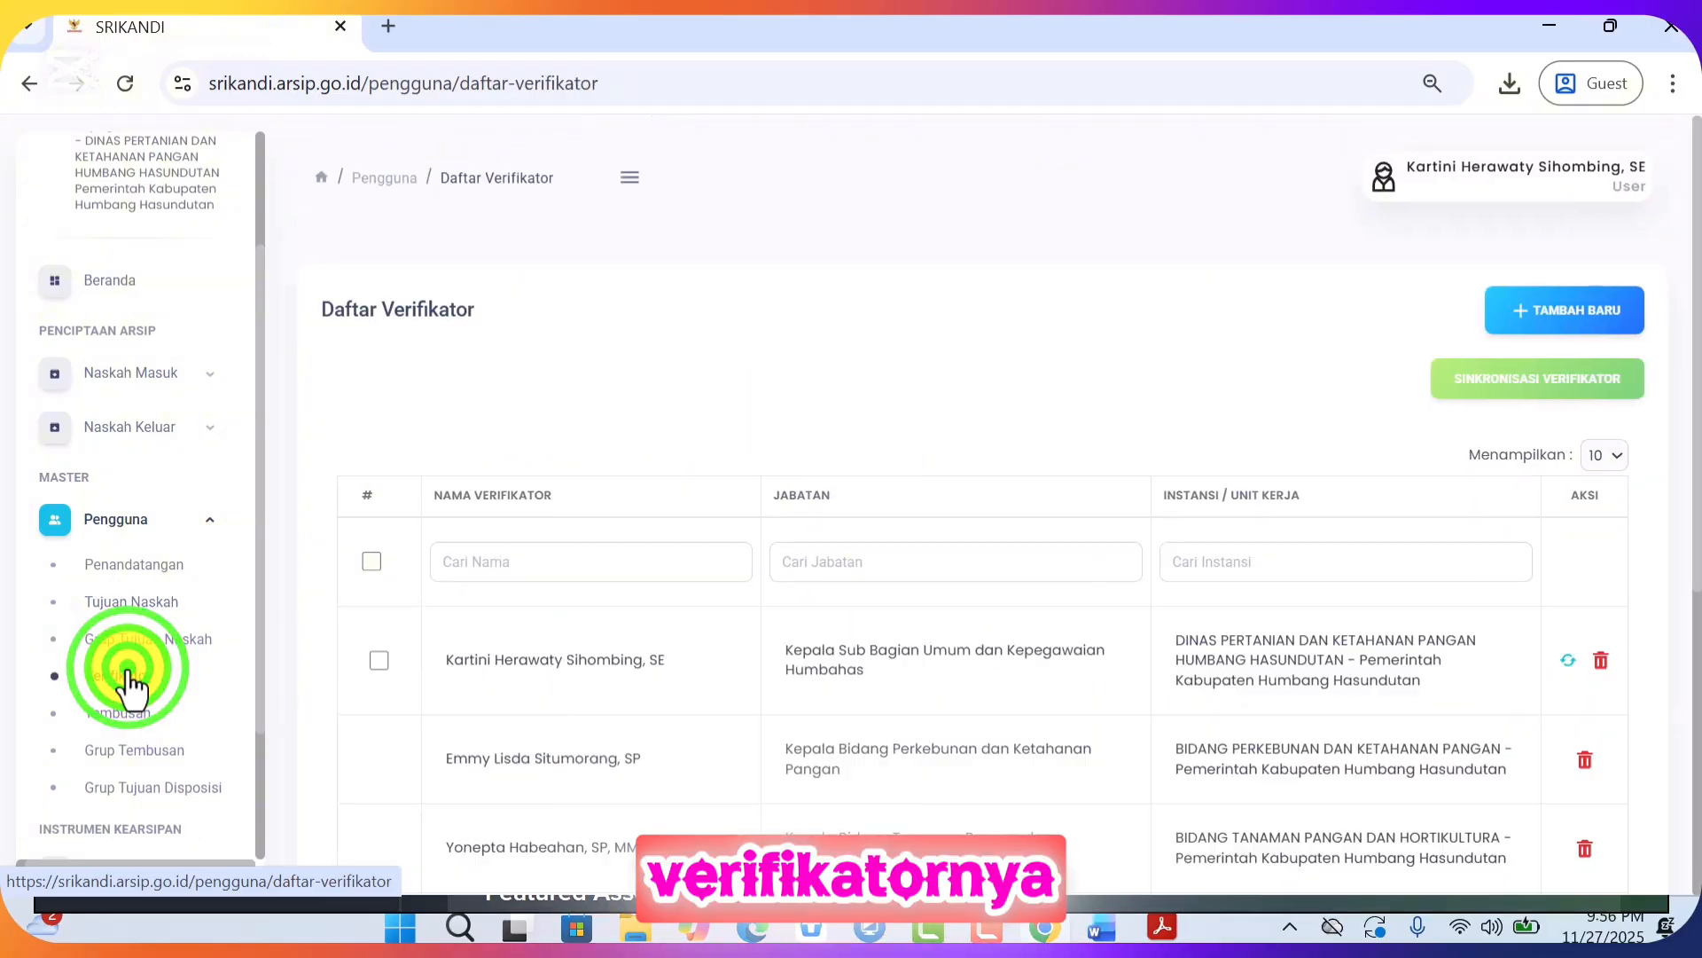
{"action": "left_click", "coordinate": [1584, 320]}
{"action": "left_click", "coordinate": [609, 520]}
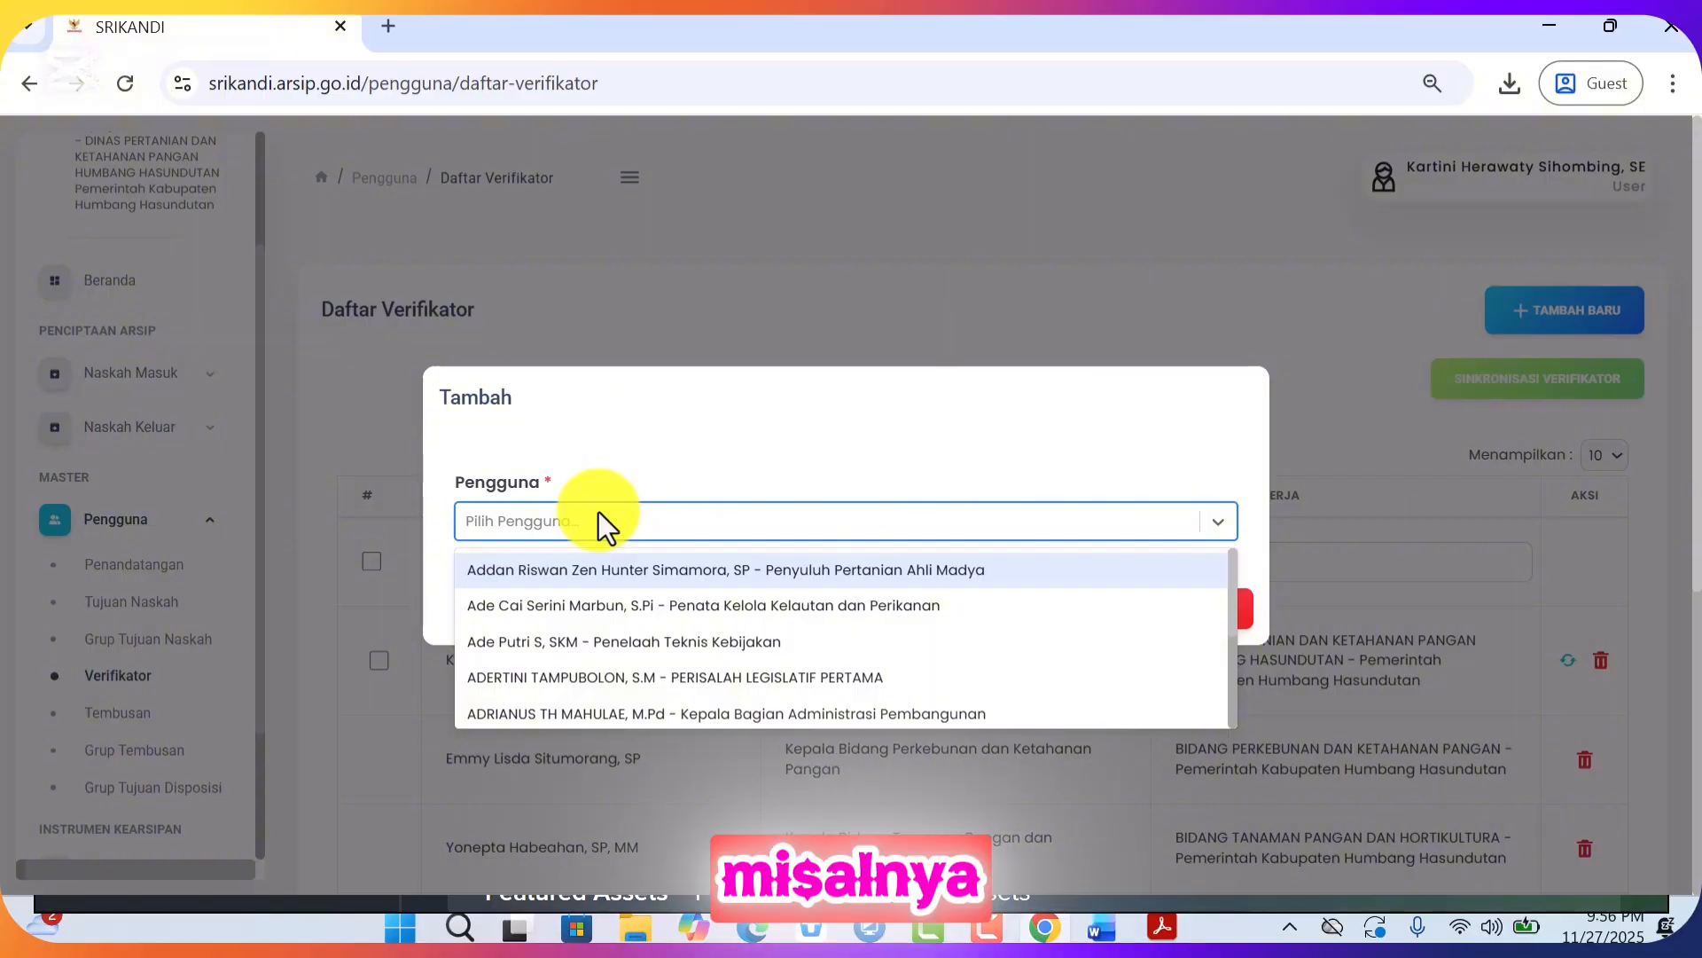
{"action": "type", "text": "RATNA"}
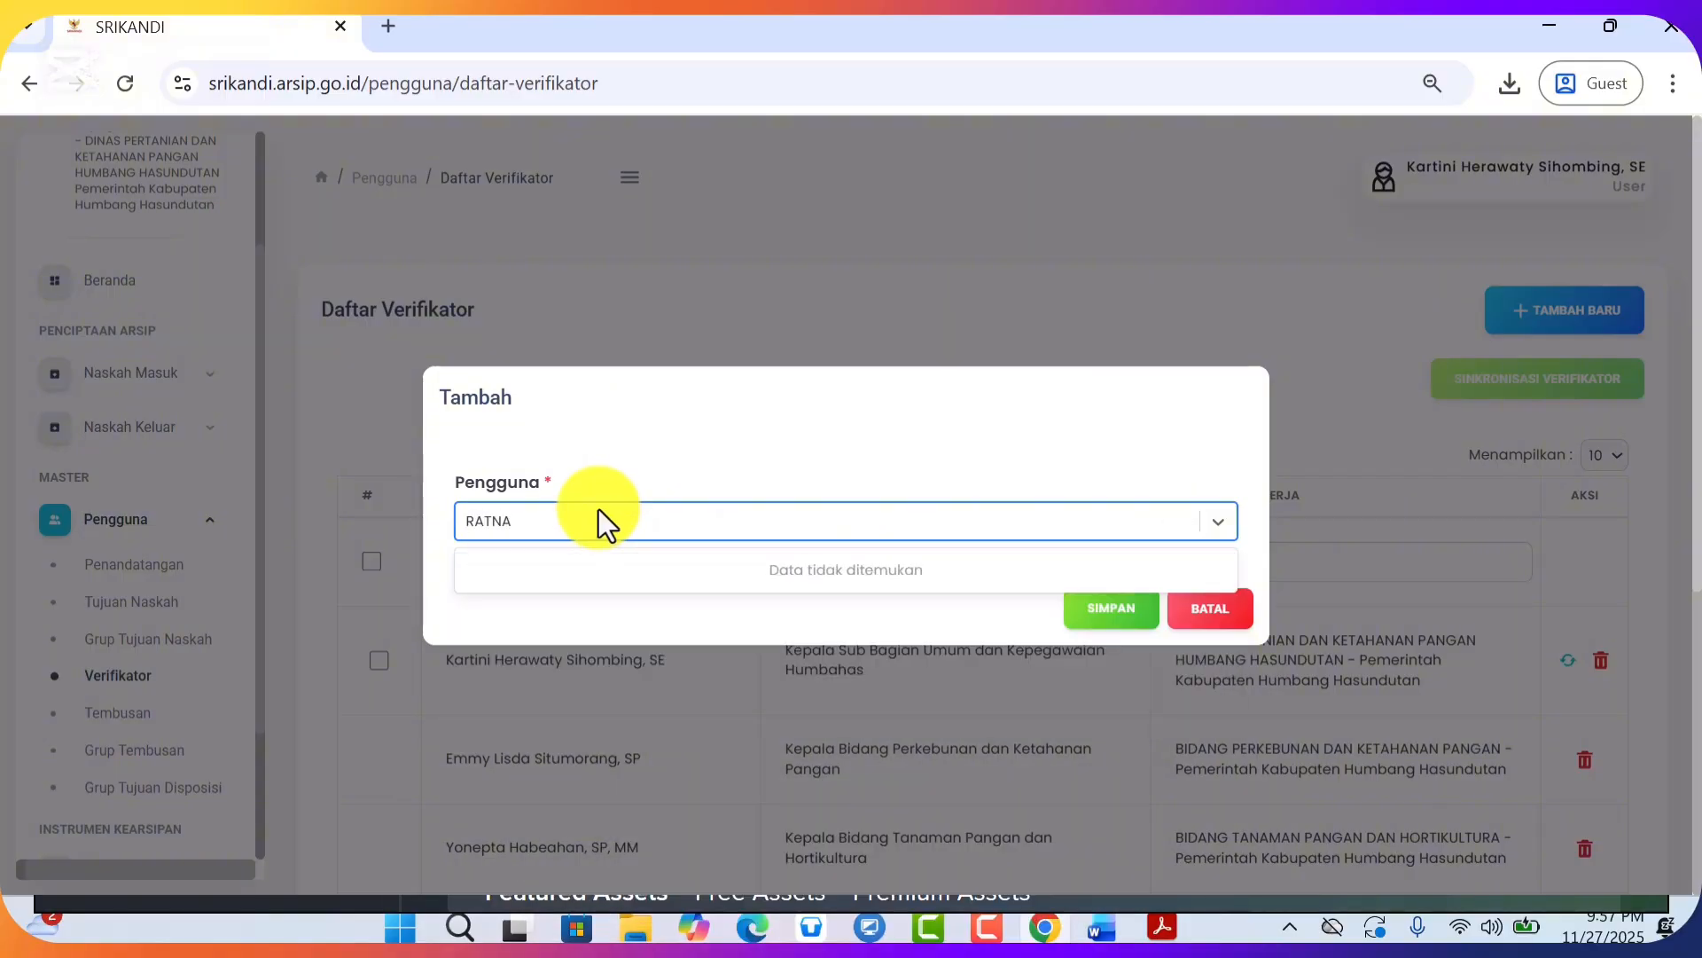
{"action": "left_click", "coordinate": [578, 576]}
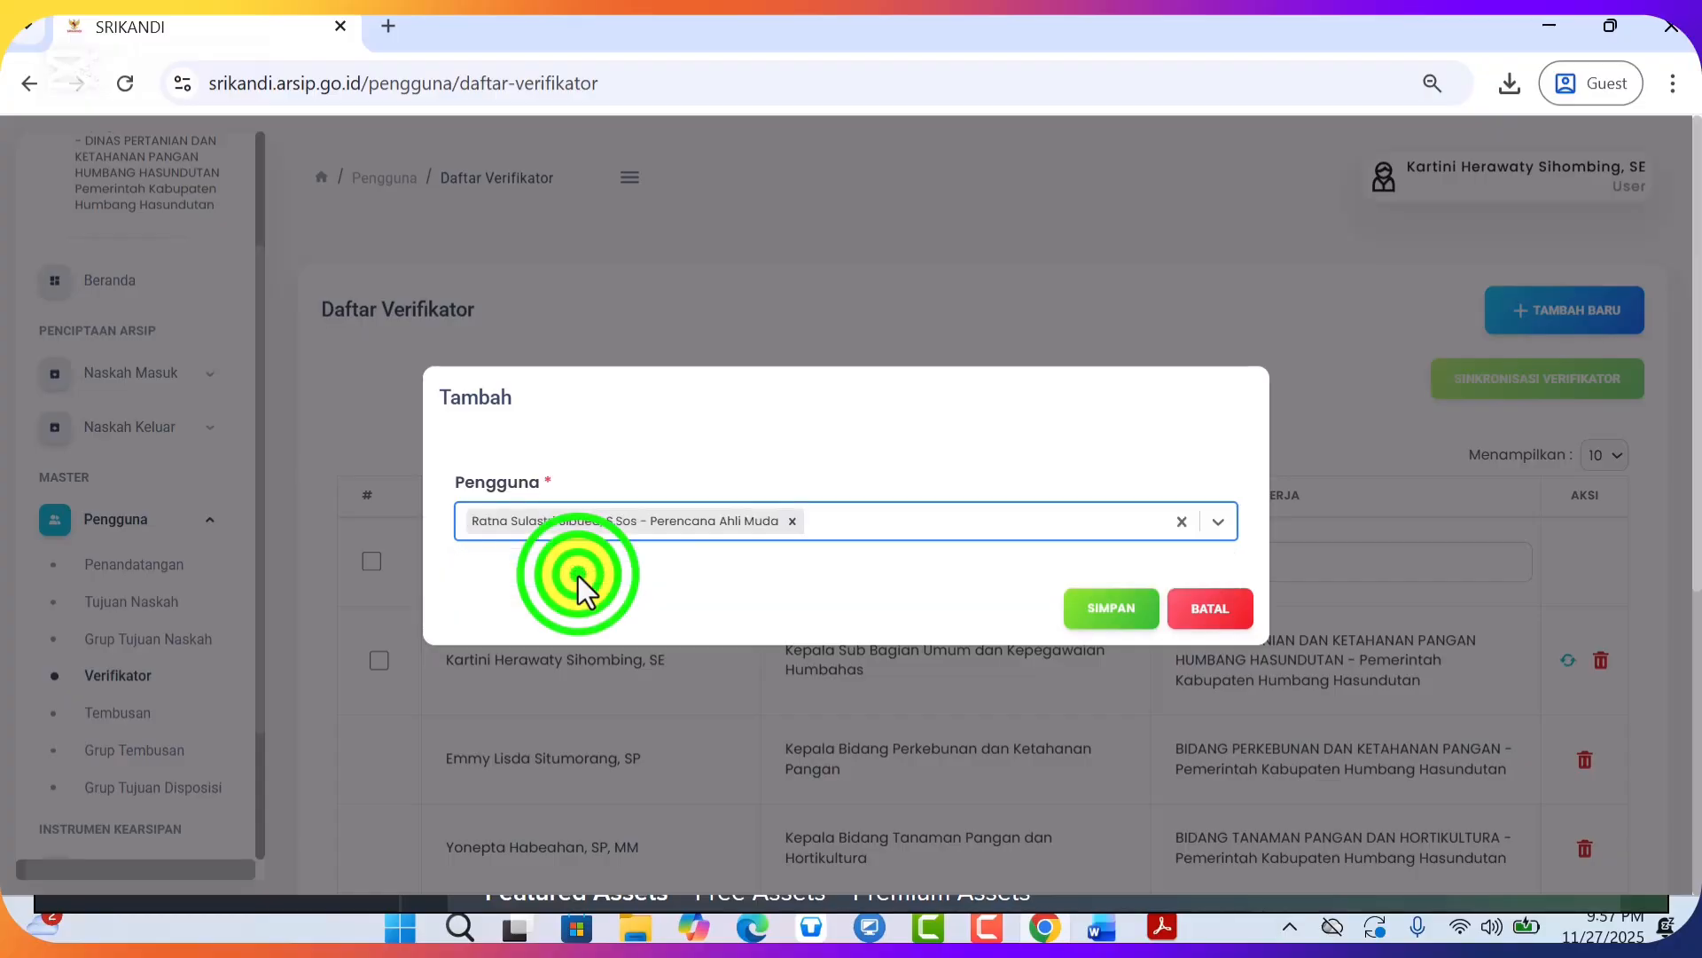
{"action": "left_click", "coordinate": [1125, 609]}
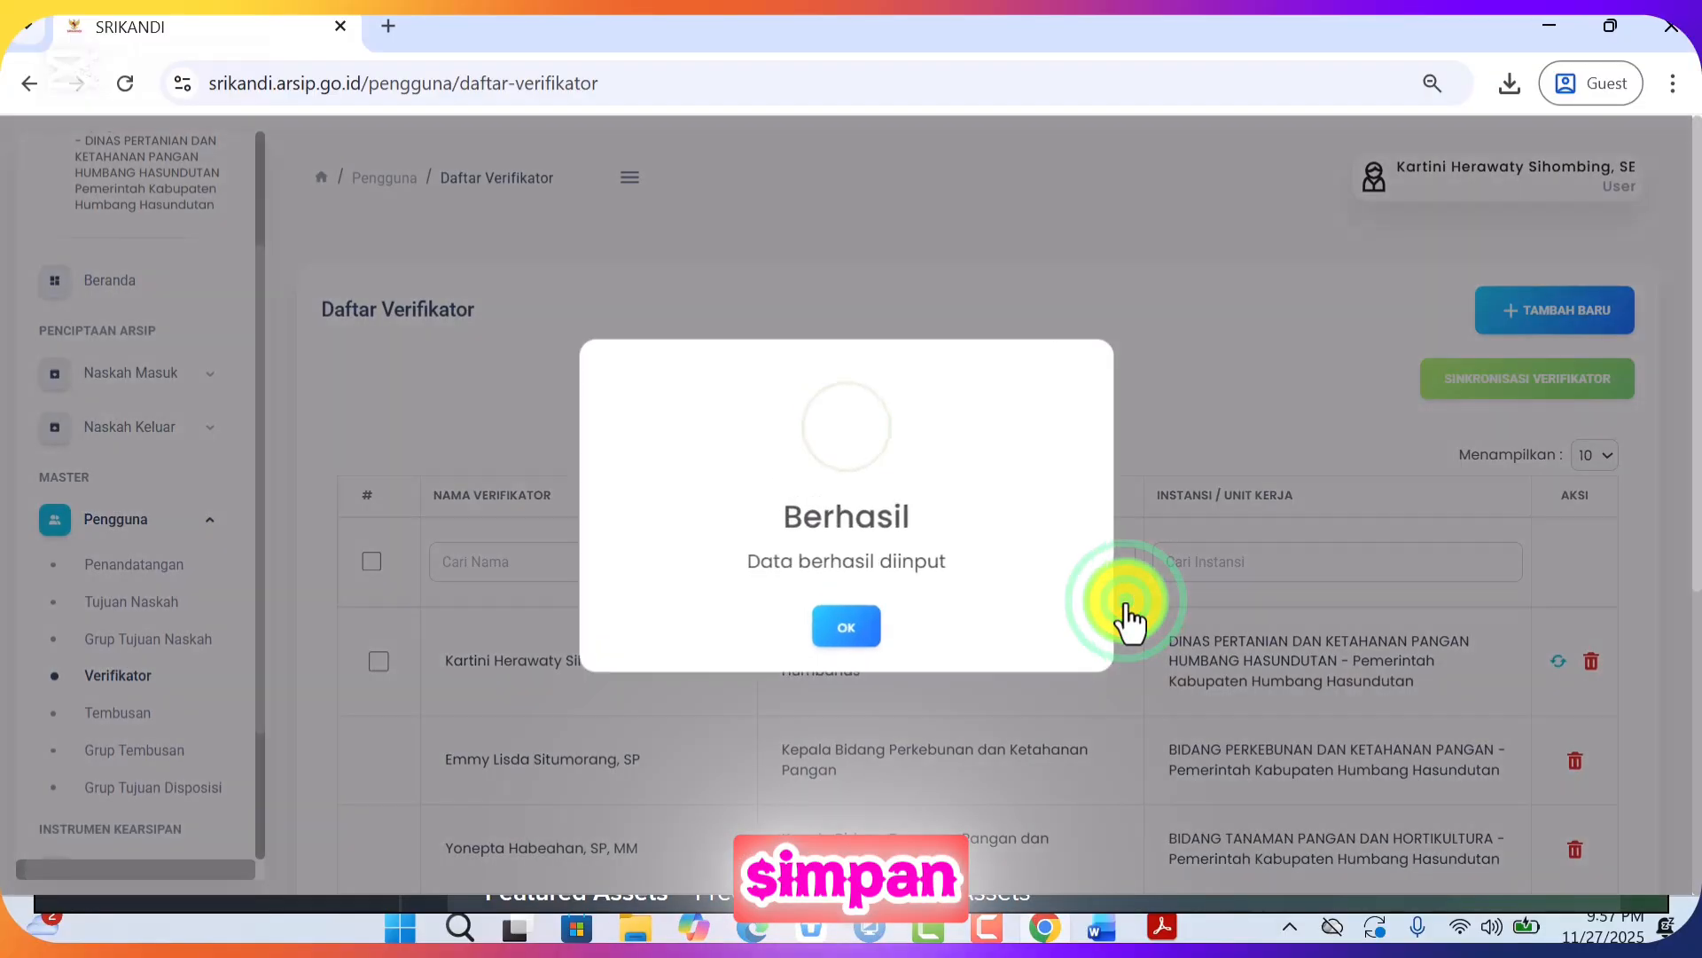
{"action": "left_click", "coordinate": [843, 630]}
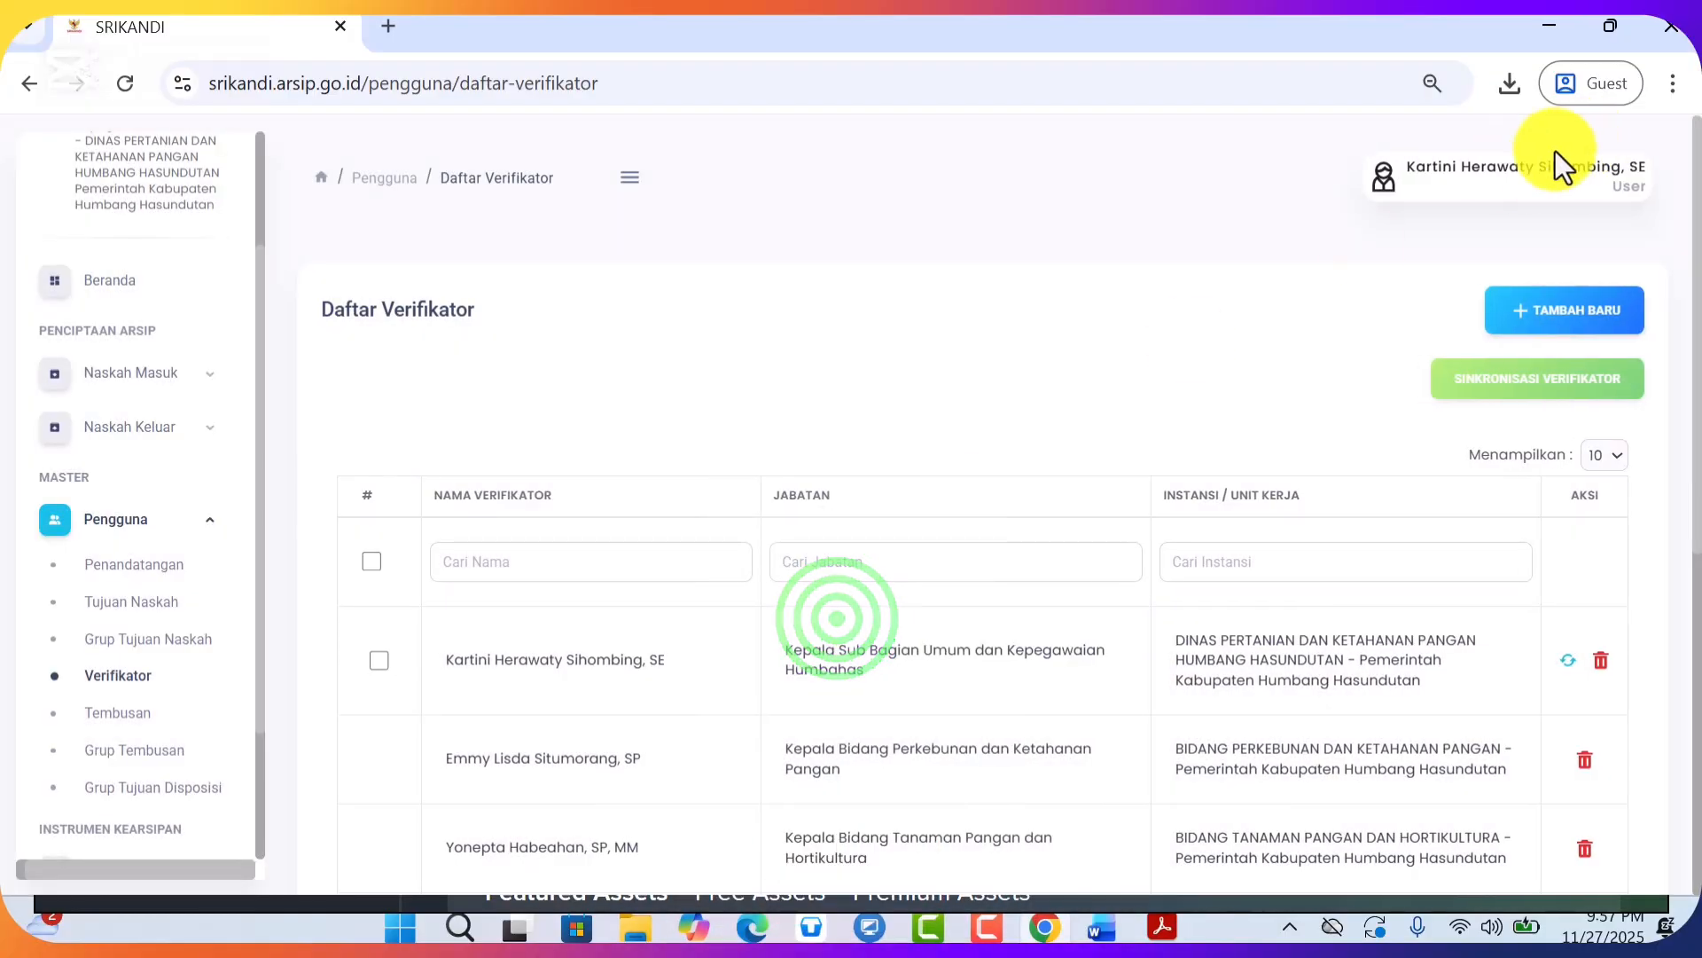
Start adding another verifier and open the Pengguna selection
{"action": "left_click", "coordinate": [1566, 310]}
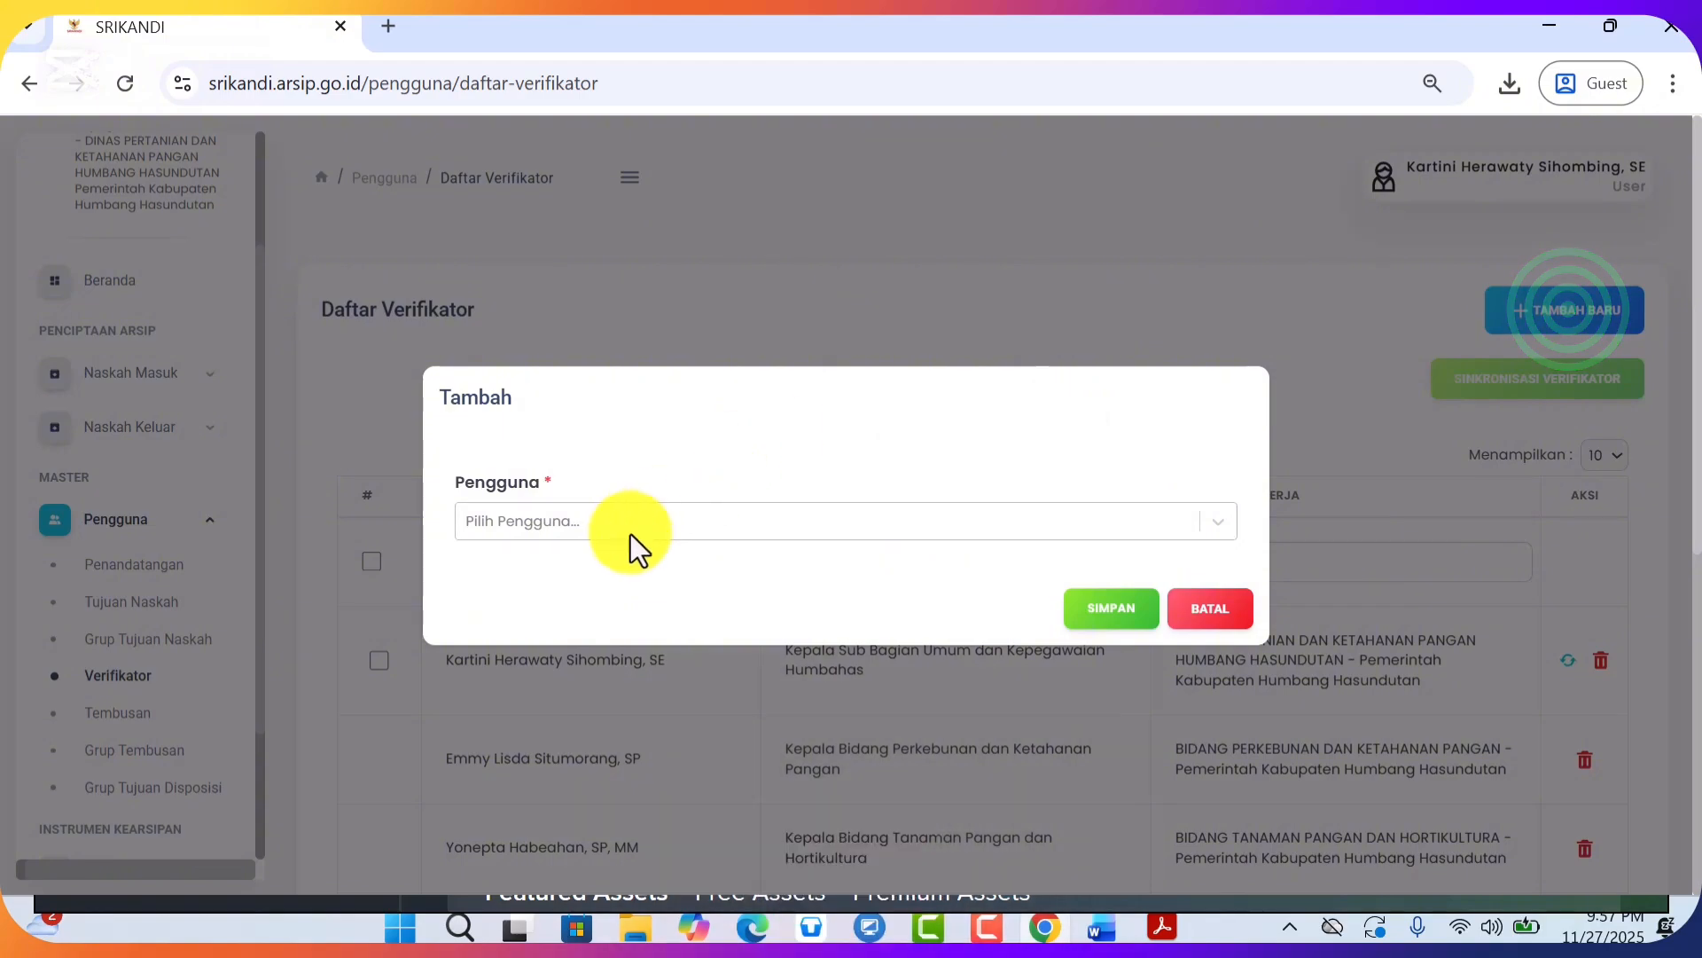
{"action": "left_click", "coordinate": [629, 534]}
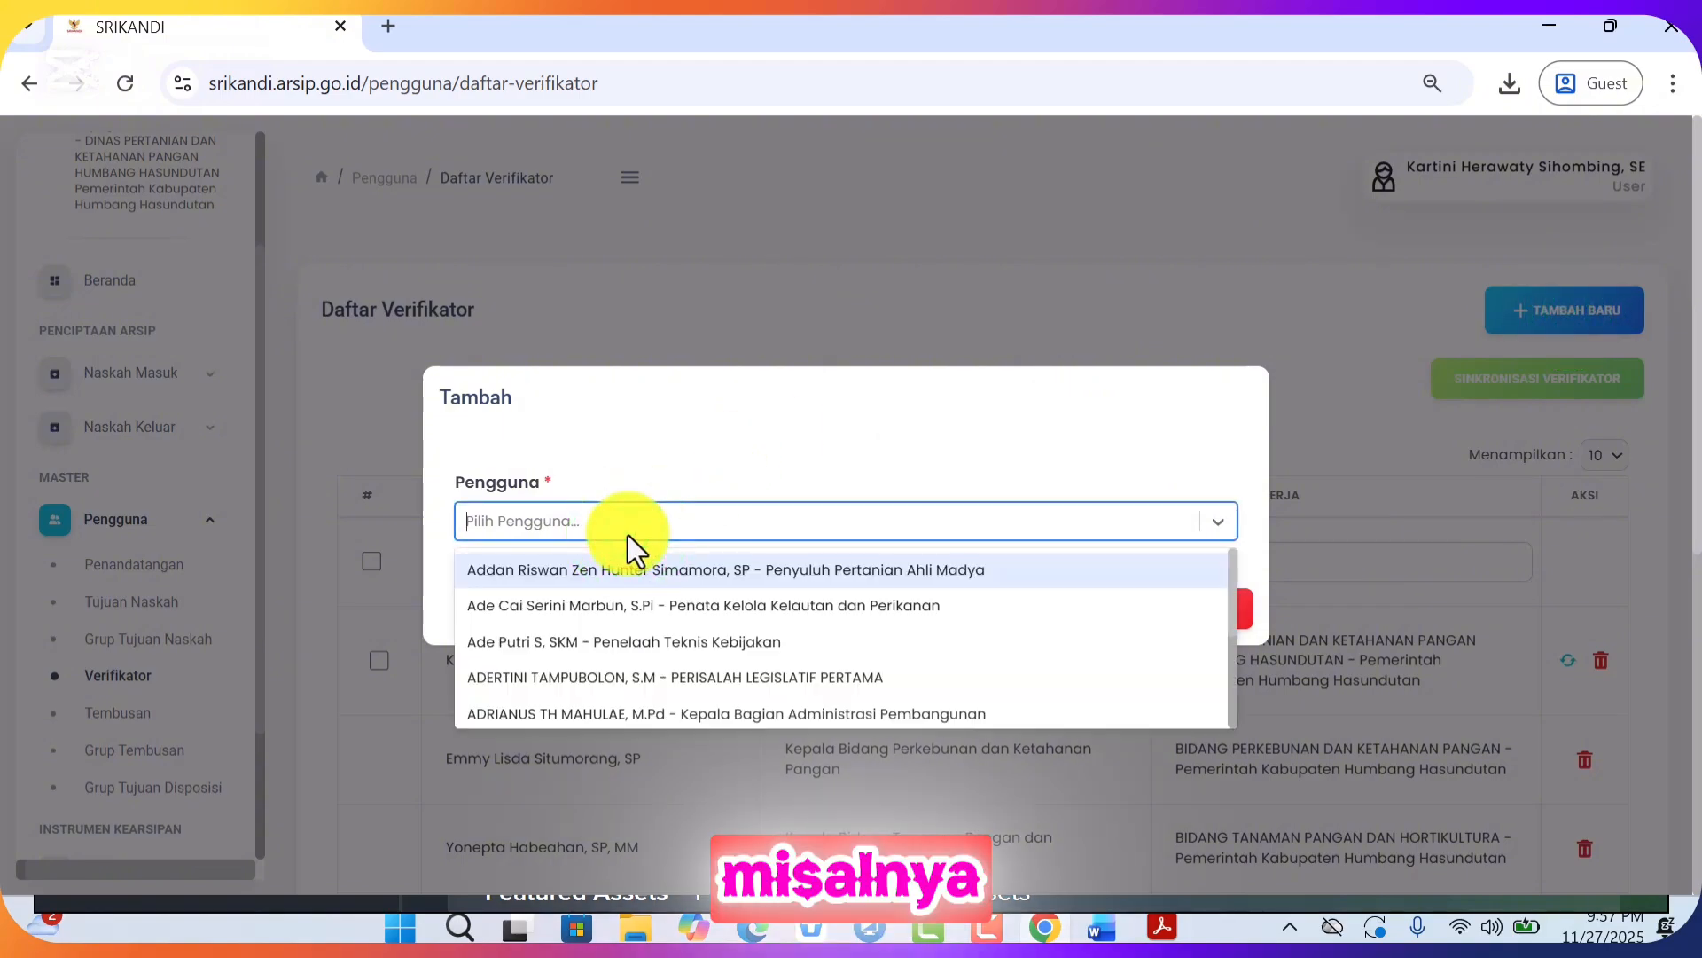
{"action": "type", "text": "RDIA"}
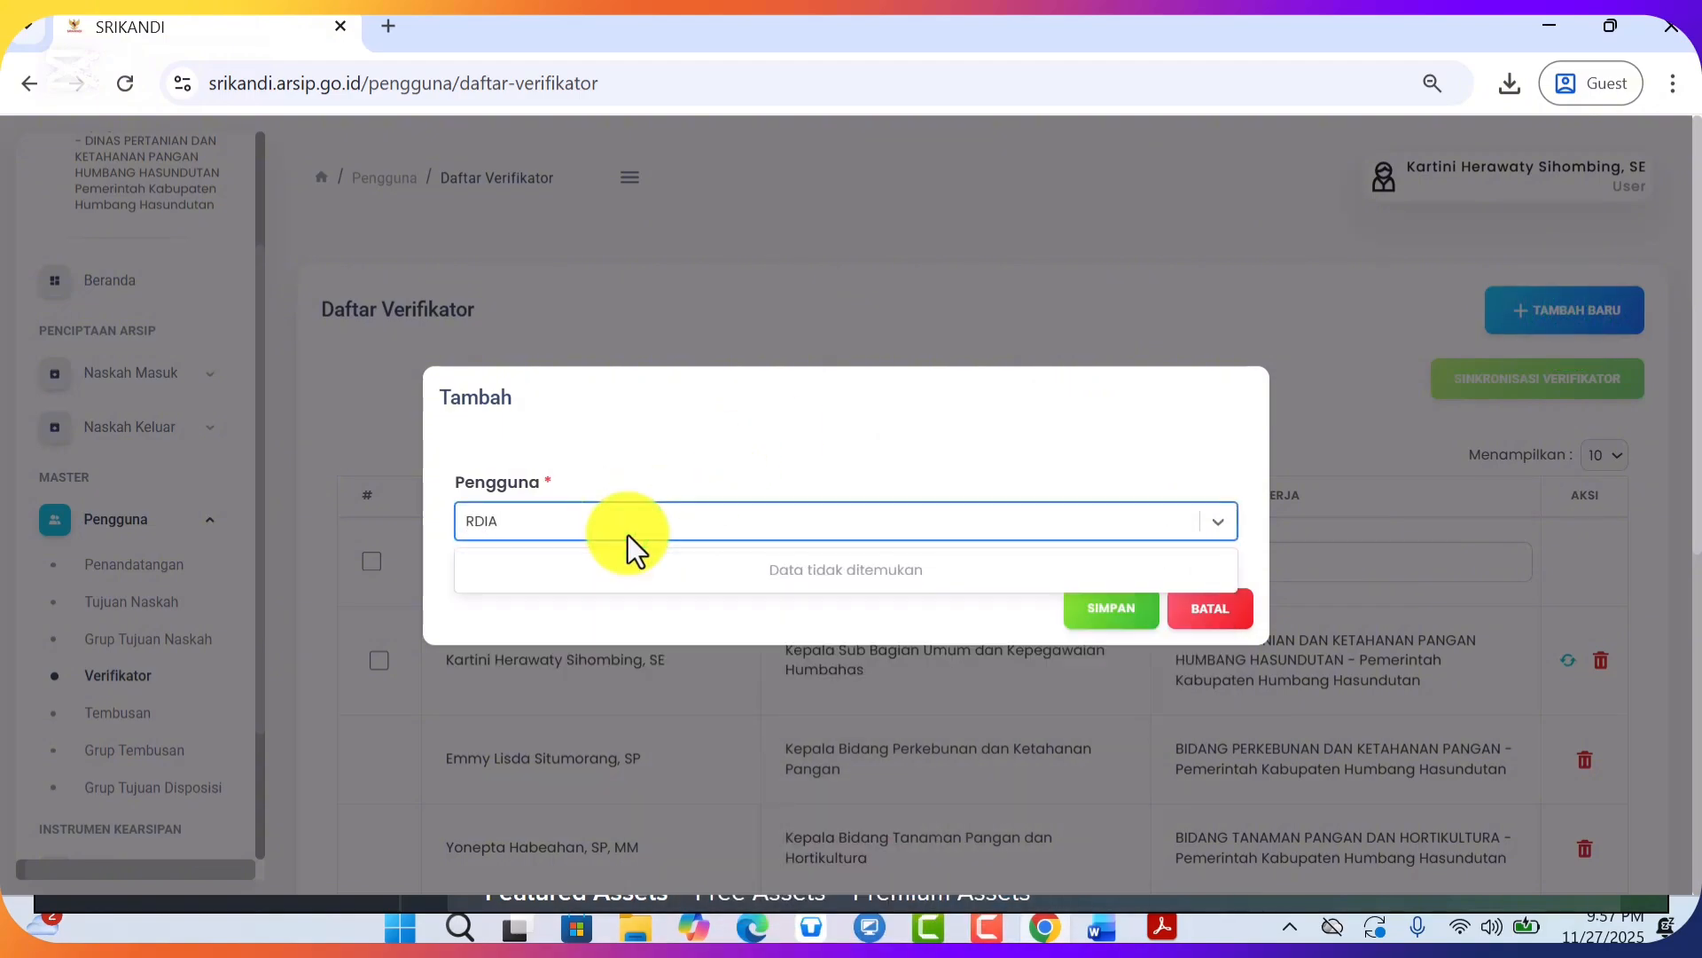
{"action": "key", "text": "BackSpace"}
{"action": "key", "text": "BackSpace"}
{"action": "key", "text": "BackSpace"}
{"action": "key", "text": "BackSpace"}
{"action": "type", "text": "DI"}
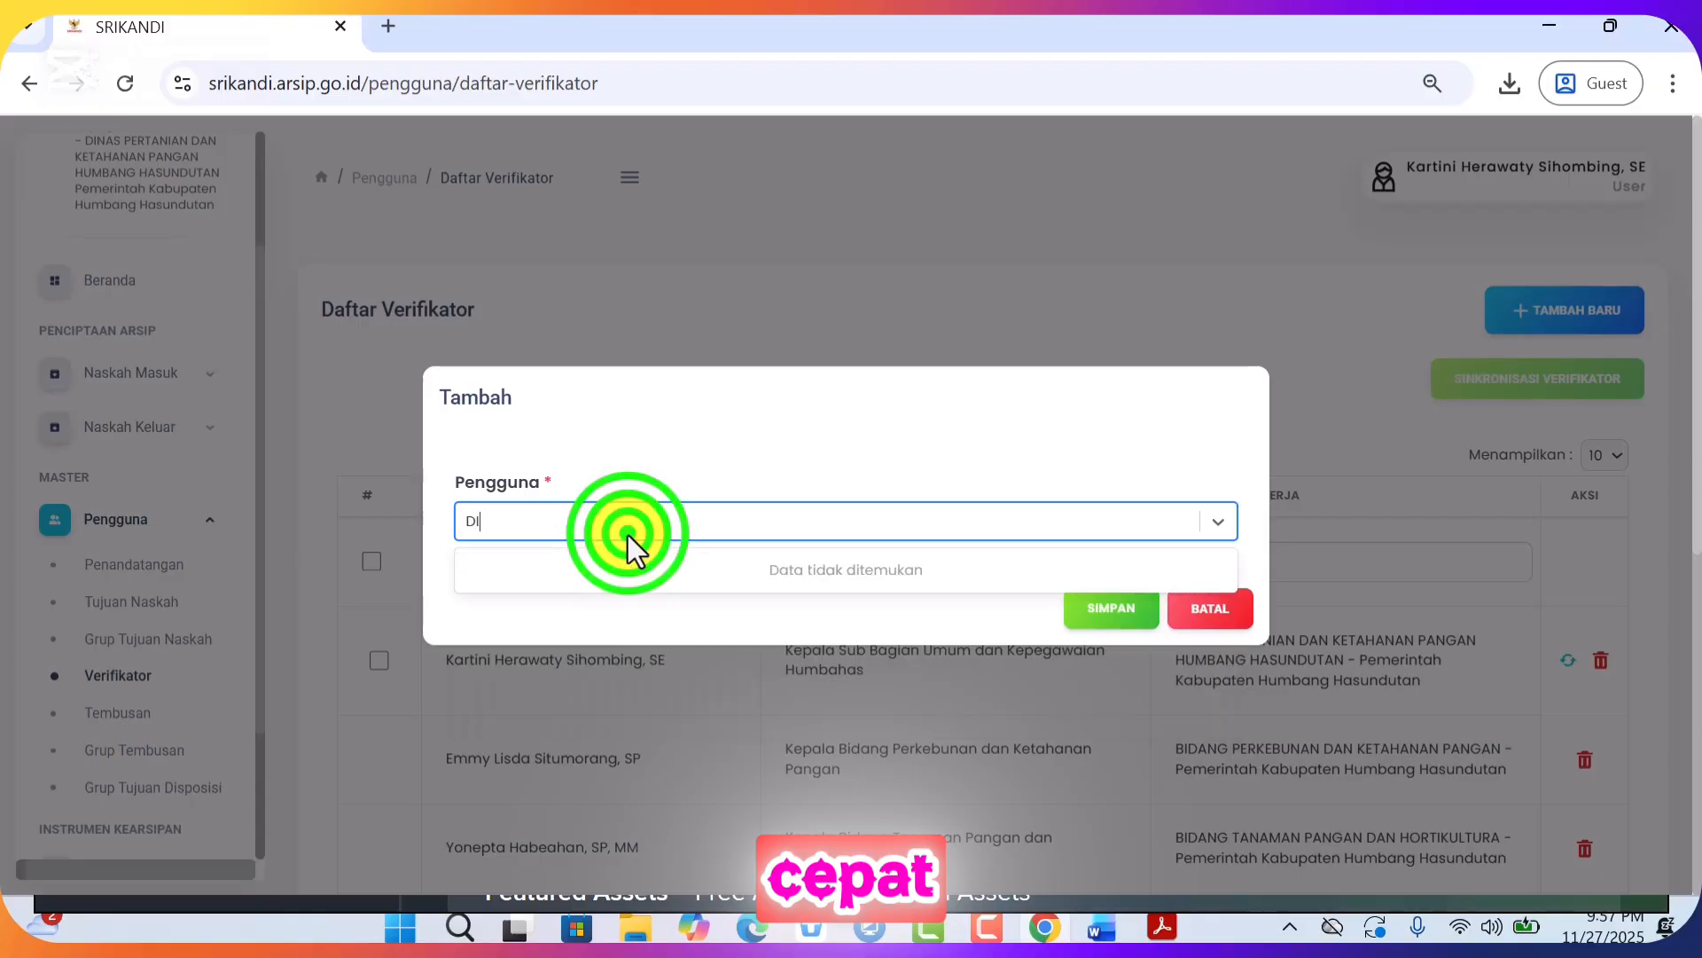
{"action": "key", "text": "BackSpace"}
{"action": "key", "text": "BackSpace"}
{"action": "type", "text": "R"}
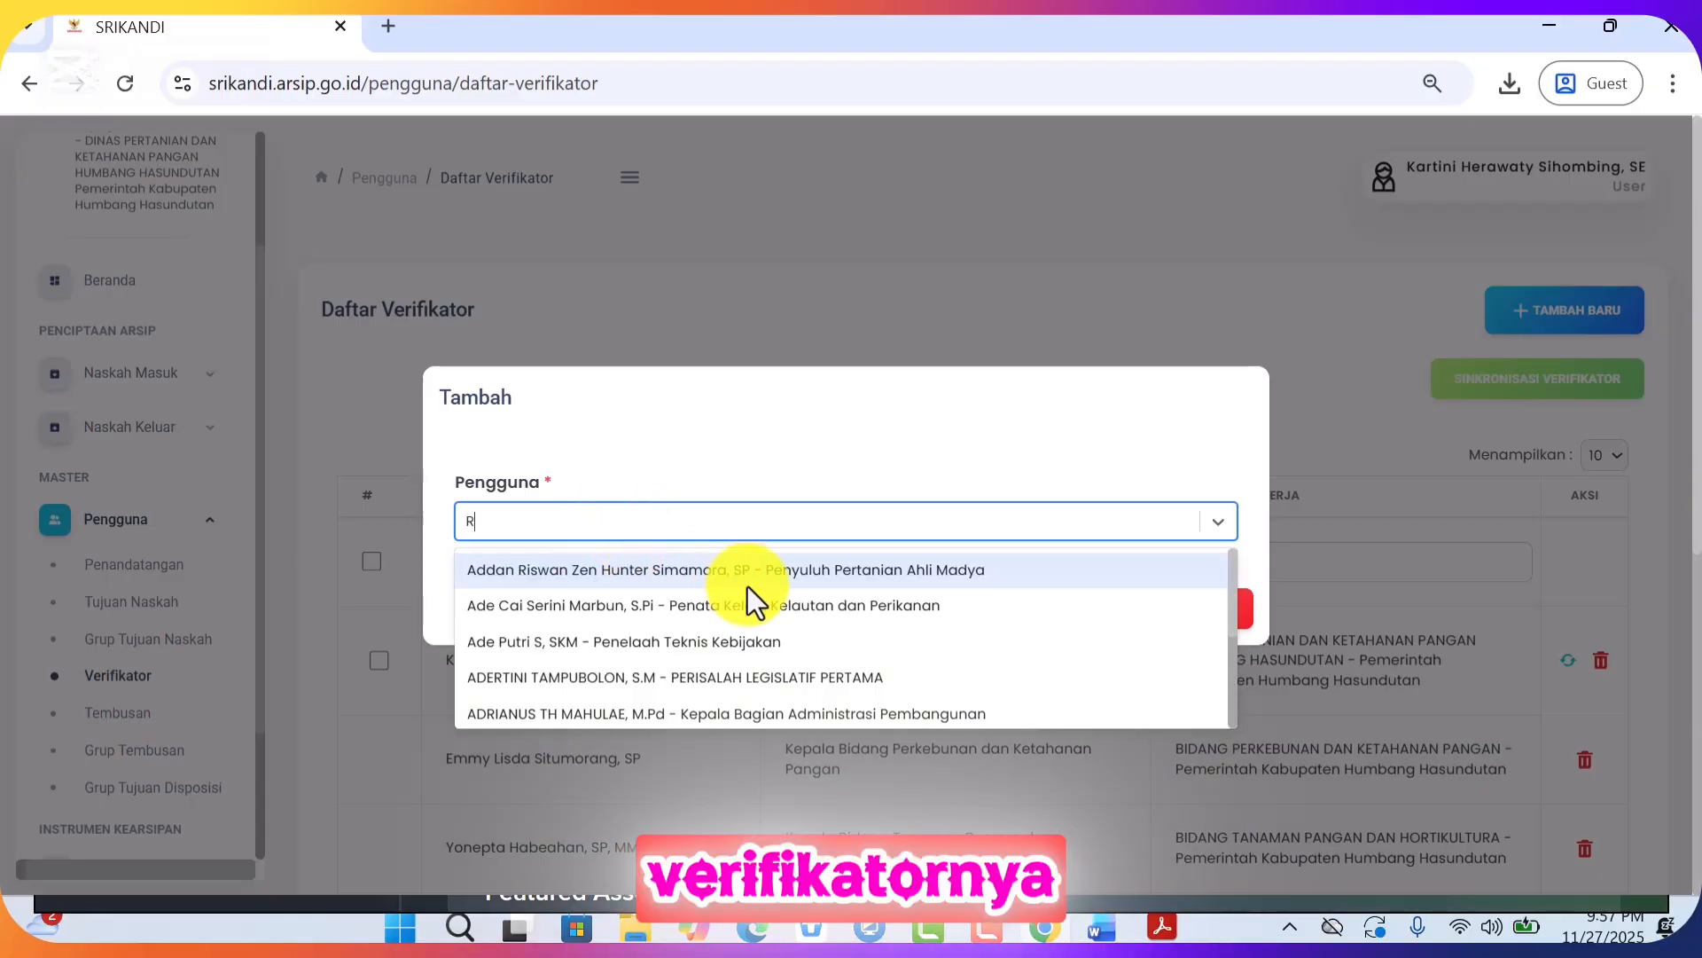
{"action": "left_click", "coordinate": [748, 580]}
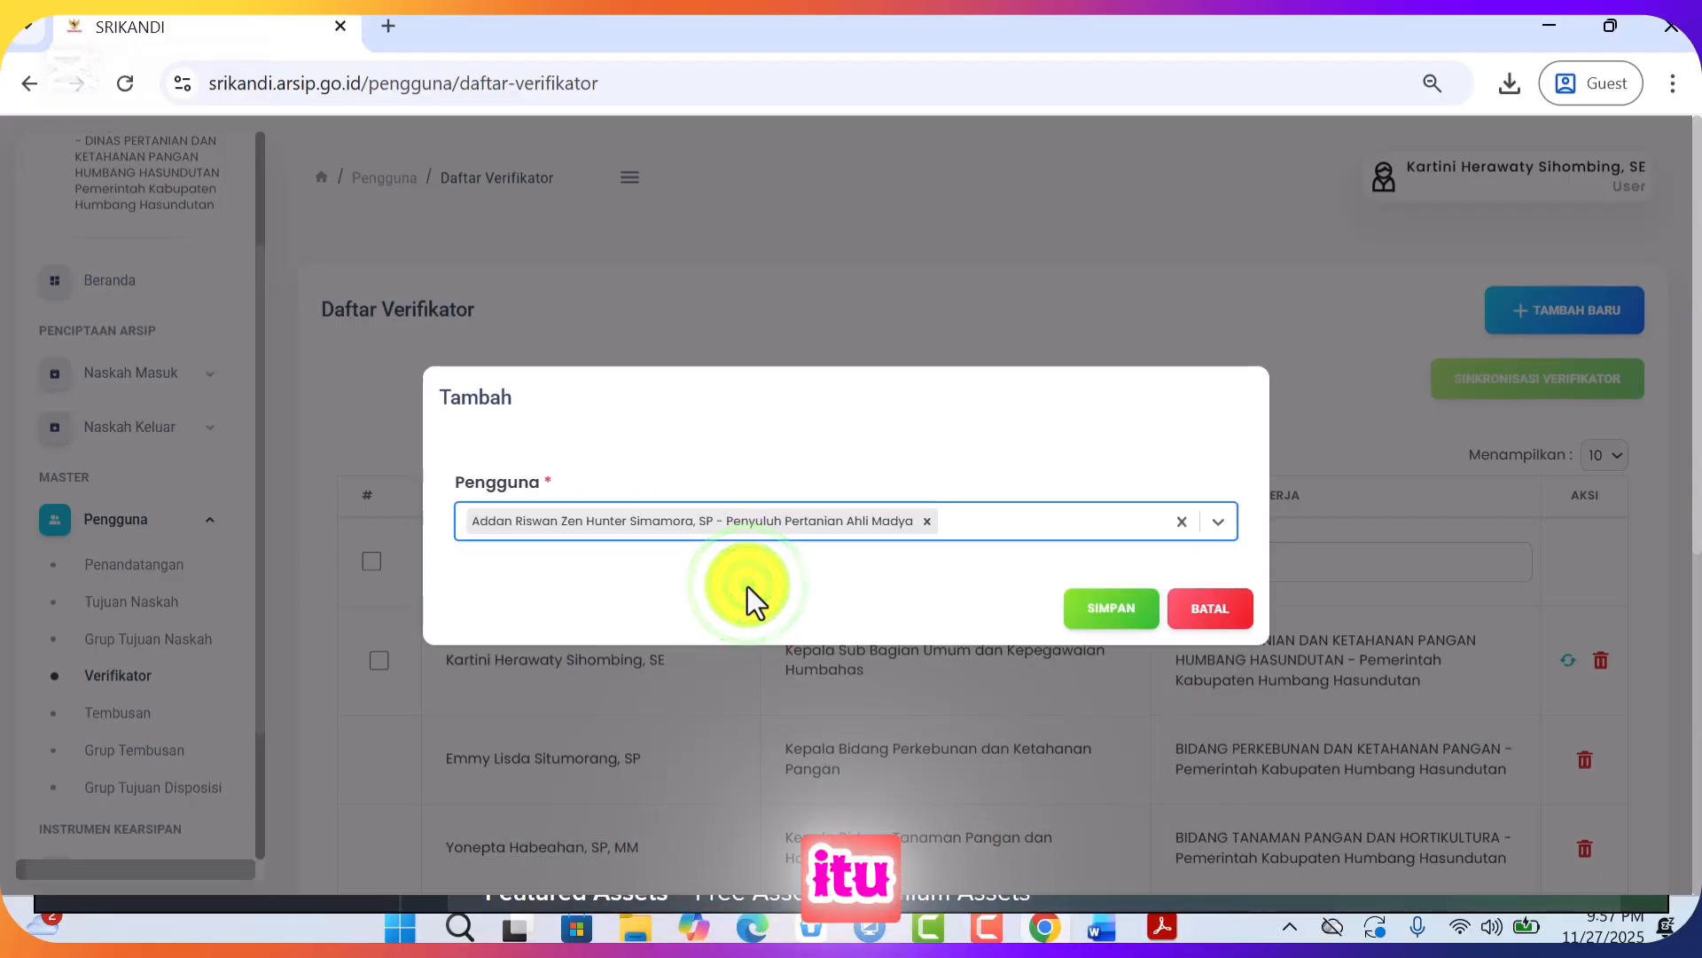
{"action": "left_click", "coordinate": [1181, 520]}
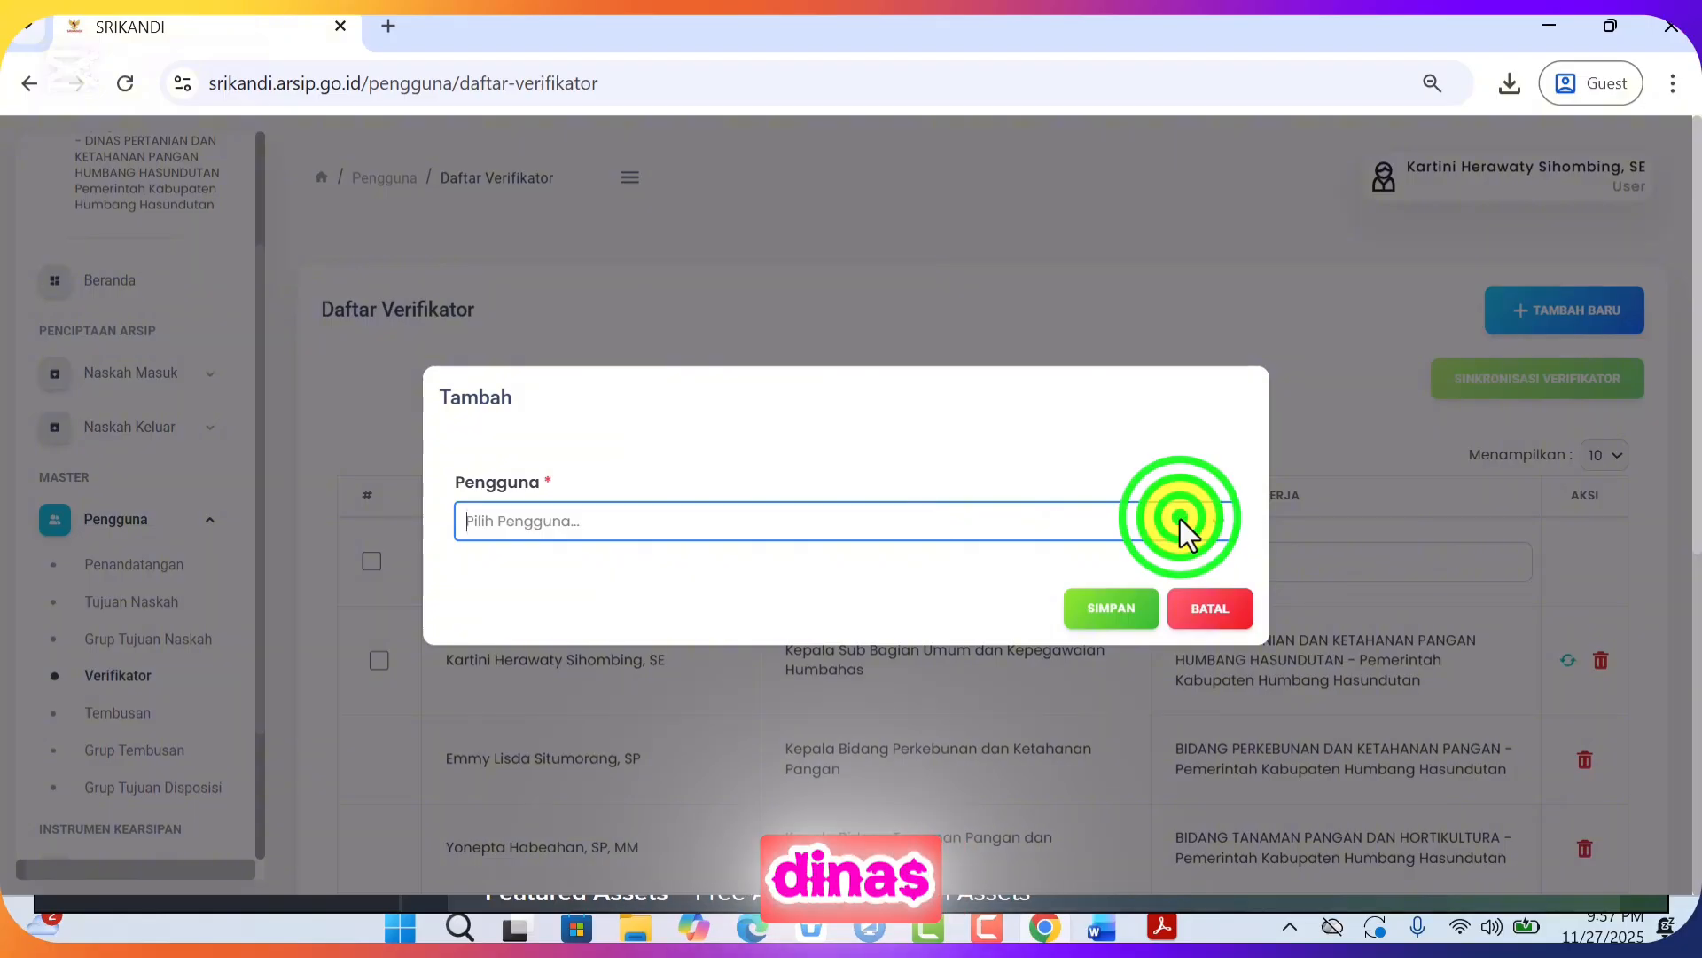
{"action": "type", "text": "DAM"}
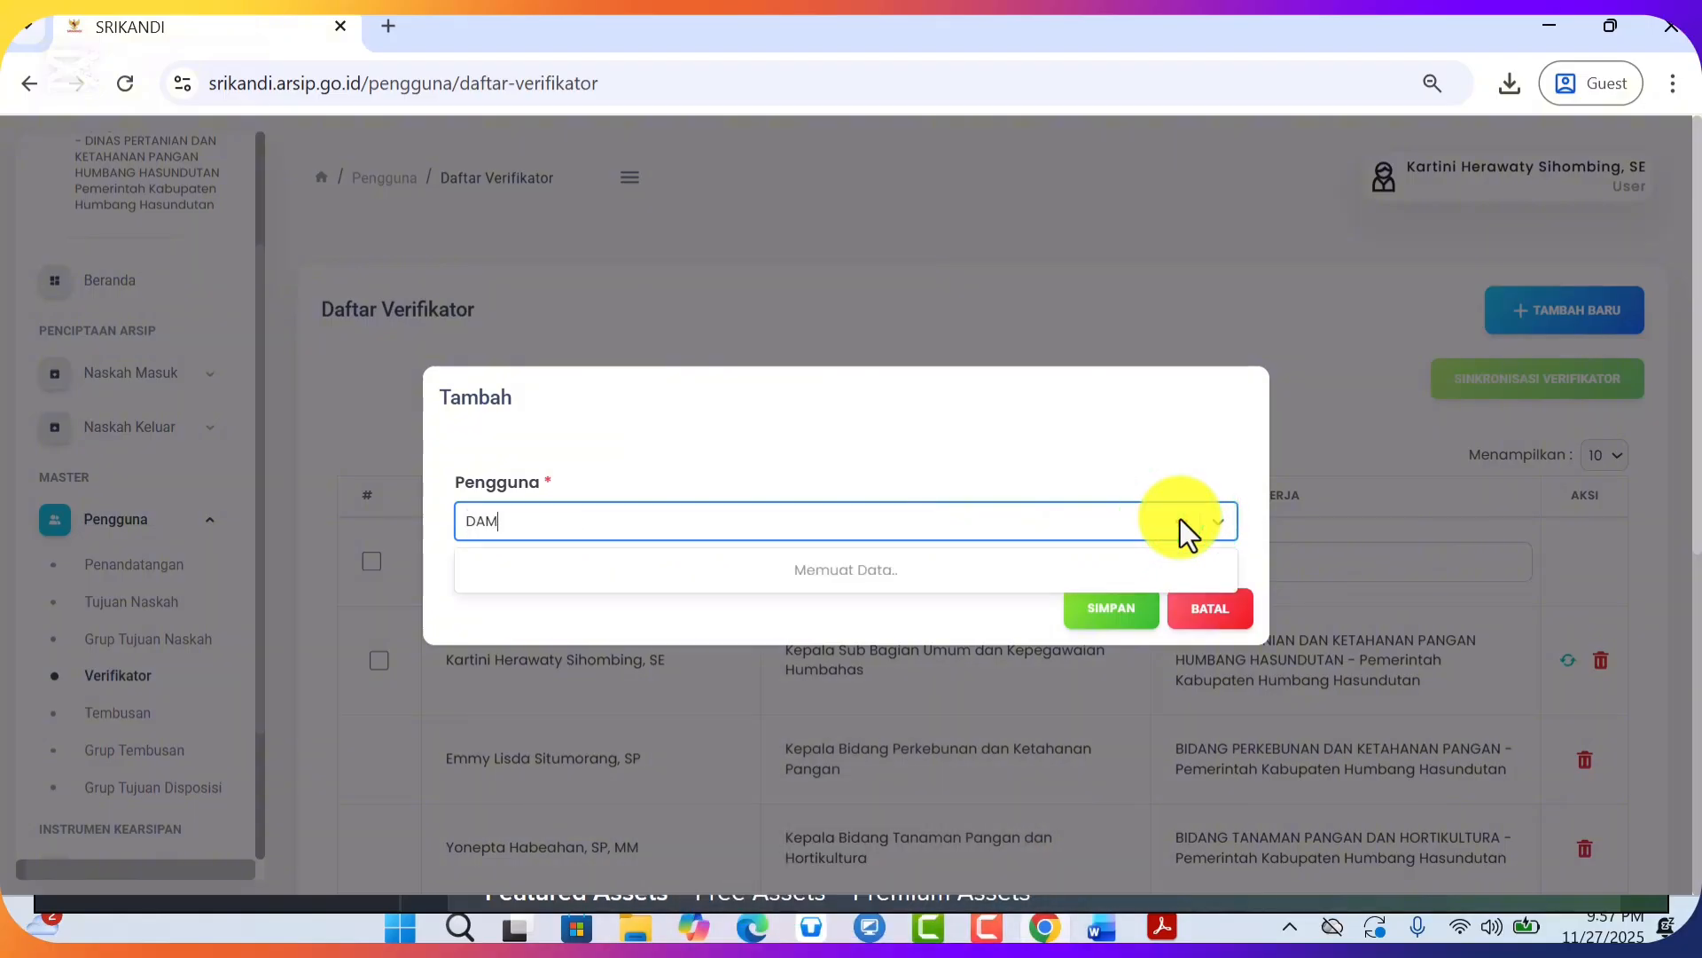
{"action": "type", "text": "I"}
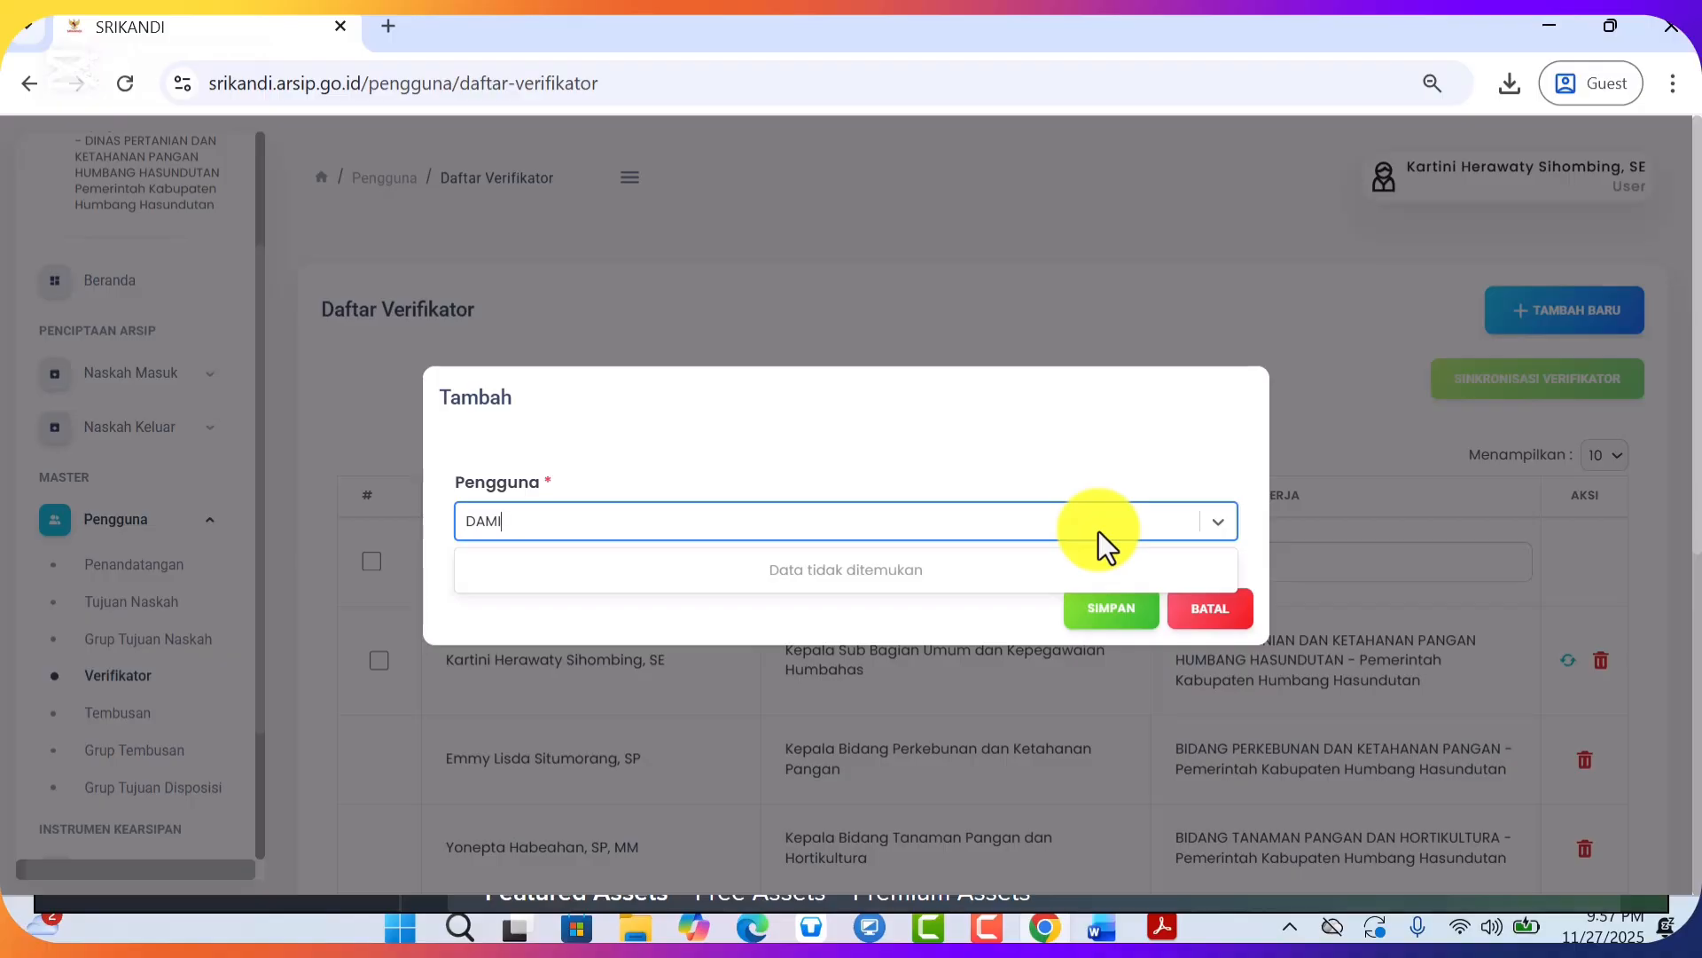
{"action": "type", "text": "AA"}
{"action": "key", "text": "BackSpace"}
{"action": "key", "text": "BackSpace"}
{"action": "key", "text": "BackSpace"}
{"action": "key", "text": "BackSpace"}
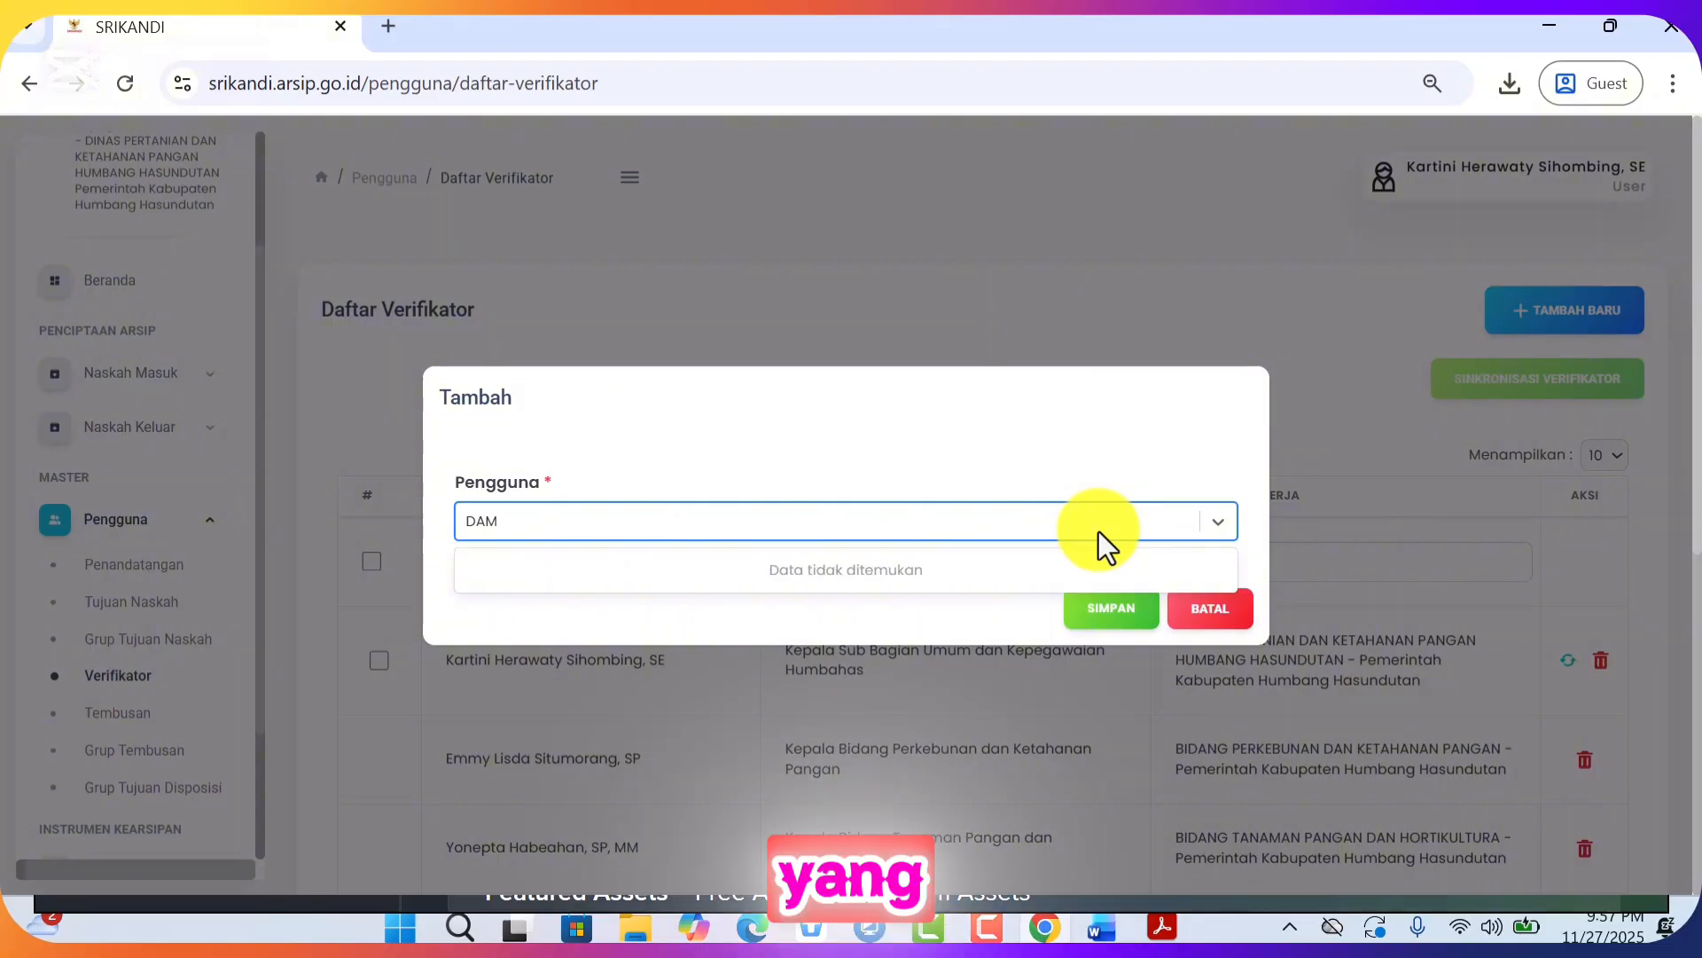
{"action": "key", "text": "BackSpace"}
{"action": "key", "text": "BackSpace"}
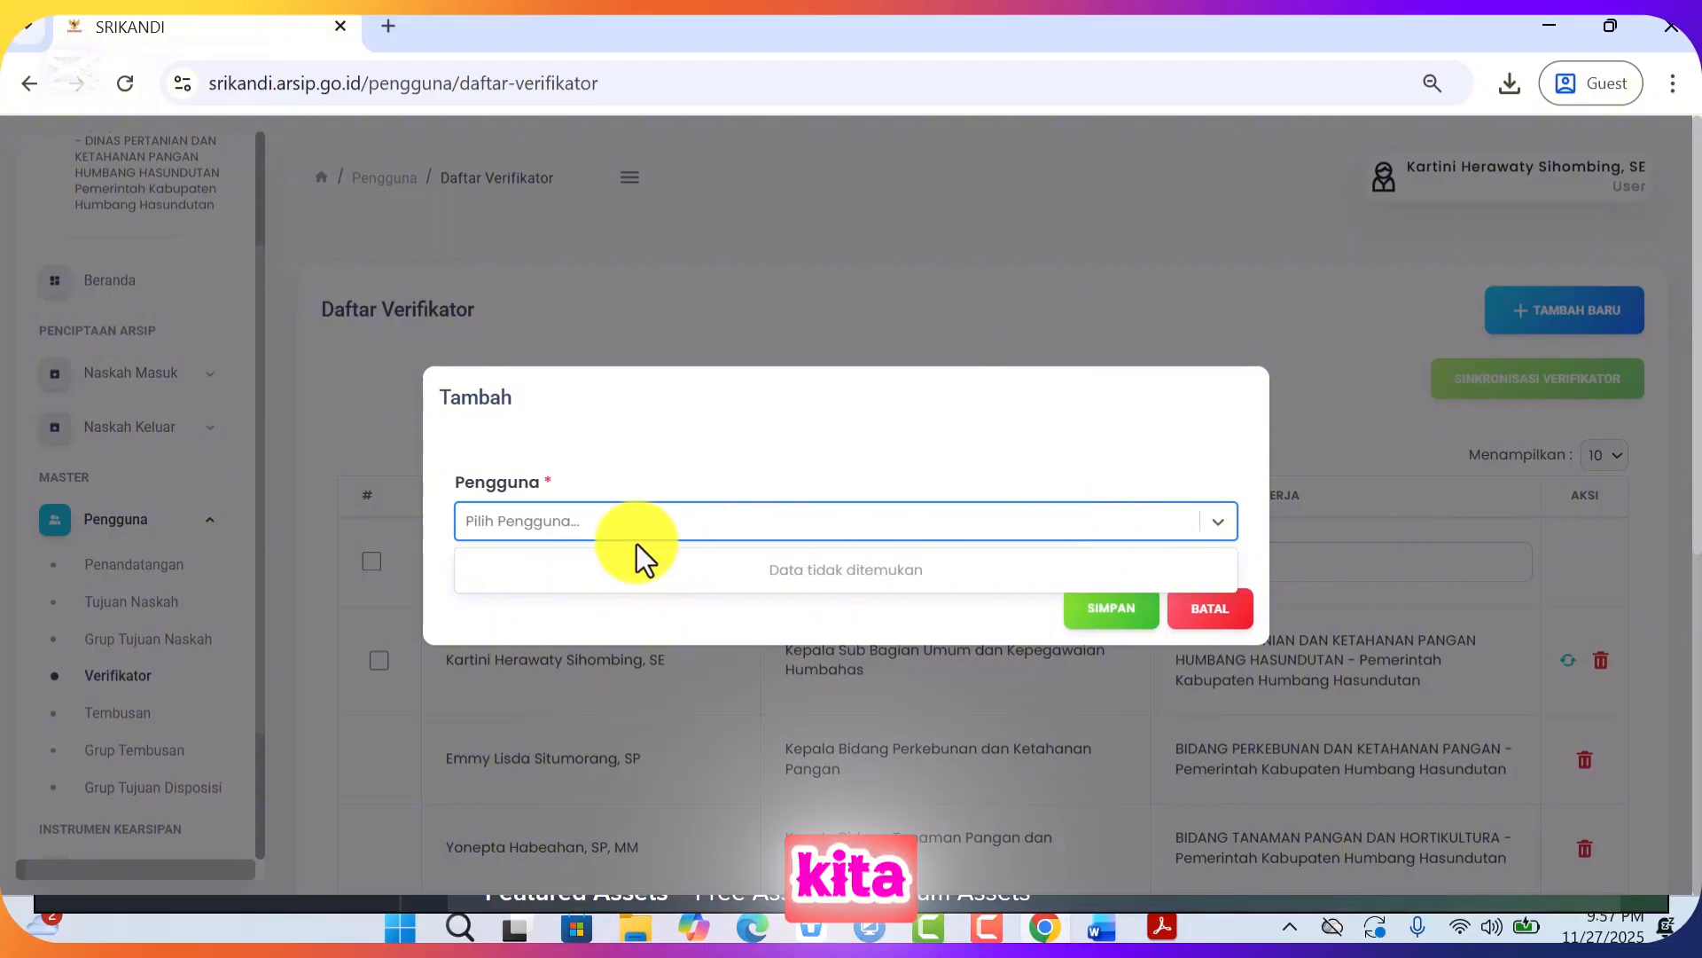
Find the SEKRETARIS DINAS by name as Pengguna, add them as a verifier and save
{"action": "type", "text": "TUUU"}
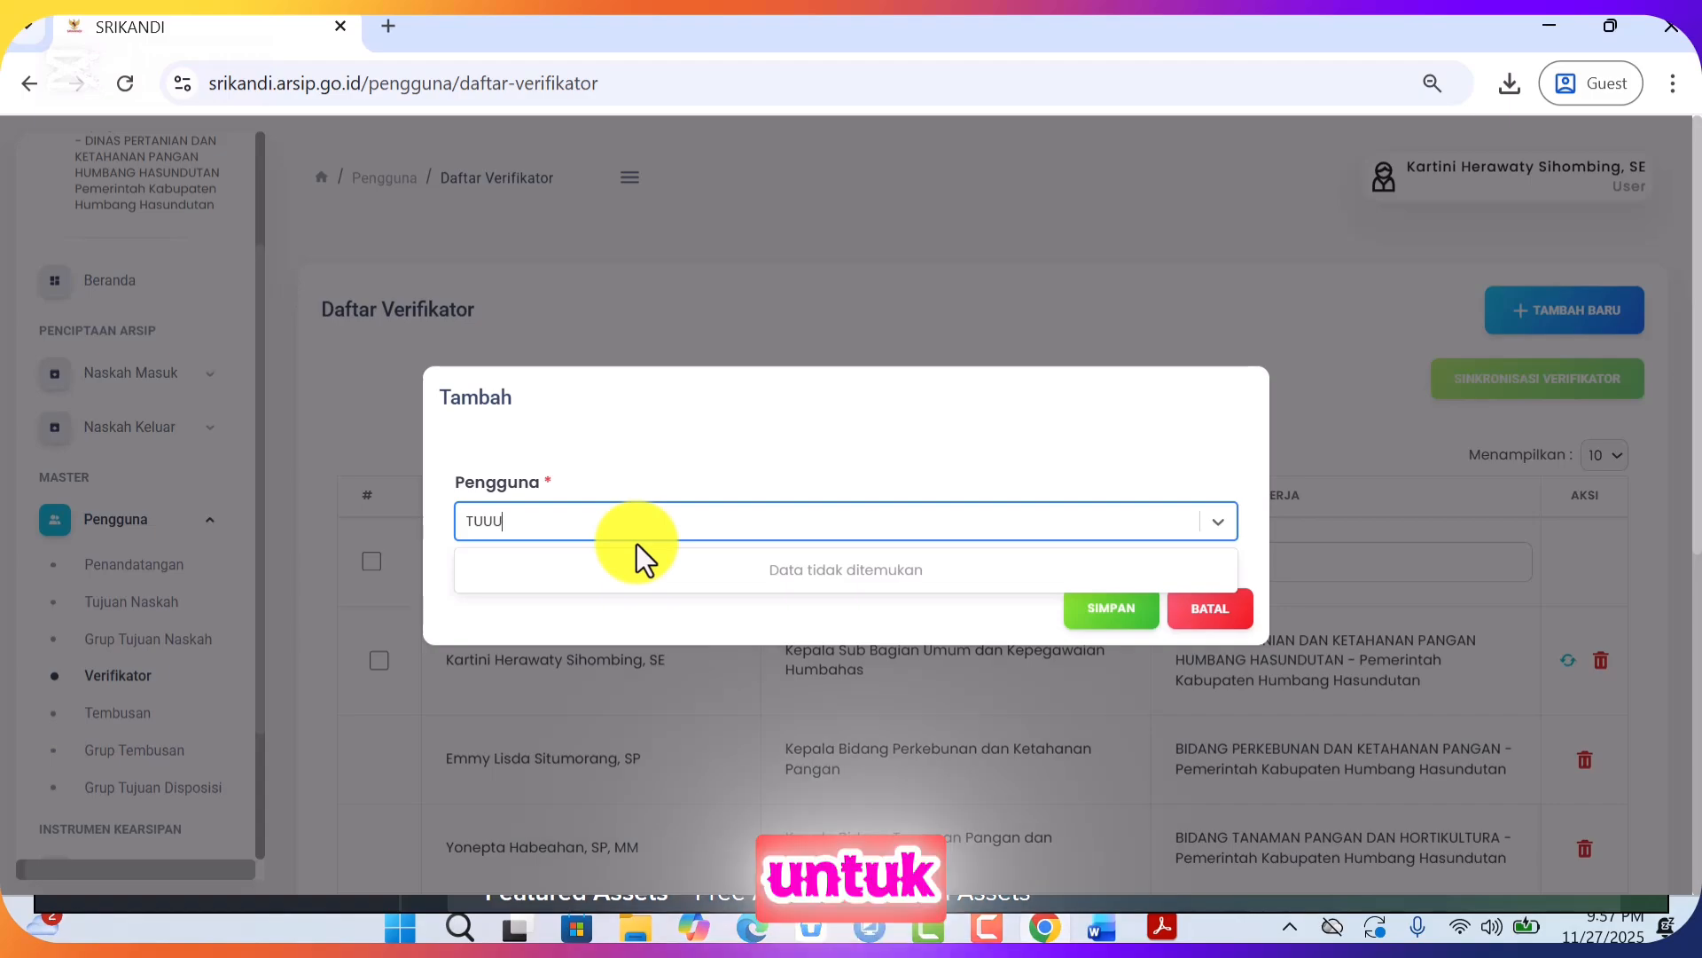
{"action": "key", "text": "BackSpace"}
{"action": "key", "text": "BackSpace"}
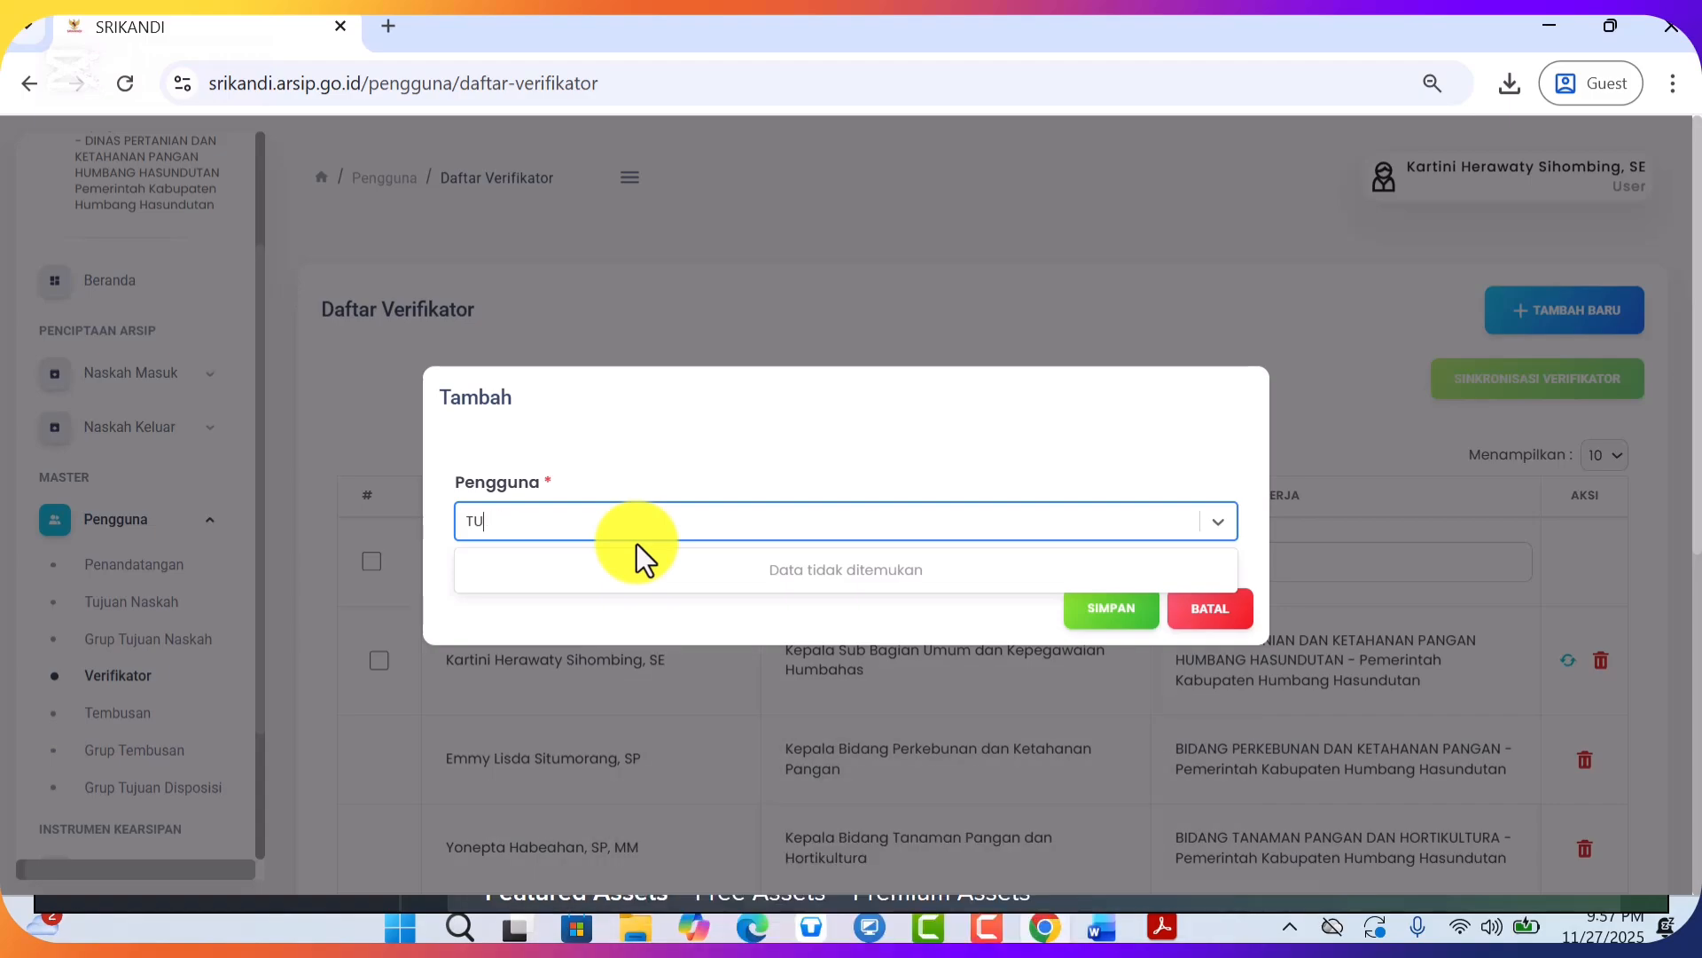
{"action": "type", "text": "KKA"}
{"action": "left_click", "coordinate": [626, 569]}
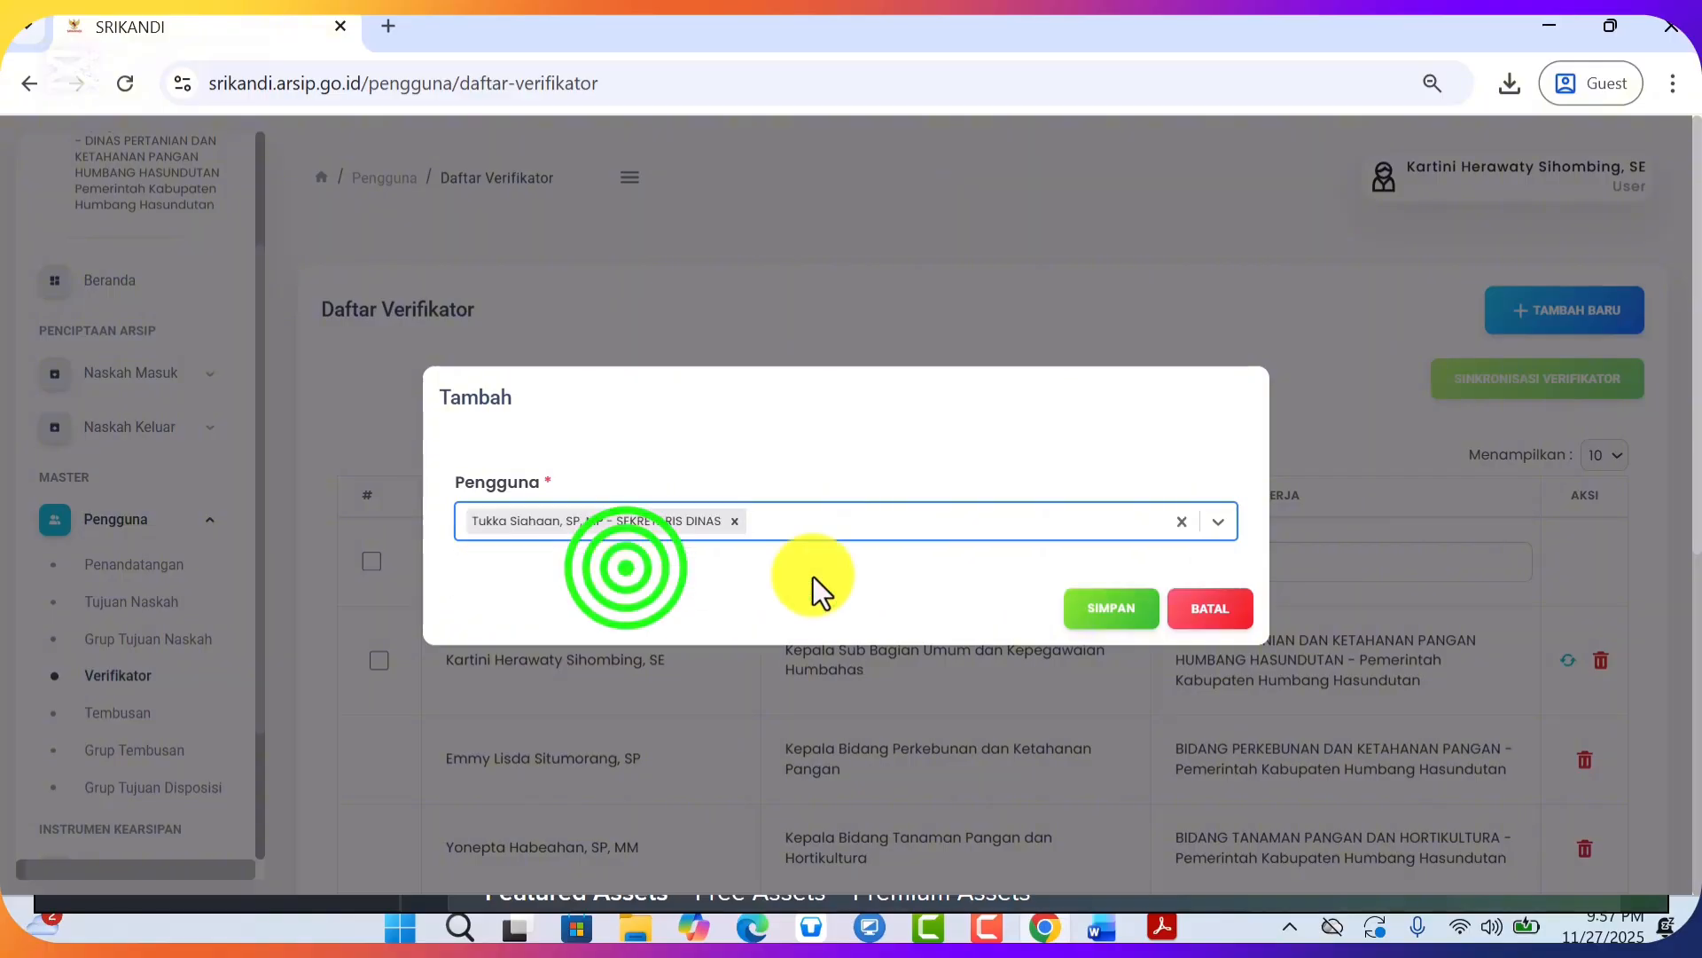
{"action": "left_click", "coordinate": [1114, 610]}
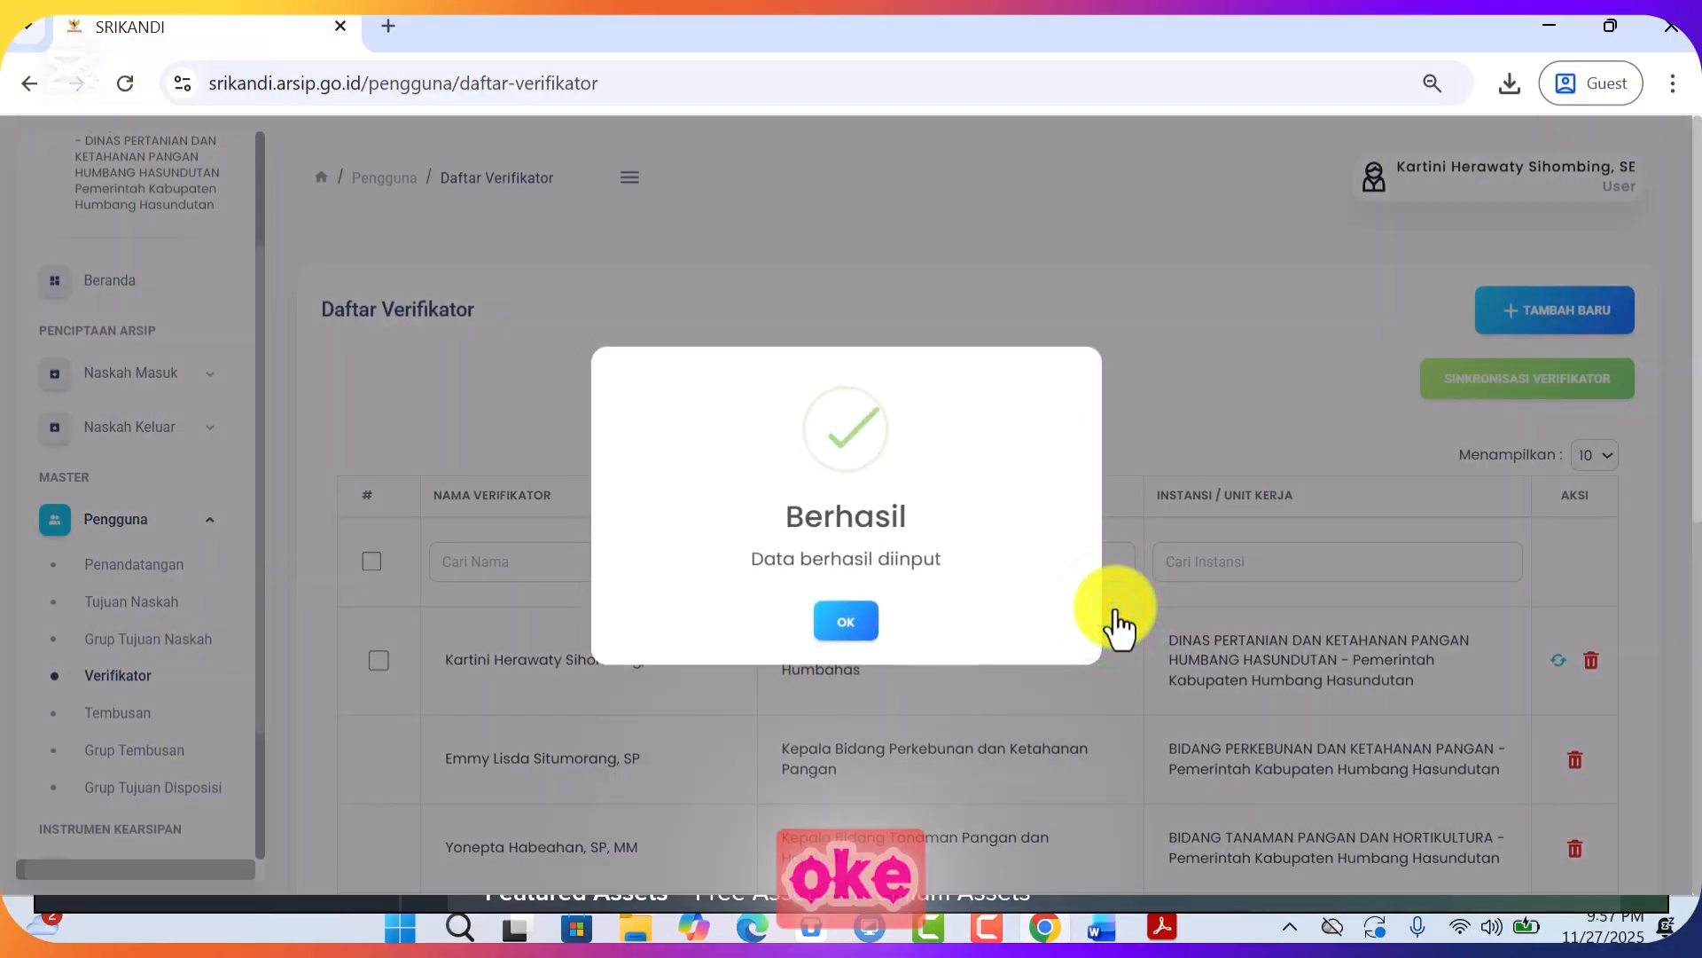
{"action": "left_click", "coordinate": [848, 626]}
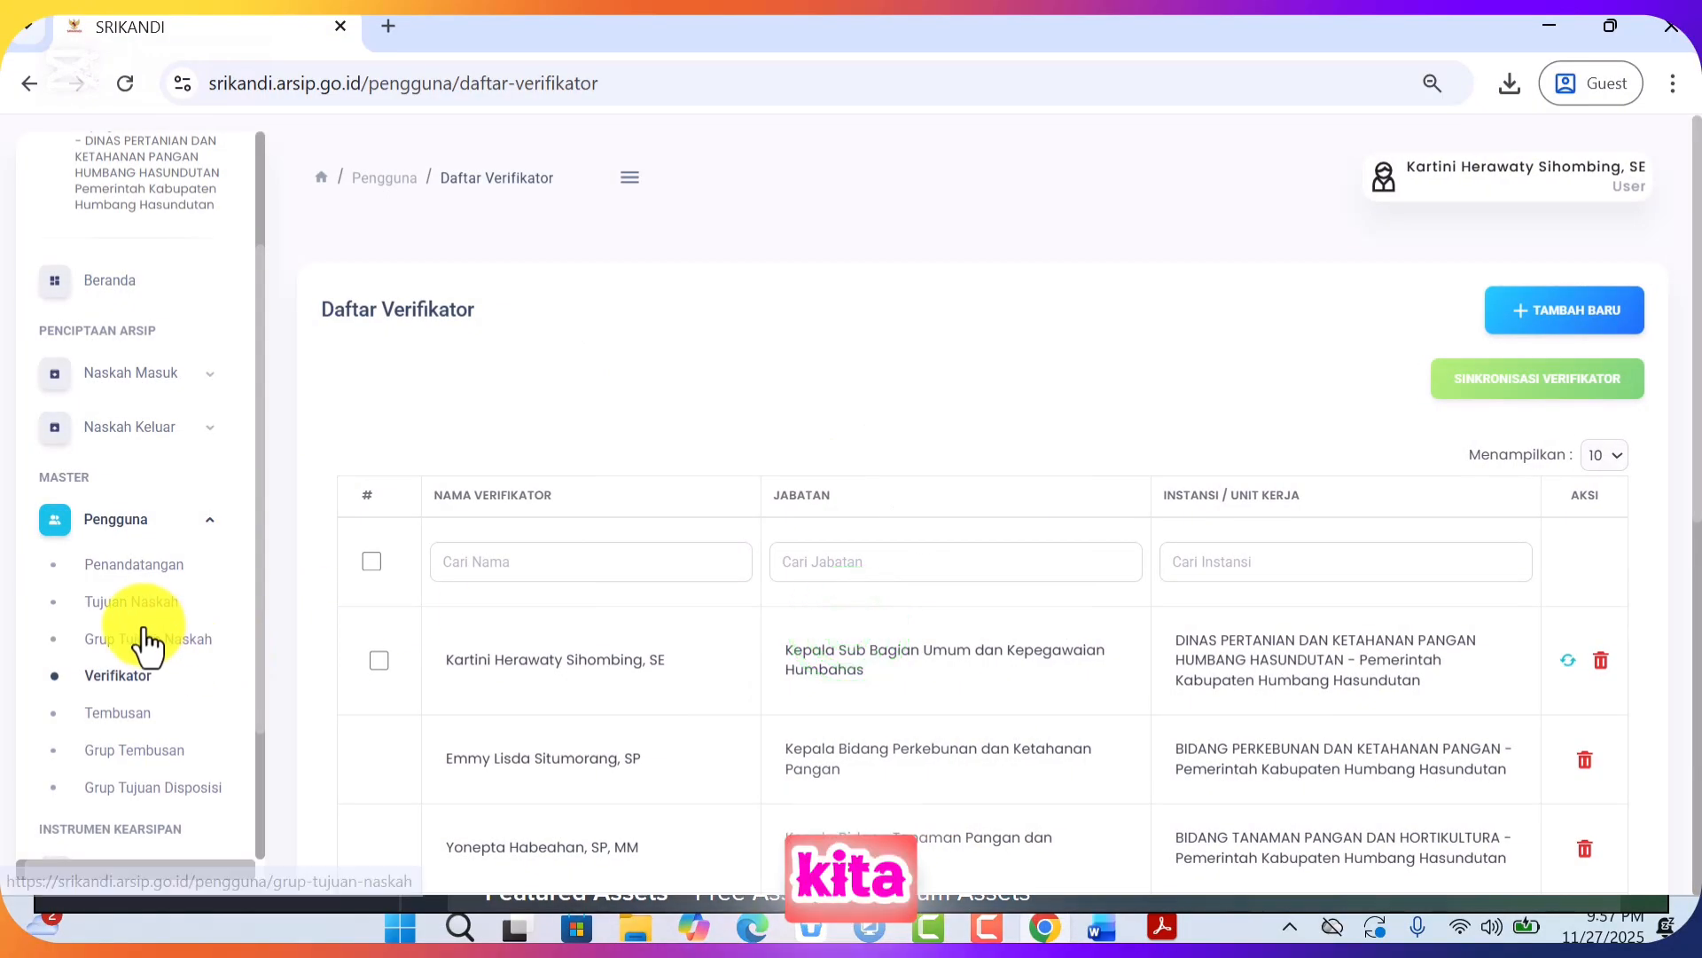
Open the Daftar Penandatangan page that lists the letter signatories
{"action": "left_click", "coordinate": [135, 601]}
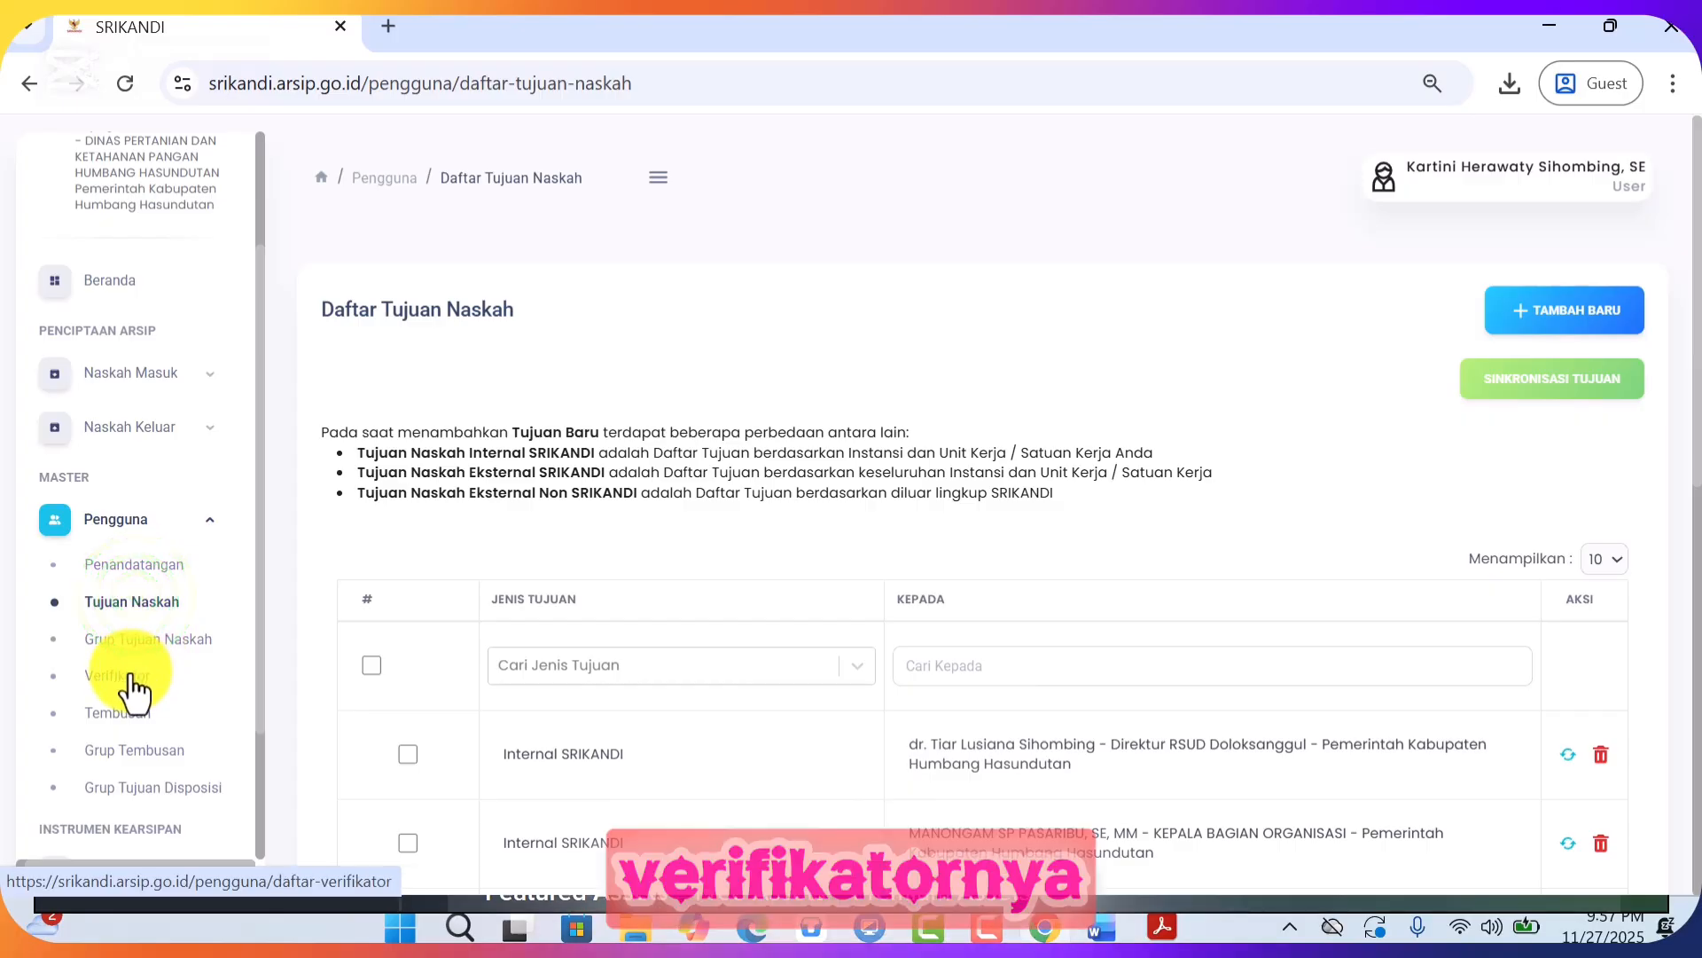
{"action": "left_click", "coordinate": [133, 676]}
{"action": "left_click", "coordinate": [136, 572]}
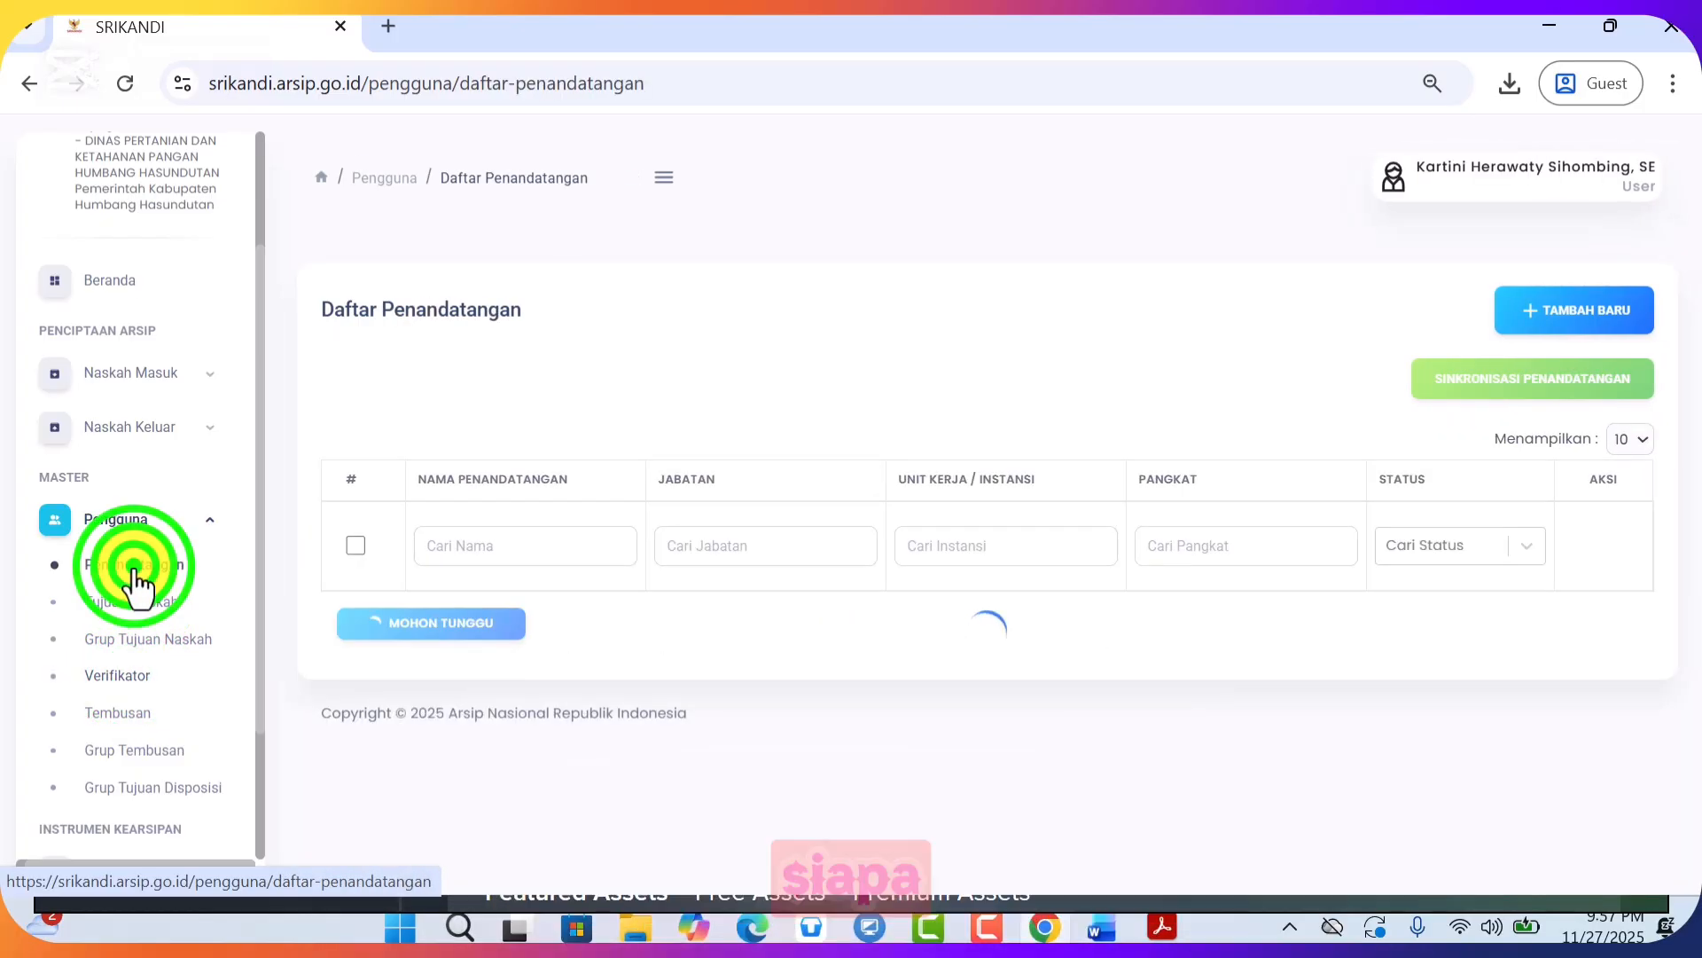
{"action": "left_click", "coordinate": [1570, 315]}
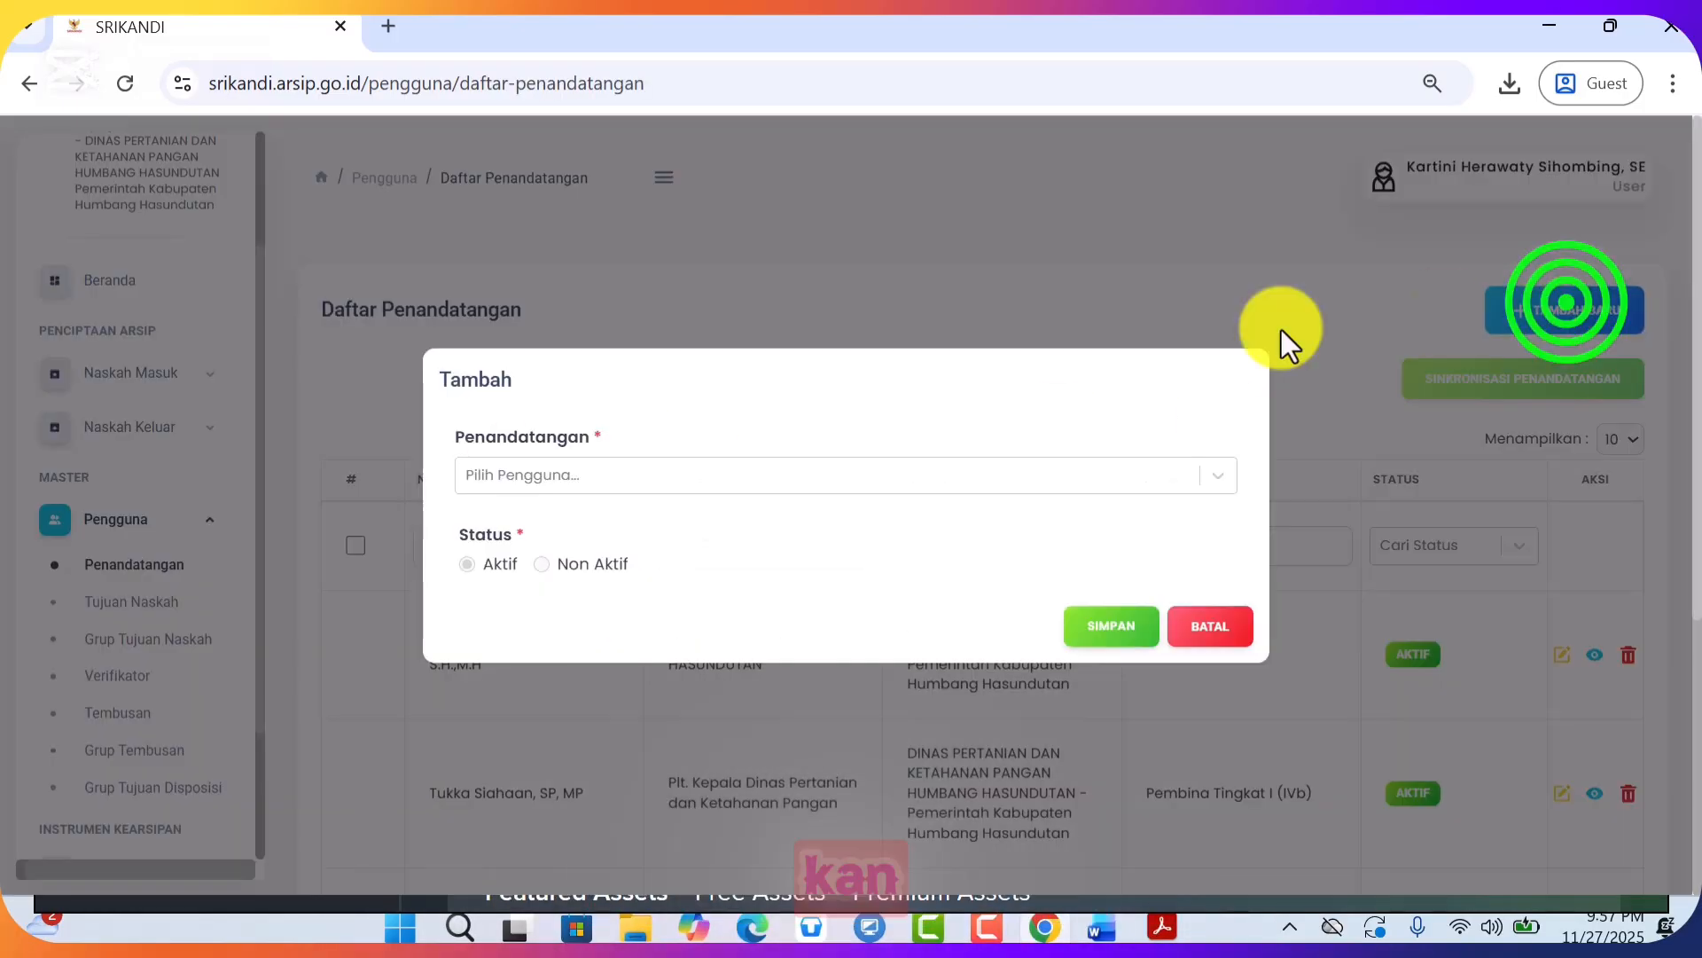
{"action": "left_click", "coordinate": [690, 477]}
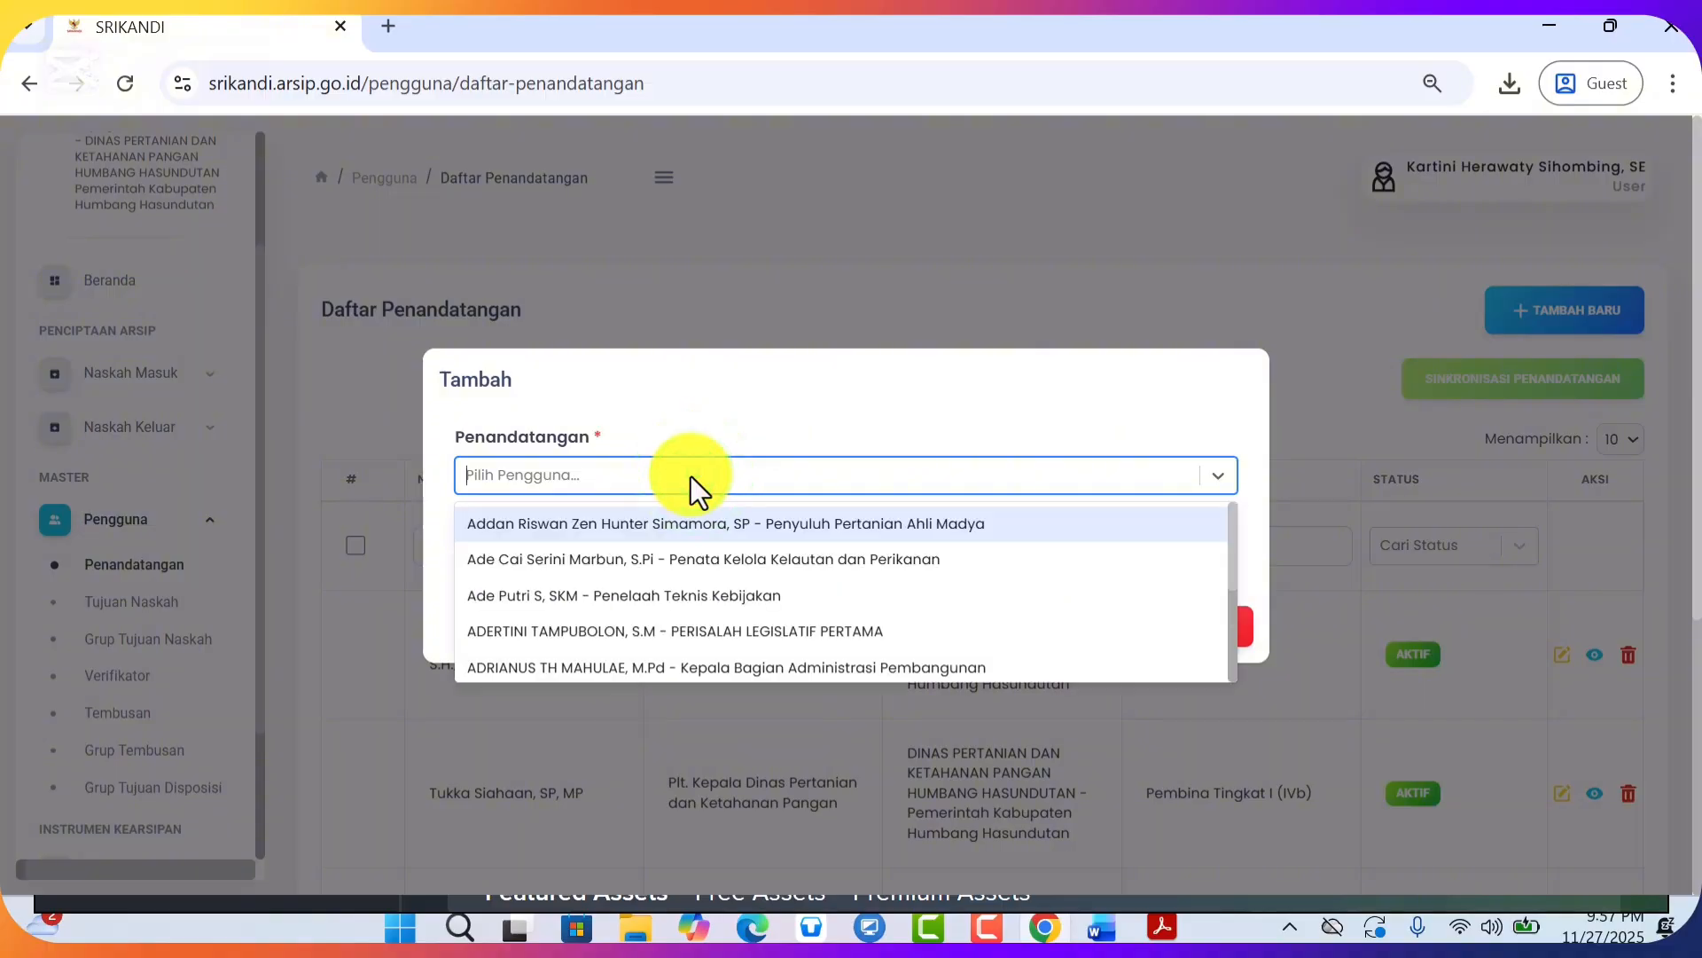
{"action": "type", "text": "TUK"}
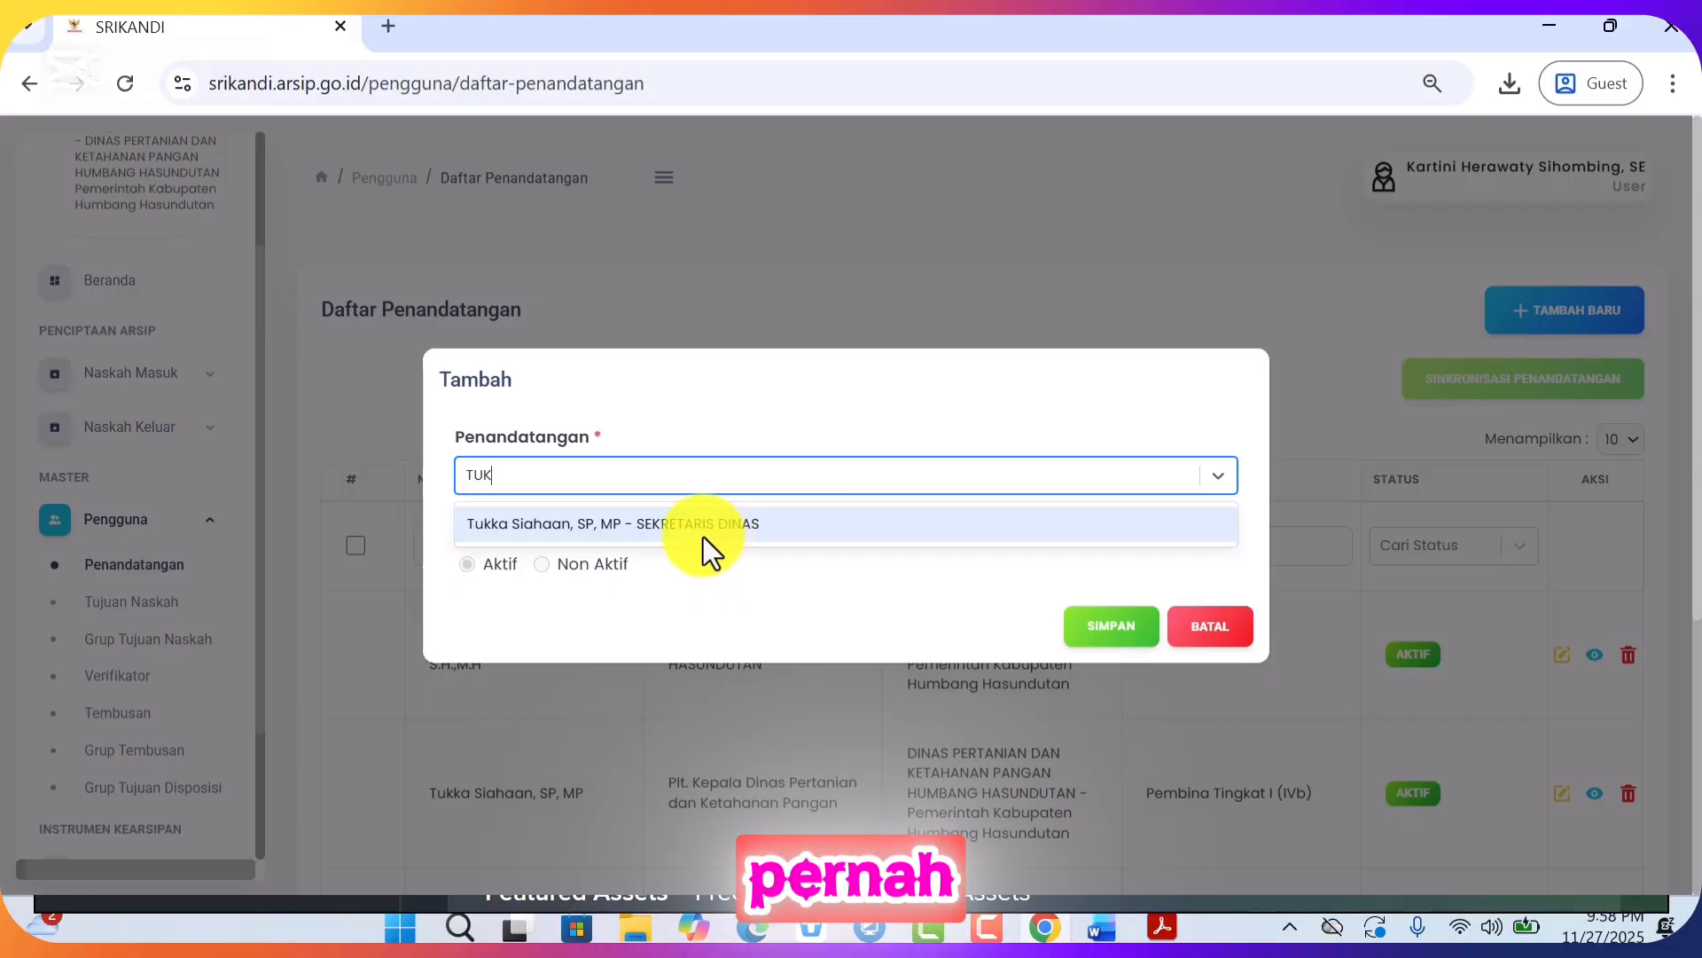
{"action": "left_click", "coordinate": [704, 536]}
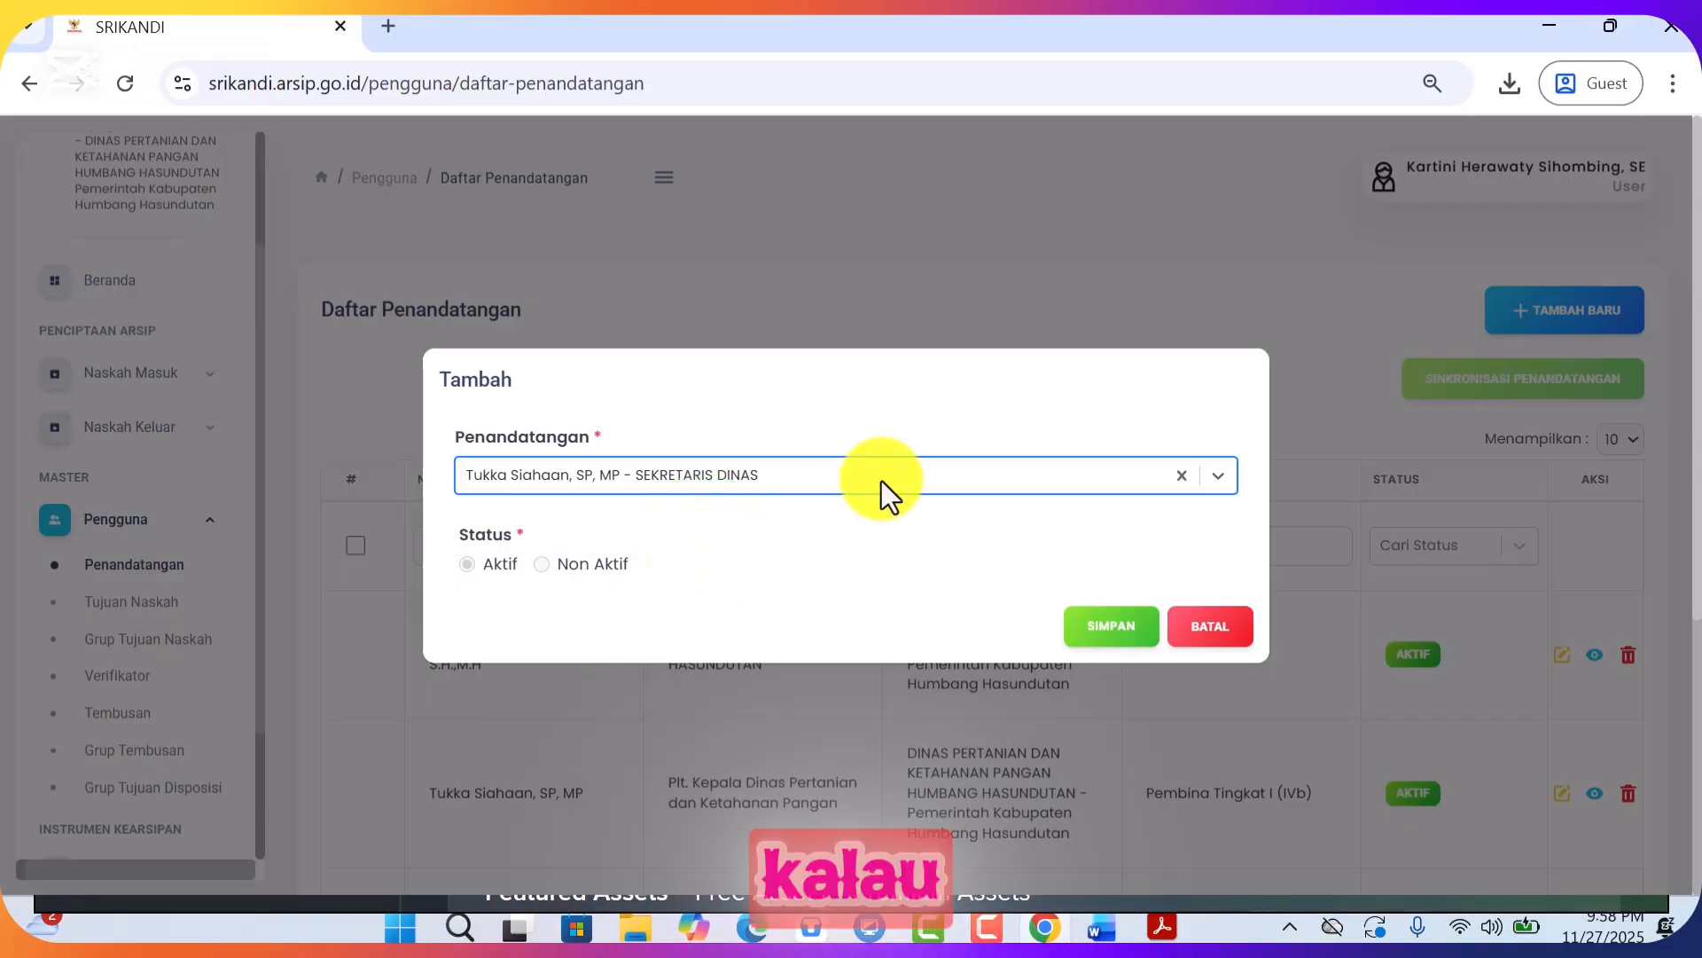
{"action": "left_click", "coordinate": [1184, 476]}
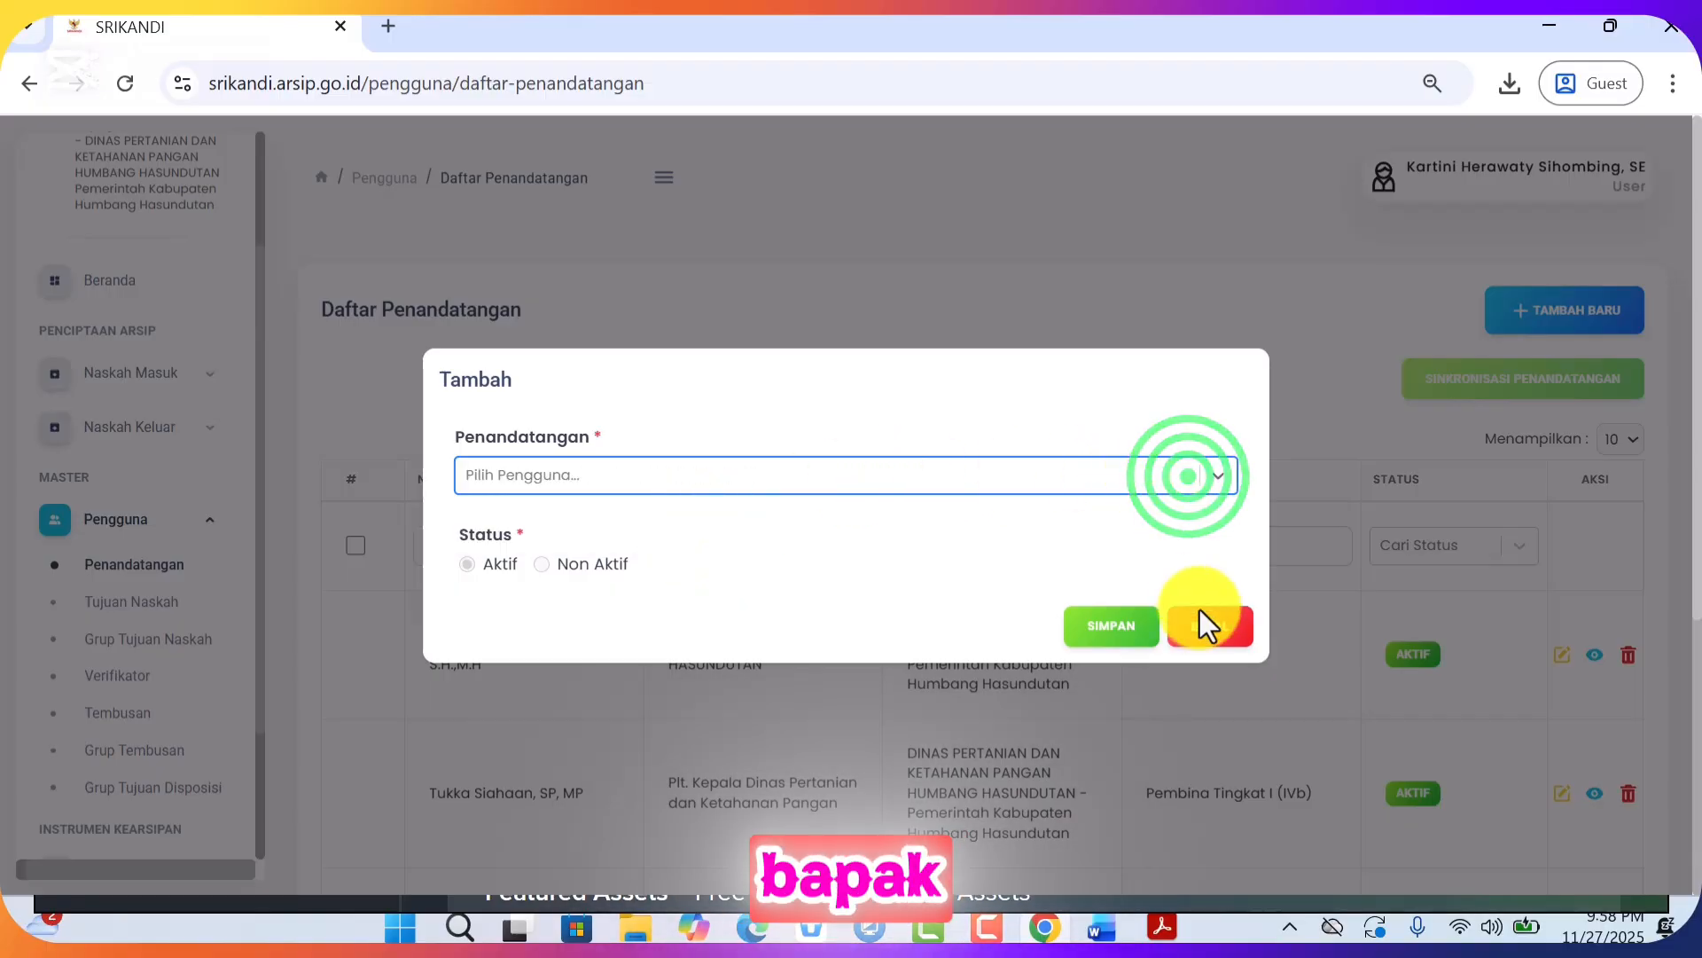
{"action": "left_click", "coordinate": [1208, 639]}
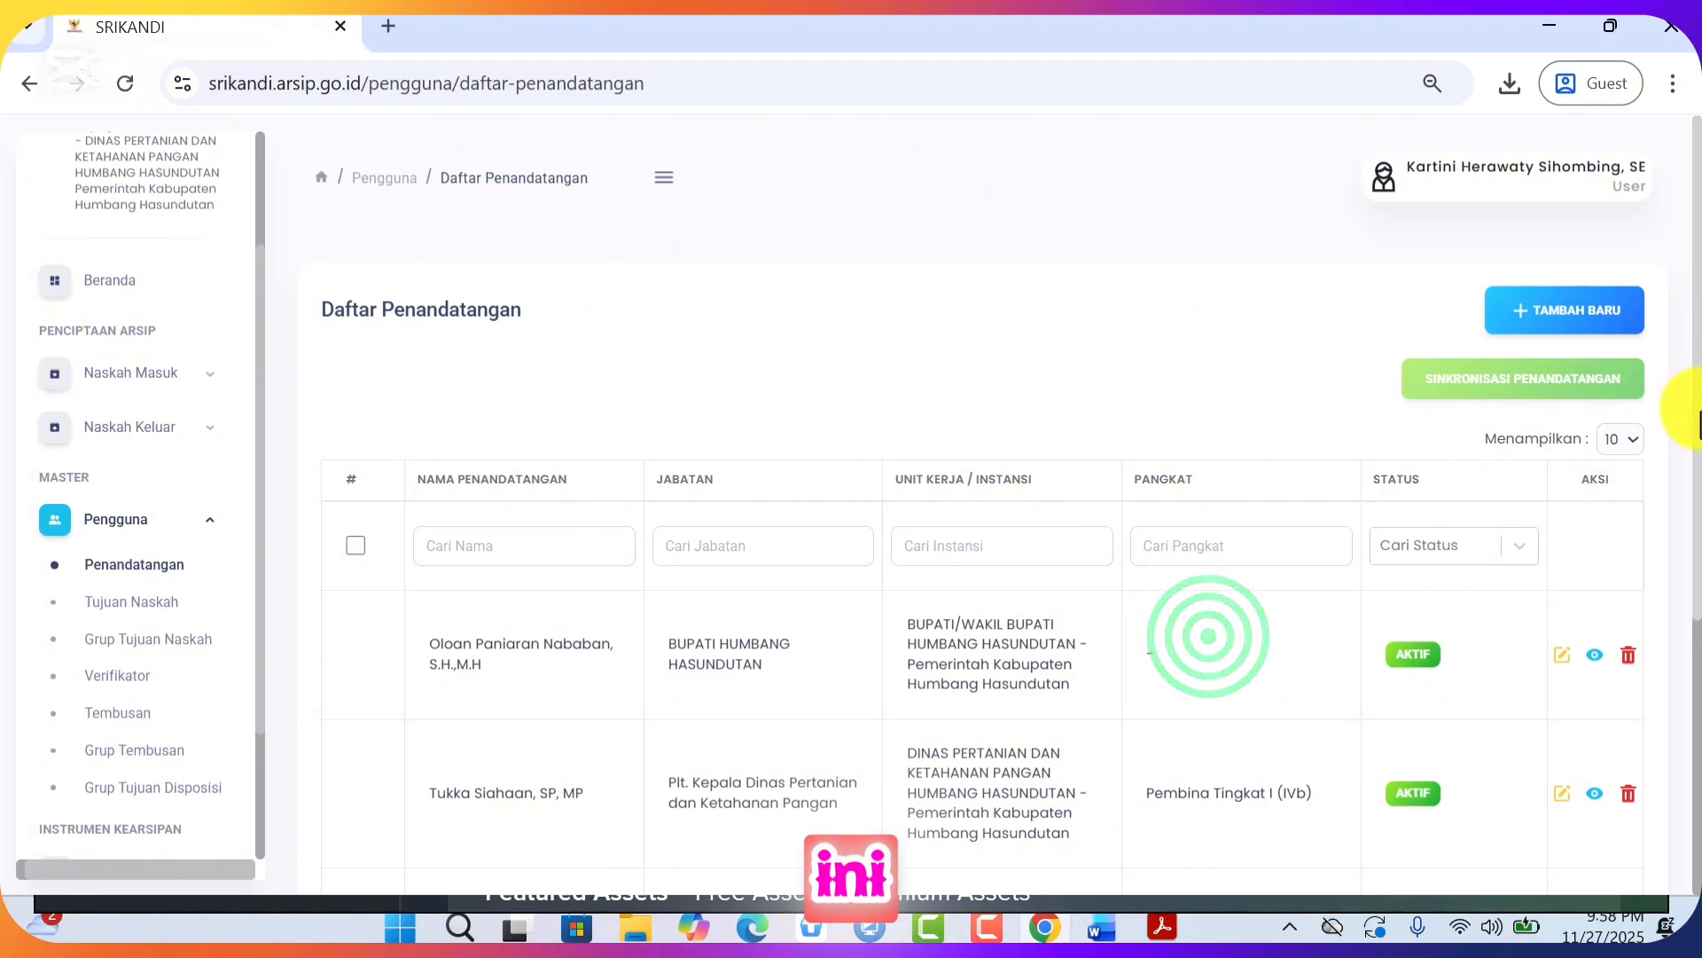
Review the registered signatories in Daftar Penandatangan, especially the Plt. Kepala Dinas Pertanian dan Ketahanan Pangan entry
{"action": "left_click_drag", "start_coordinate": [1696, 429], "coordinate": [1698, 665]}
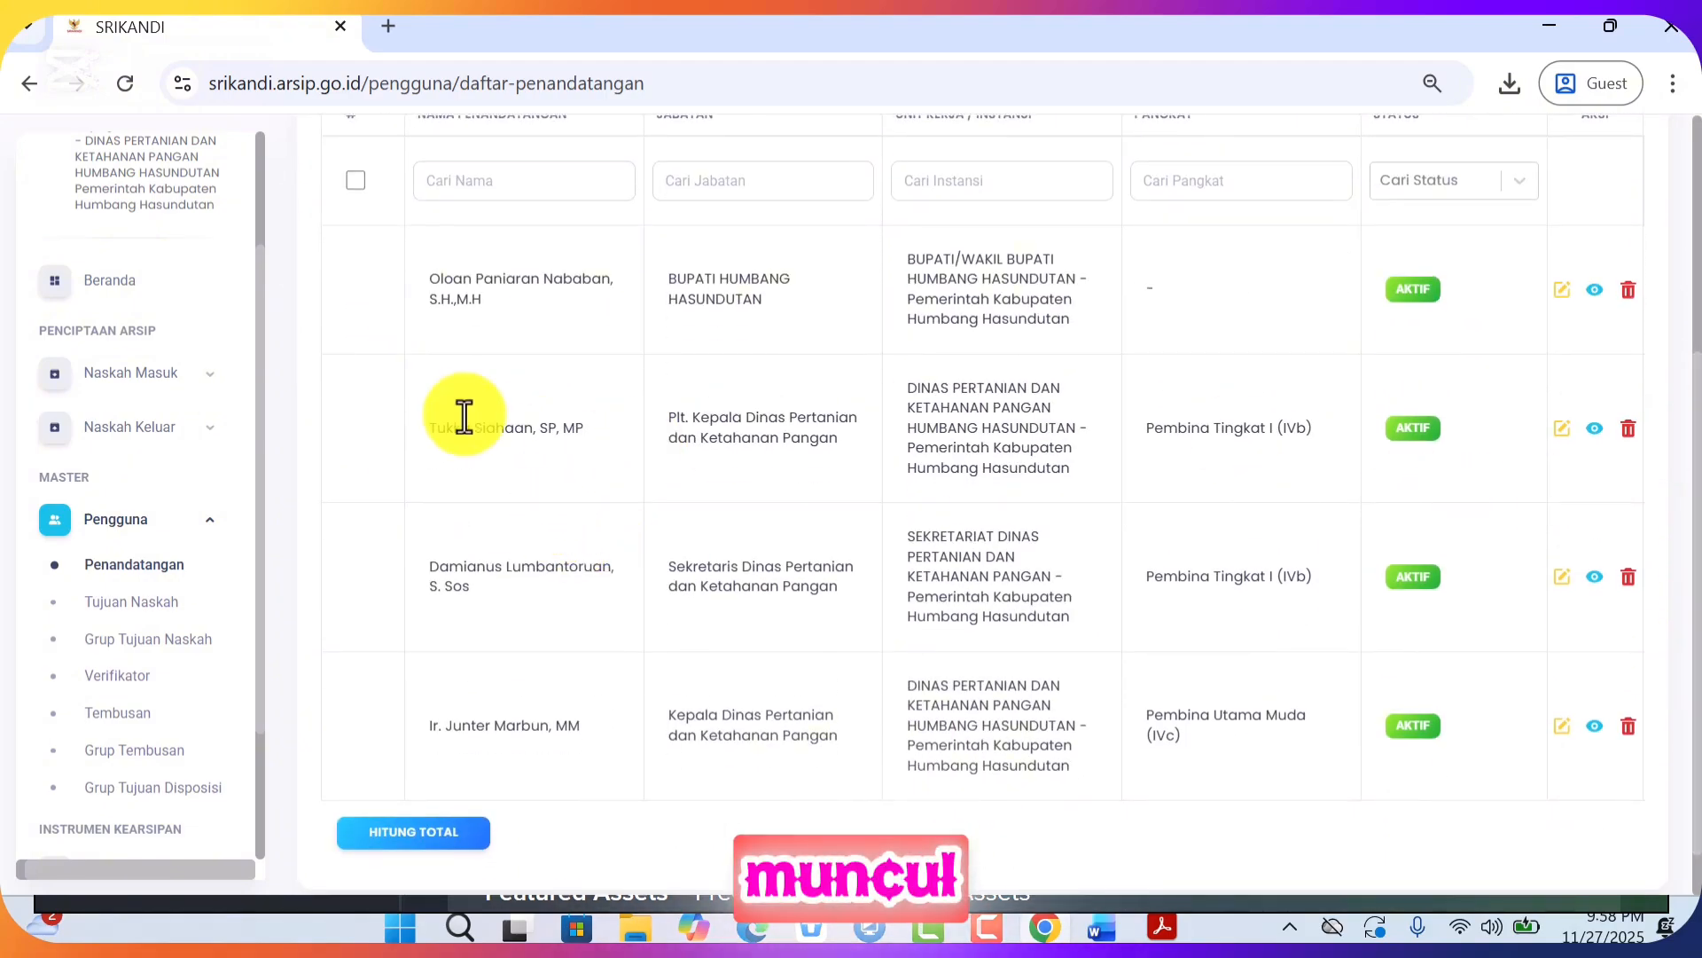
{"action": "left_click_drag", "start_coordinate": [433, 417], "coordinate": [1601, 438]}
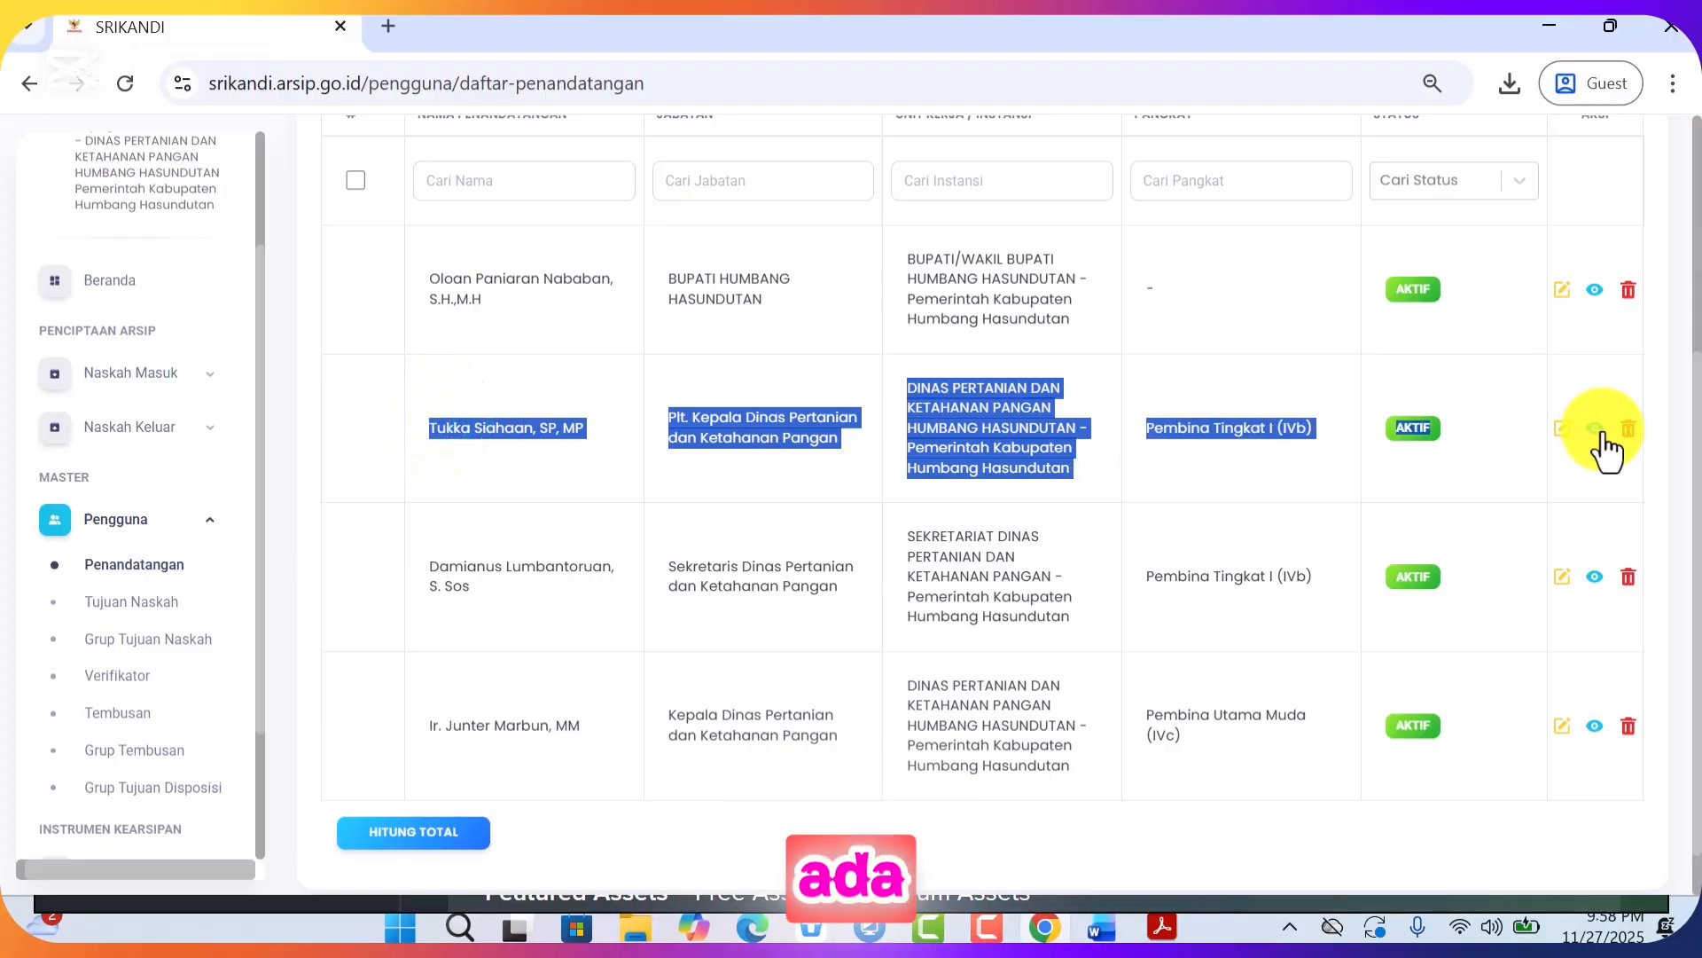
{"action": "left_click", "coordinate": [258, 537]}
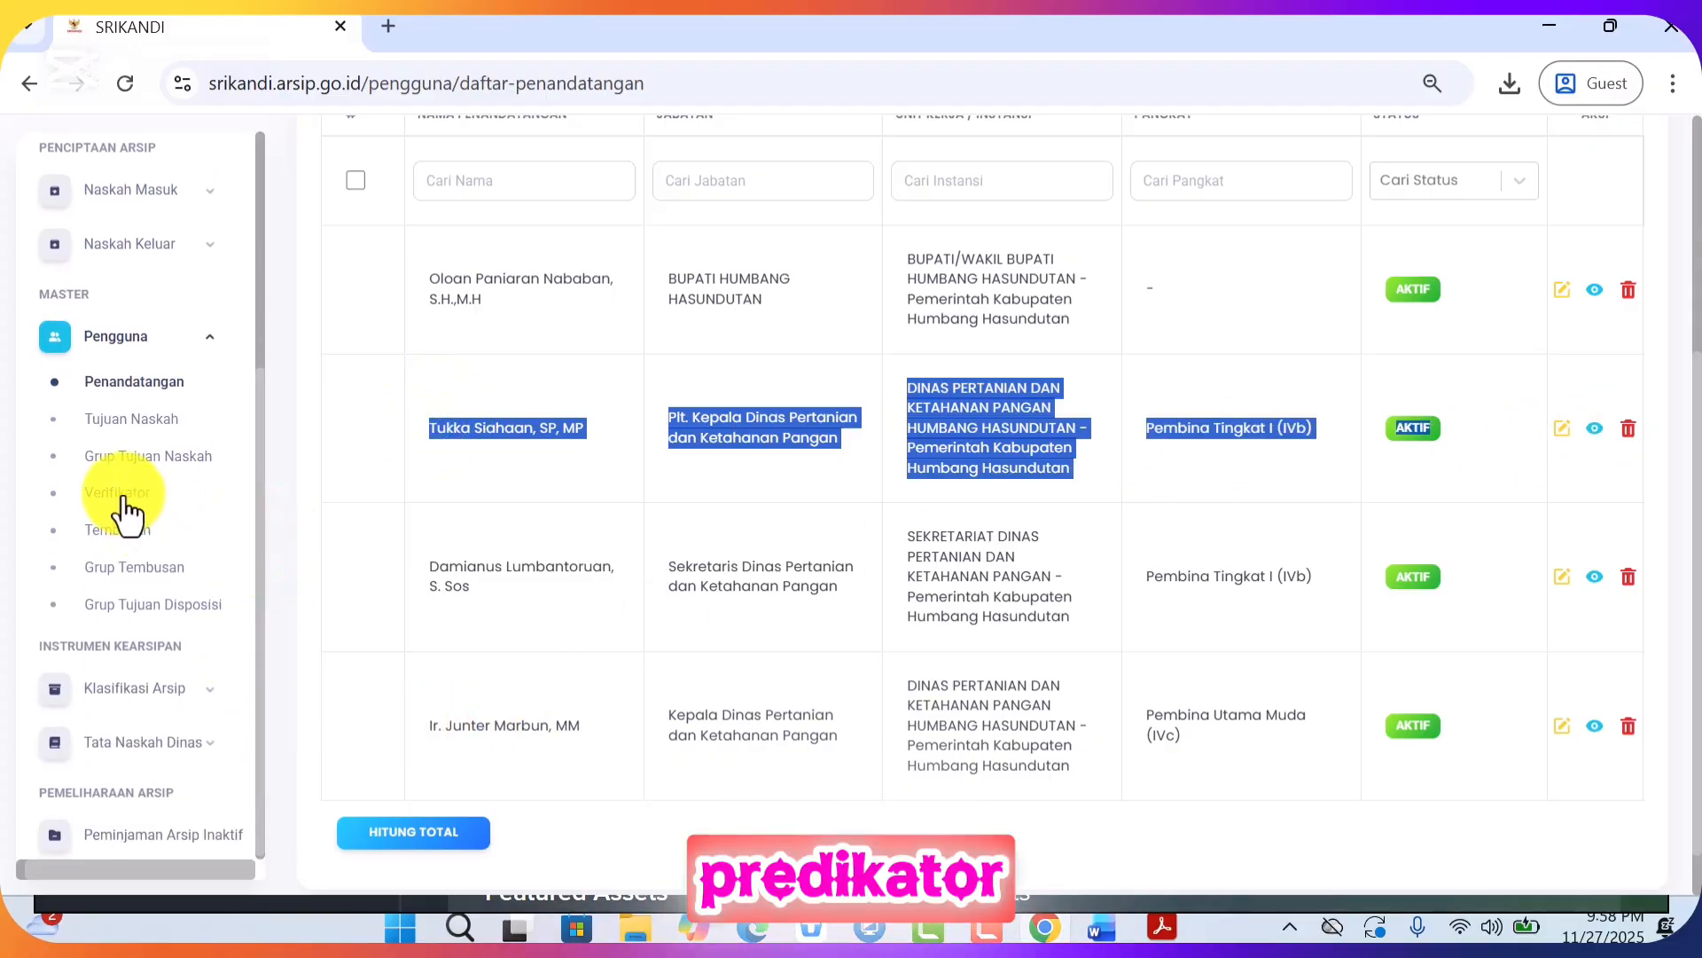
{"action": "left_click", "coordinate": [125, 496]}
{"action": "left_click", "coordinate": [141, 383]}
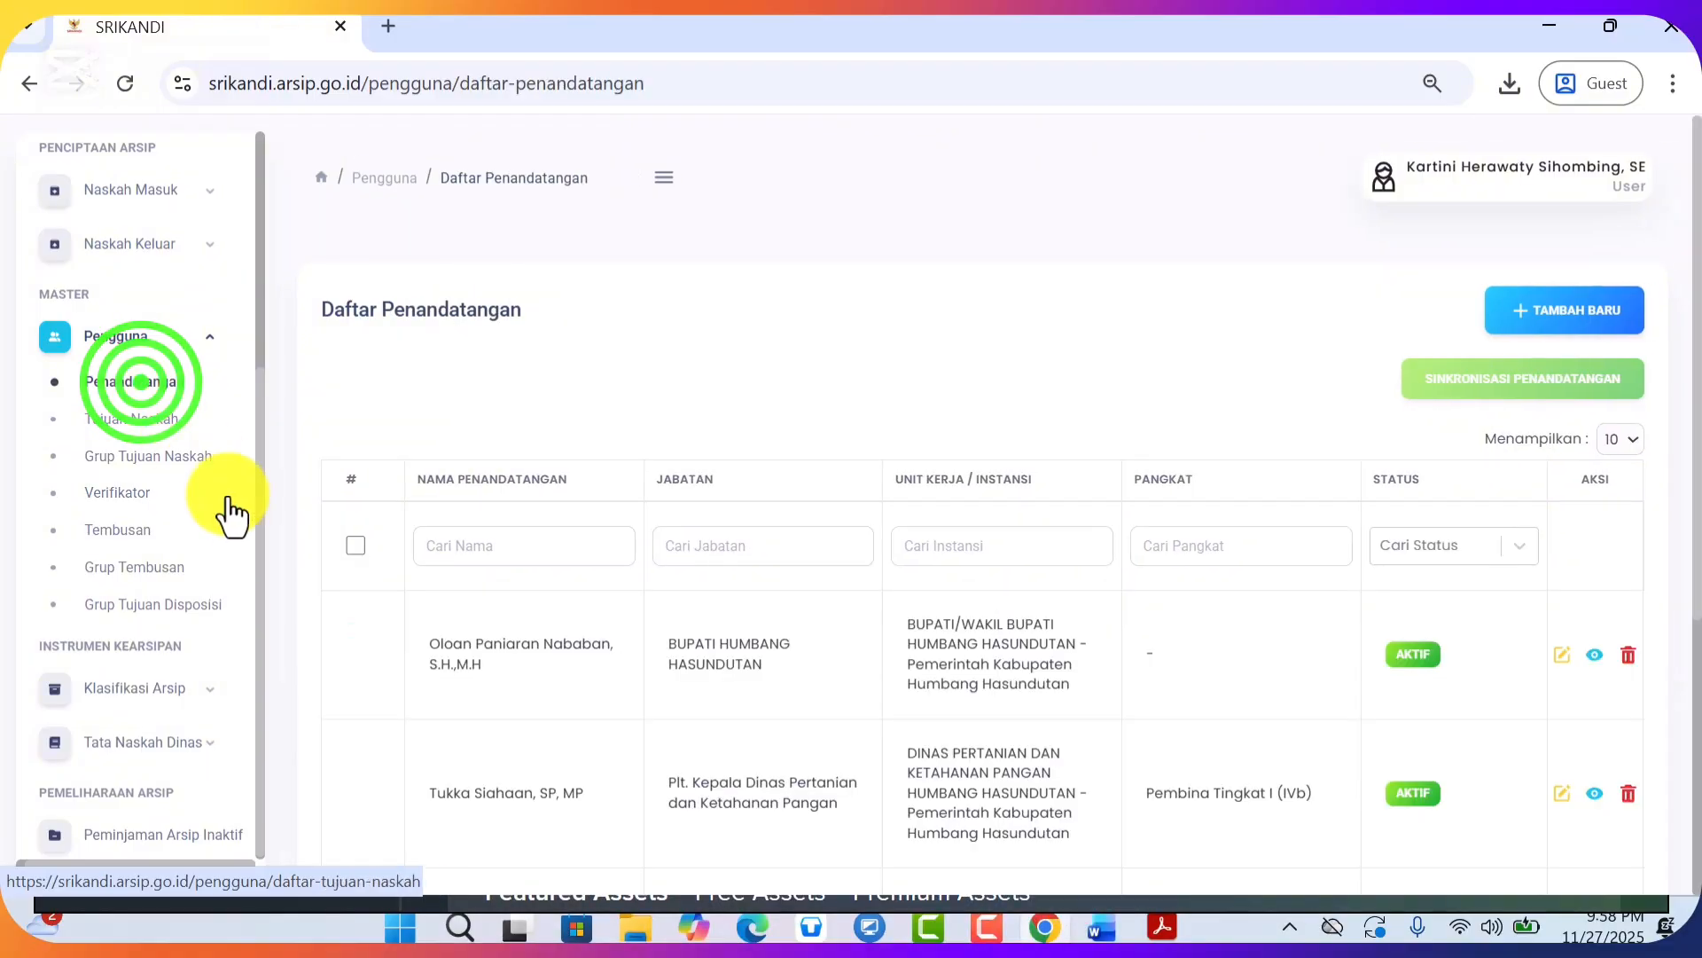
Start a new outgoing letter registration and set Dikirimkan melalui to DINAS PERTANIAN DAN KETAHANAN PANGAN HUMBANG HASUNDUTAN
{"action": "left_click_drag", "start_coordinate": [257, 449], "coordinate": [269, 316]}
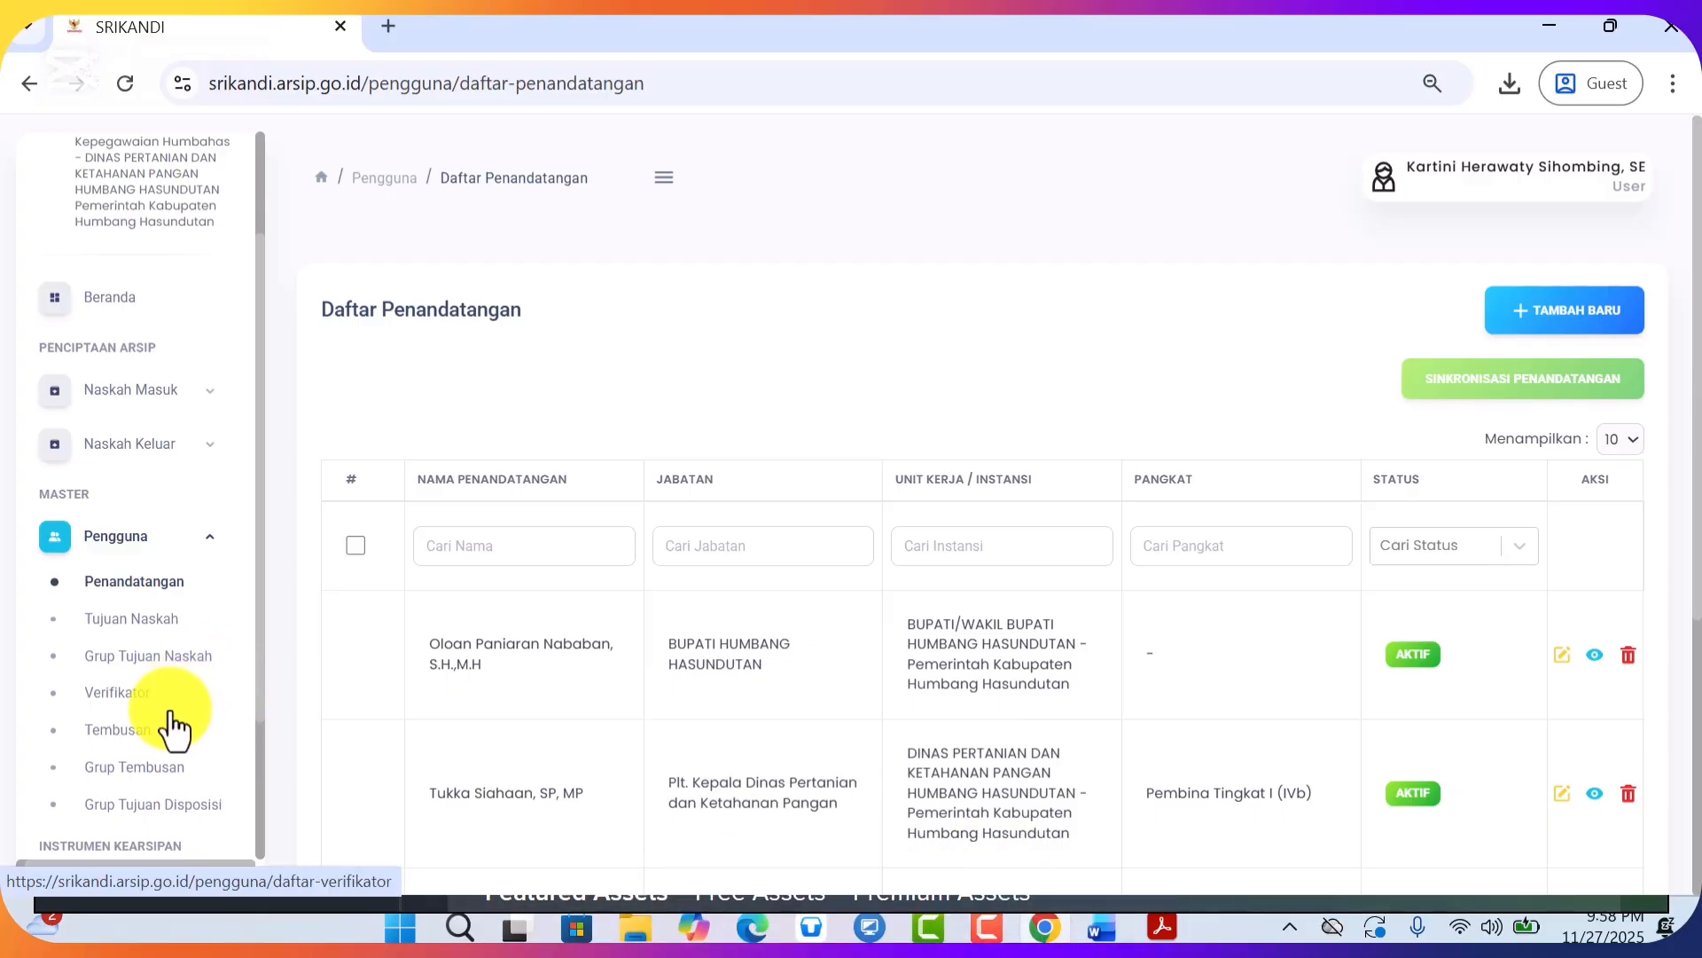
{"action": "left_click", "coordinate": [124, 461]}
{"action": "left_click", "coordinate": [142, 488]}
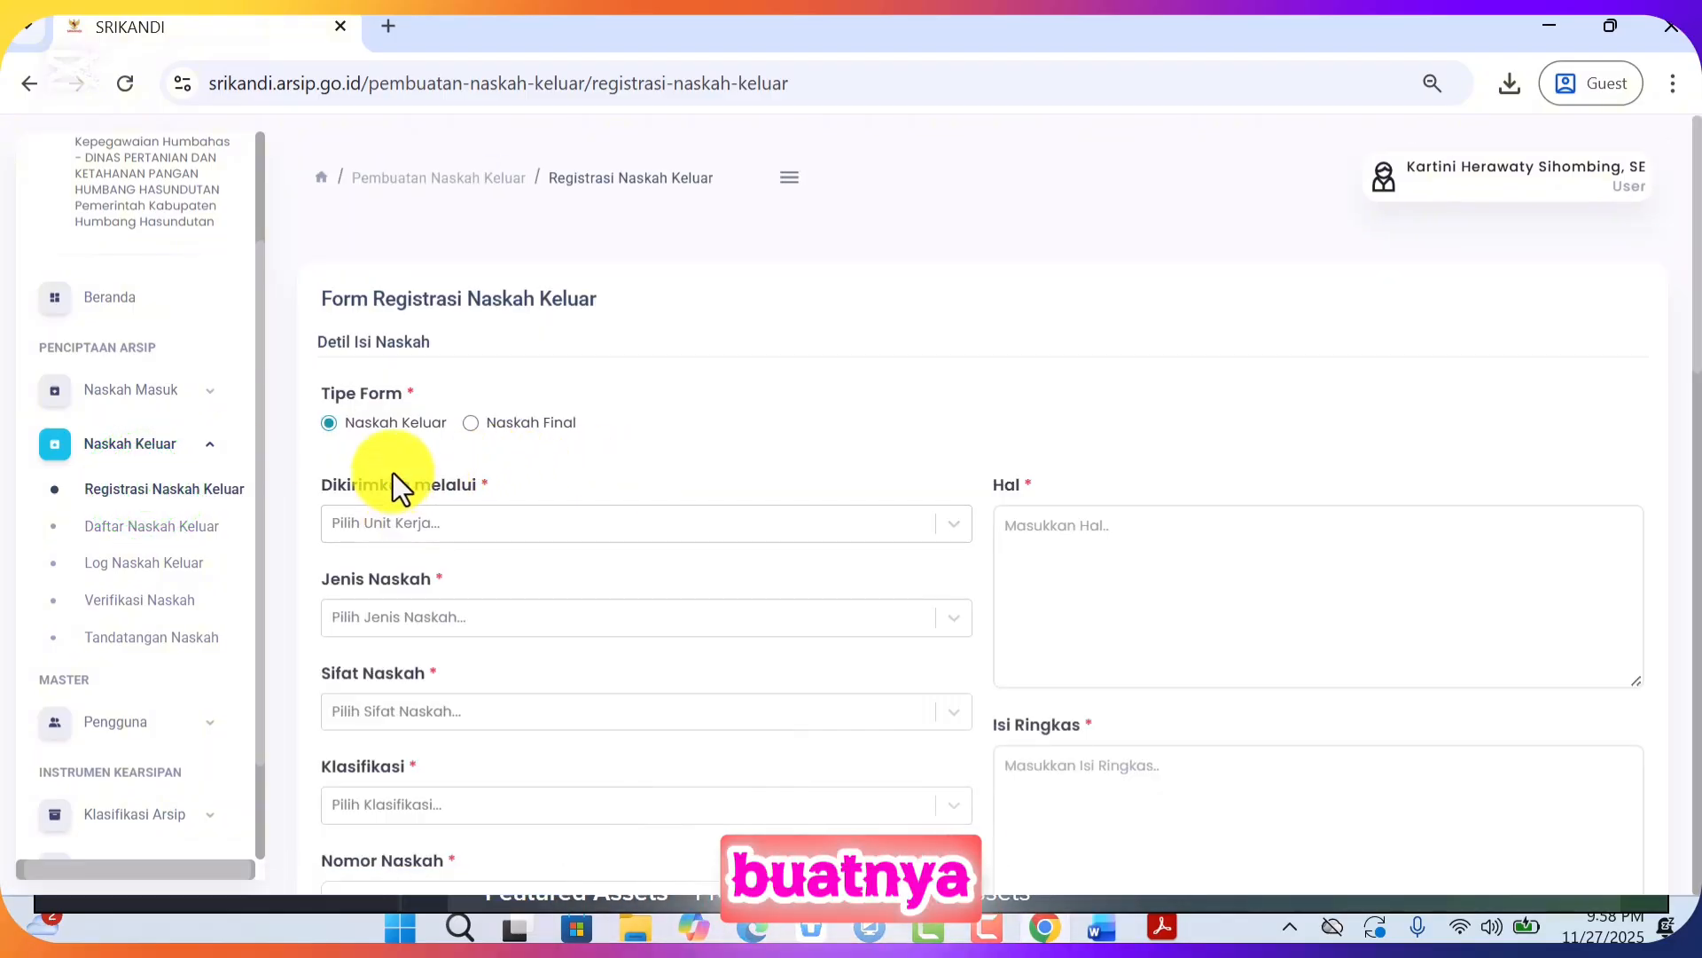
{"action": "left_click", "coordinate": [400, 524]}
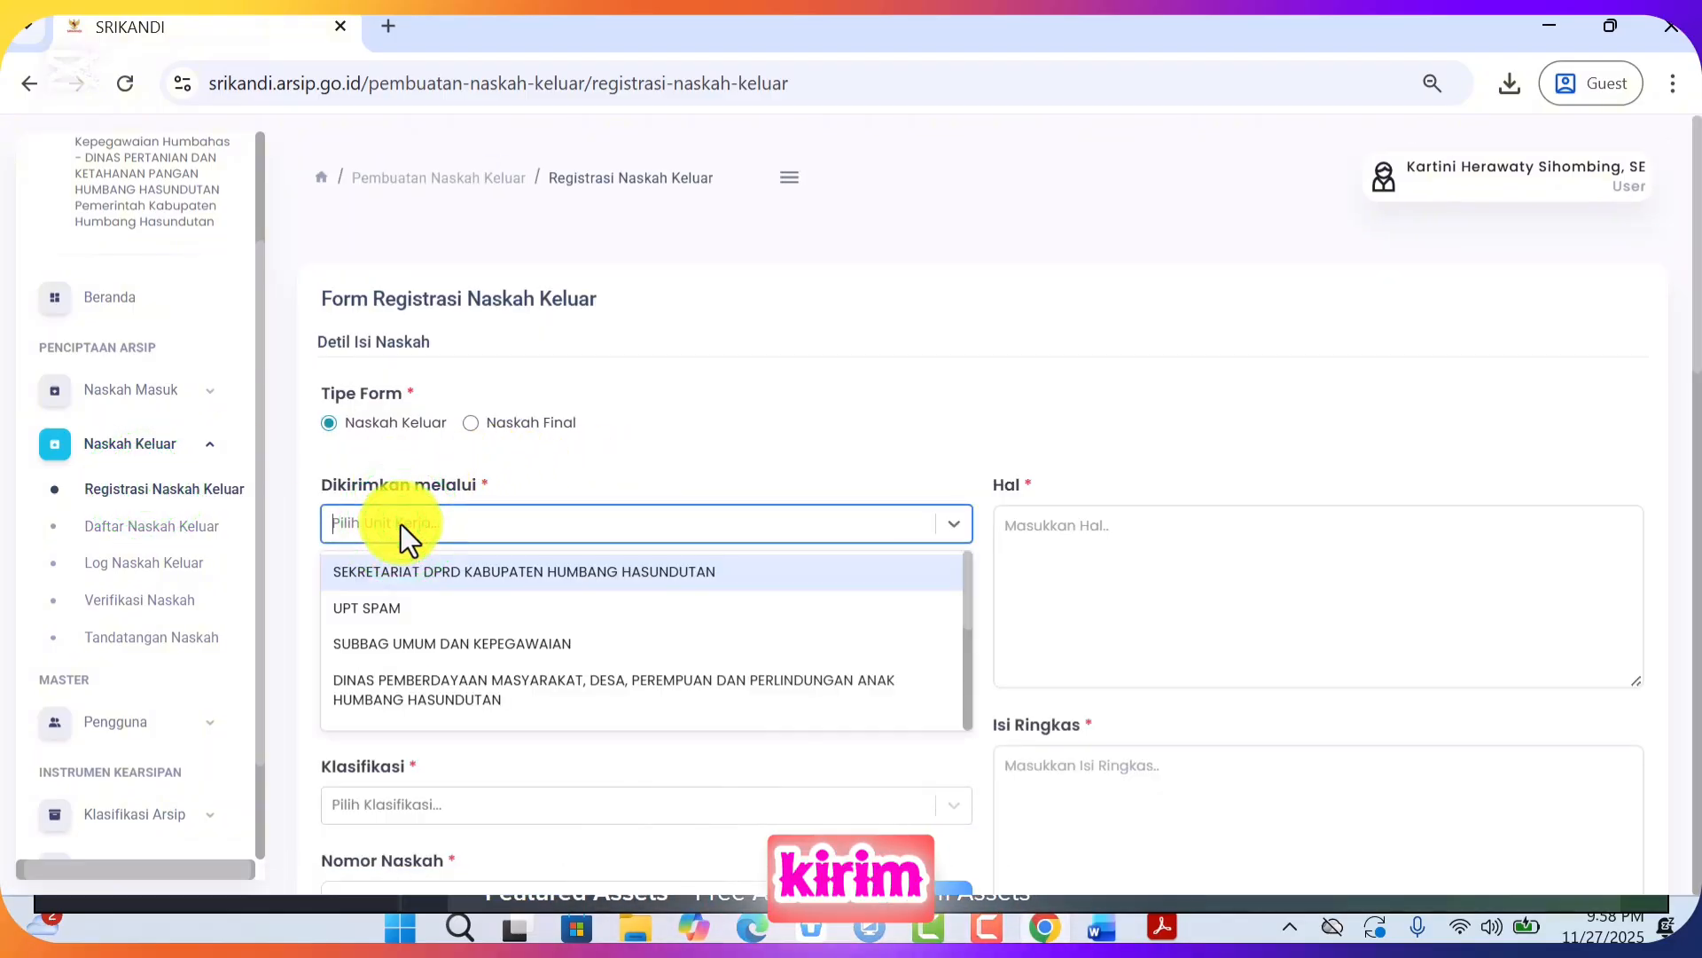
{"action": "type", "text": "DINAS PERTANIA"}
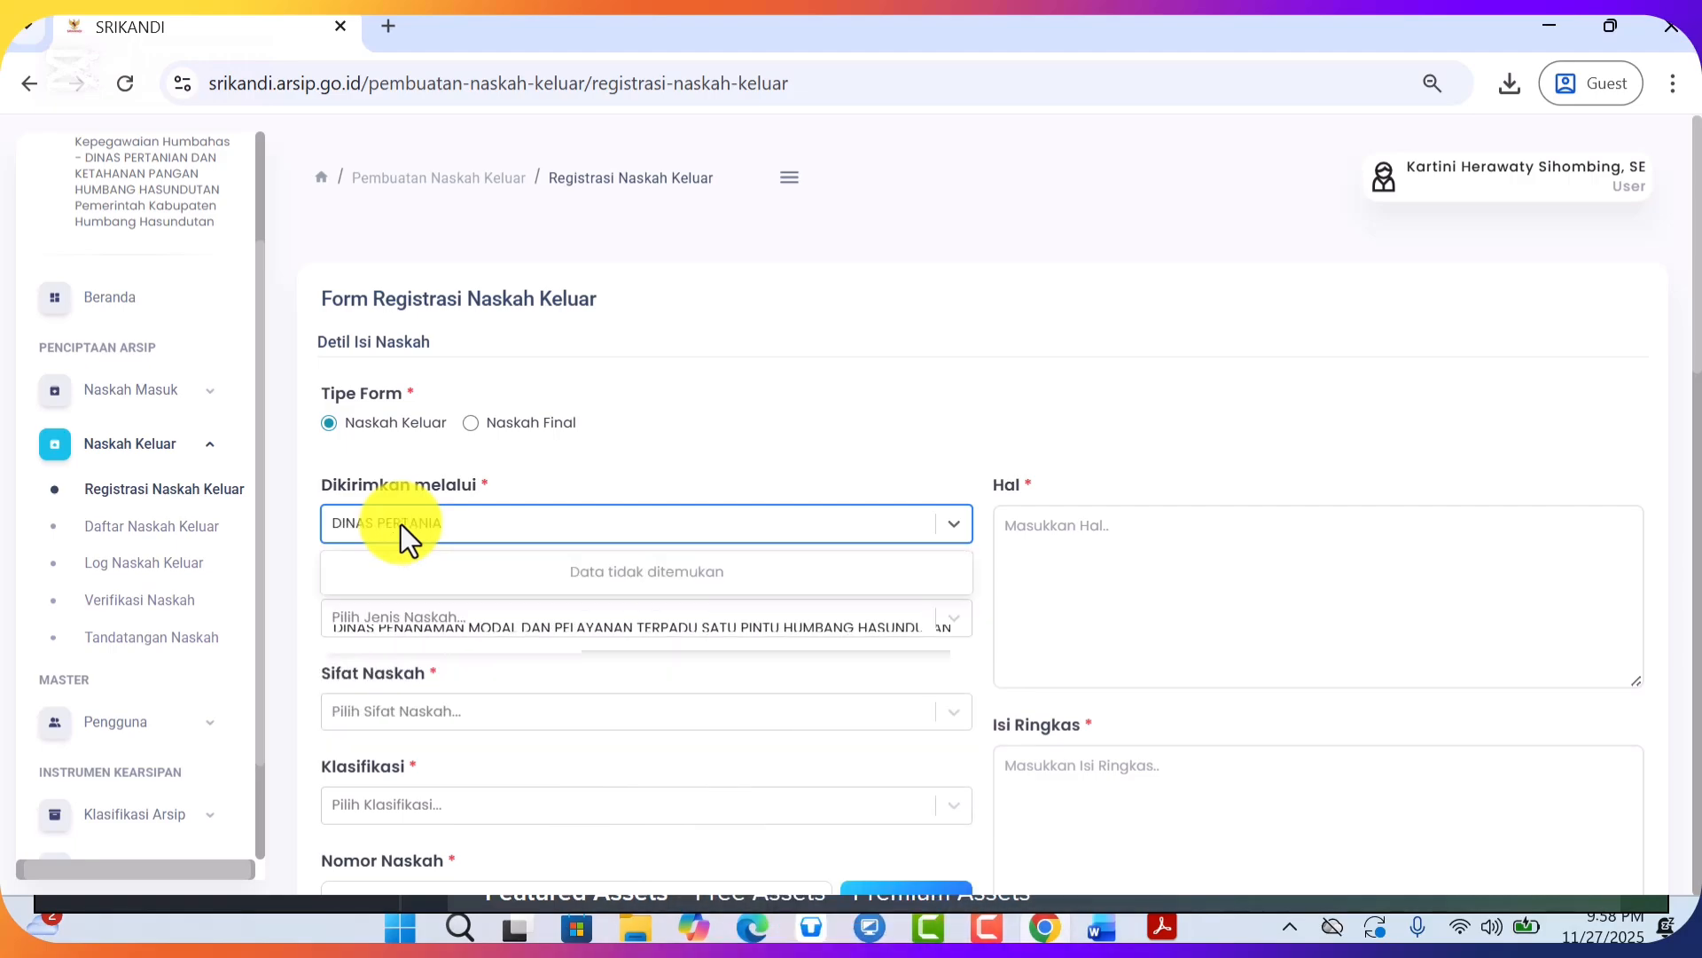
{"action": "left_click", "coordinate": [476, 562]}
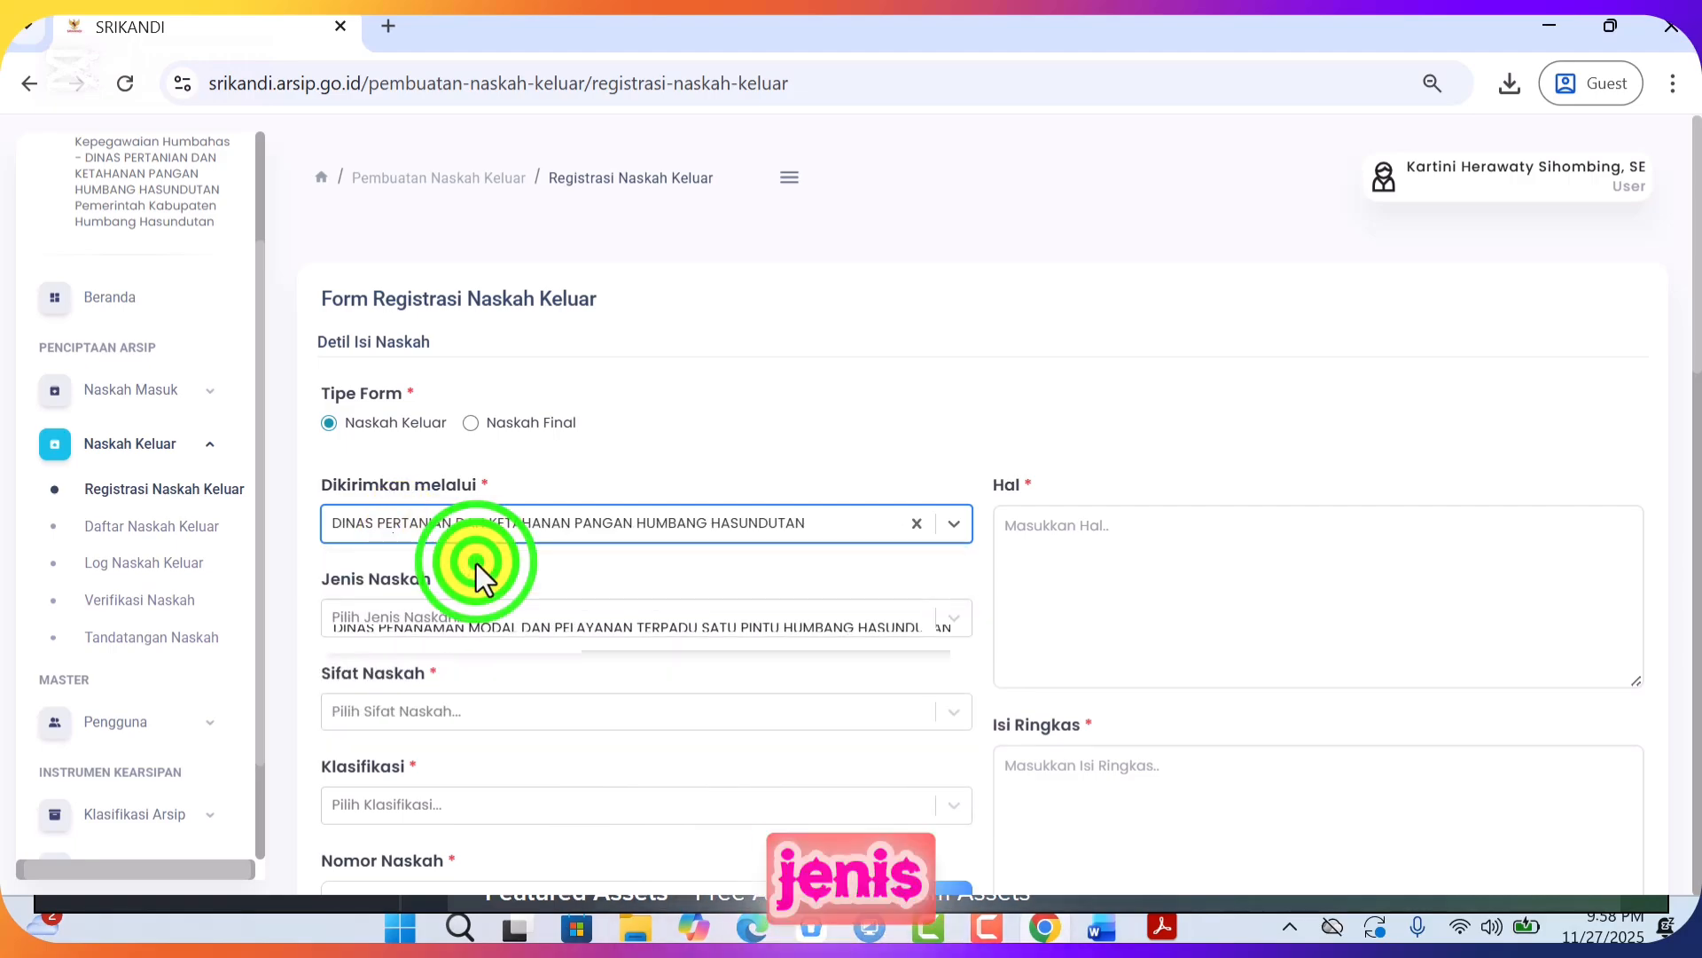
Set the letter's Jenis Naskah to SURAT DINAS KEPALA OPD and its Sifat Naskah to Biasa
{"action": "left_click", "coordinate": [447, 603]}
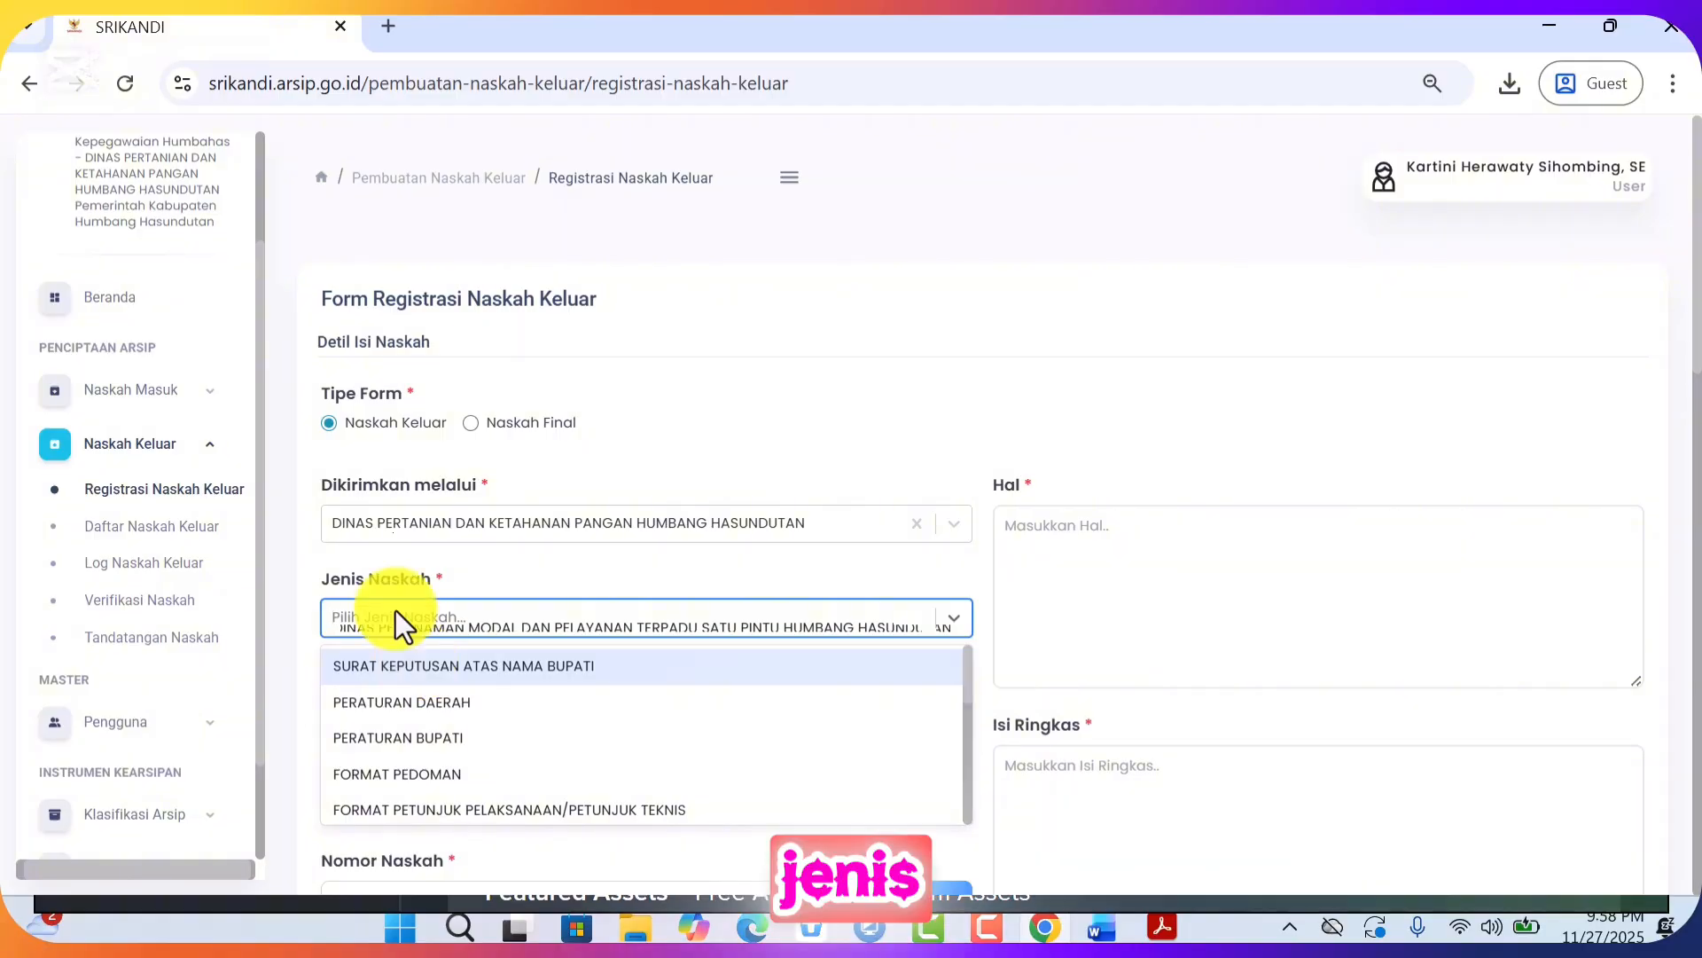
{"action": "type", "text": "SRAT"}
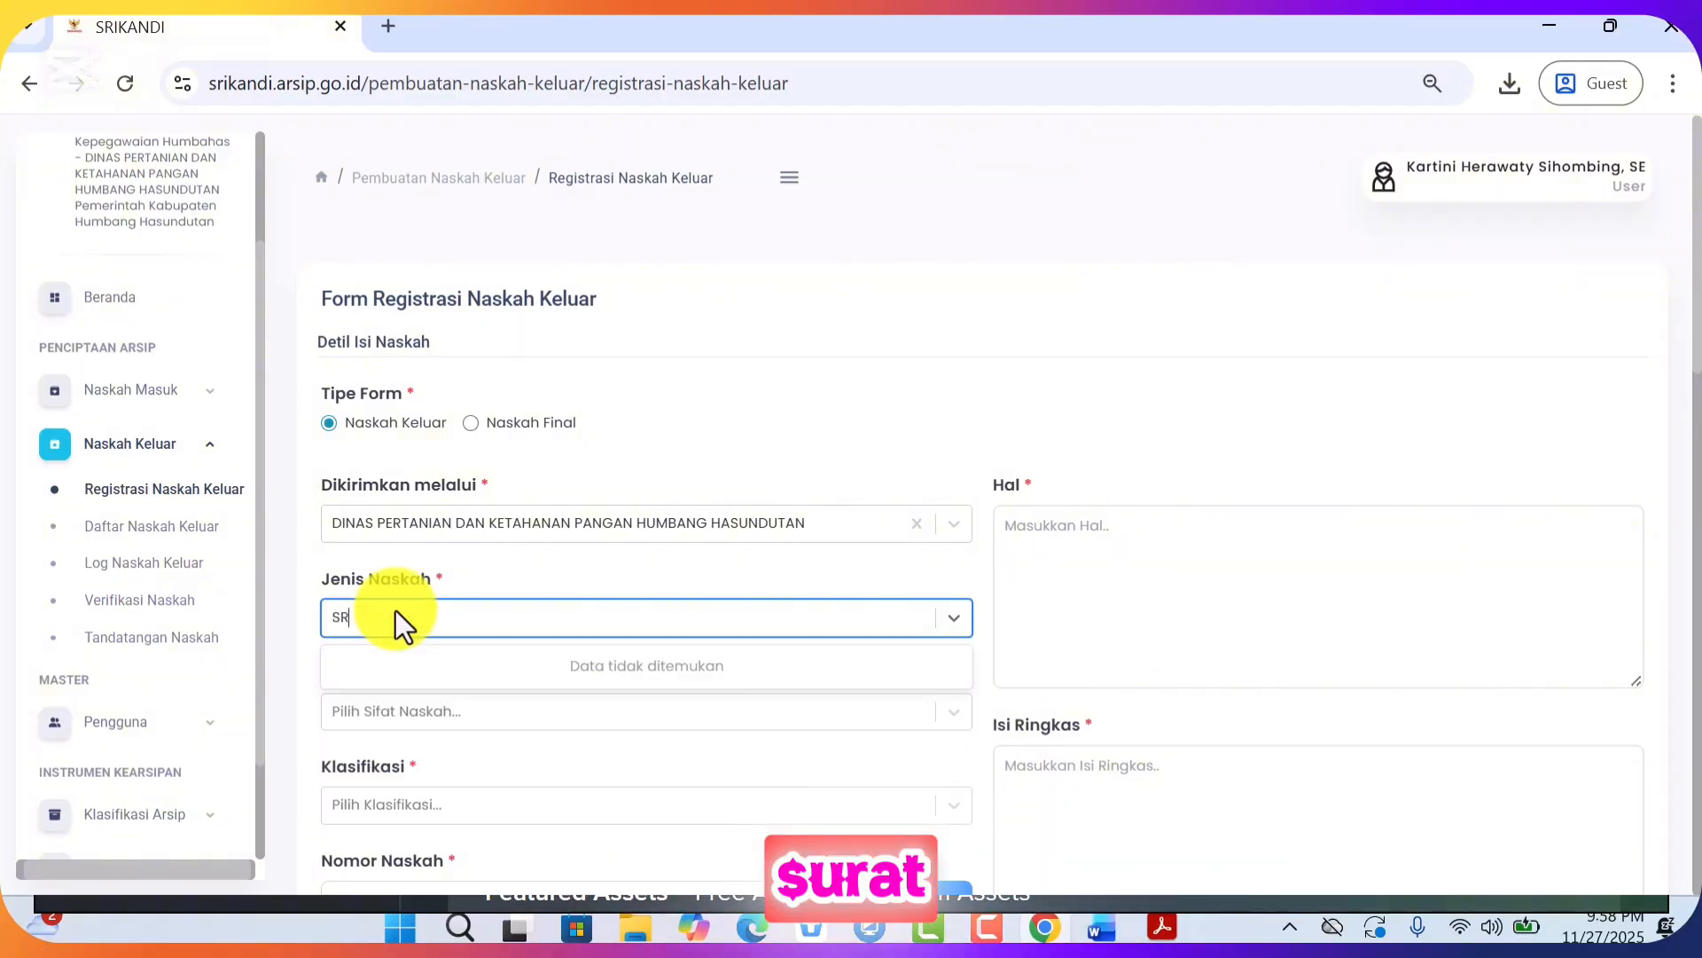
{"action": "key", "text": "BackSpace"}
{"action": "key", "text": "BackSpace"}
{"action": "key", "text": "BackSpace"}
{"action": "left_click", "coordinate": [396, 610]}
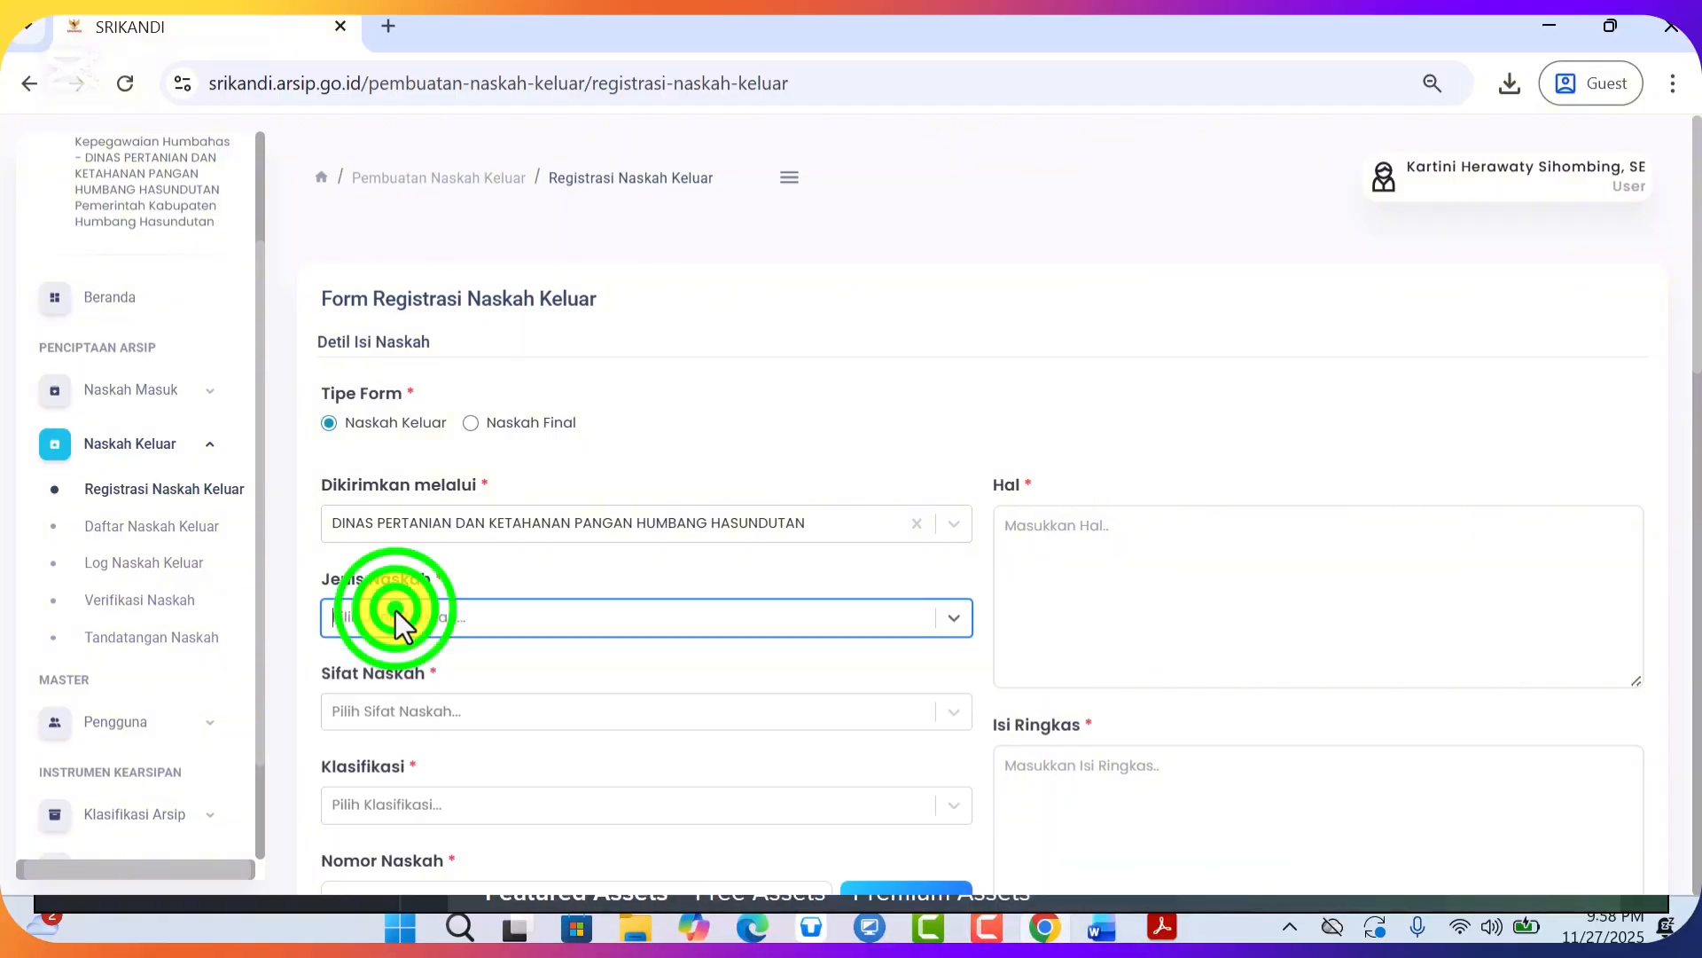
{"action": "left_click", "coordinate": [395, 610]}
{"action": "type", "text": "SRA"}
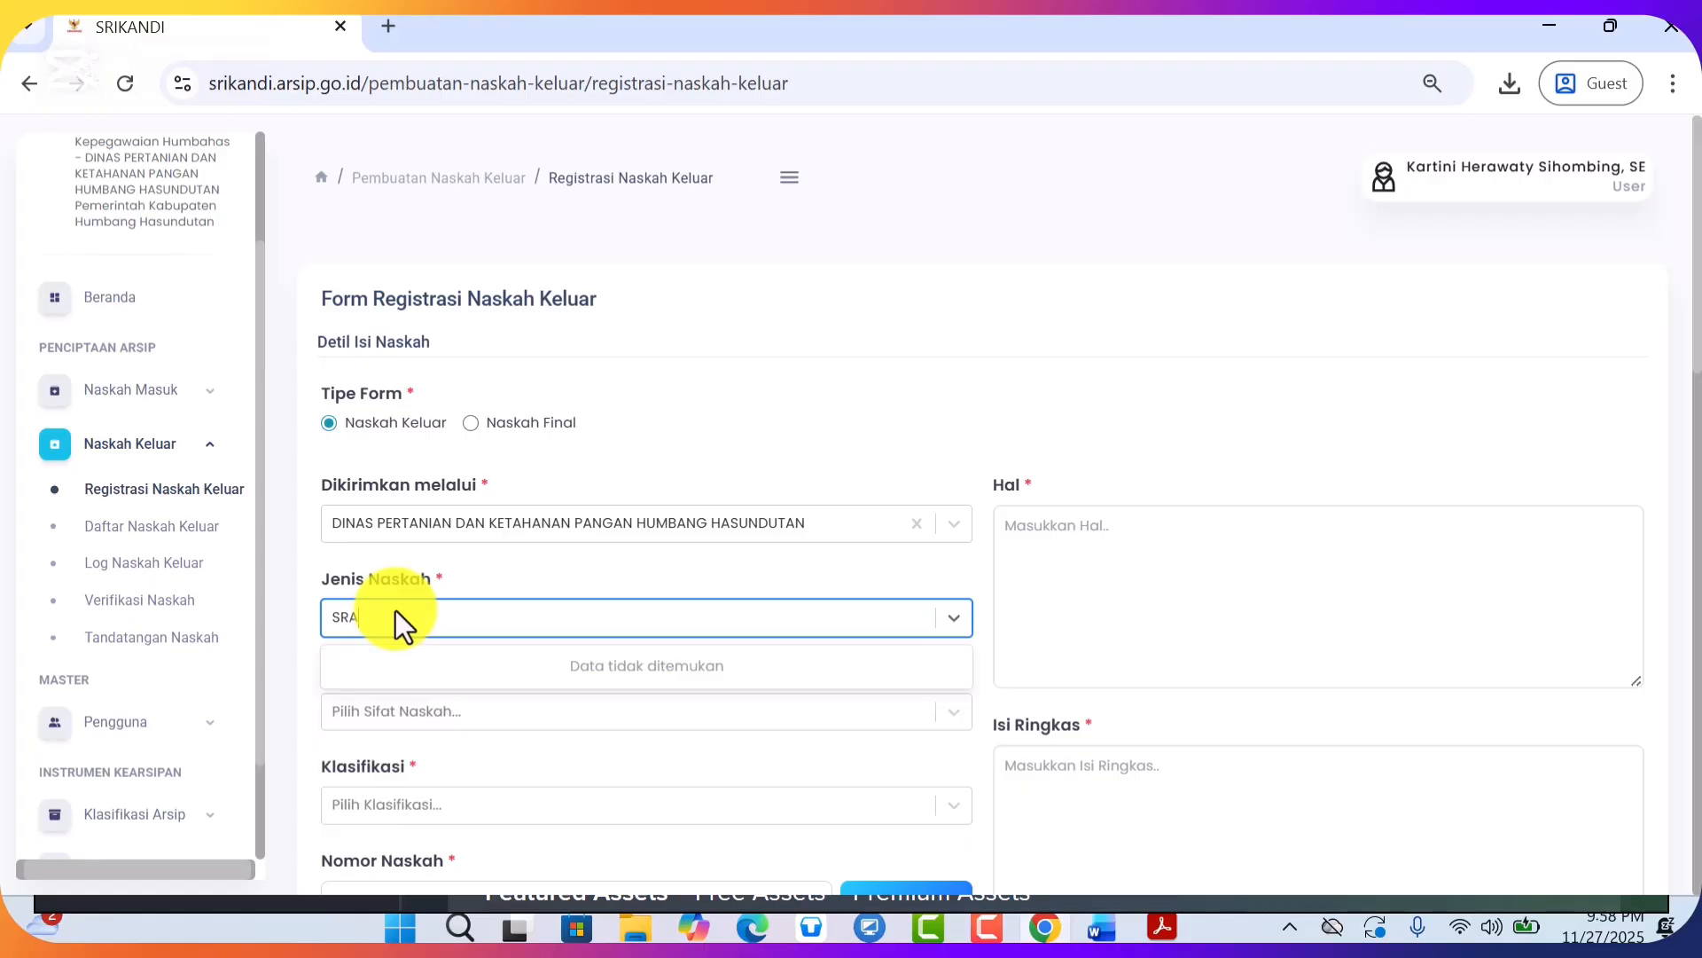
{"action": "key", "text": "BackSpace"}
{"action": "key", "text": "BackSpace"}
{"action": "type", "text": "U"}
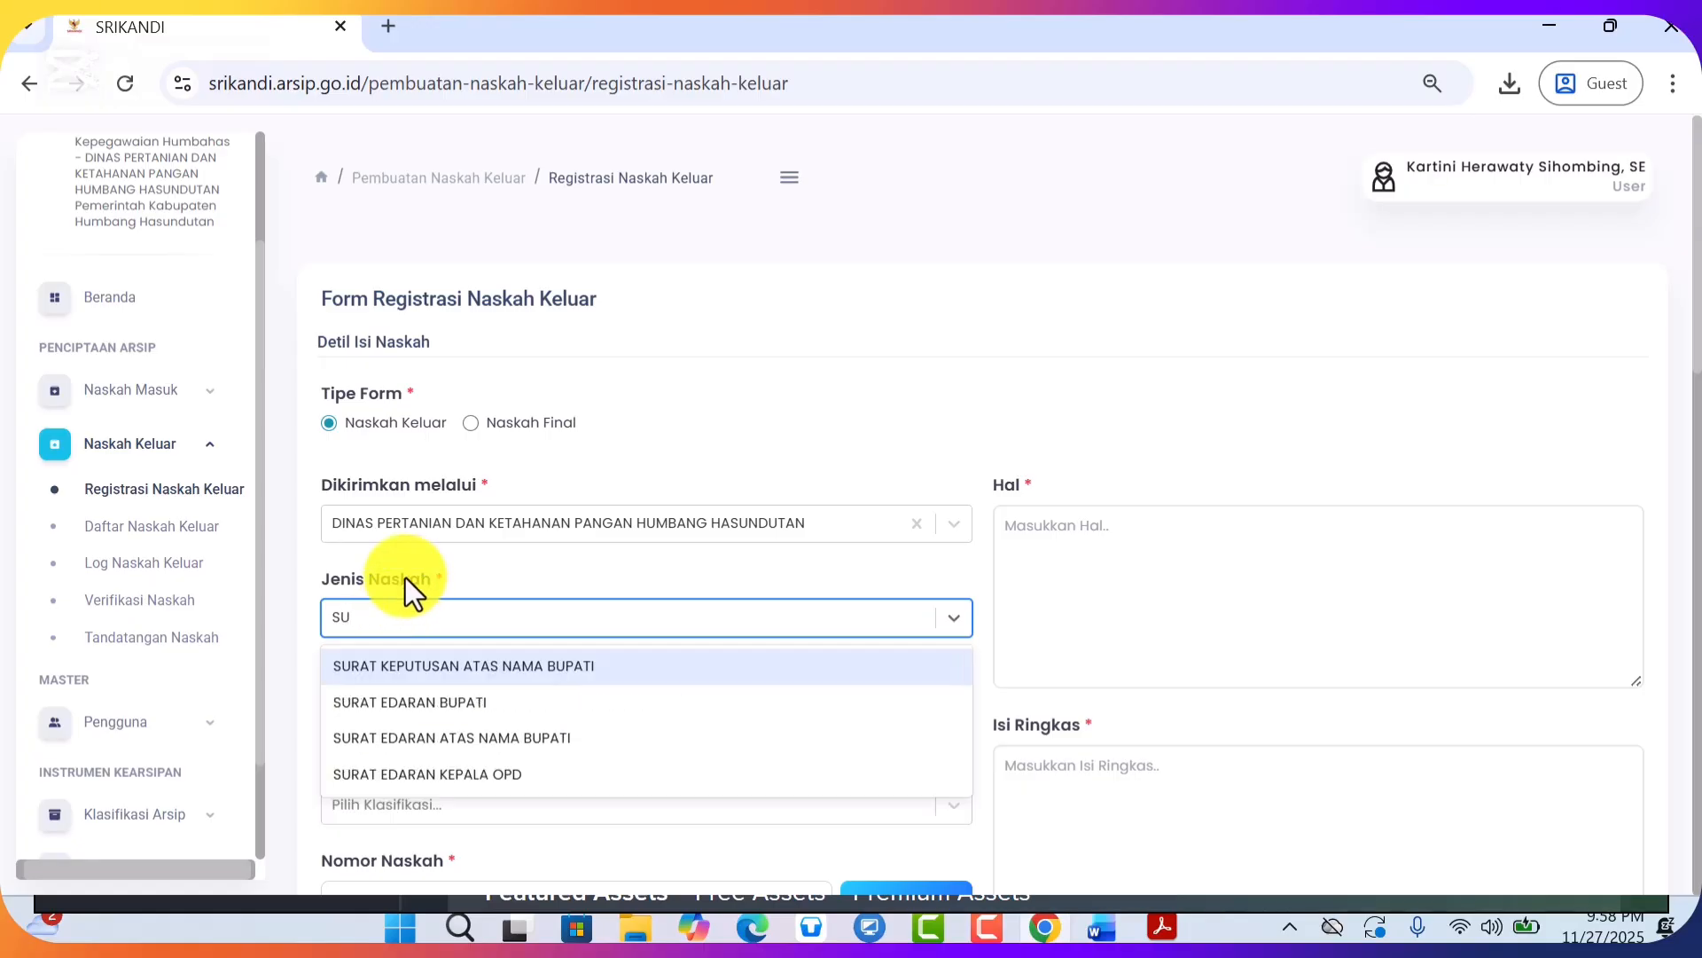
{"action": "type", "text": "RAT DI"}
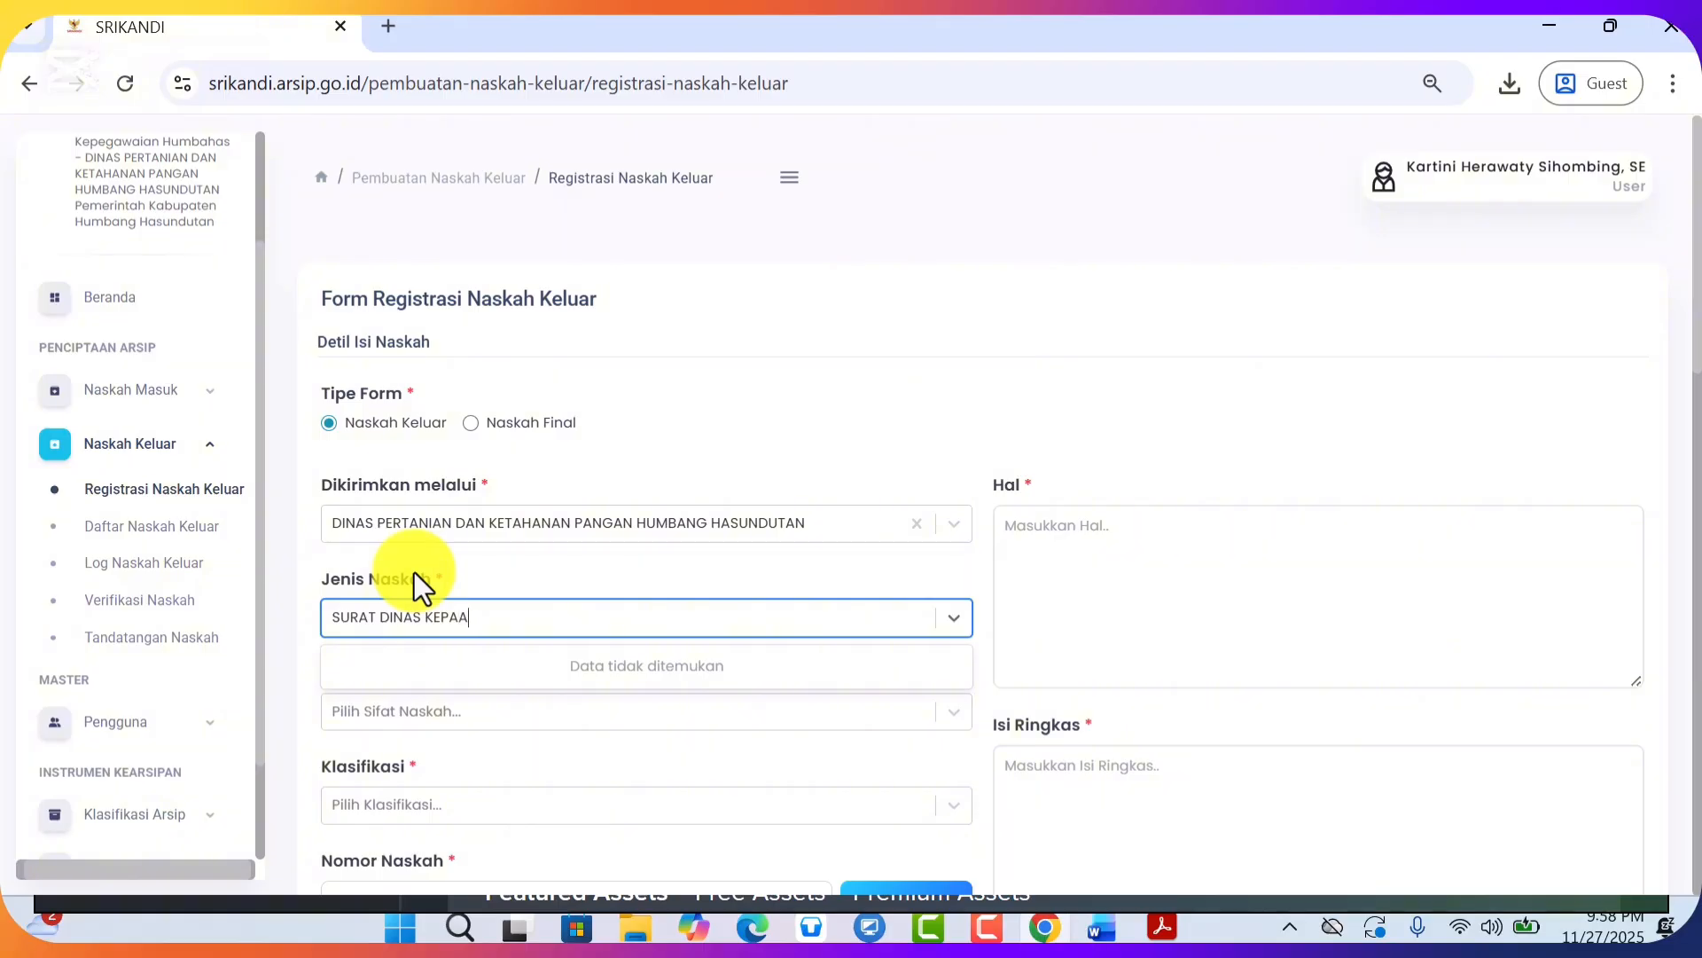
{"action": "type", "text": "NAS KEPALA"}
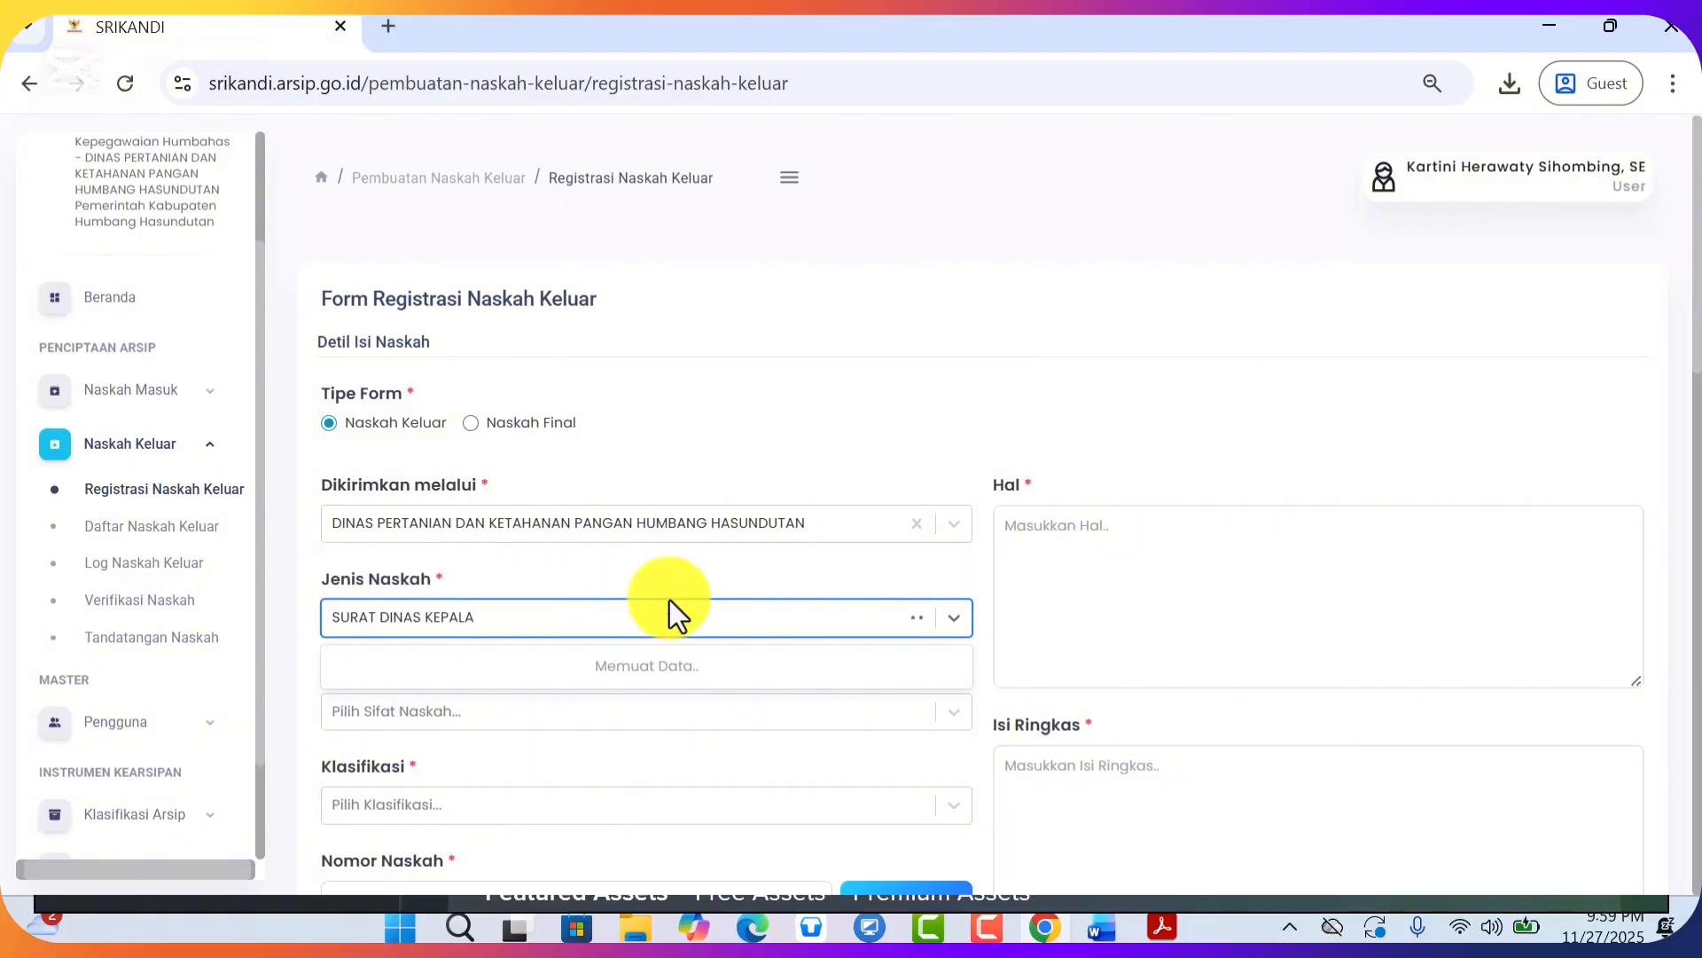
{"action": "left_click", "coordinate": [498, 666]}
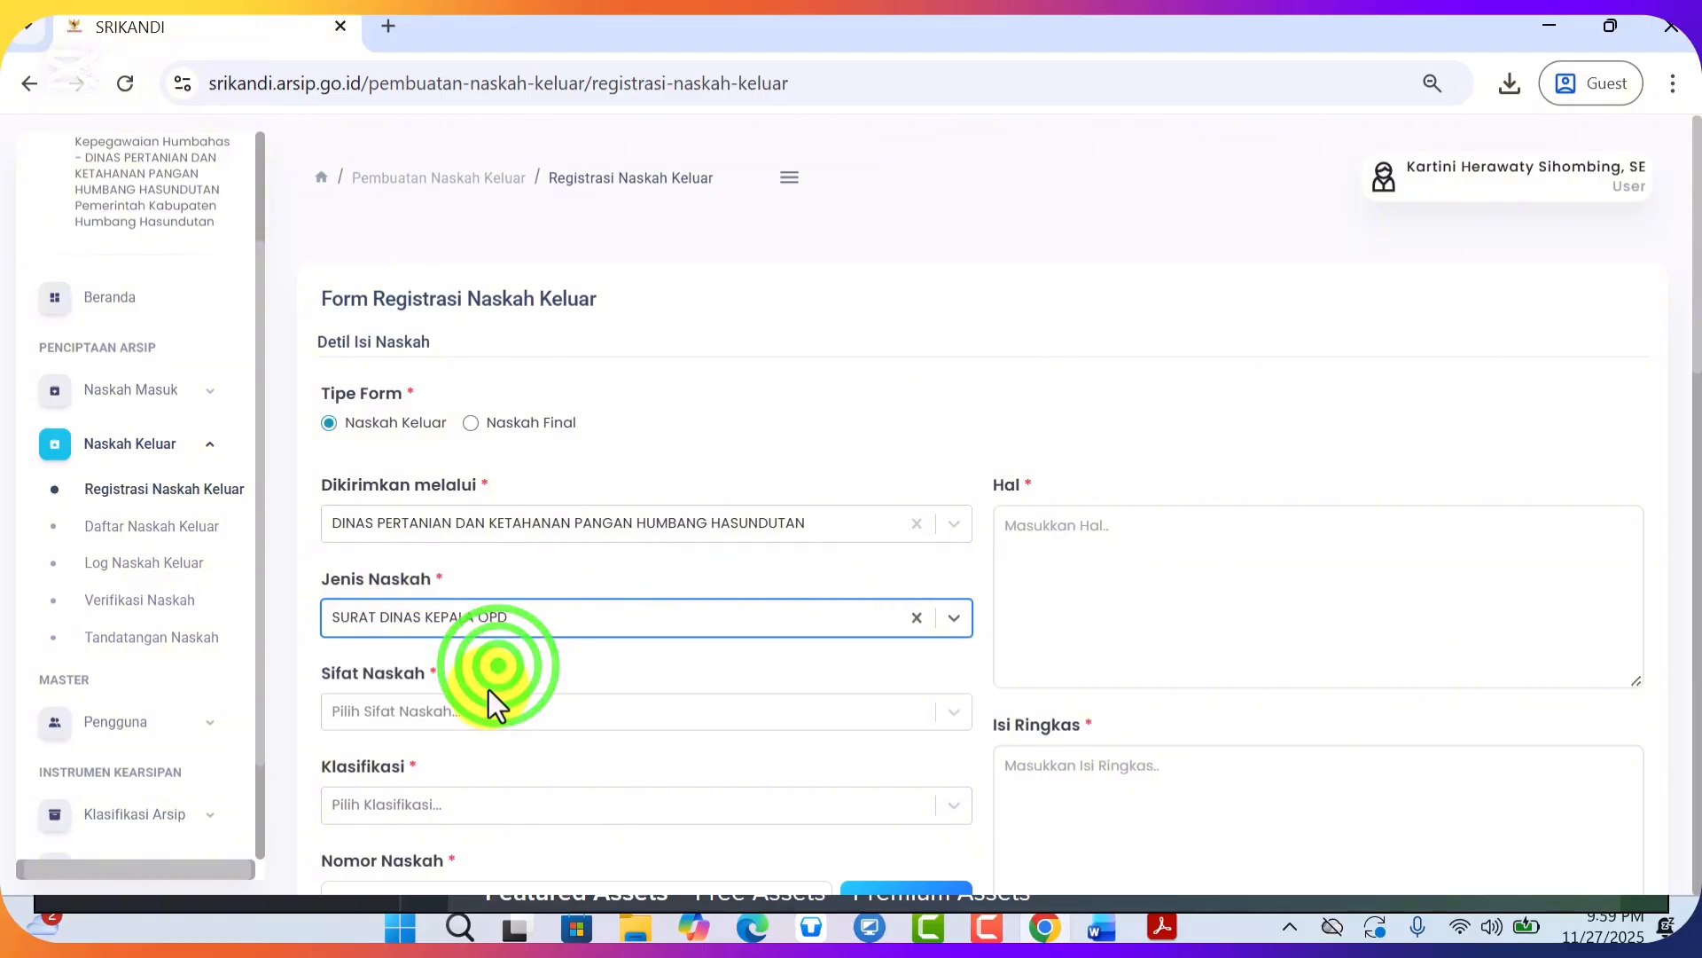
{"action": "left_click", "coordinate": [454, 711]}
{"action": "left_click", "coordinate": [414, 747]}
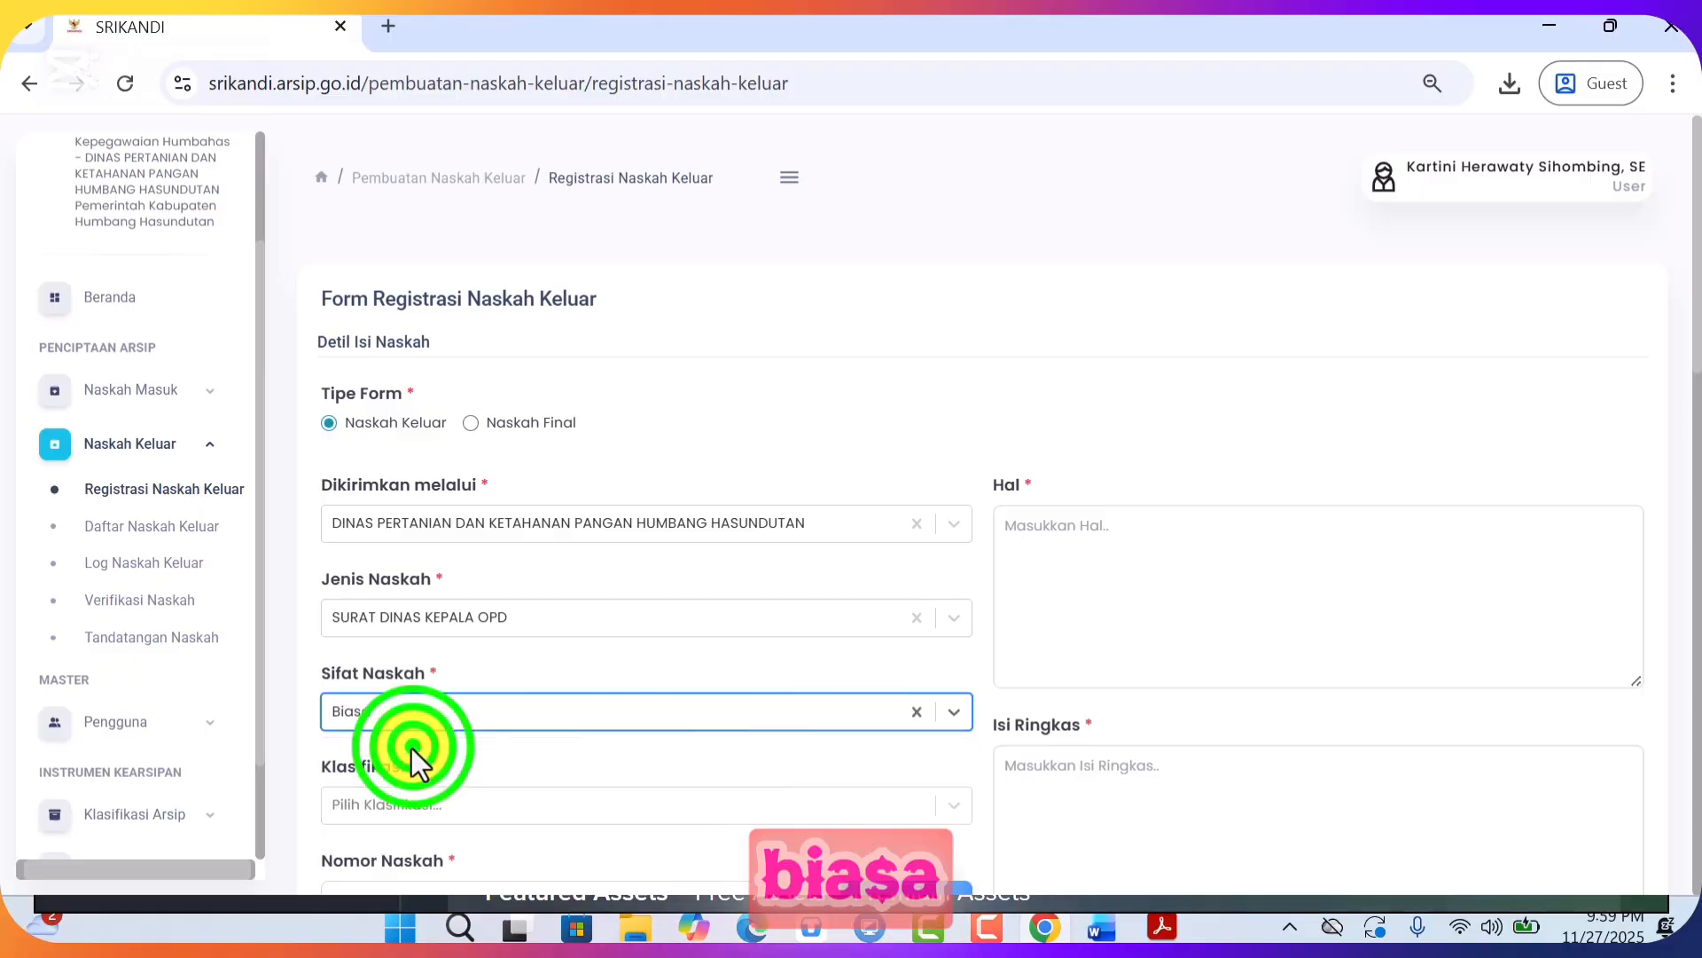
Set the letter's Klasifikasi to 000.5 - KEARSIPAN and retrieve the temporary Nomor Naskah
{"action": "scroll", "coordinate": [1698, 332], "scroll_direction": "down", "scroll_amount": 5}
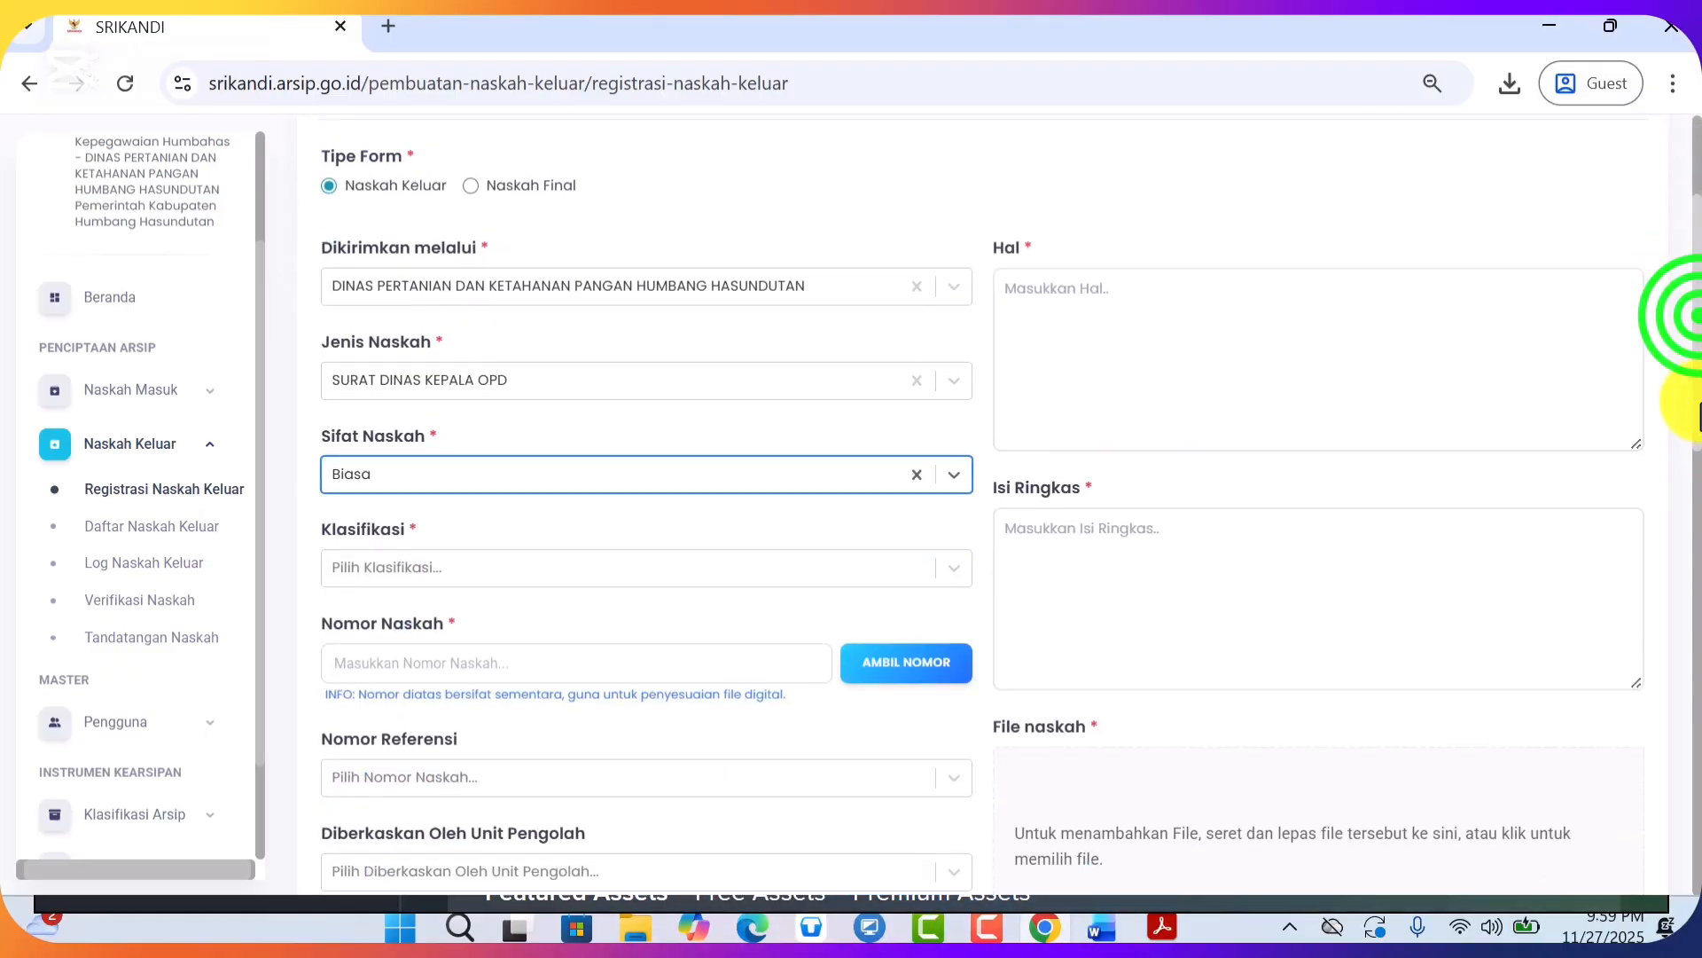
{"action": "left_click", "coordinate": [452, 344]}
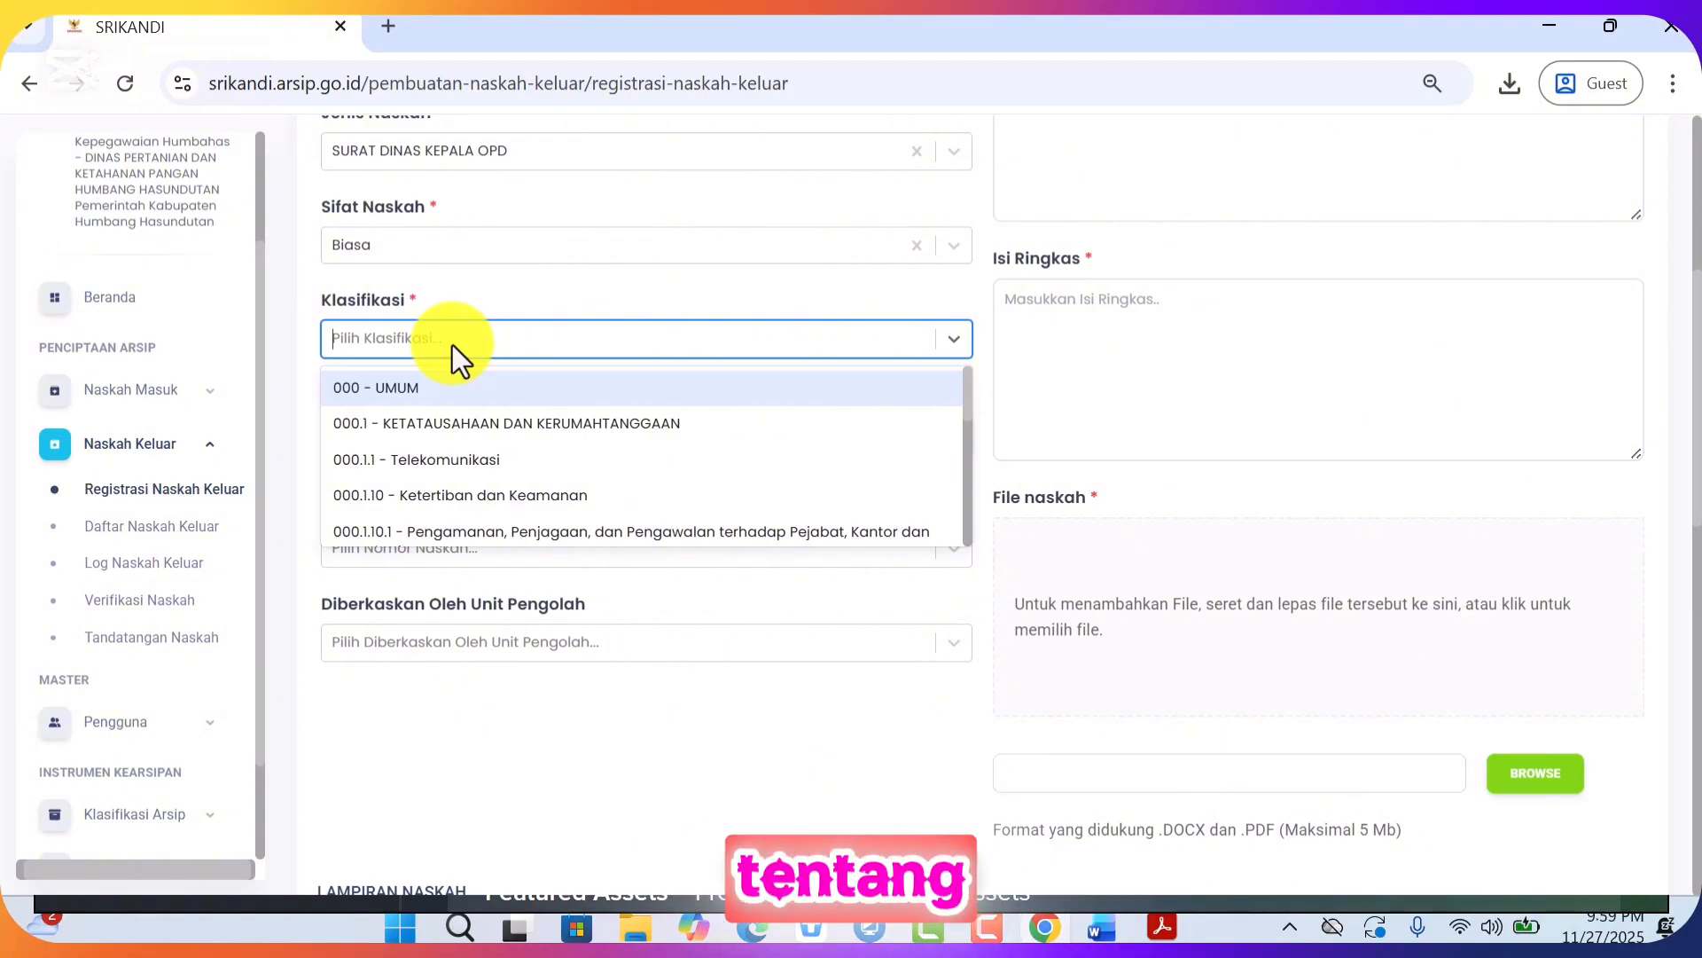
{"action": "type", "text": "ARSIP"}
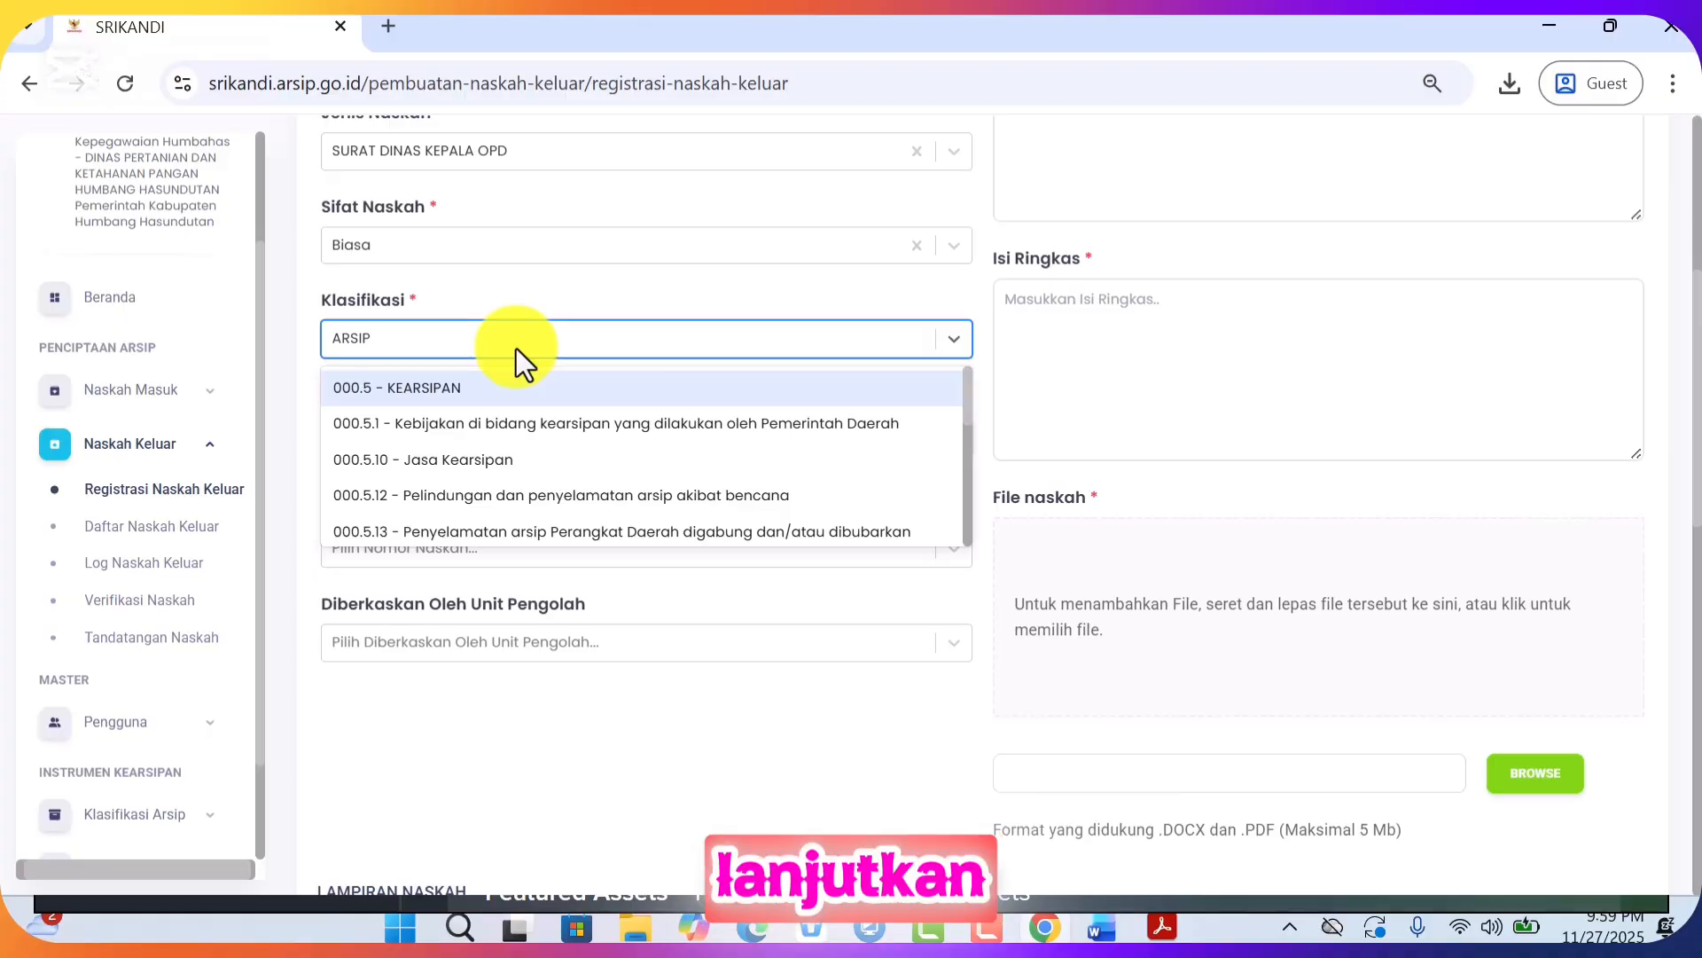
{"action": "left_click", "coordinate": [490, 388]}
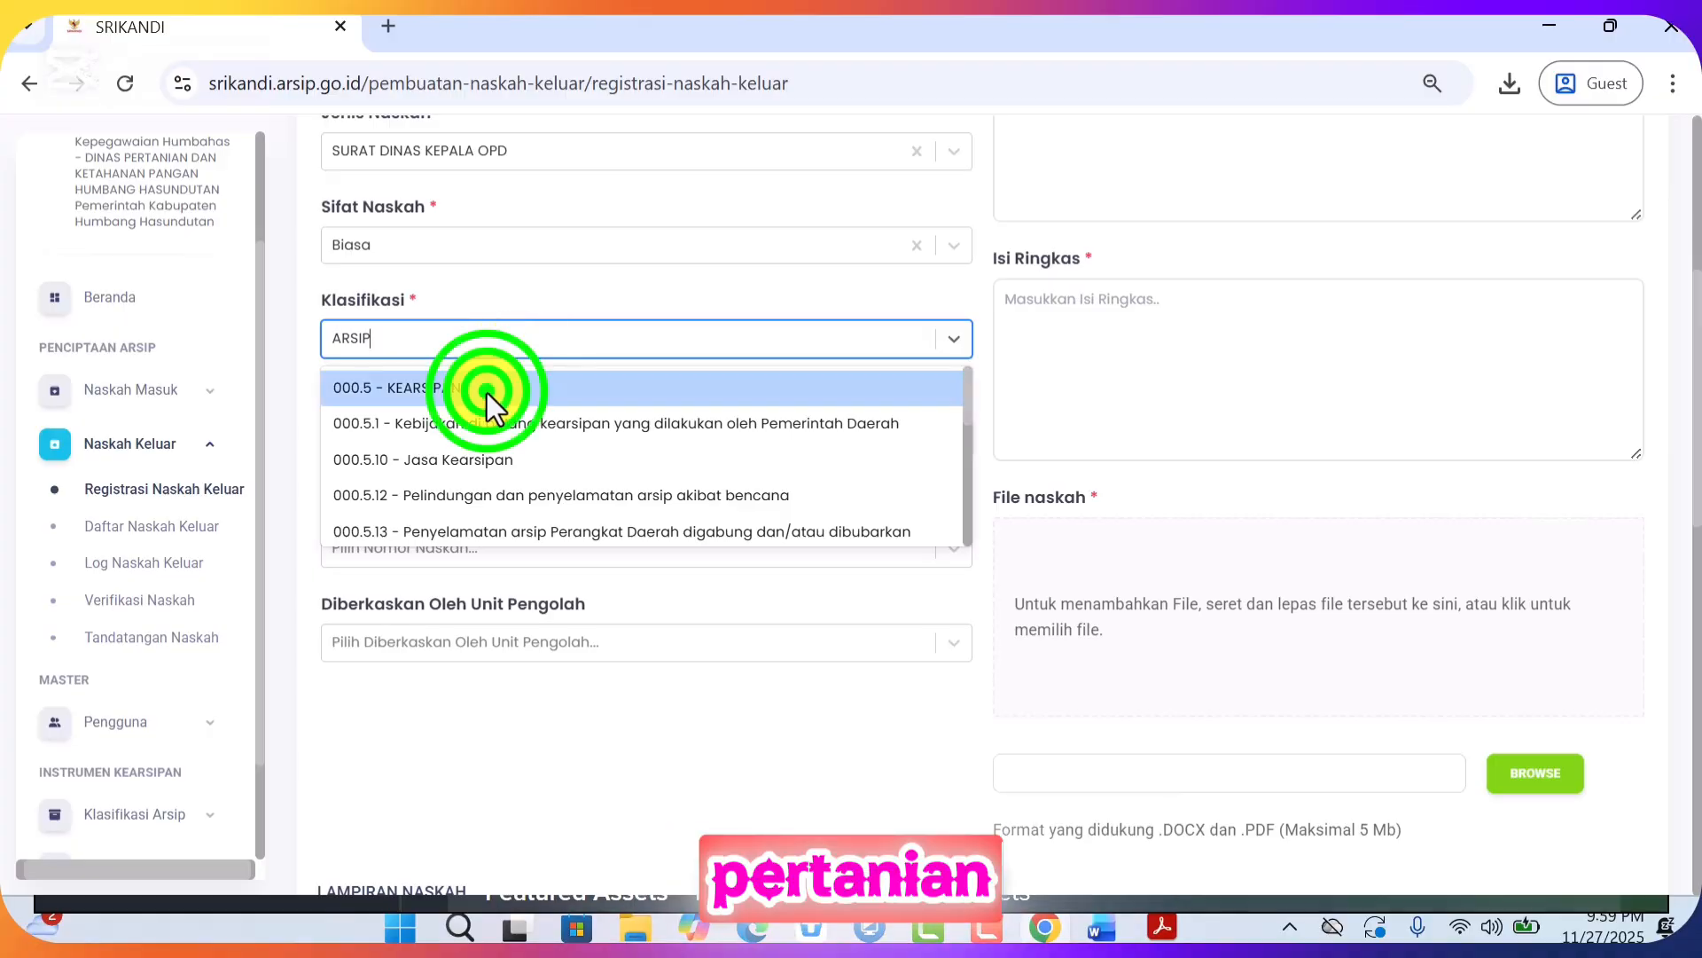
{"action": "left_click", "coordinate": [900, 439]}
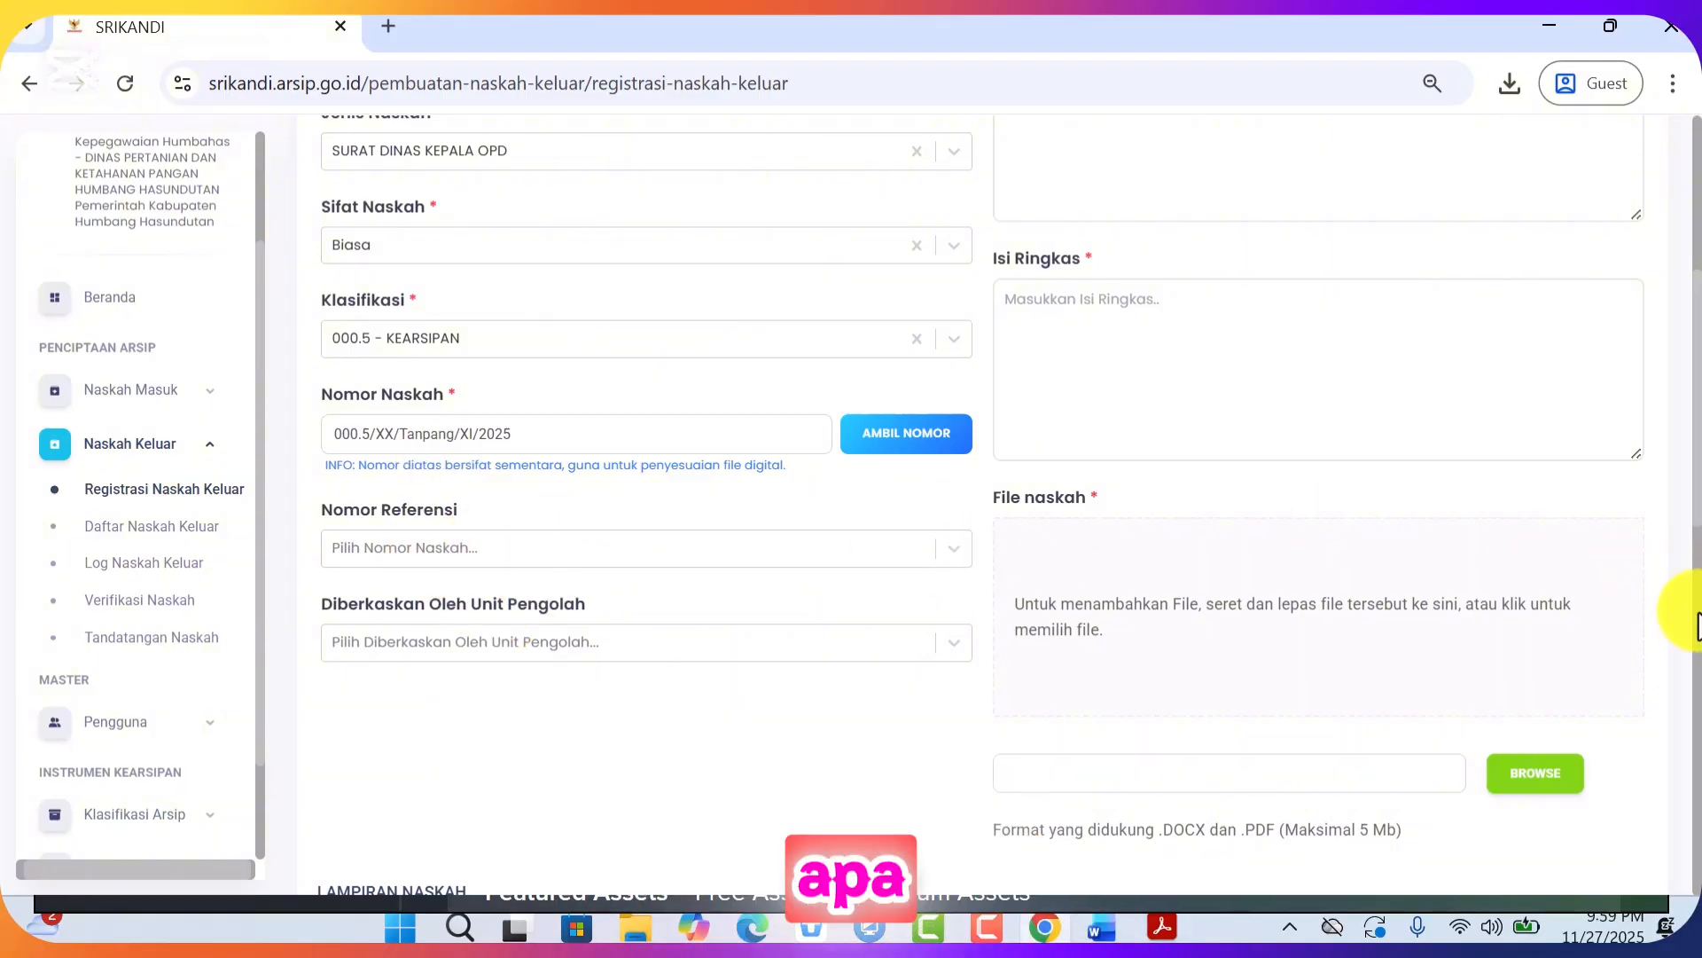
Set Verifikator to the Sekretaris Dinas Pertanian dan Ketahanan Pangan and Penandatangan to the Plt. Kepala Dinas Pertanian dan Ketahanan Pangan
{"action": "scroll", "coordinate": [1695, 557], "scroll_direction": "down", "scroll_amount": 7}
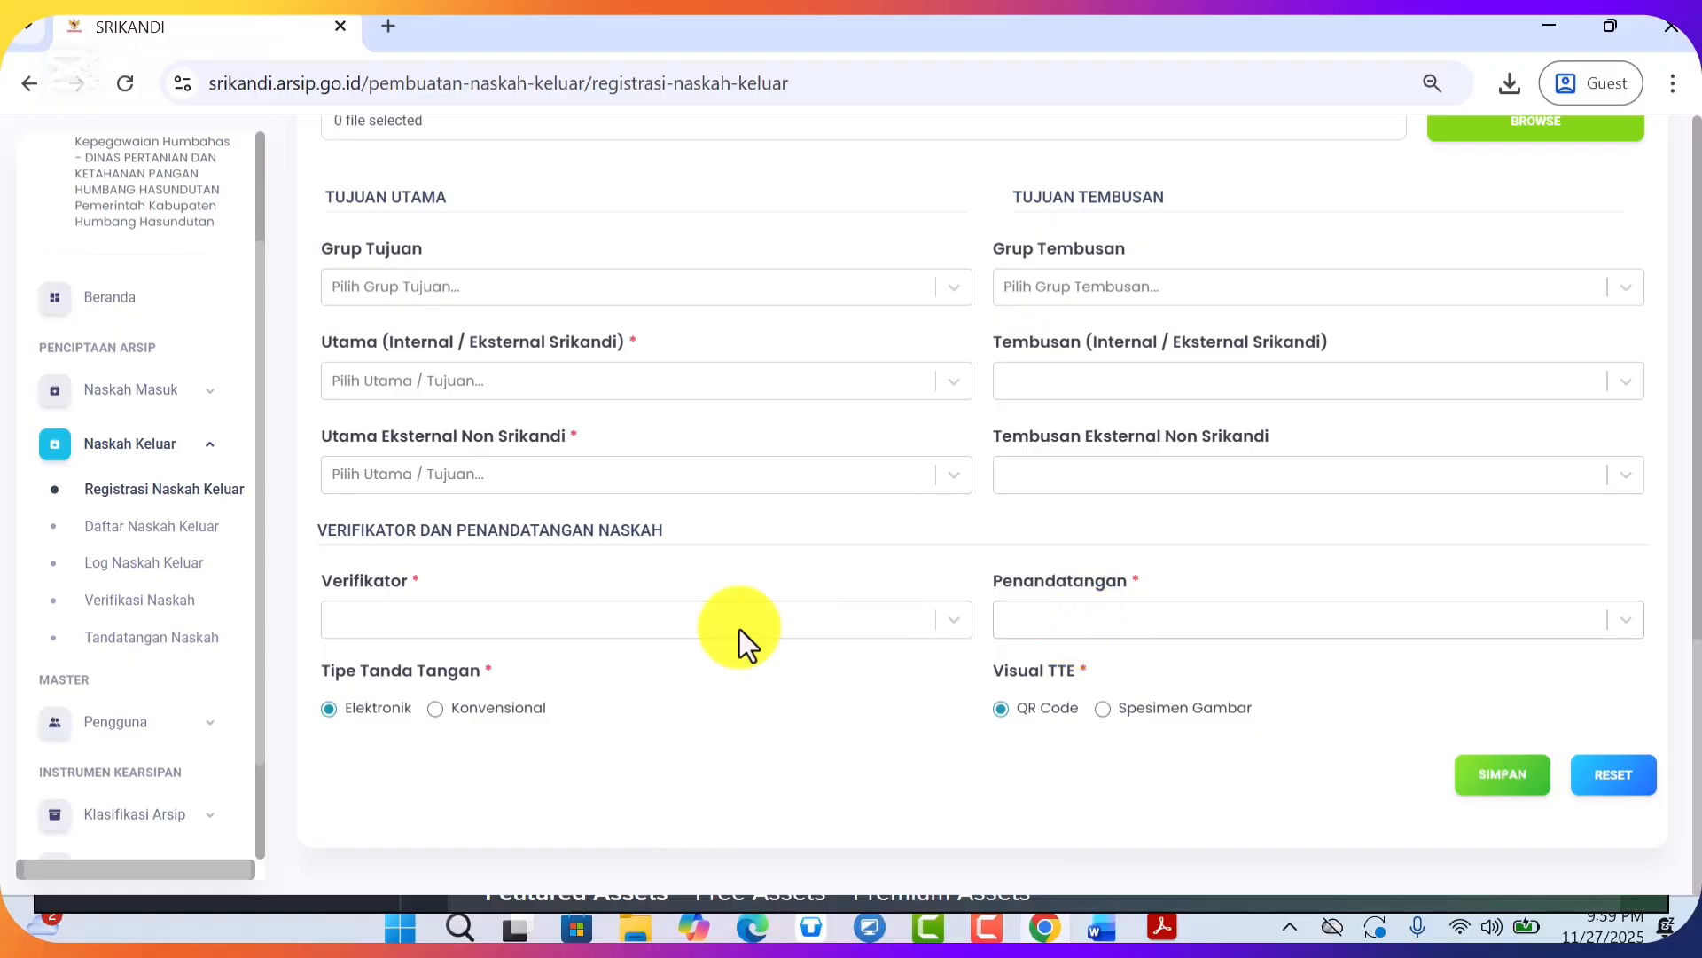
{"action": "left_click", "coordinate": [624, 615]}
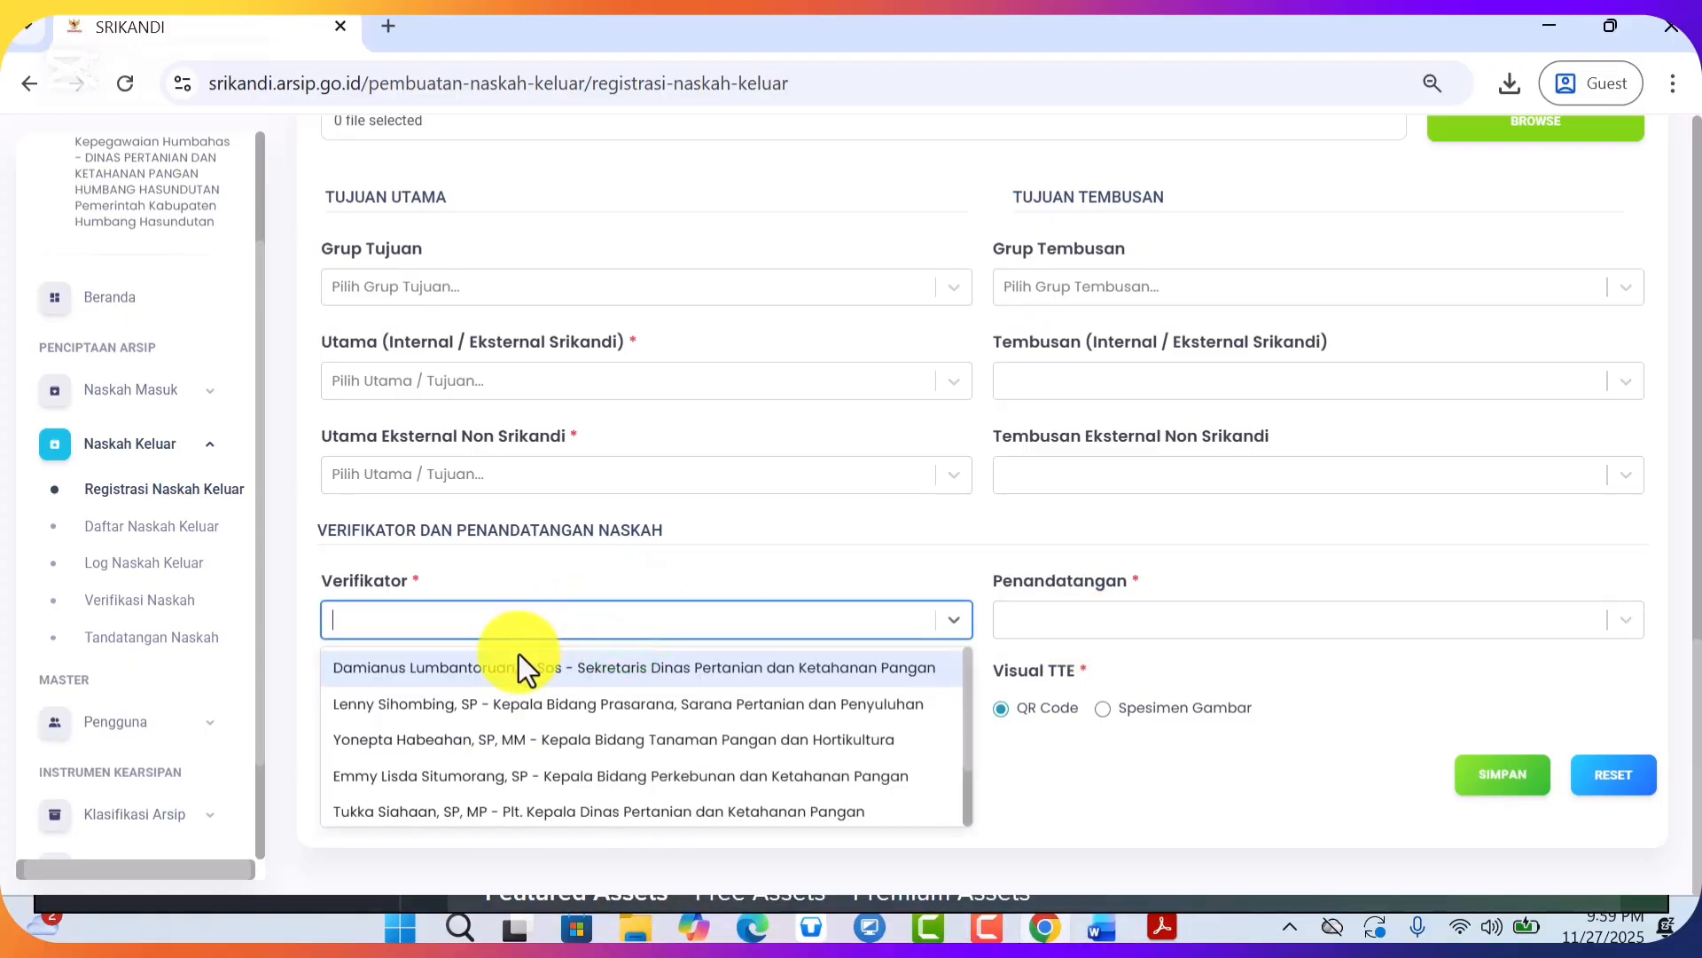
{"action": "left_click", "coordinate": [507, 666]}
{"action": "left_click", "coordinate": [1041, 625]}
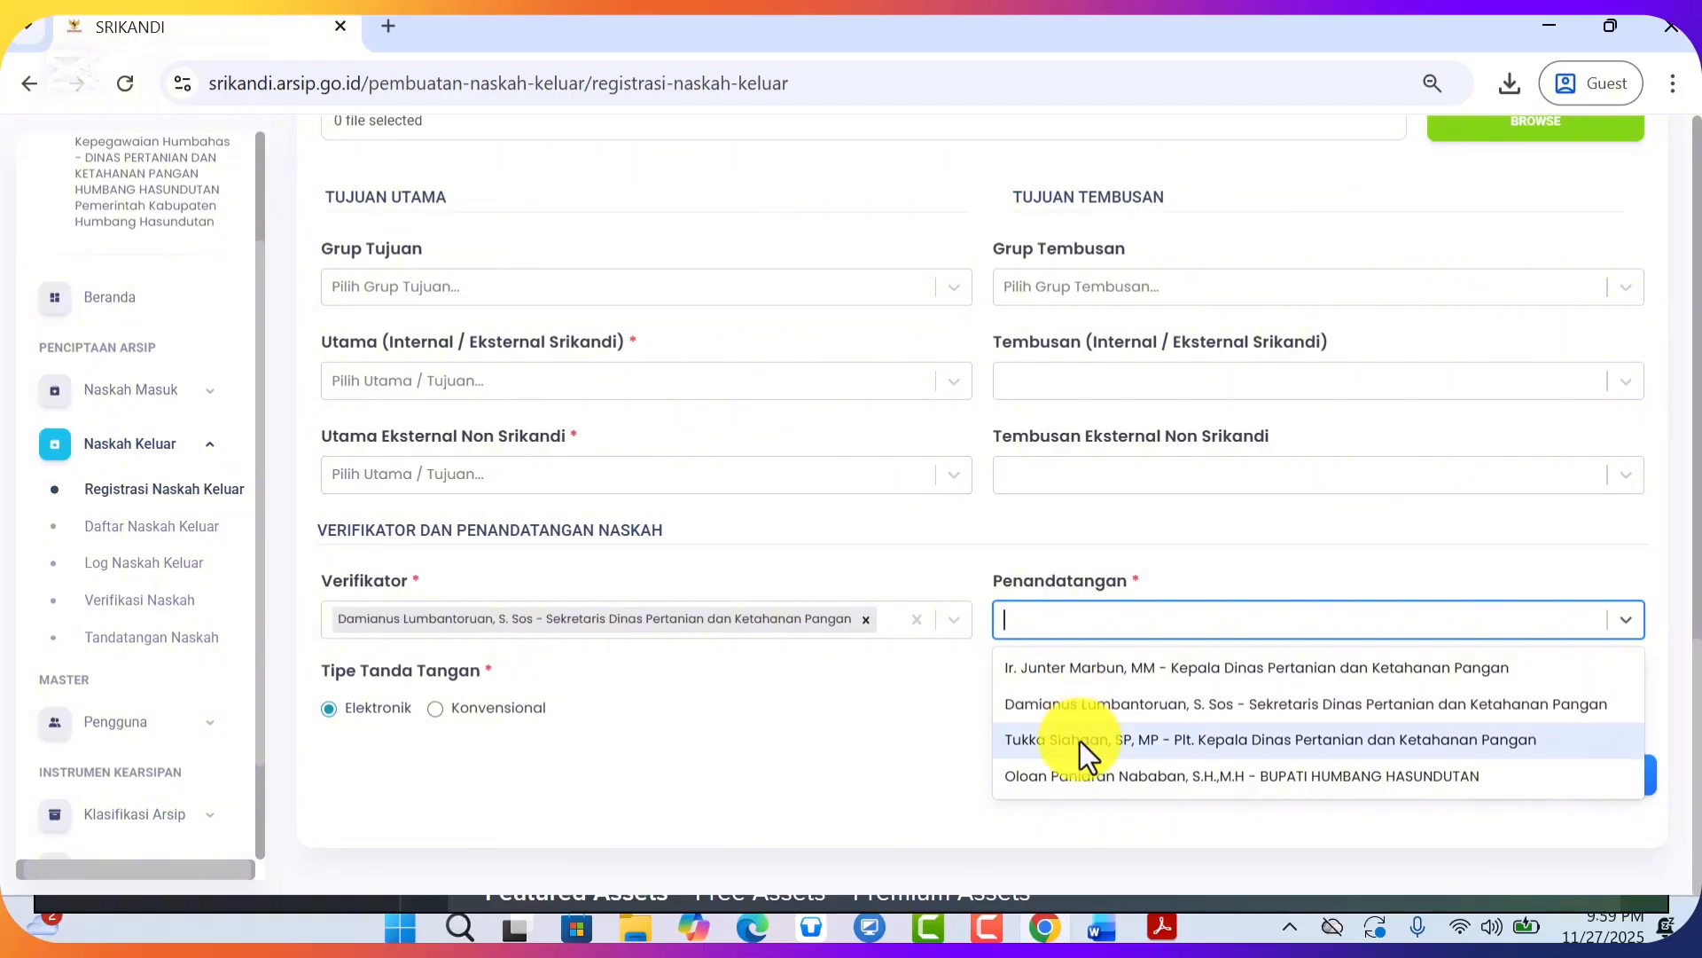
{"action": "left_click", "coordinate": [1080, 741]}
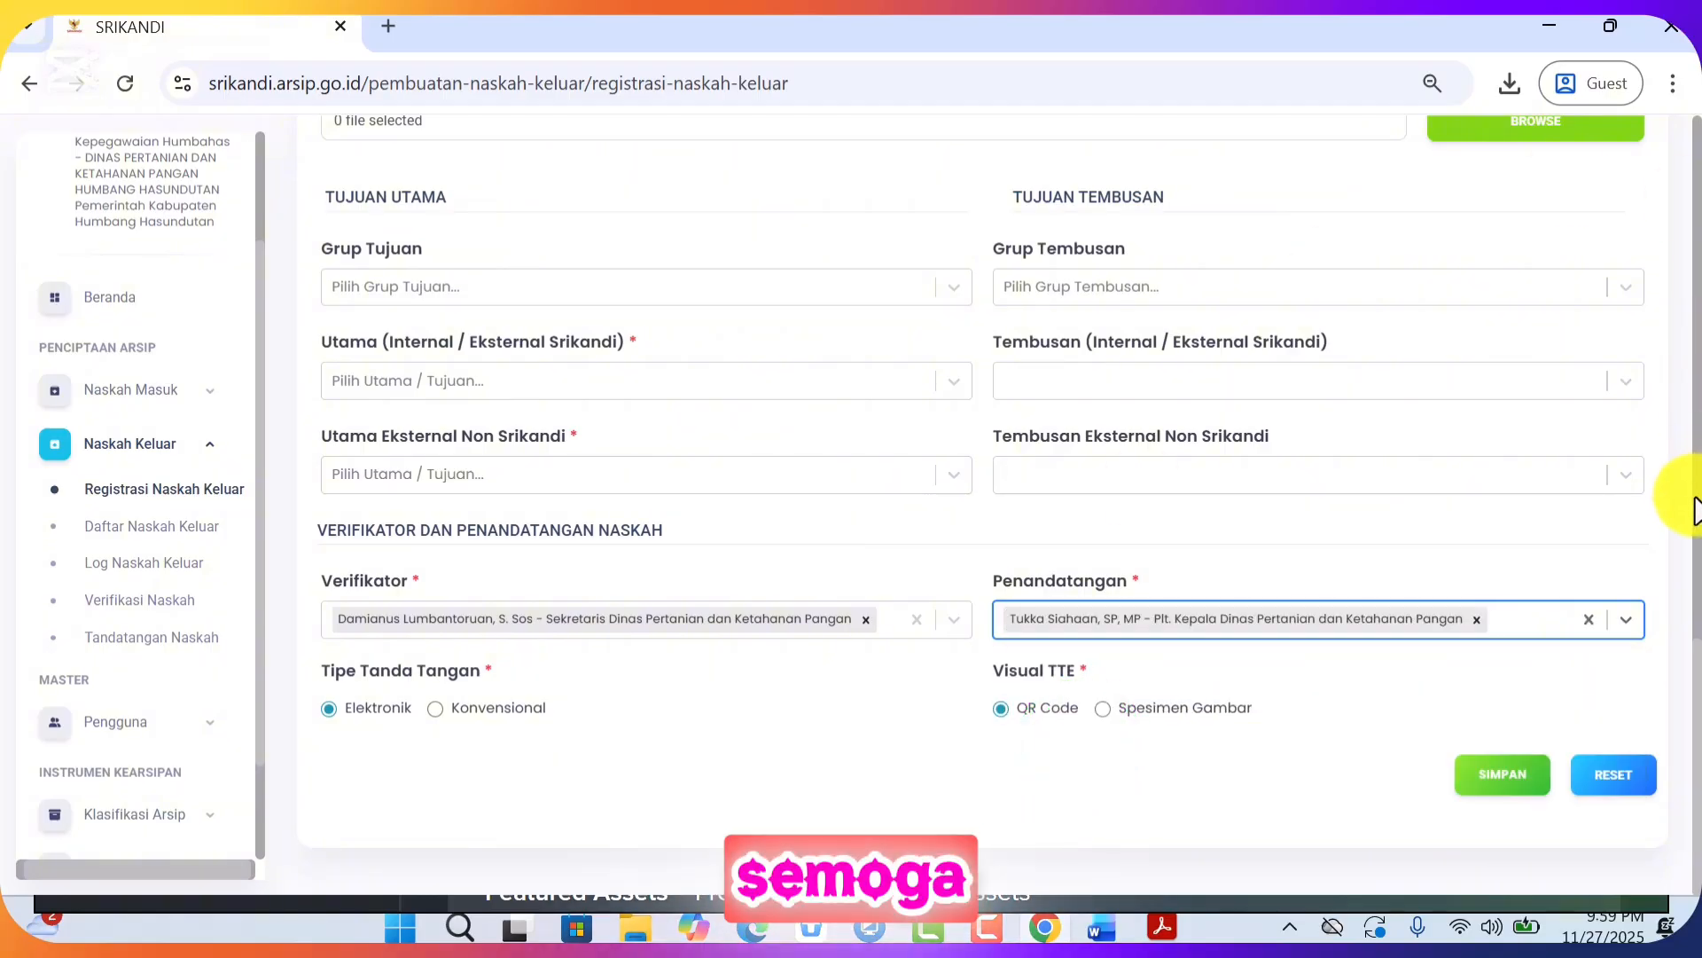
{"action": "left_click_drag", "start_coordinate": [1697, 681], "coordinate": [1697, 626]}
{"action": "left_click", "coordinate": [408, 536]}
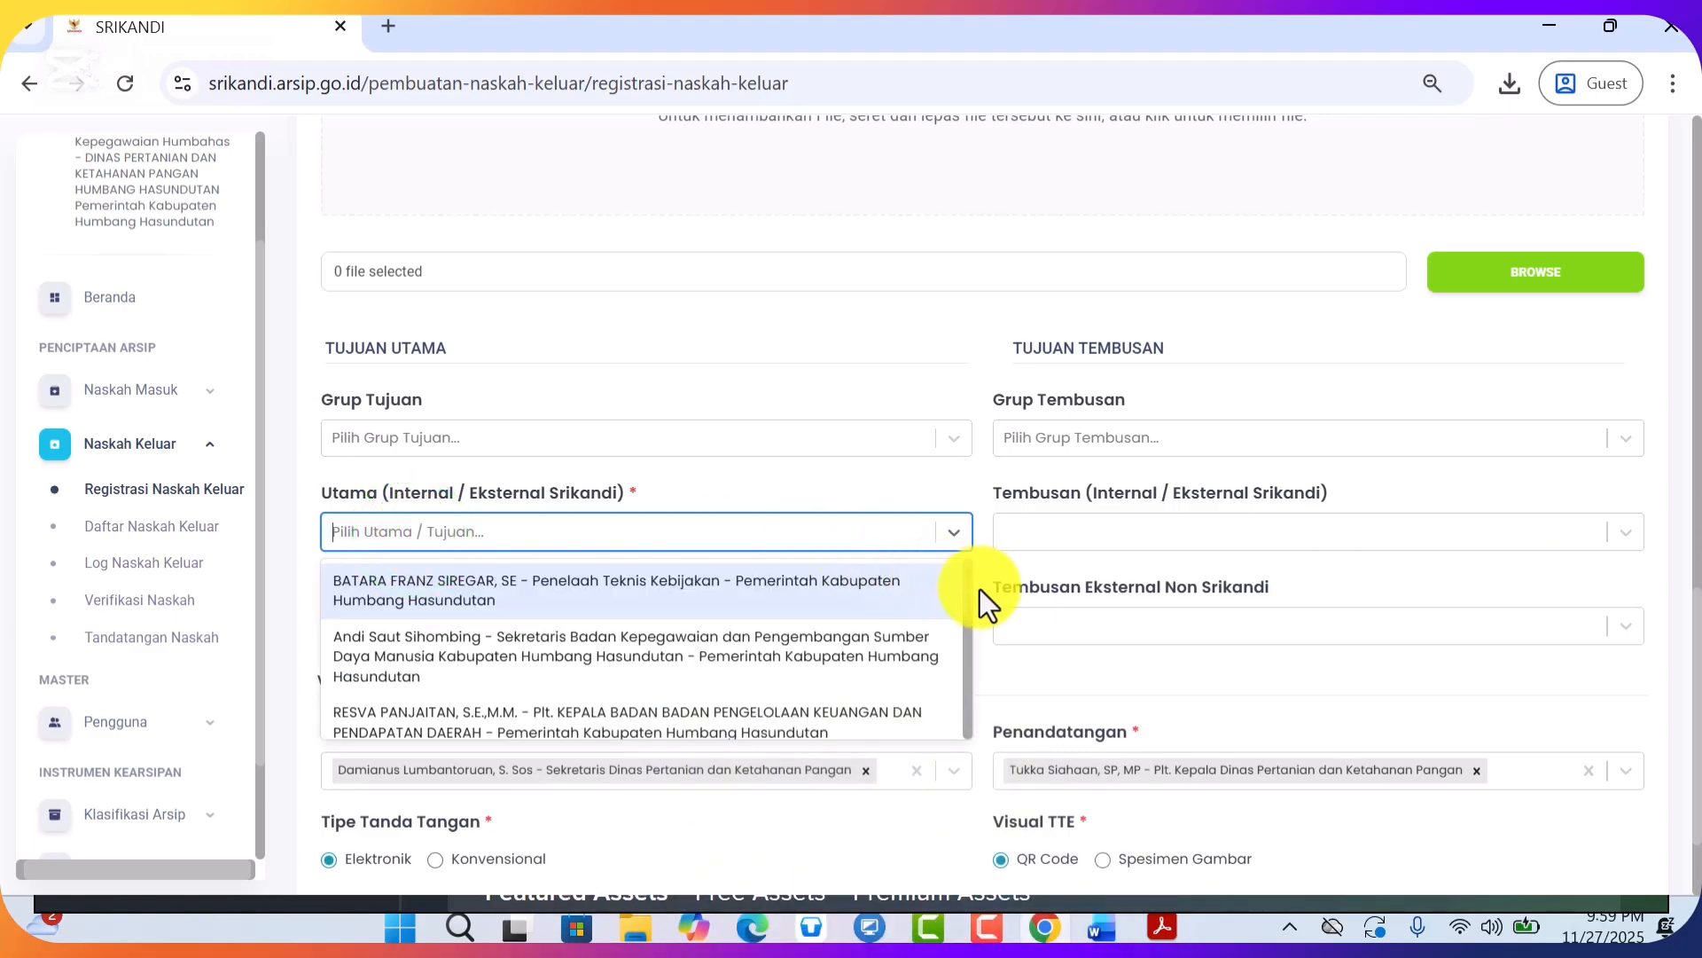
{"action": "left_click_drag", "start_coordinate": [970, 592], "coordinate": [977, 727]}
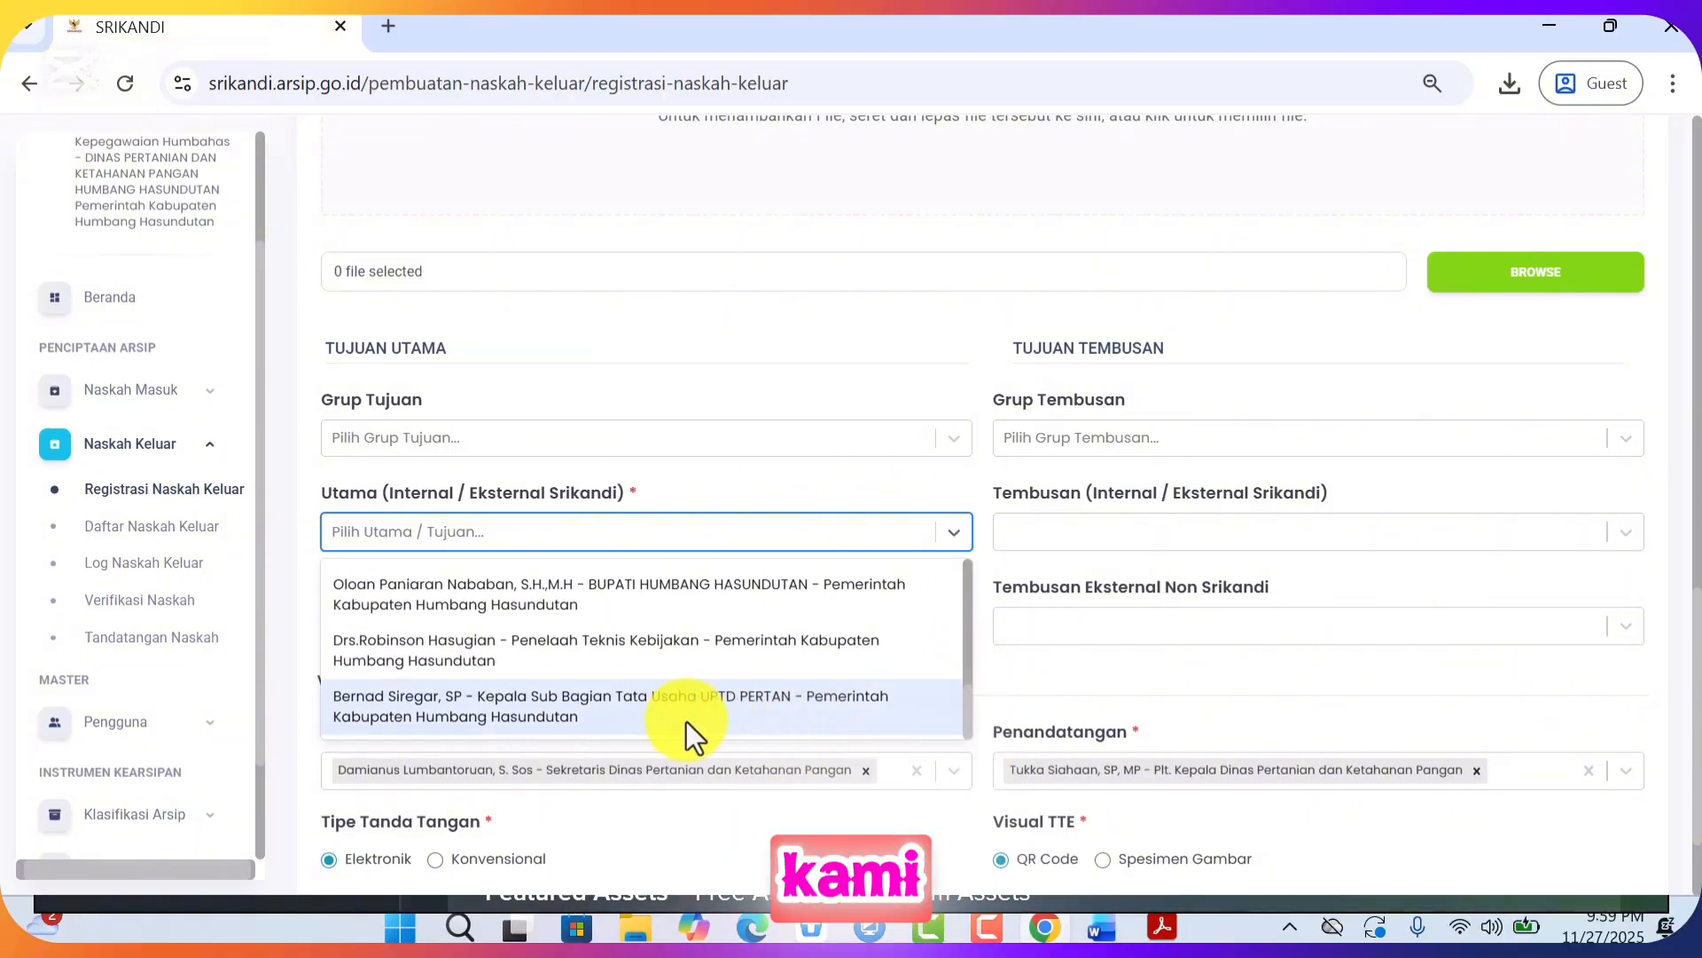
{"action": "left_click", "coordinate": [644, 711]}
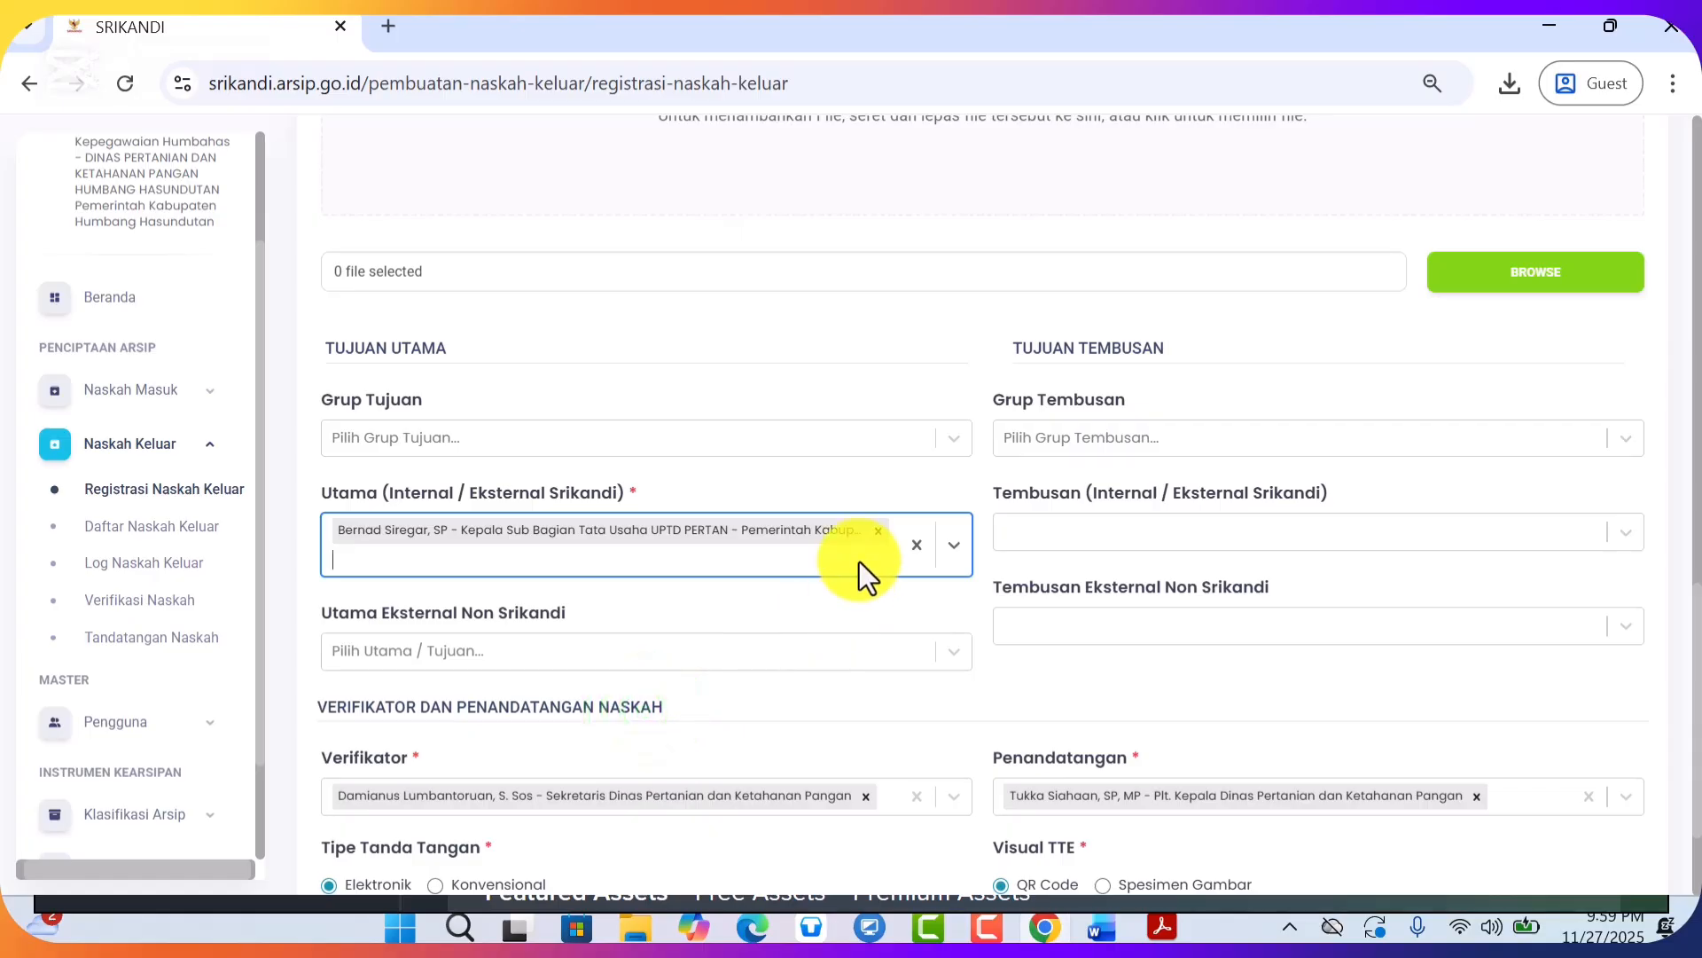
{"action": "left_click", "coordinate": [881, 530]}
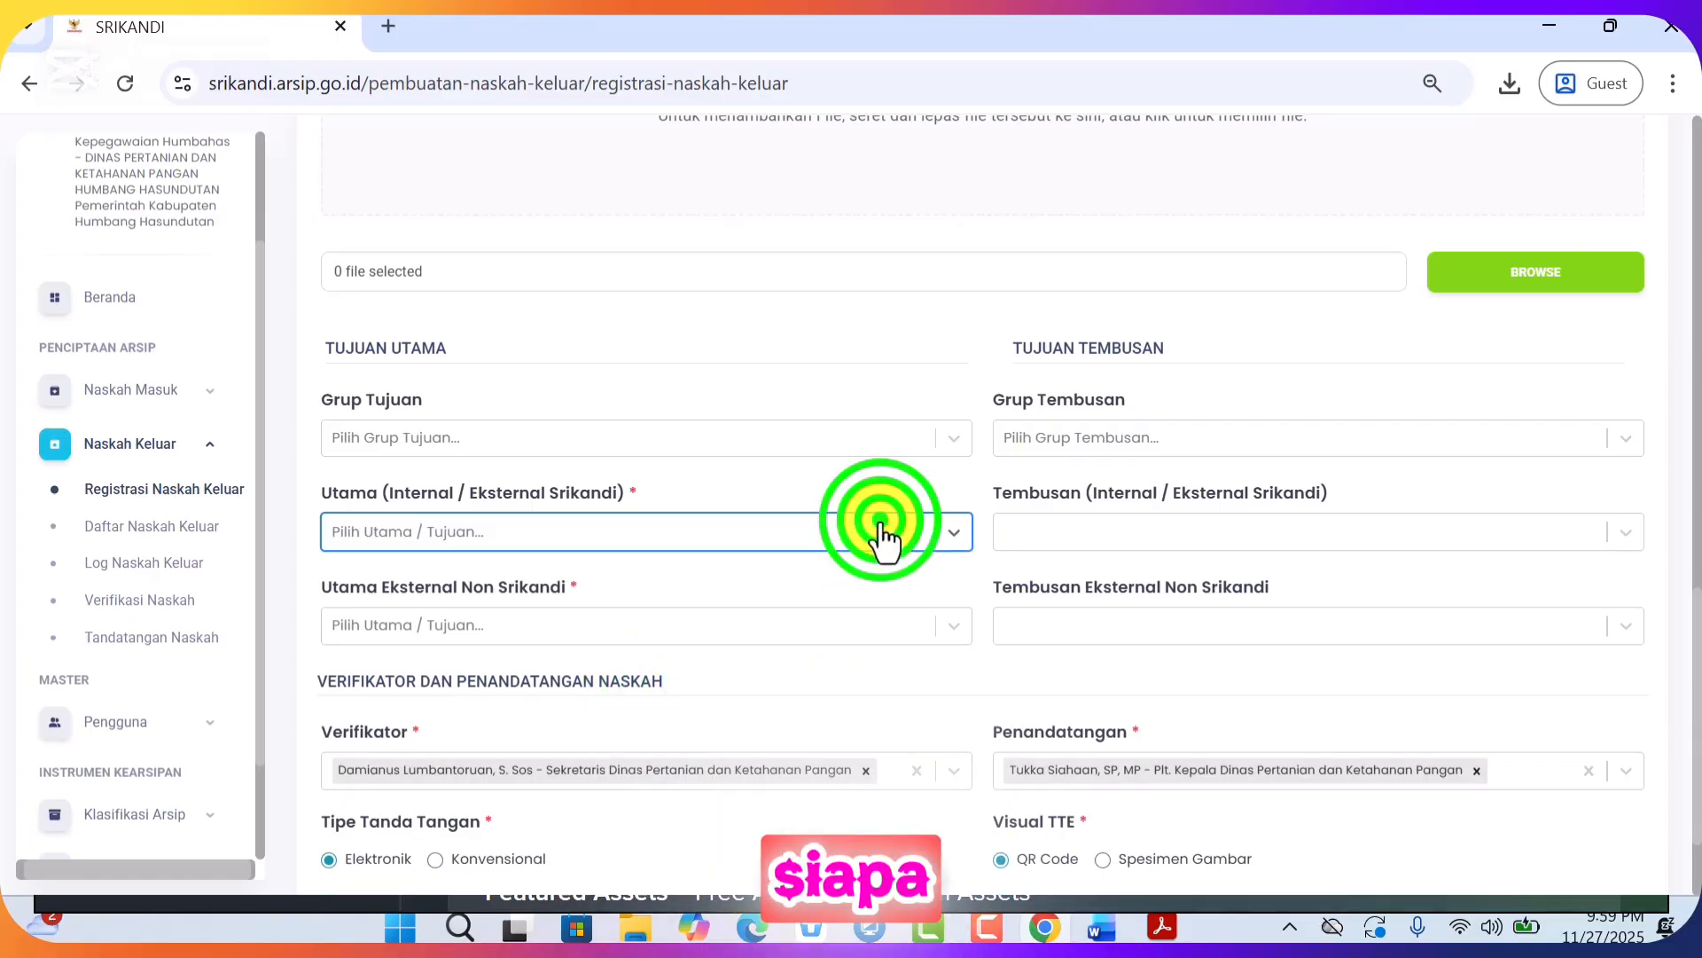
Set Utama (Internal / Eksternal Srikandi) to the BUPATI HUMBANG HASUNDUTAN recipient and try to save the form
{"action": "left_click", "coordinate": [822, 530]}
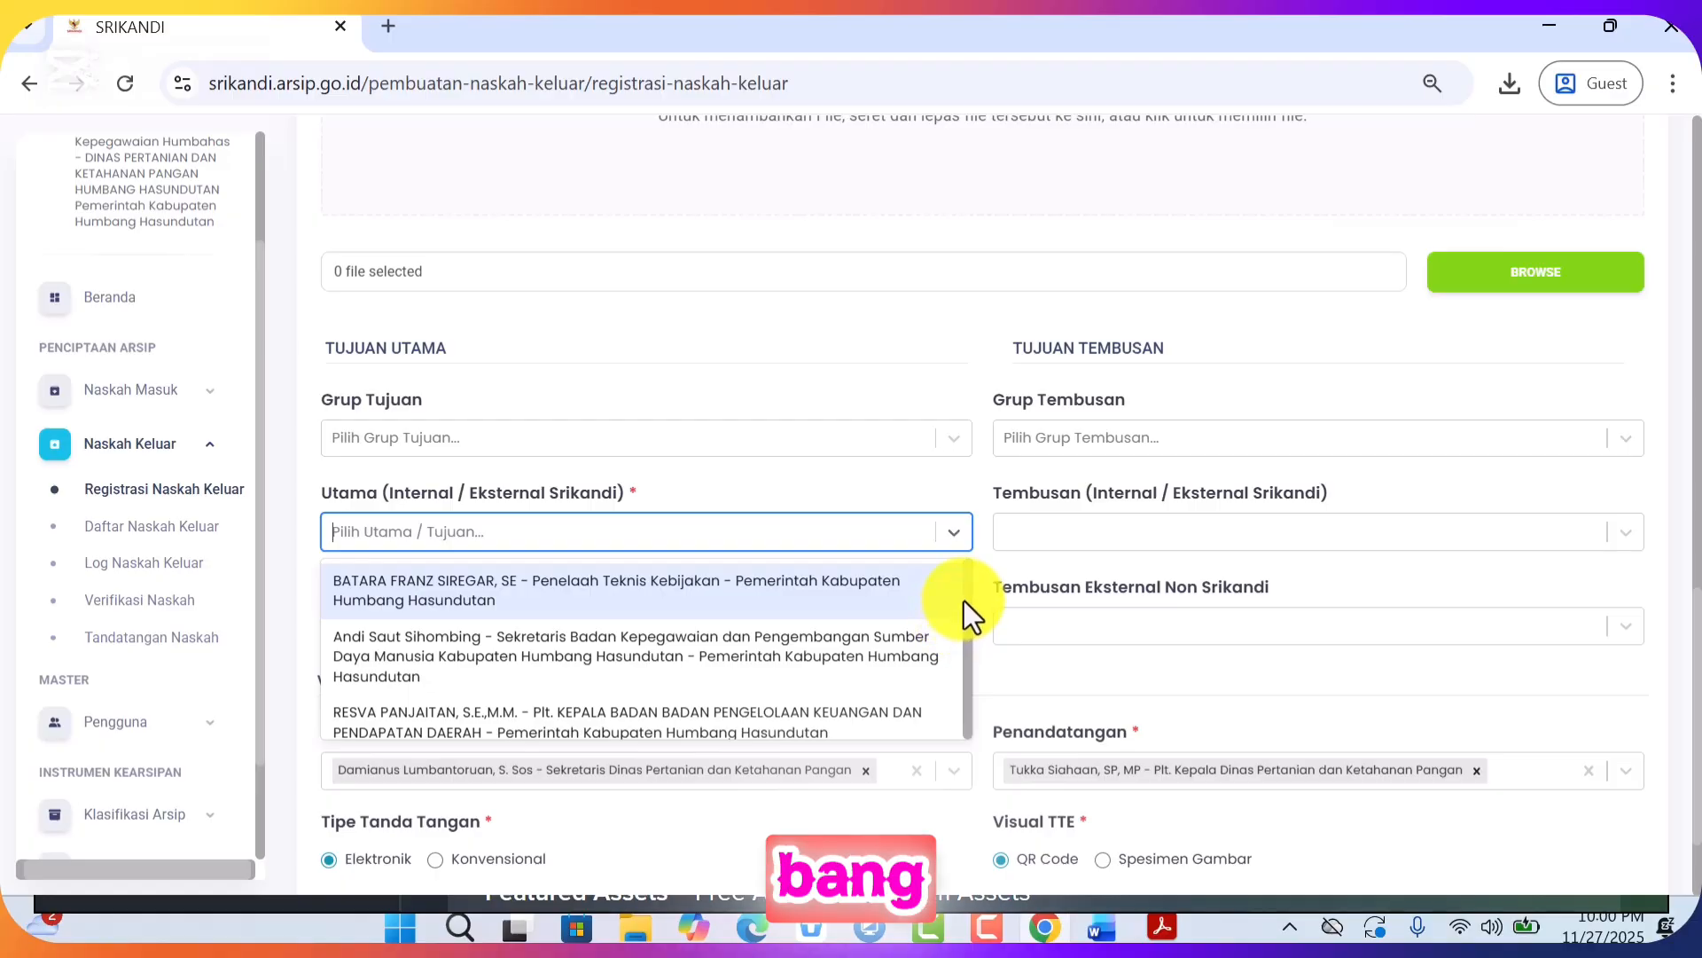
{"action": "left_click_drag", "start_coordinate": [965, 600], "coordinate": [959, 734]}
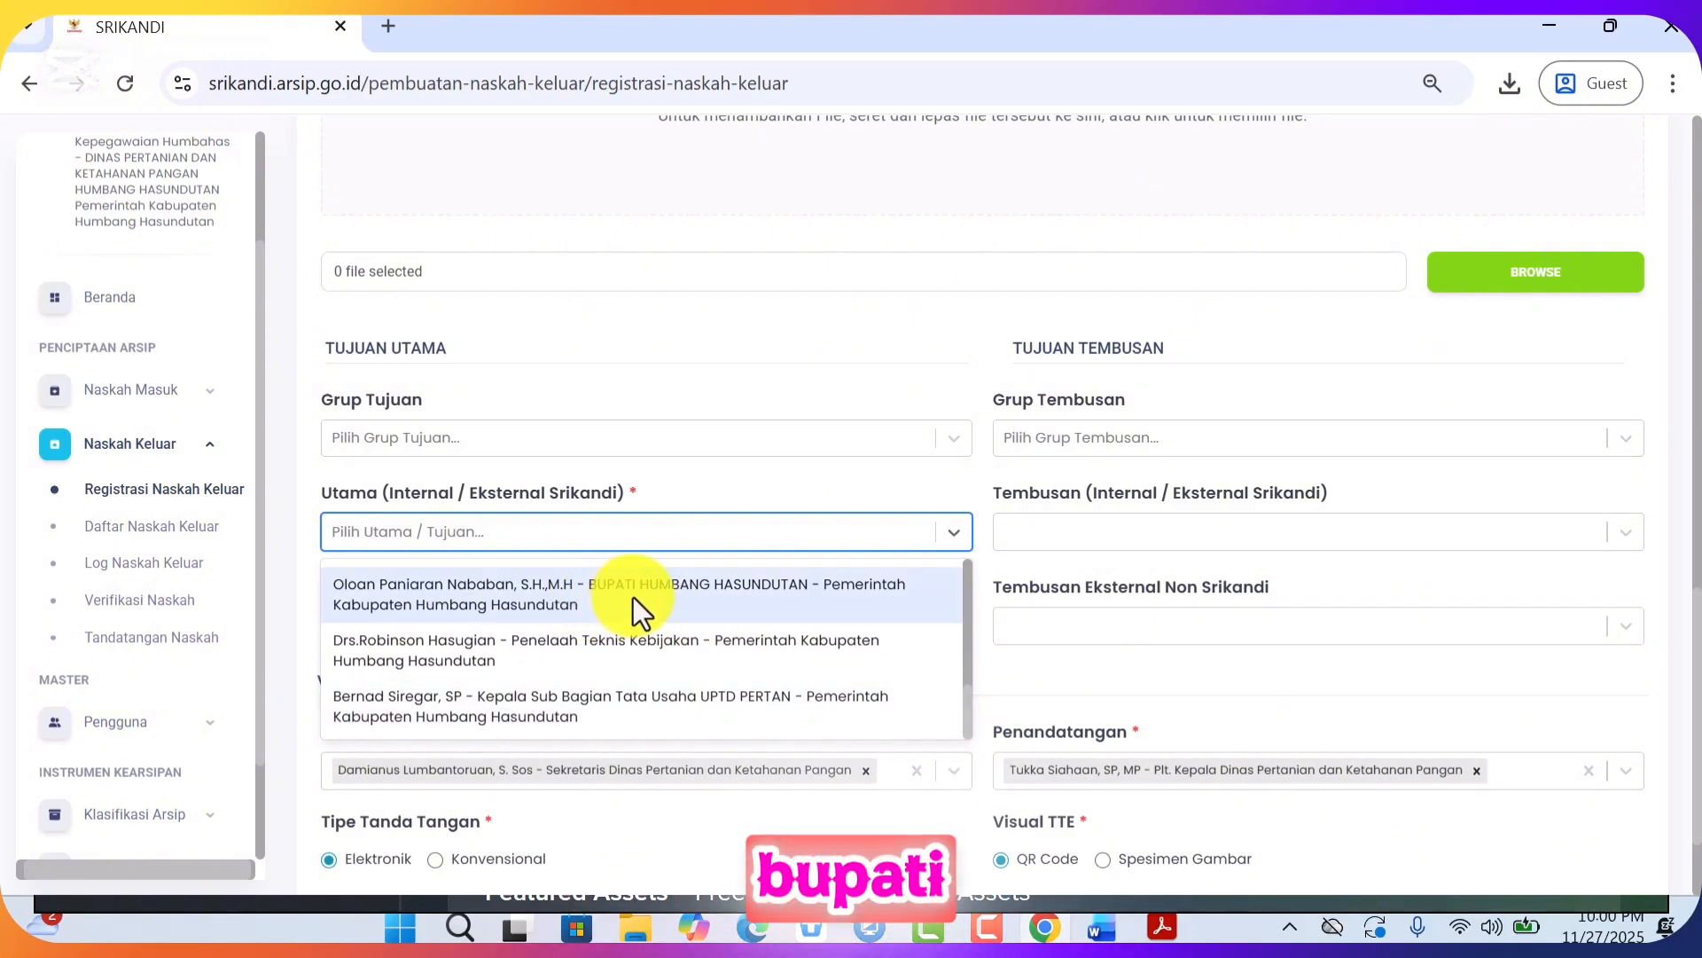
{"action": "left_click", "coordinate": [706, 596]}
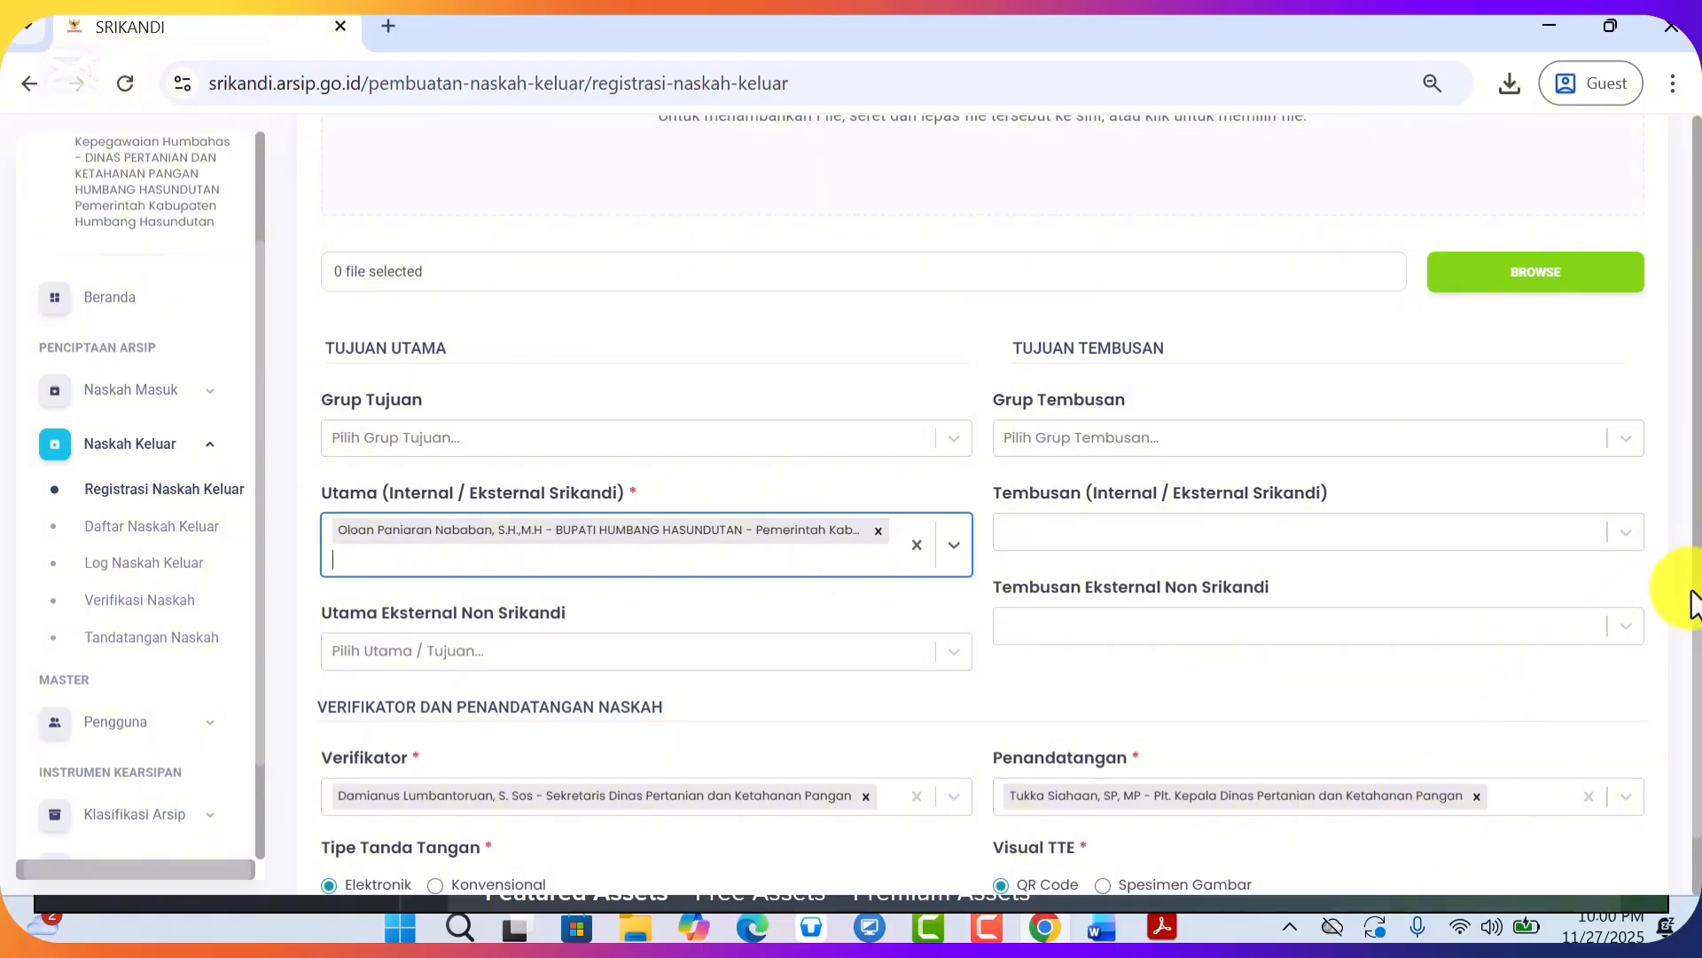
{"action": "scroll", "coordinate": [1695, 594], "scroll_direction": "down", "scroll_amount": 2}
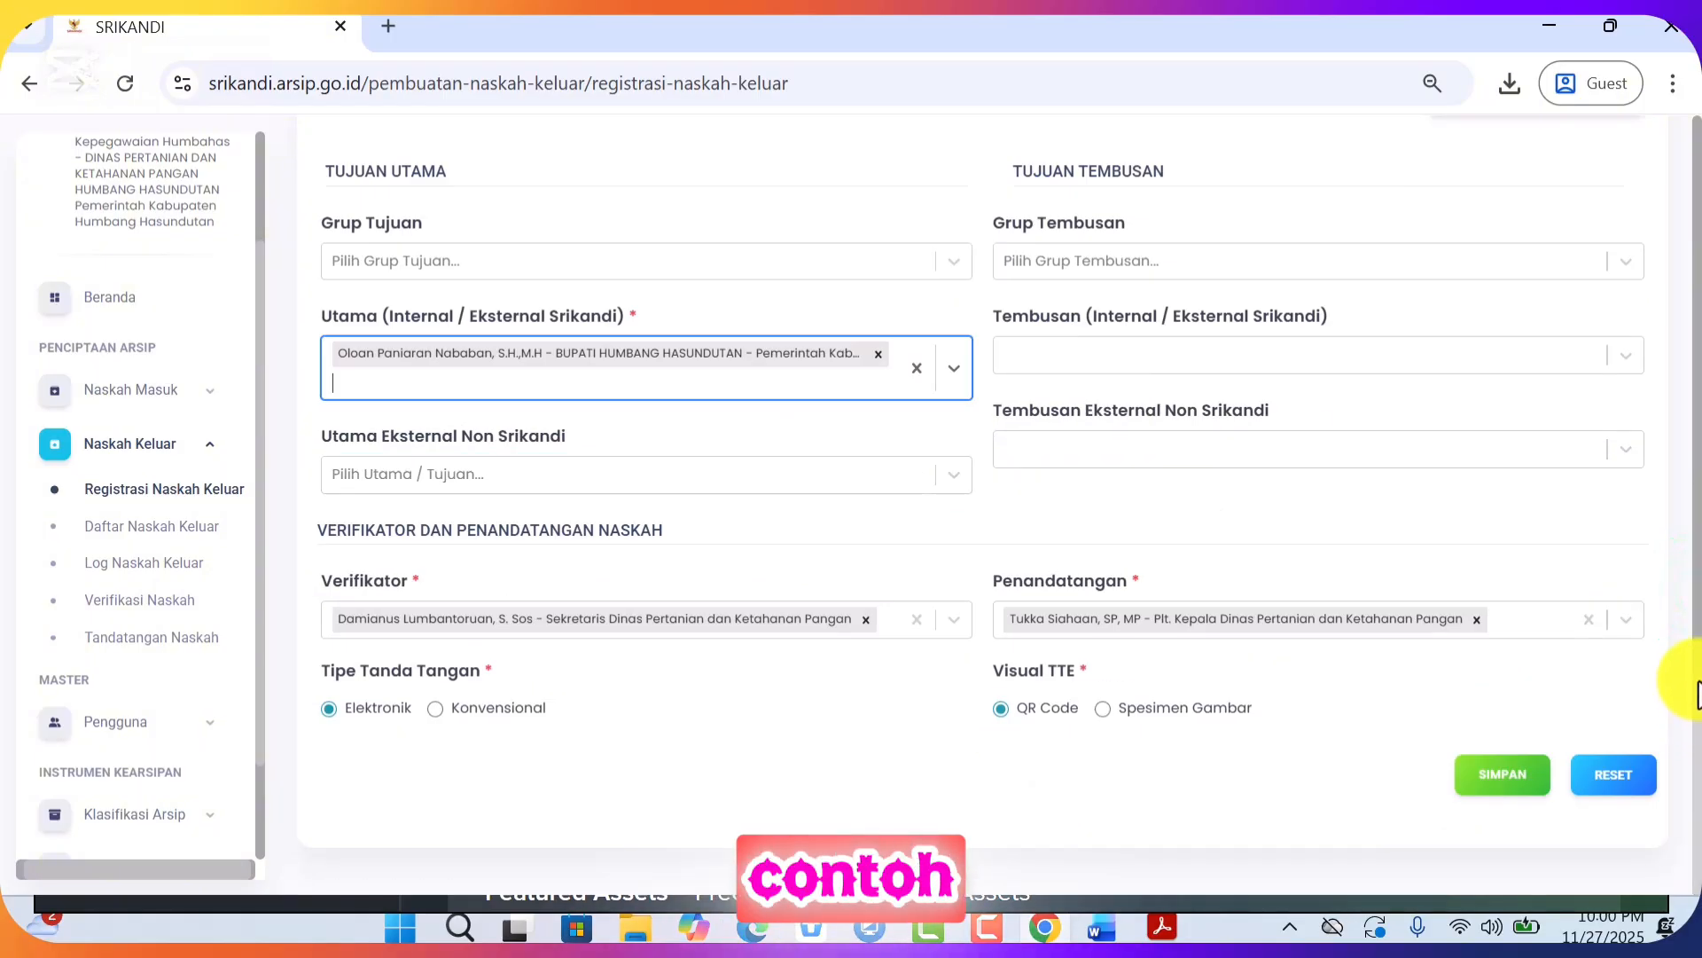
{"action": "left_click", "coordinate": [1502, 774]}
Enter KEARSIPAN as the letter's Isi Ringkas and UNDANGAN as its Hal
{"action": "left_click", "coordinate": [1100, 280]}
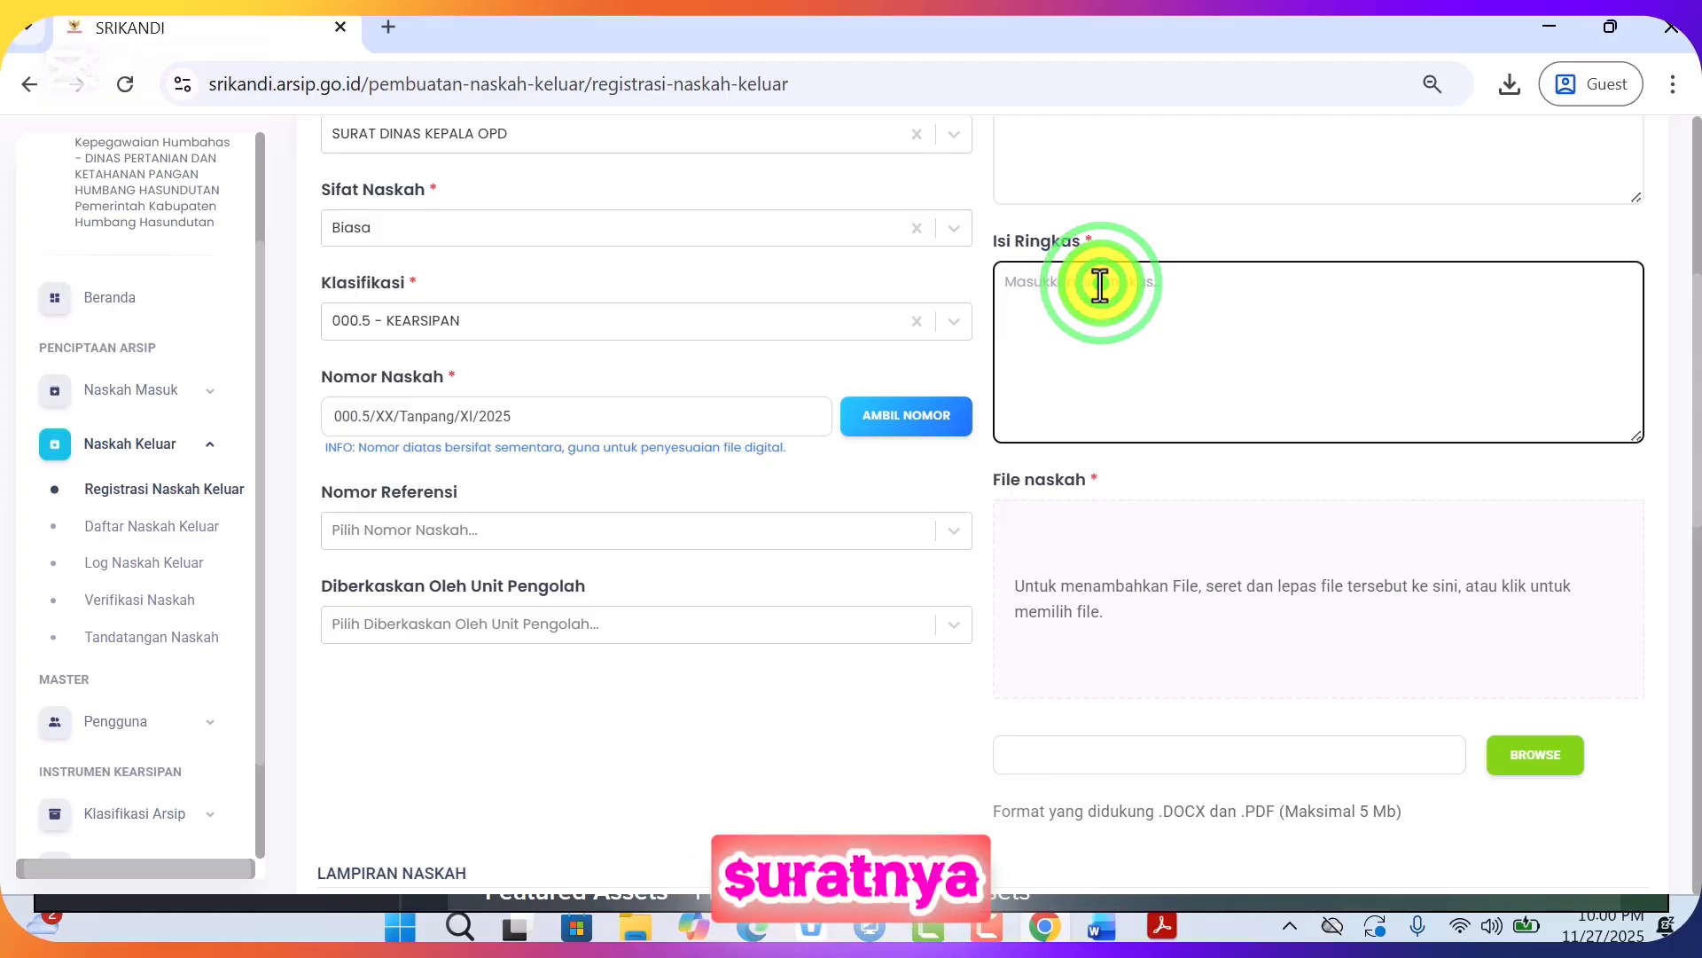
{"action": "type", "text": "K"}
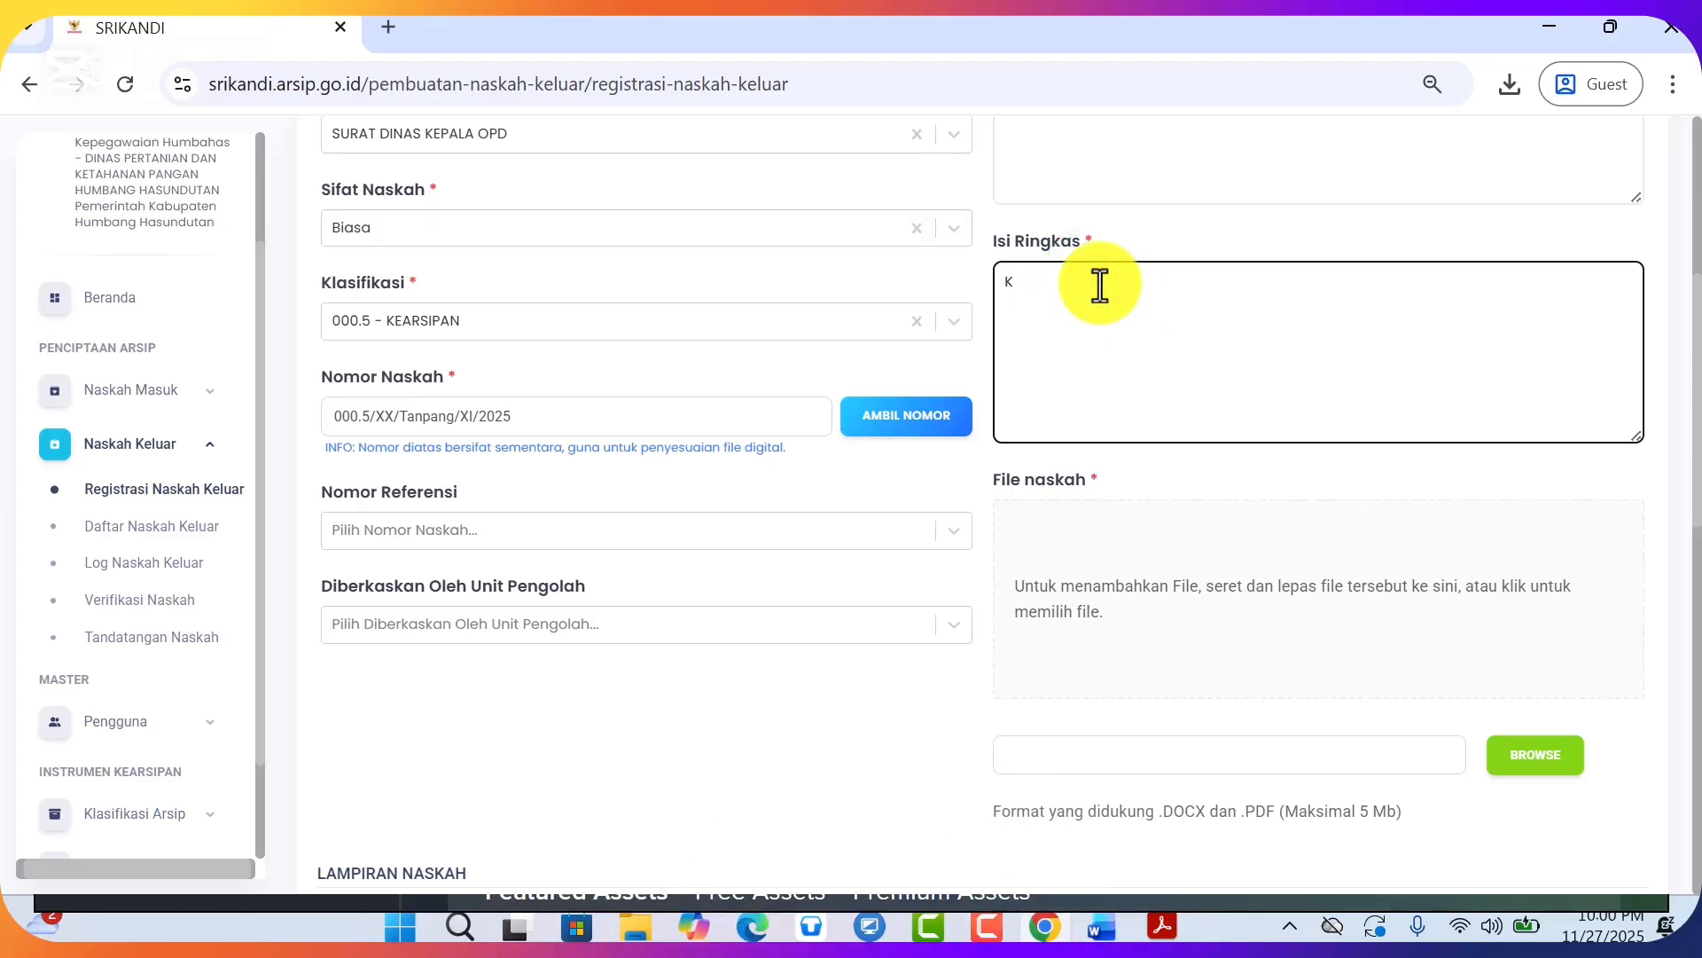
{"action": "type", "text": "EARSIP"}
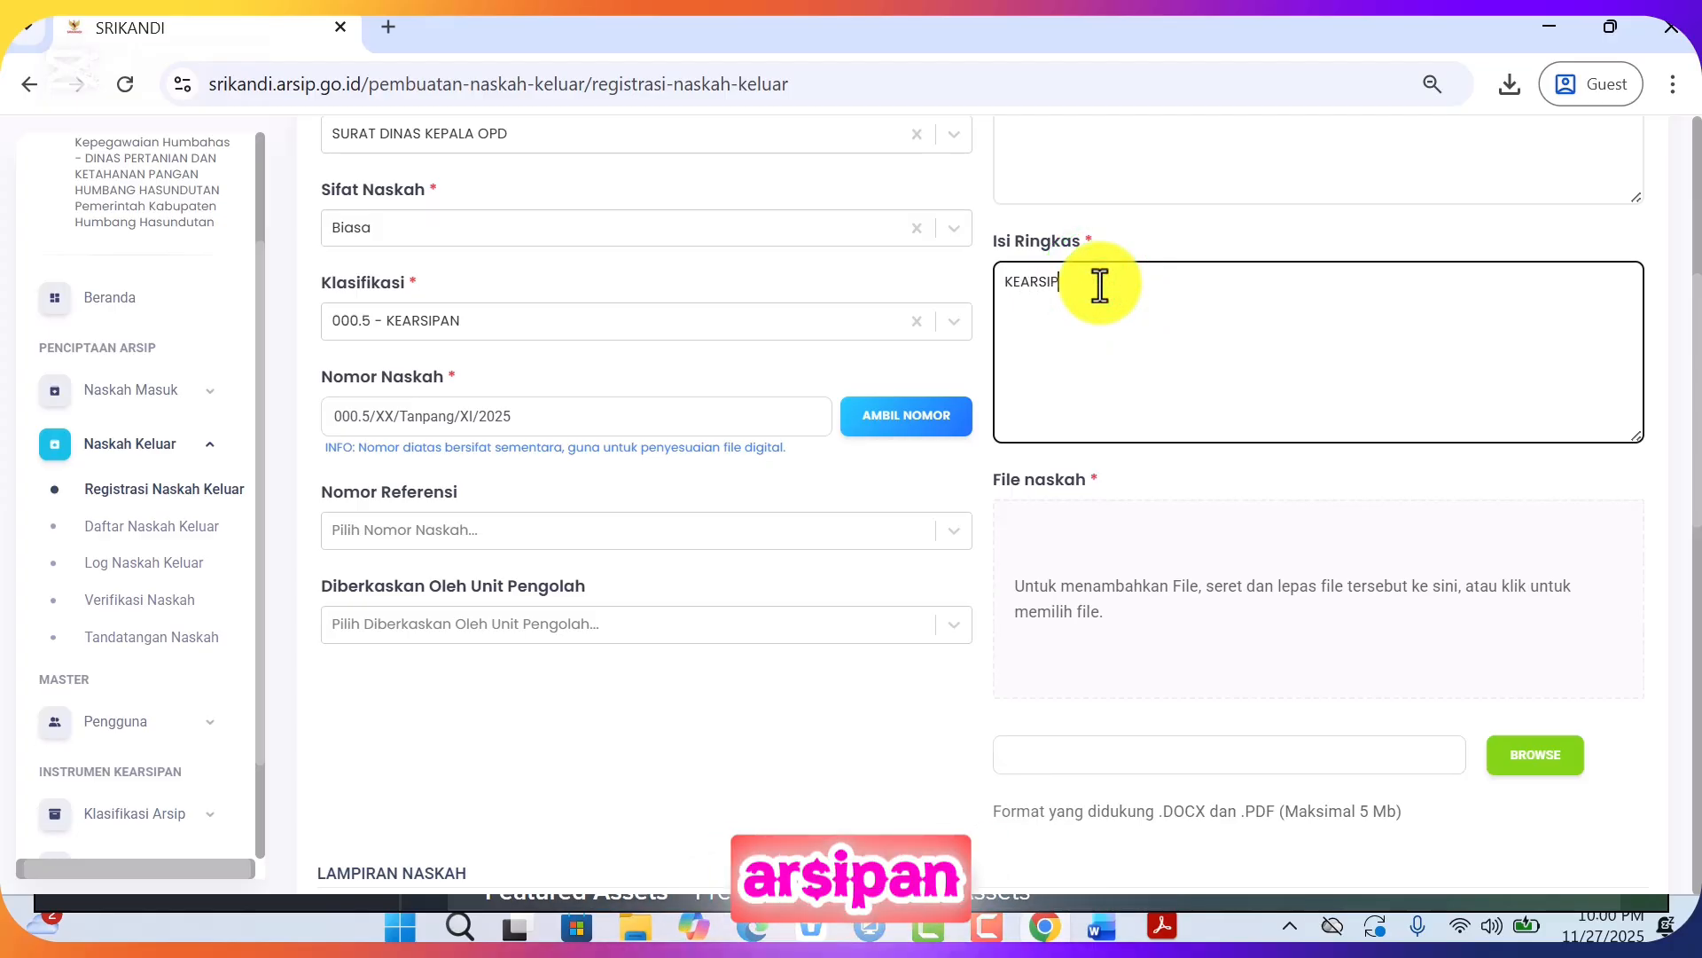
{"action": "type", "text": "AN"}
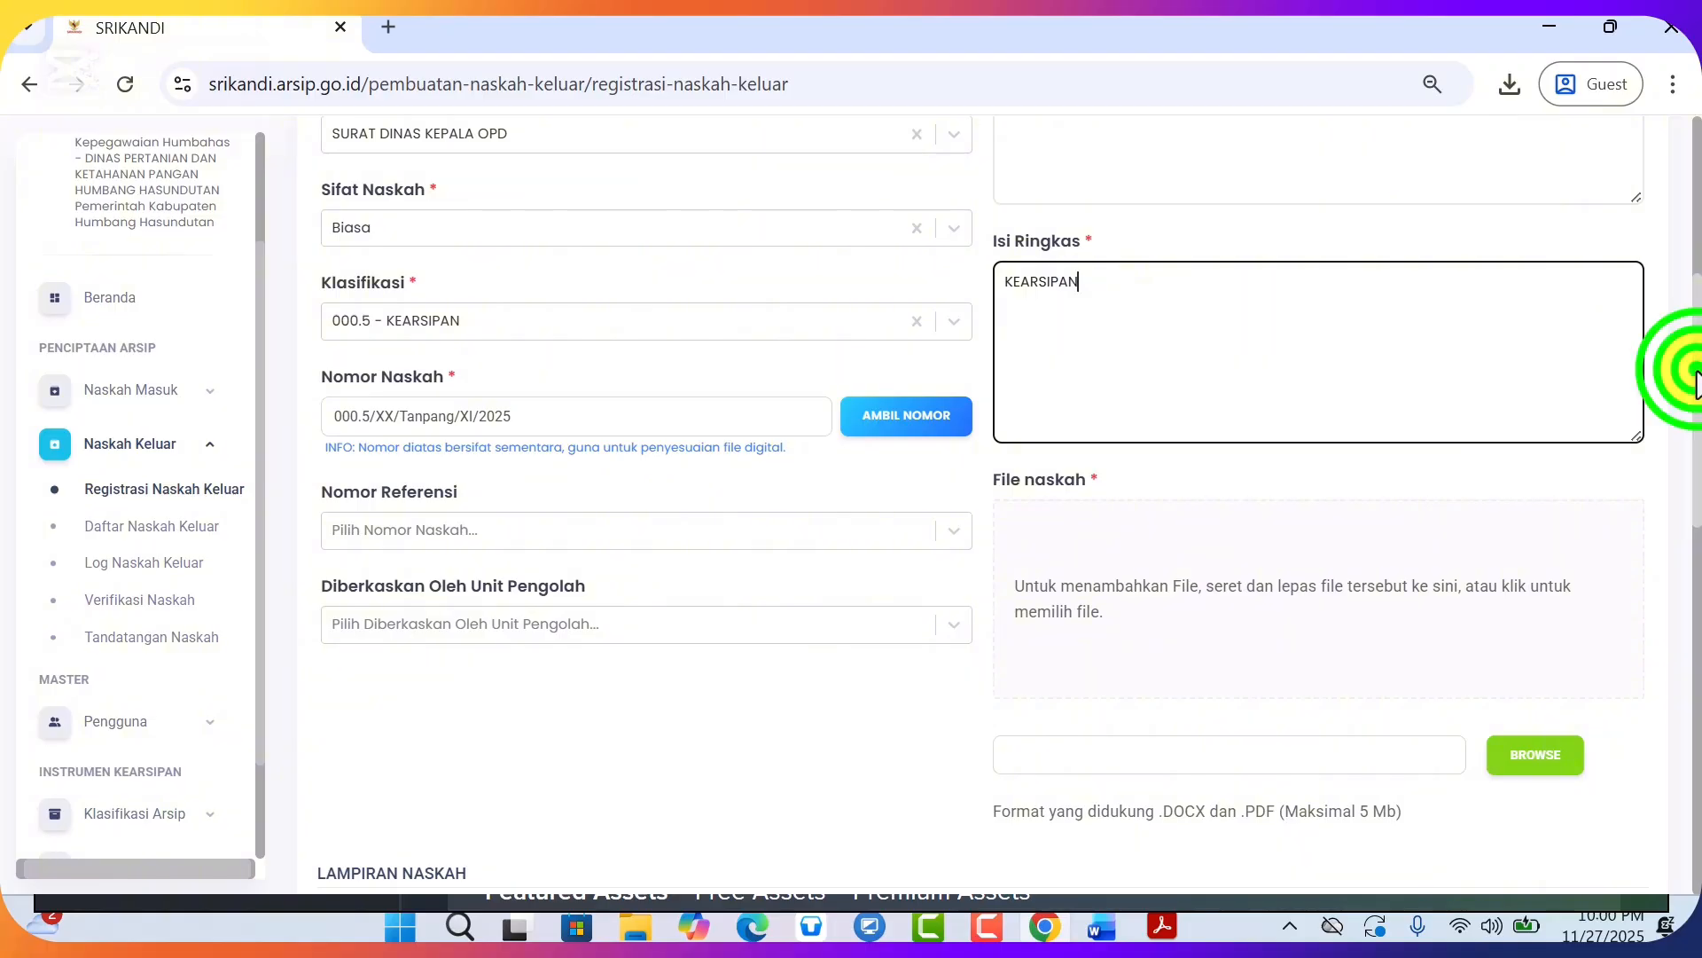
{"action": "left_click_drag", "start_coordinate": [1696, 372], "coordinate": [1691, 258]}
{"action": "left_click", "coordinate": [1100, 434]}
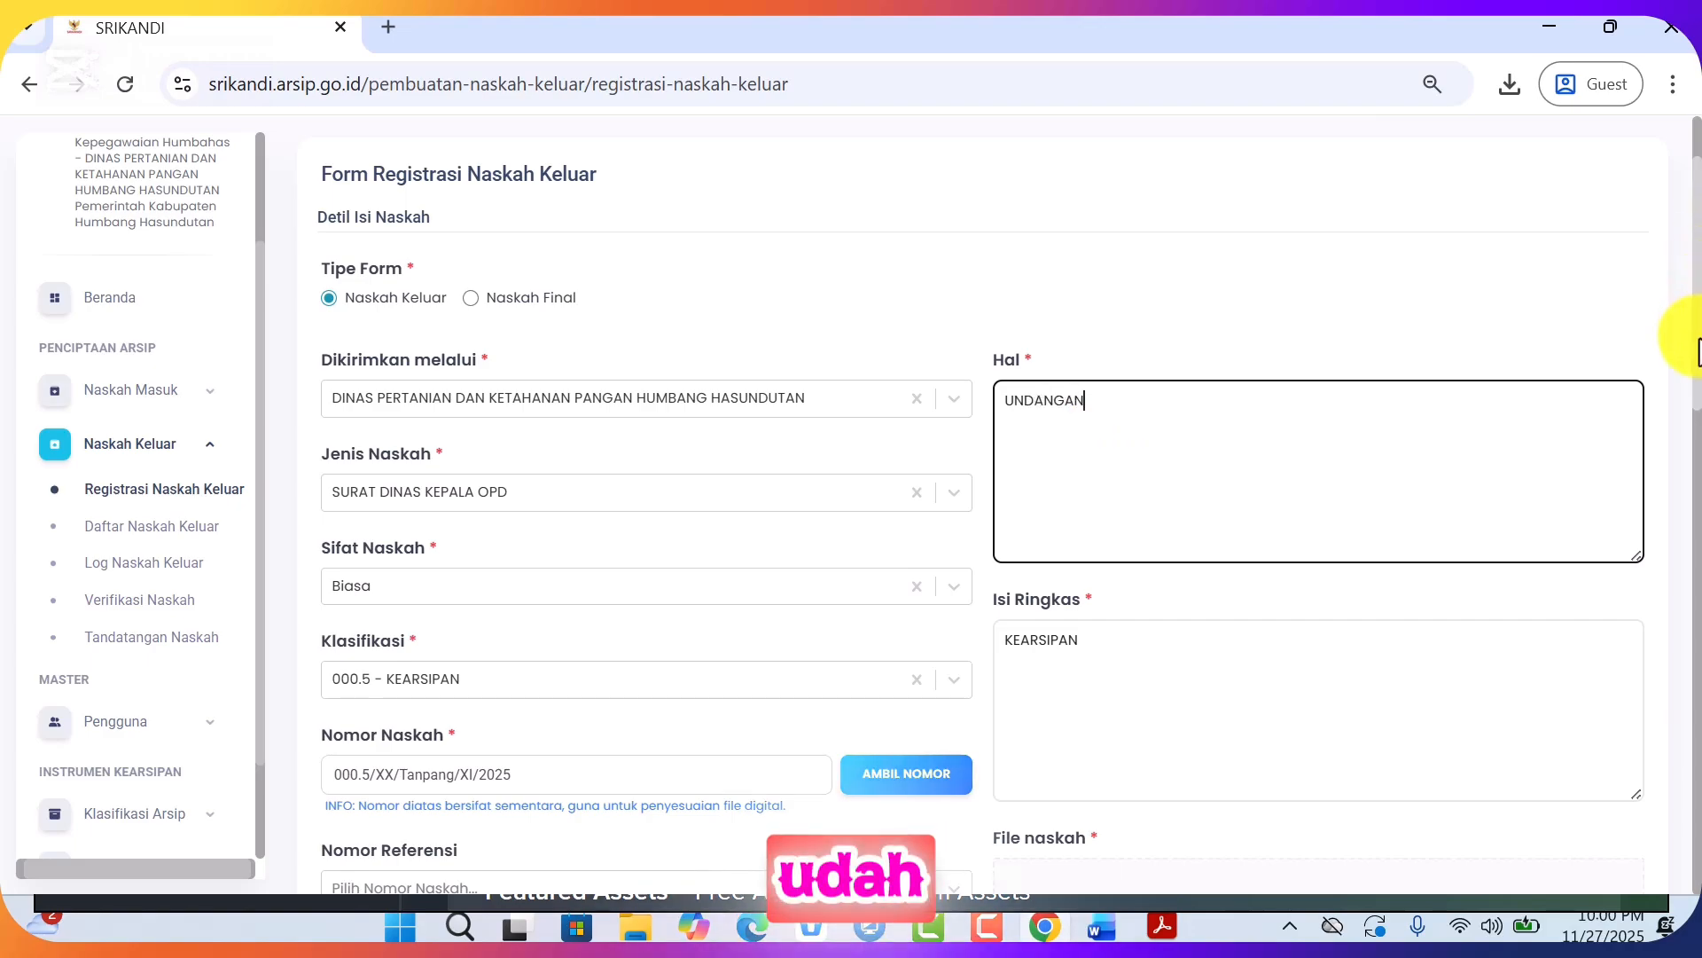
Attach the document "1 TK SURAT UNDANGAN SRIKANDI -.docx" as the File naskah
{"action": "left_click_drag", "start_coordinate": [1695, 335], "coordinate": [1698, 559]}
{"action": "scroll", "coordinate": [1596, 494], "scroll_direction": "down", "scroll_amount": 1}
{"action": "left_click", "coordinate": [775, 588]}
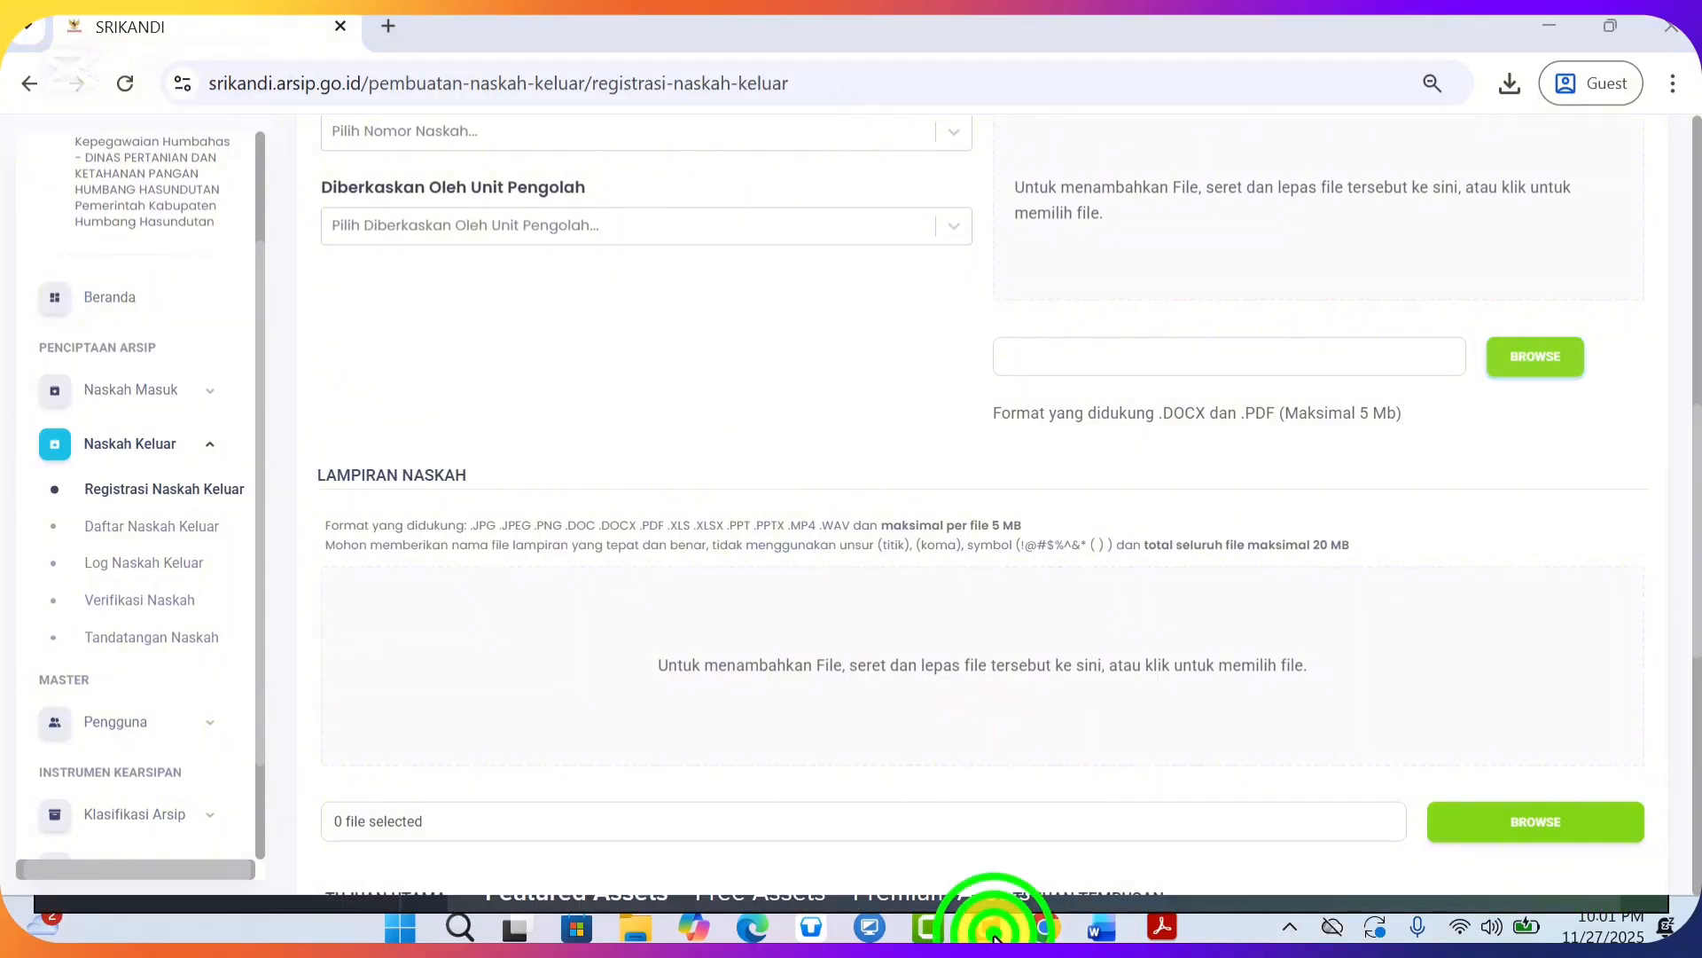
{"action": "left_click", "coordinate": [587, 77]}
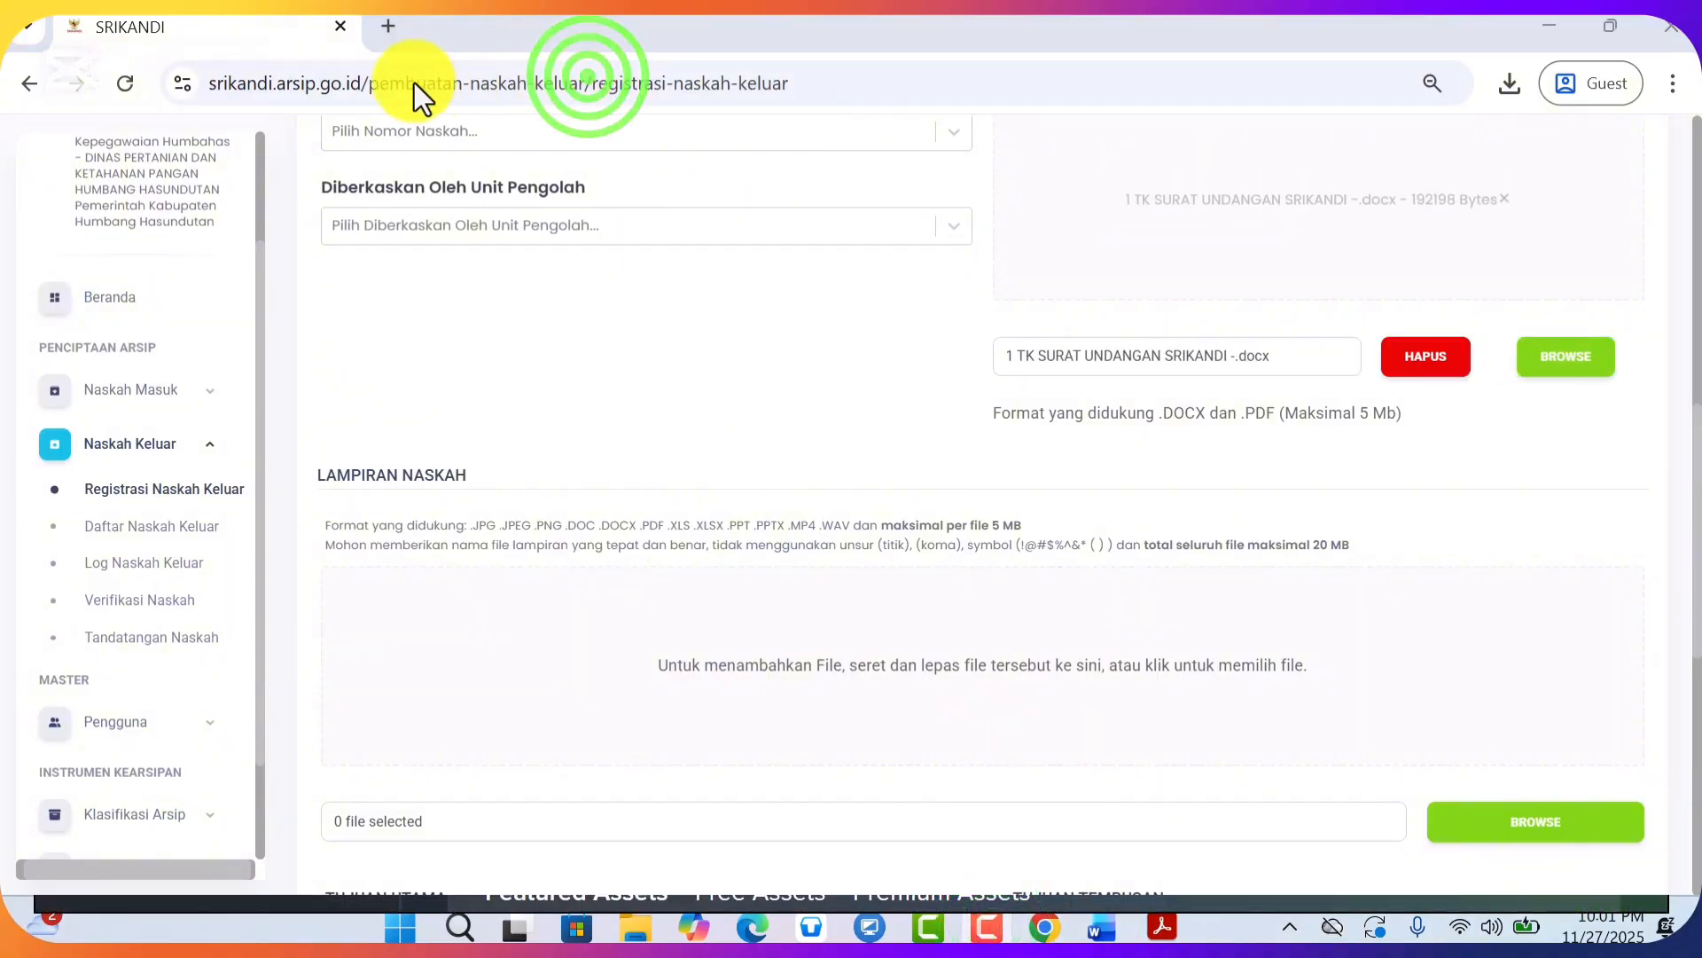
{"action": "left_click", "coordinate": [371, 77]}
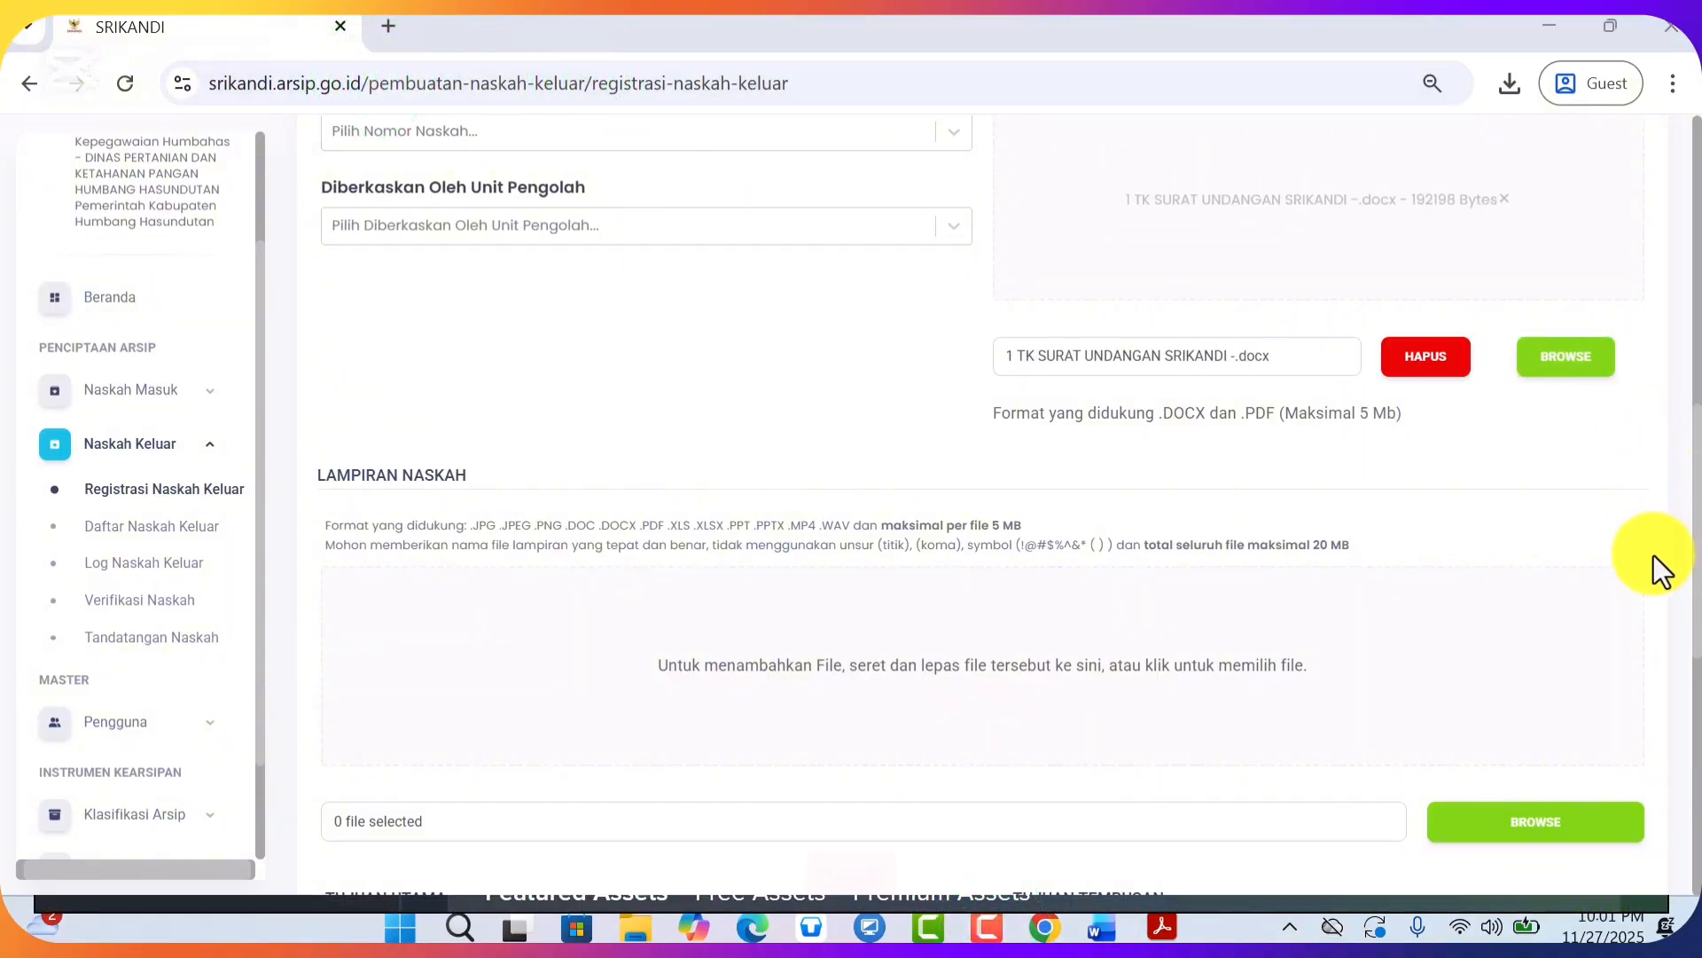
Review the completed outgoing letter form and save the registration
{"action": "scroll", "coordinate": [1698, 634], "scroll_direction": "up", "scroll_amount": 8}
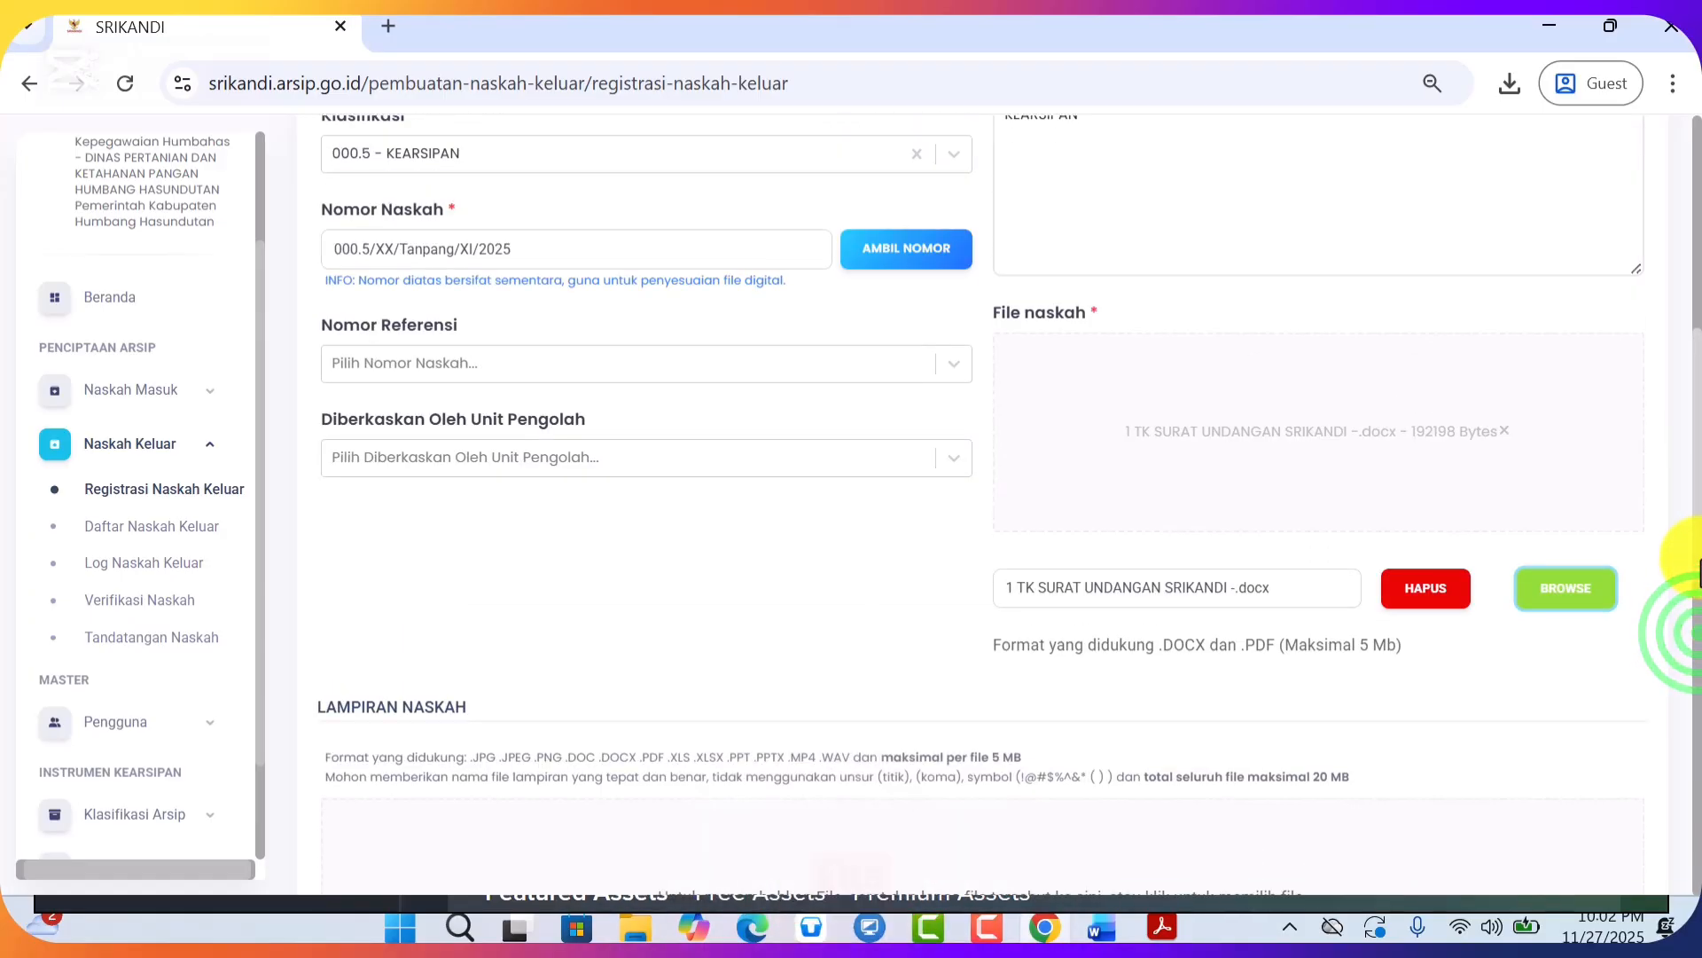
{"action": "left_click_drag", "start_coordinate": [1693, 459], "coordinate": [1671, 310]}
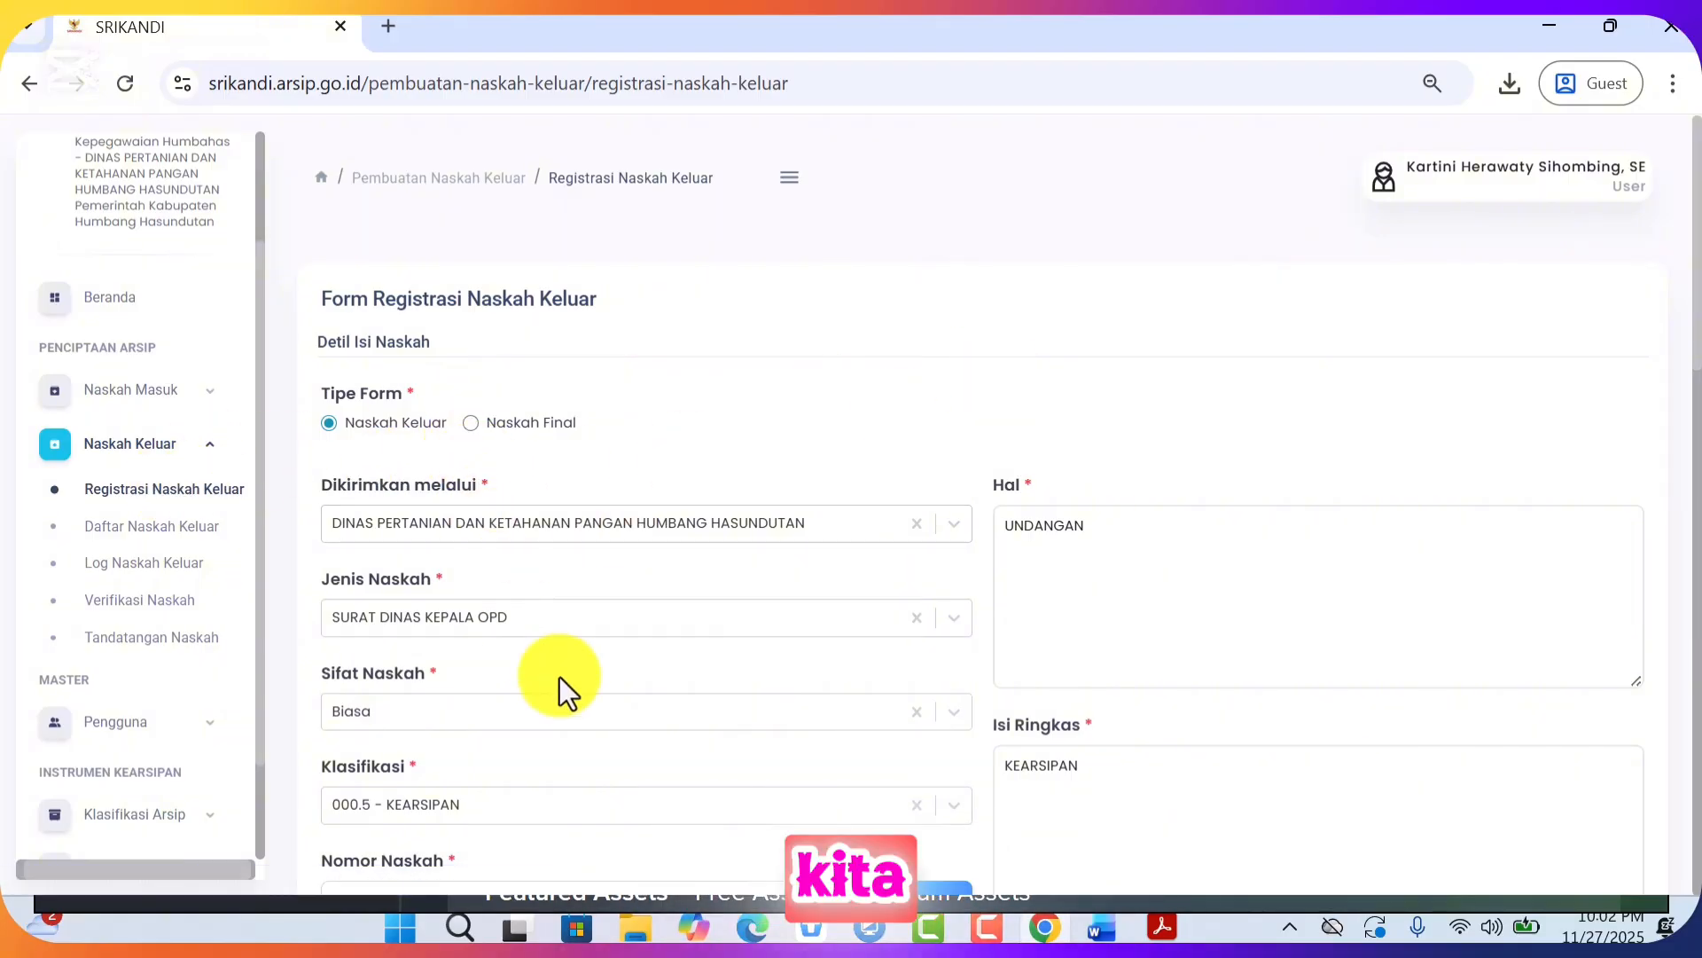
{"action": "left_click_drag", "start_coordinate": [1695, 358], "coordinate": [1693, 855]}
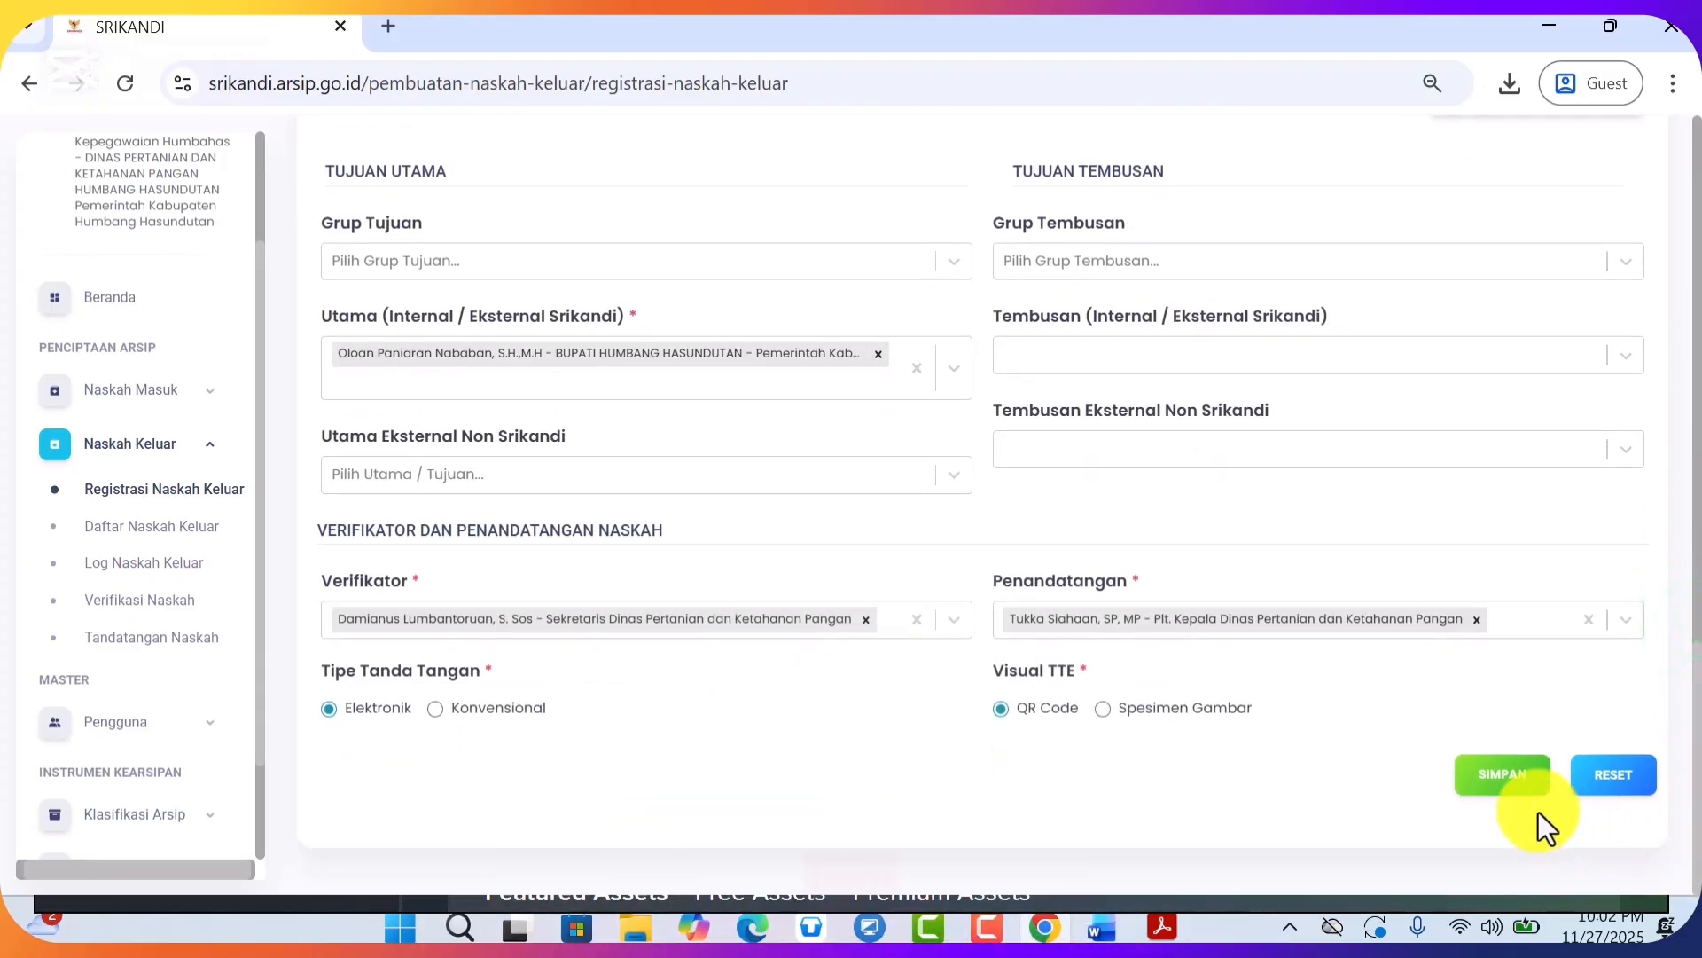
{"action": "left_click", "coordinate": [1512, 778]}
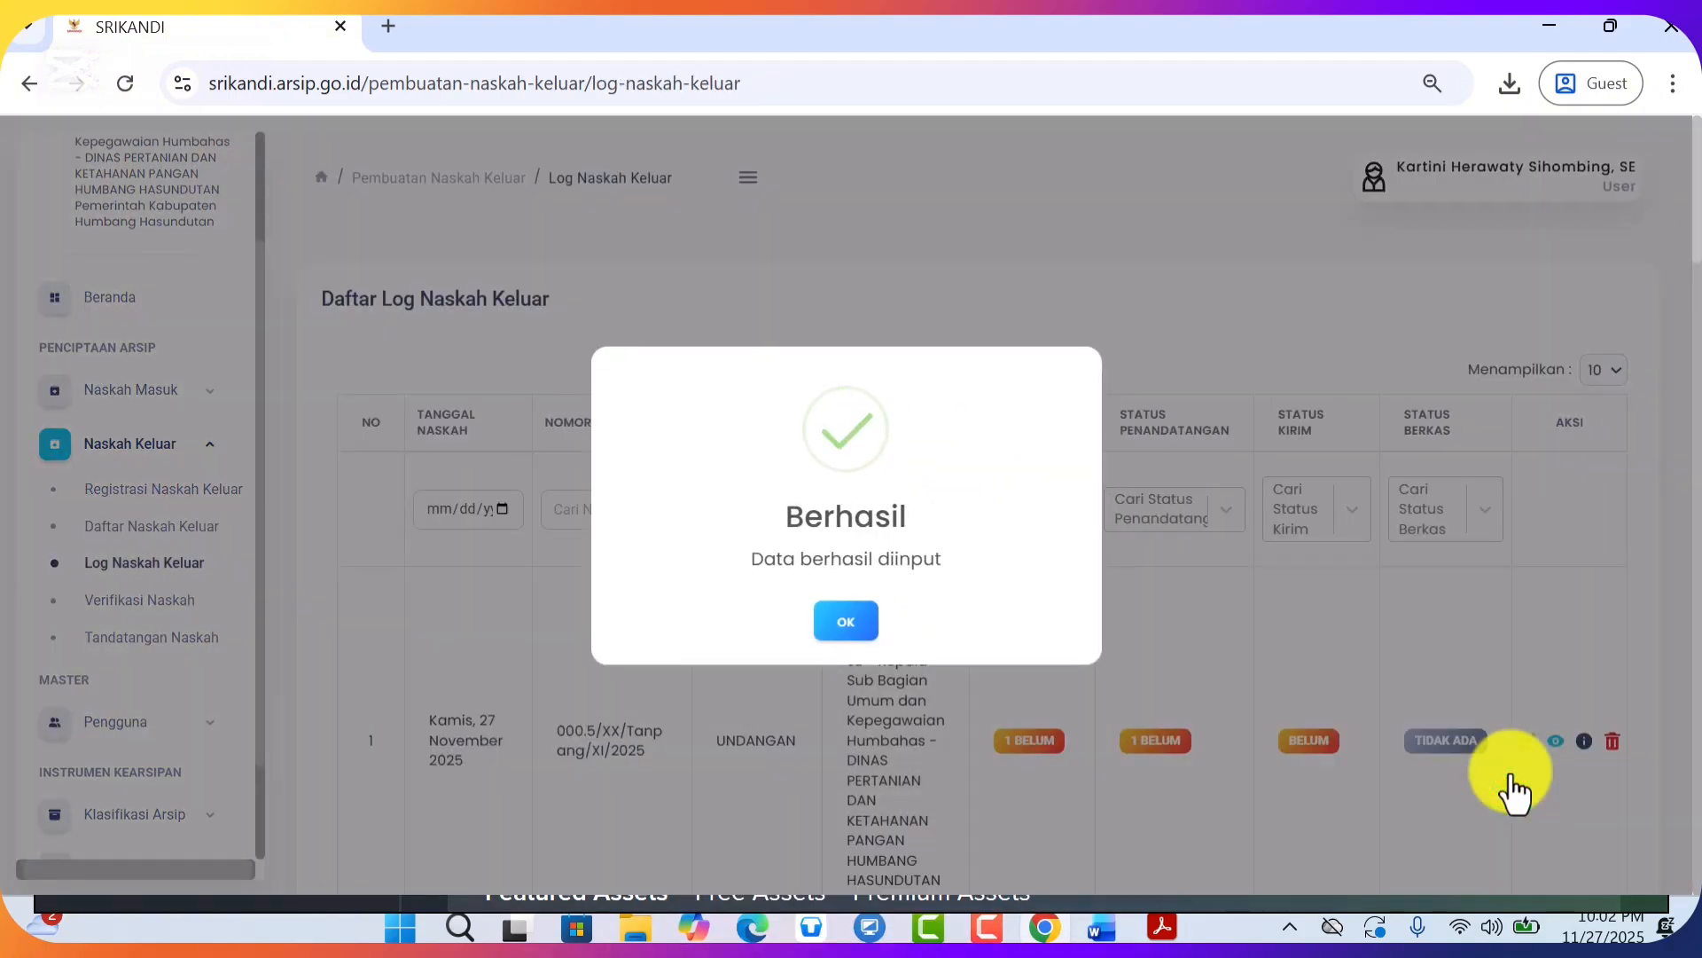
{"action": "left_click", "coordinate": [834, 627]}
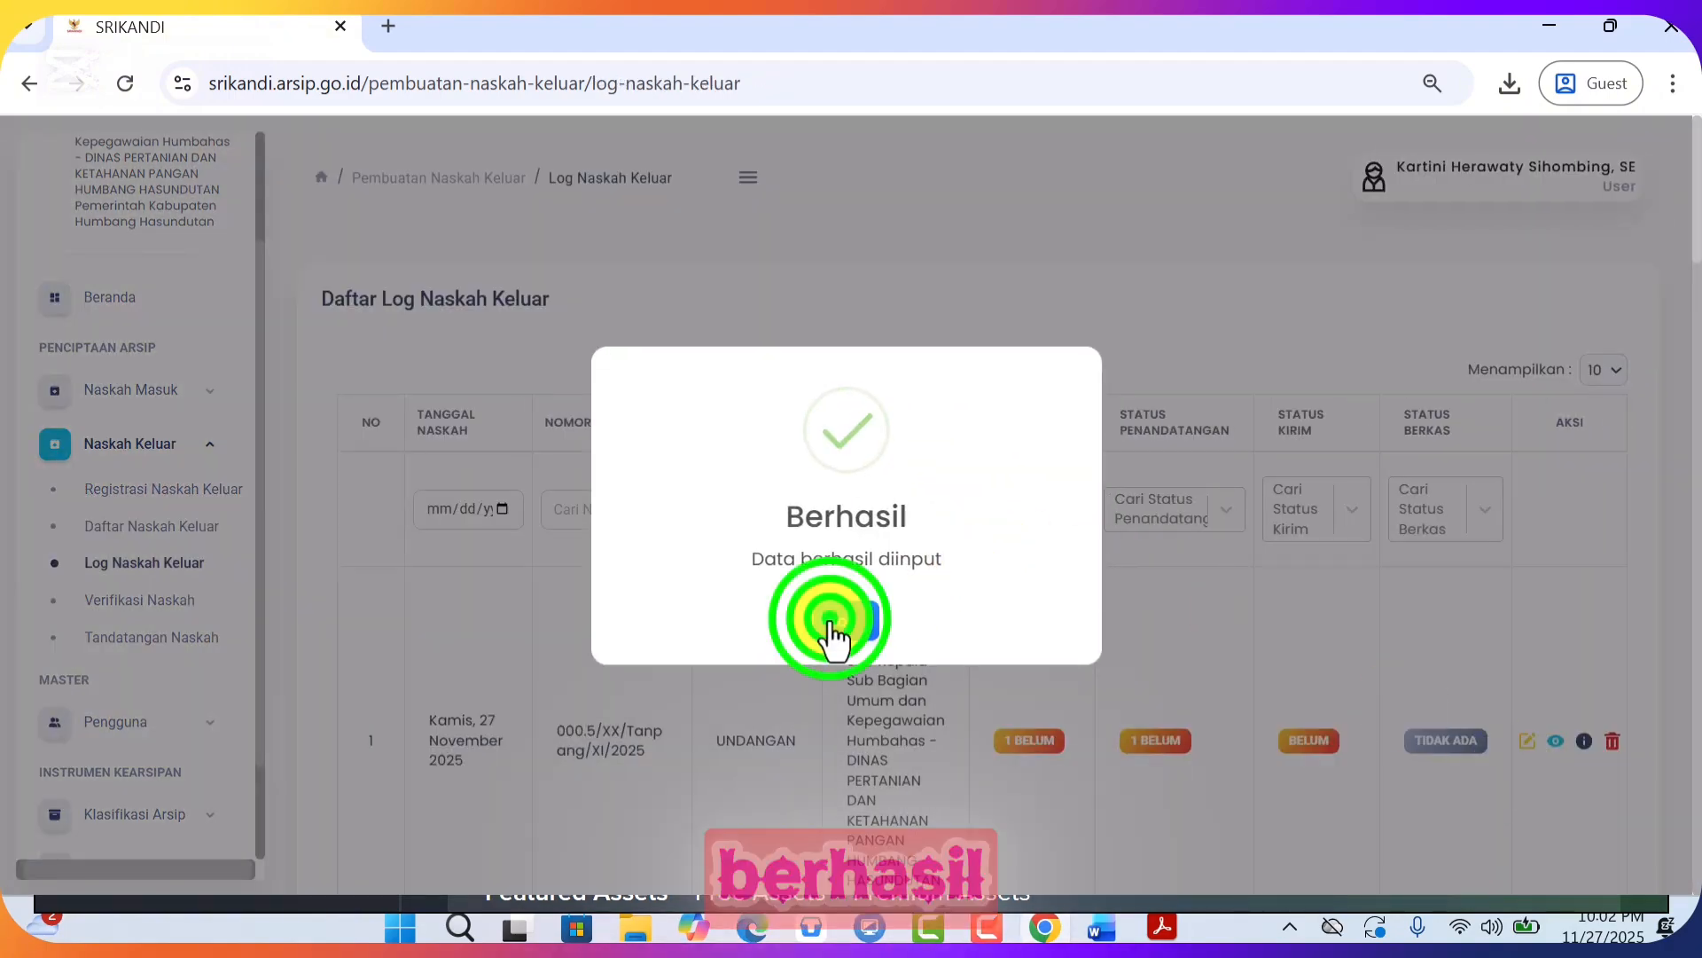
Open the UNDANGAN letter's detail from Log Naskah Keluar, send its draft to the verifier and view the letter's PDF
{"action": "left_click", "coordinate": [143, 564]}
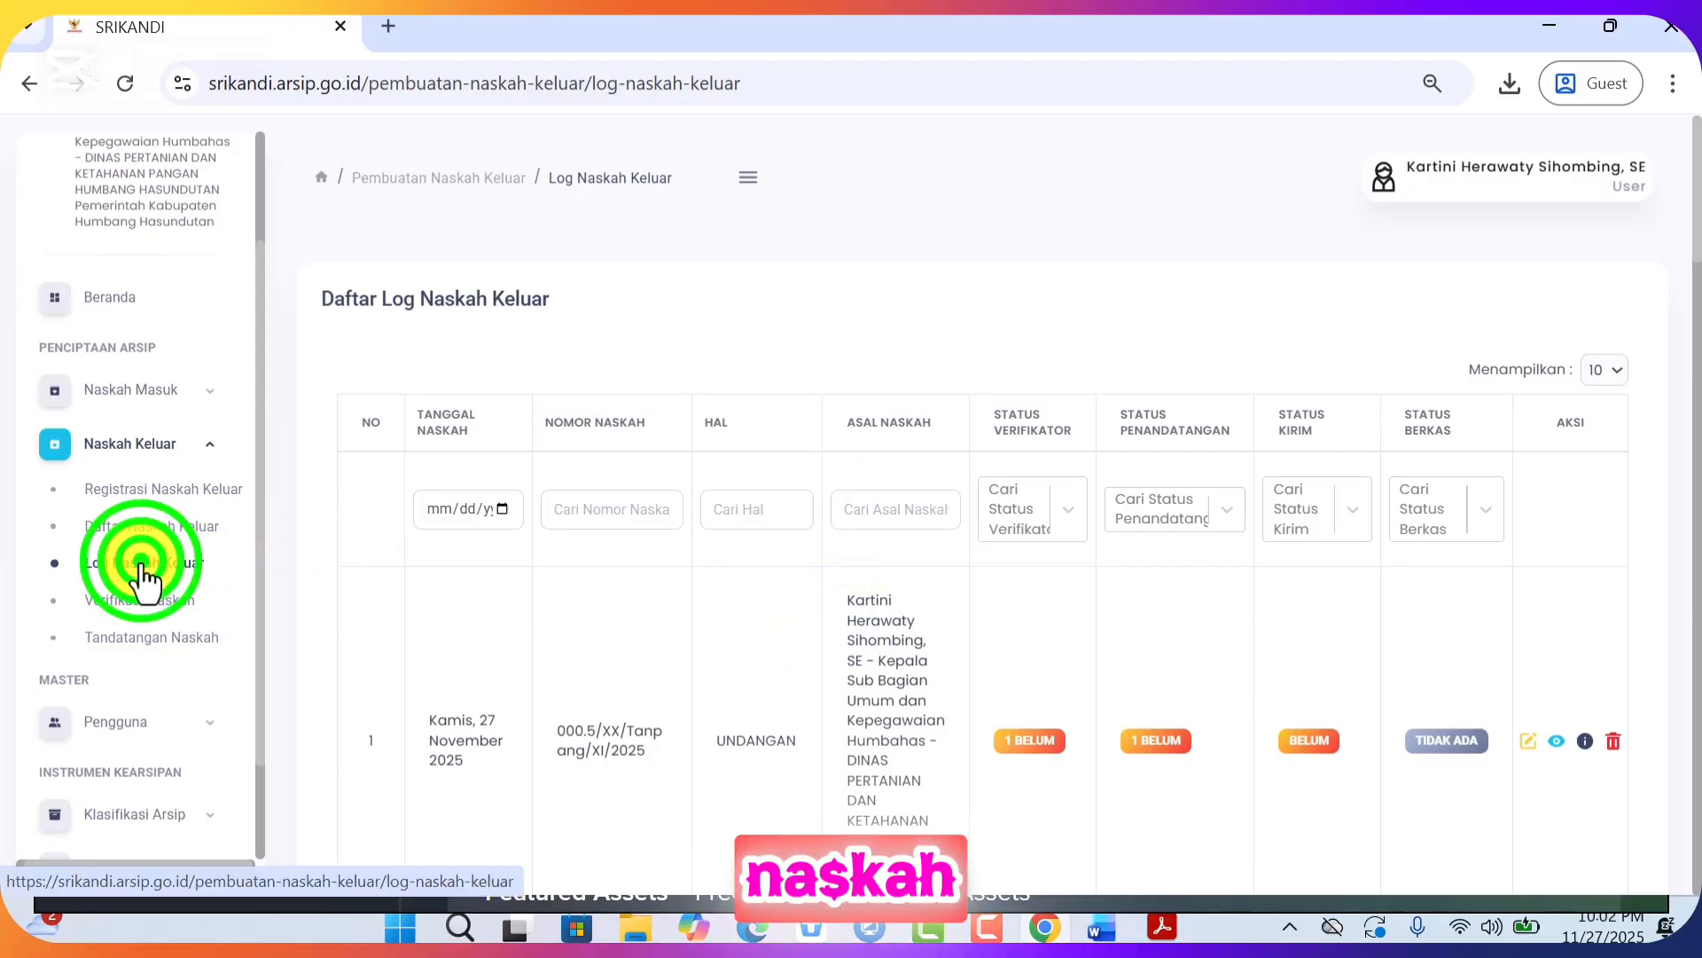
{"action": "left_click", "coordinate": [1557, 743]}
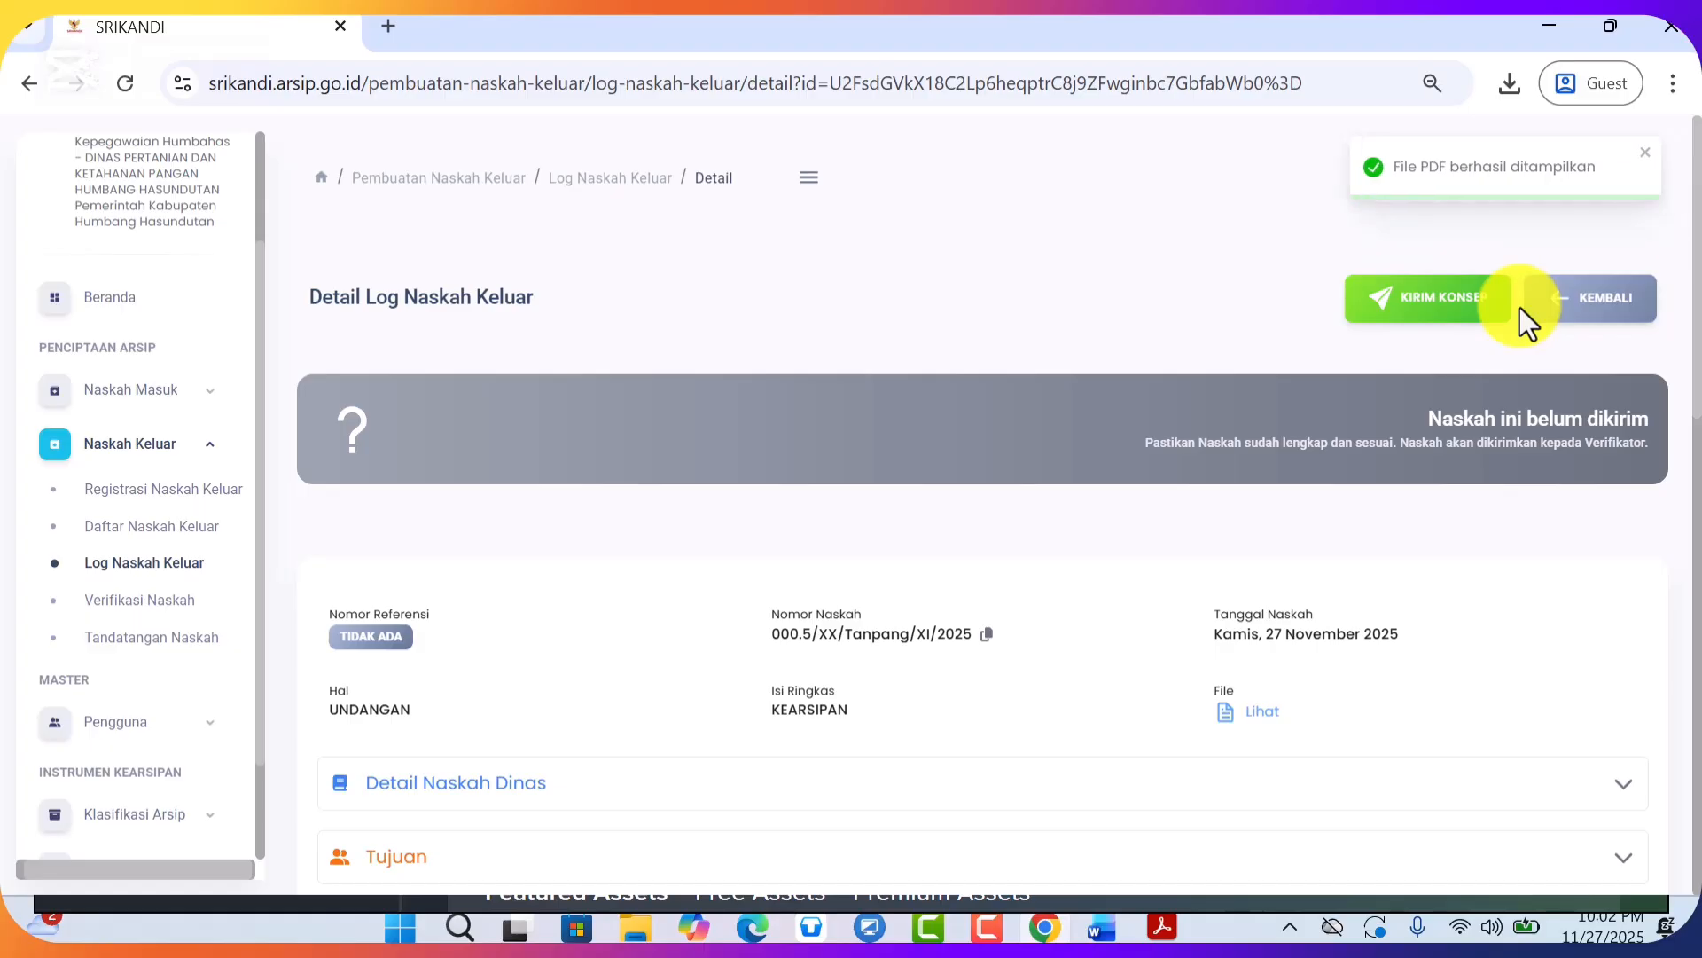
{"action": "left_click", "coordinate": [1430, 306]}
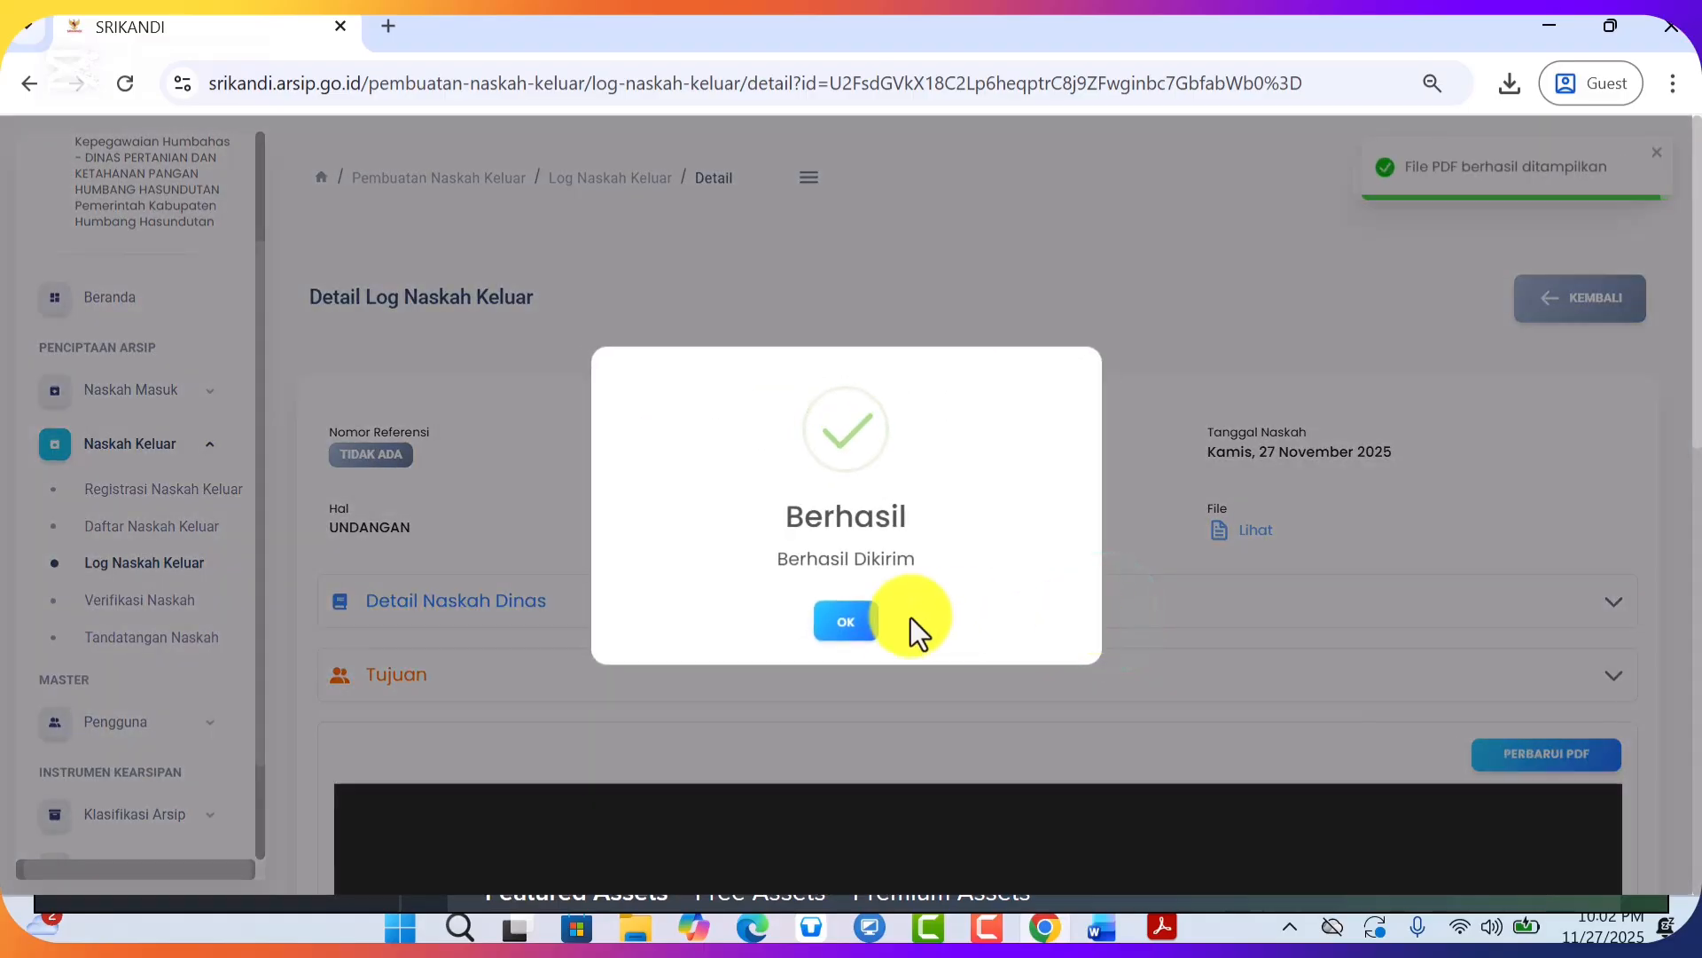
{"action": "left_click", "coordinate": [845, 631]}
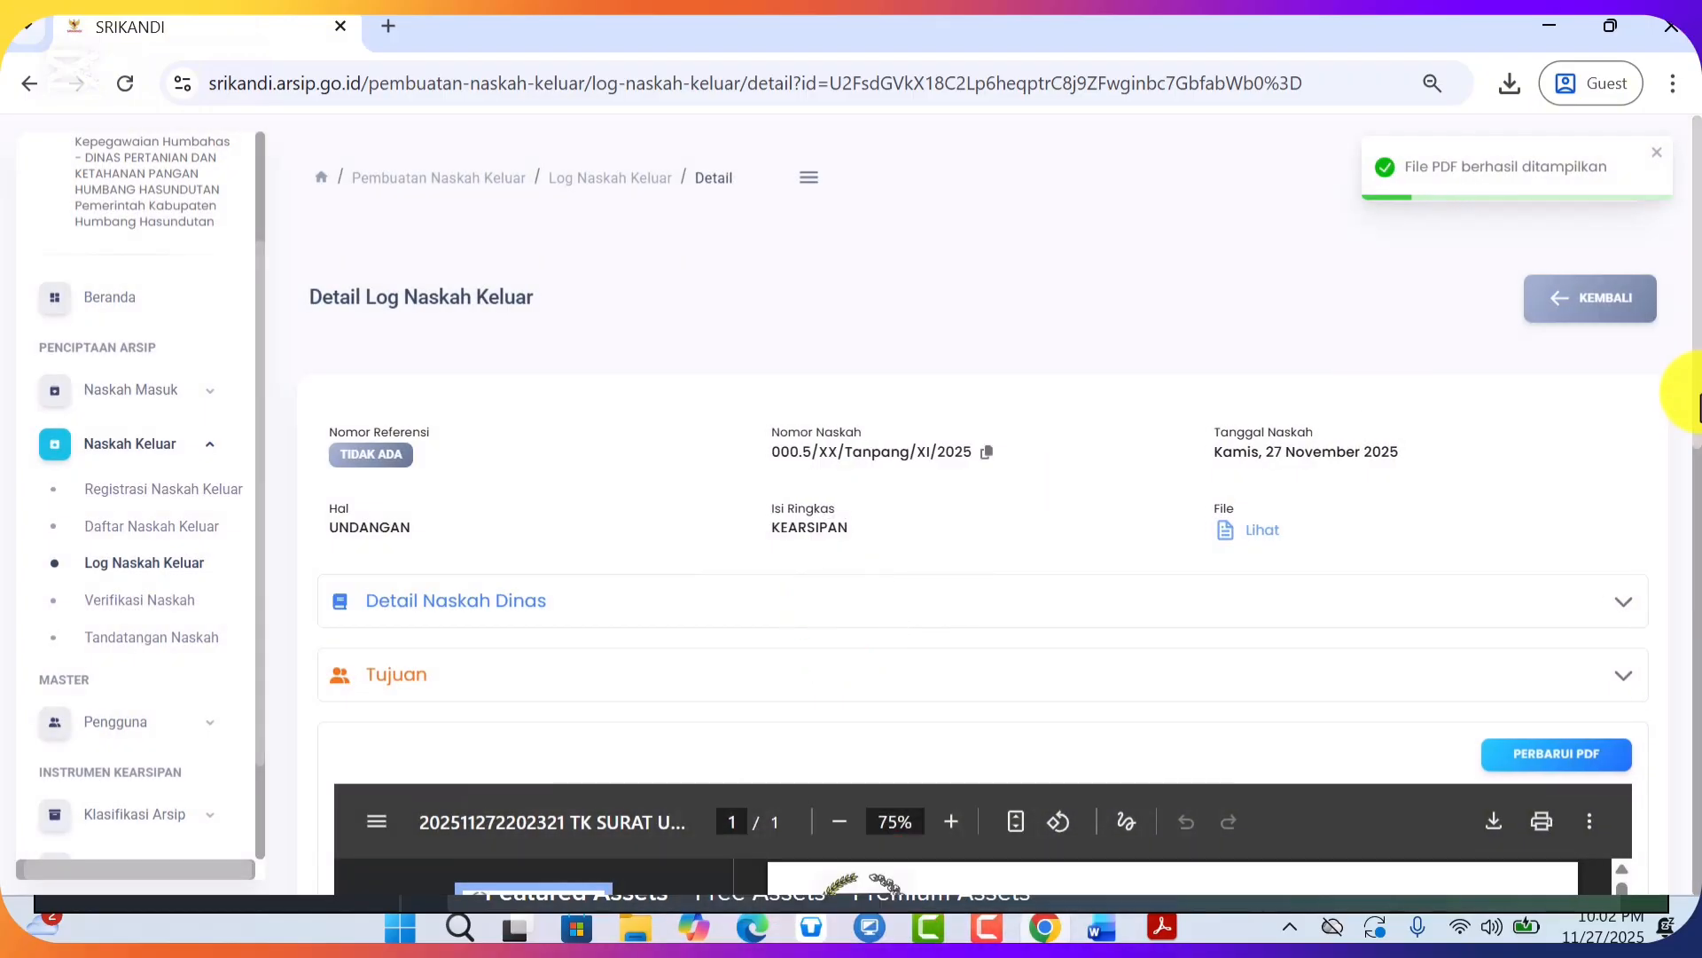
{"action": "left_click_drag", "start_coordinate": [1689, 387], "coordinate": [1697, 621]}
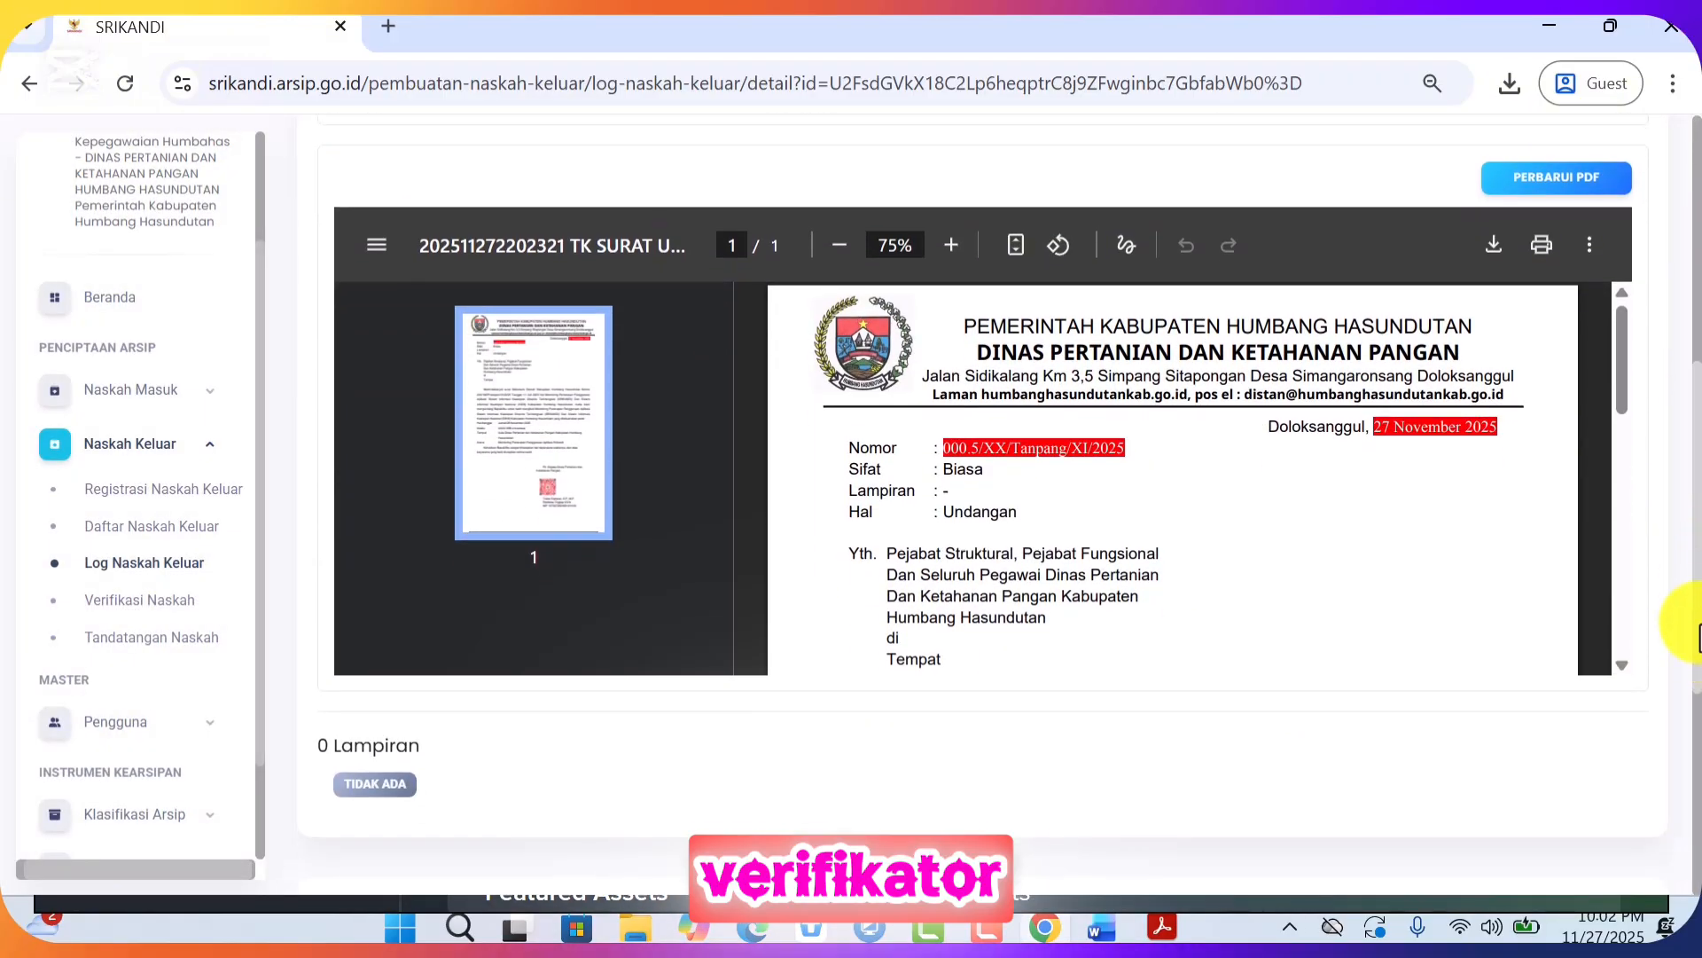
Review the UNDANGAN letter's PDF preview and detail page, and open the Verifikasi Naskah list
{"action": "mouse_move", "coordinate": [1619, 369]}
{"action": "left_mouse_down"}
{"action": "mouse_move", "coordinate": [1654, 606]}
{"action": "mouse_move", "coordinate": [1622, 416]}
{"action": "mouse_move", "coordinate": [1649, 577]}
{"action": "mouse_move", "coordinate": [1625, 647]}
{"action": "mouse_move", "coordinate": [1597, 323]}
{"action": "left_mouse_up"}
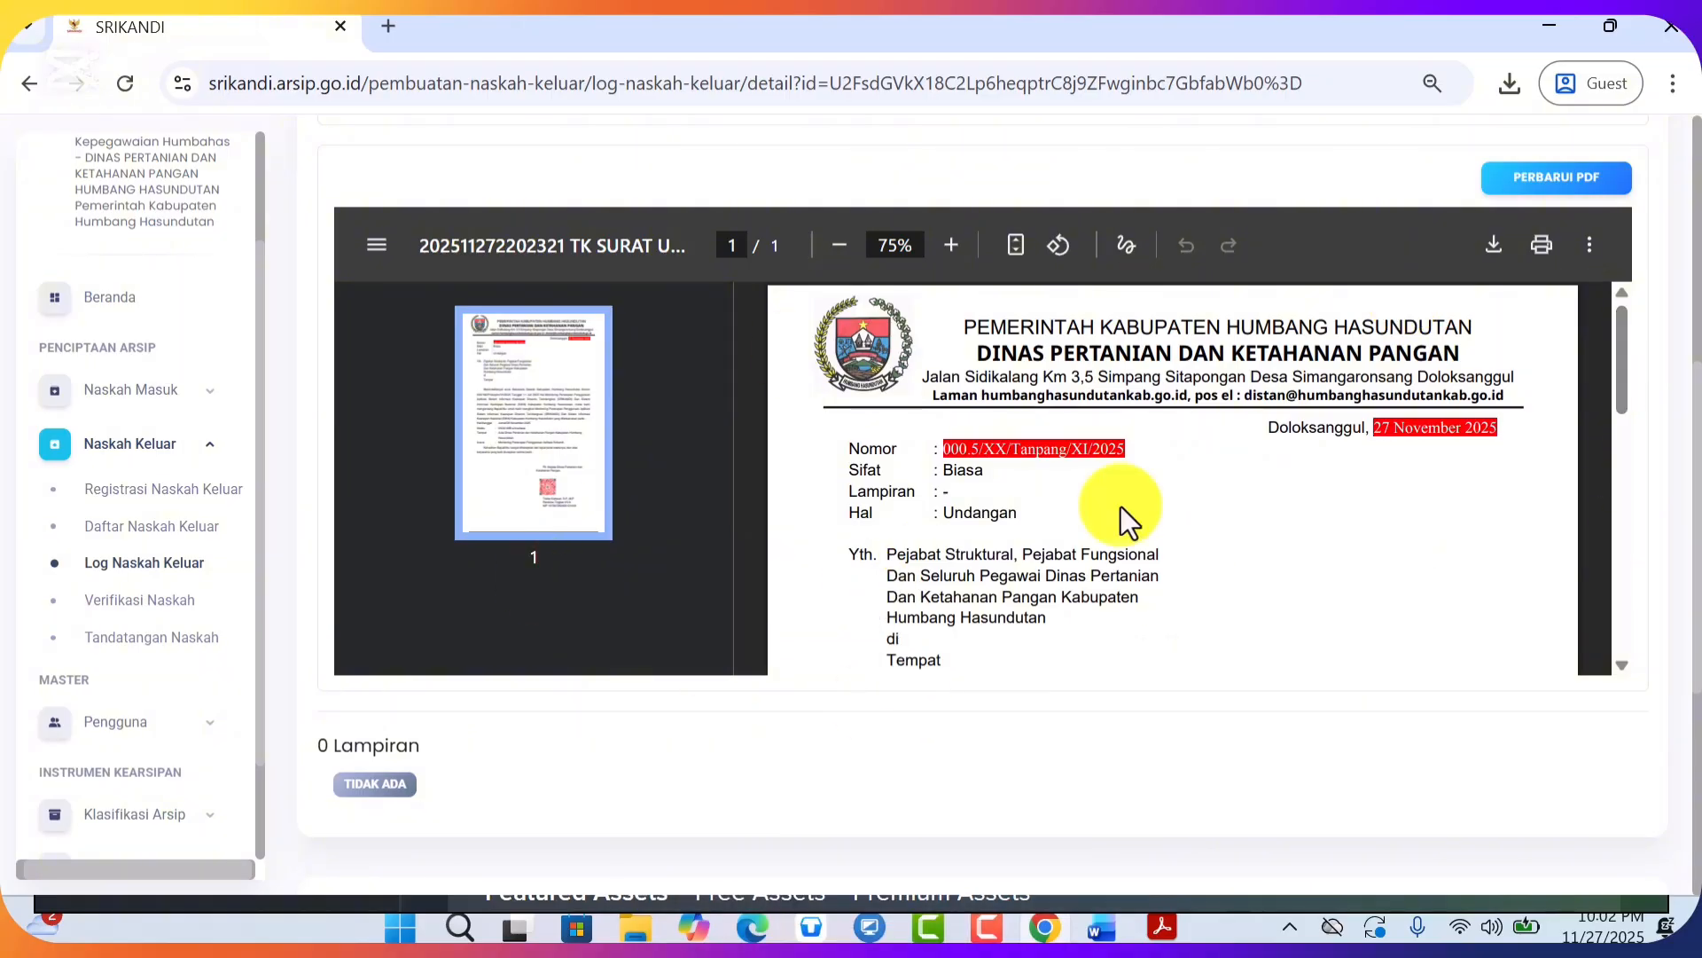
{"action": "left_click_drag", "start_coordinate": [1697, 421], "coordinate": [1693, 285]}
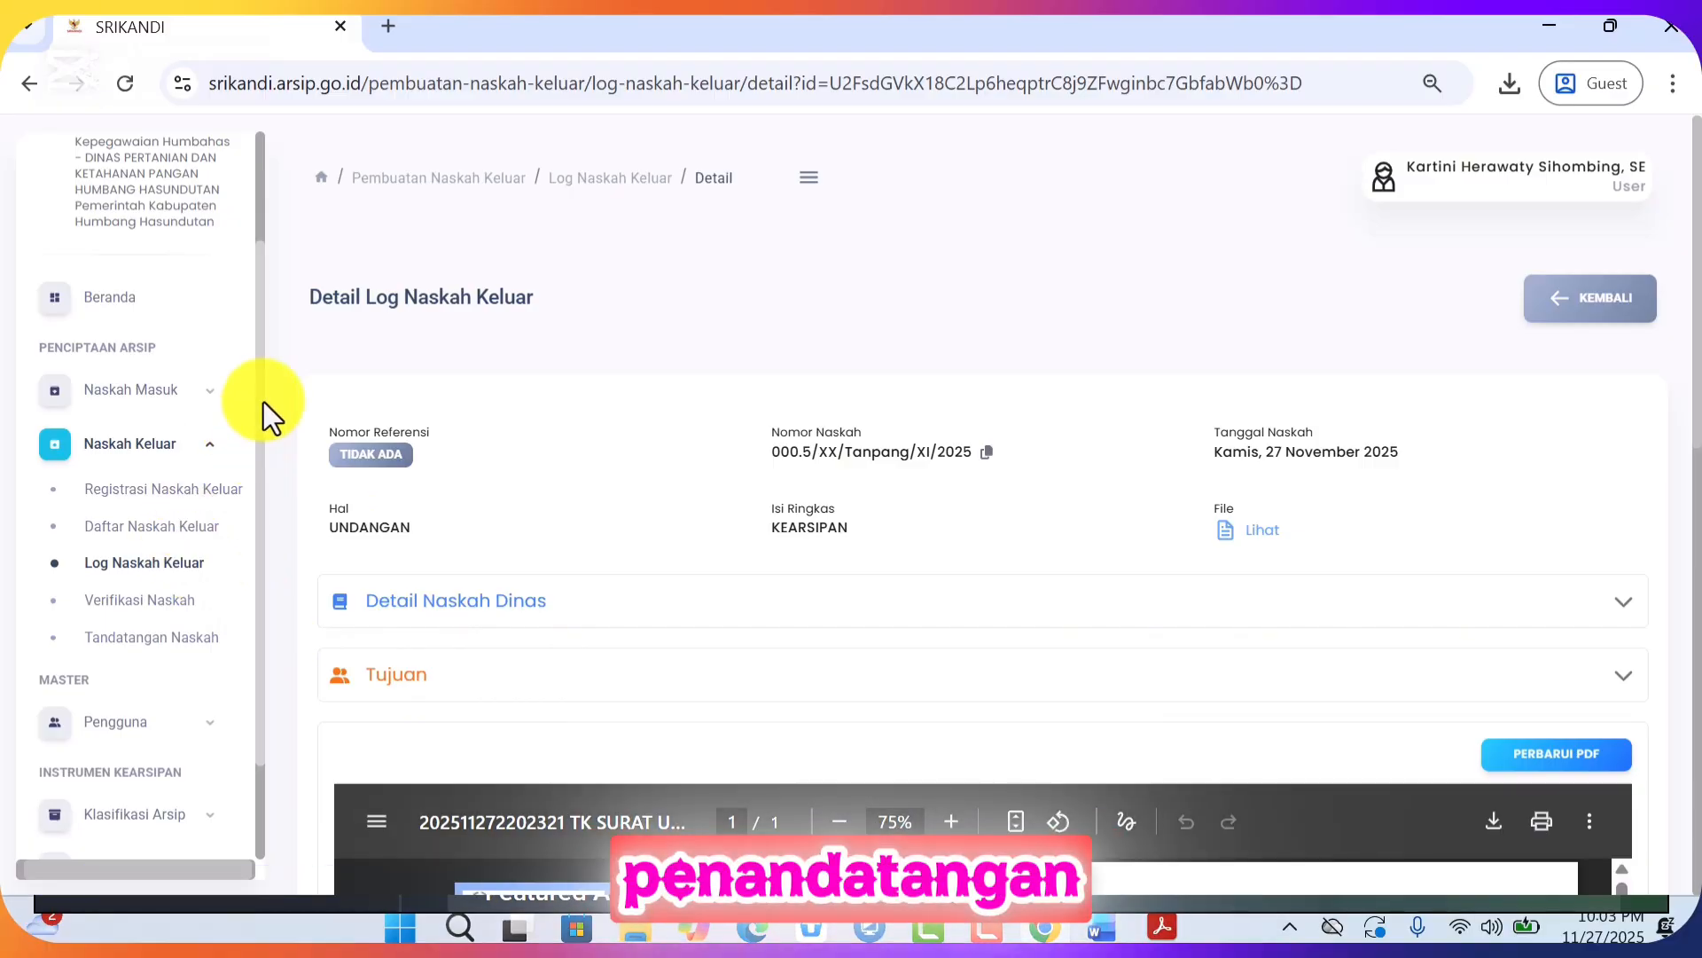
{"action": "left_click_drag", "start_coordinate": [258, 353], "coordinate": [270, 704]}
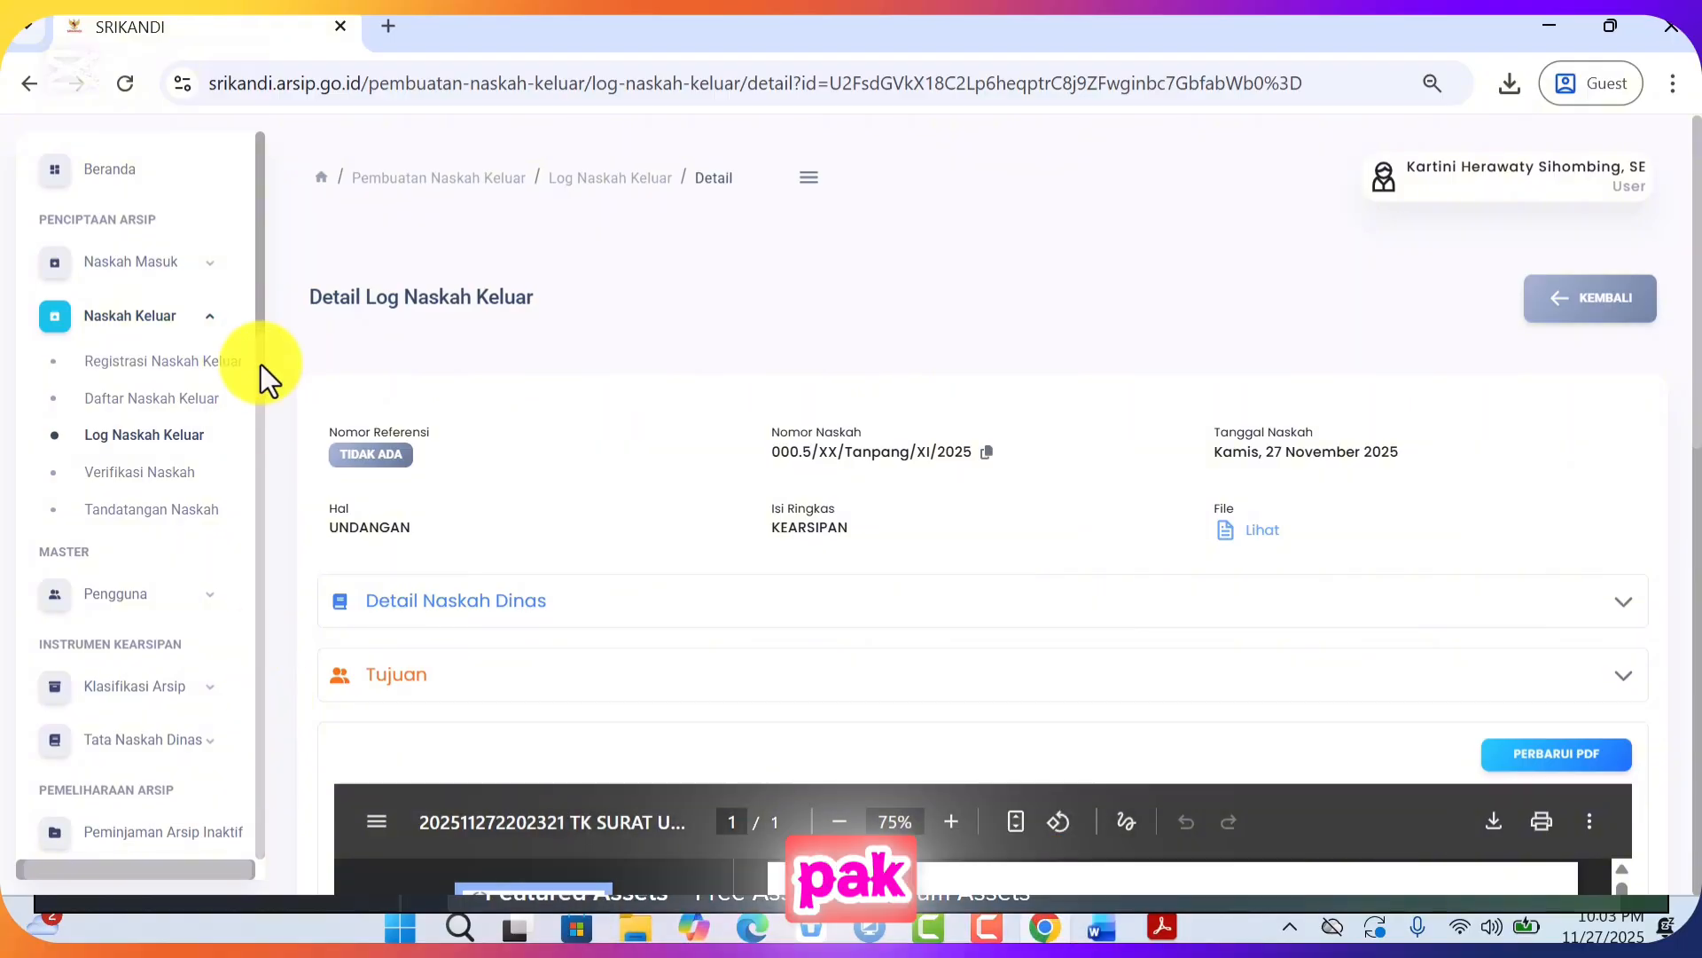
{"action": "left_click_drag", "start_coordinate": [263, 373], "coordinate": [265, 216]}
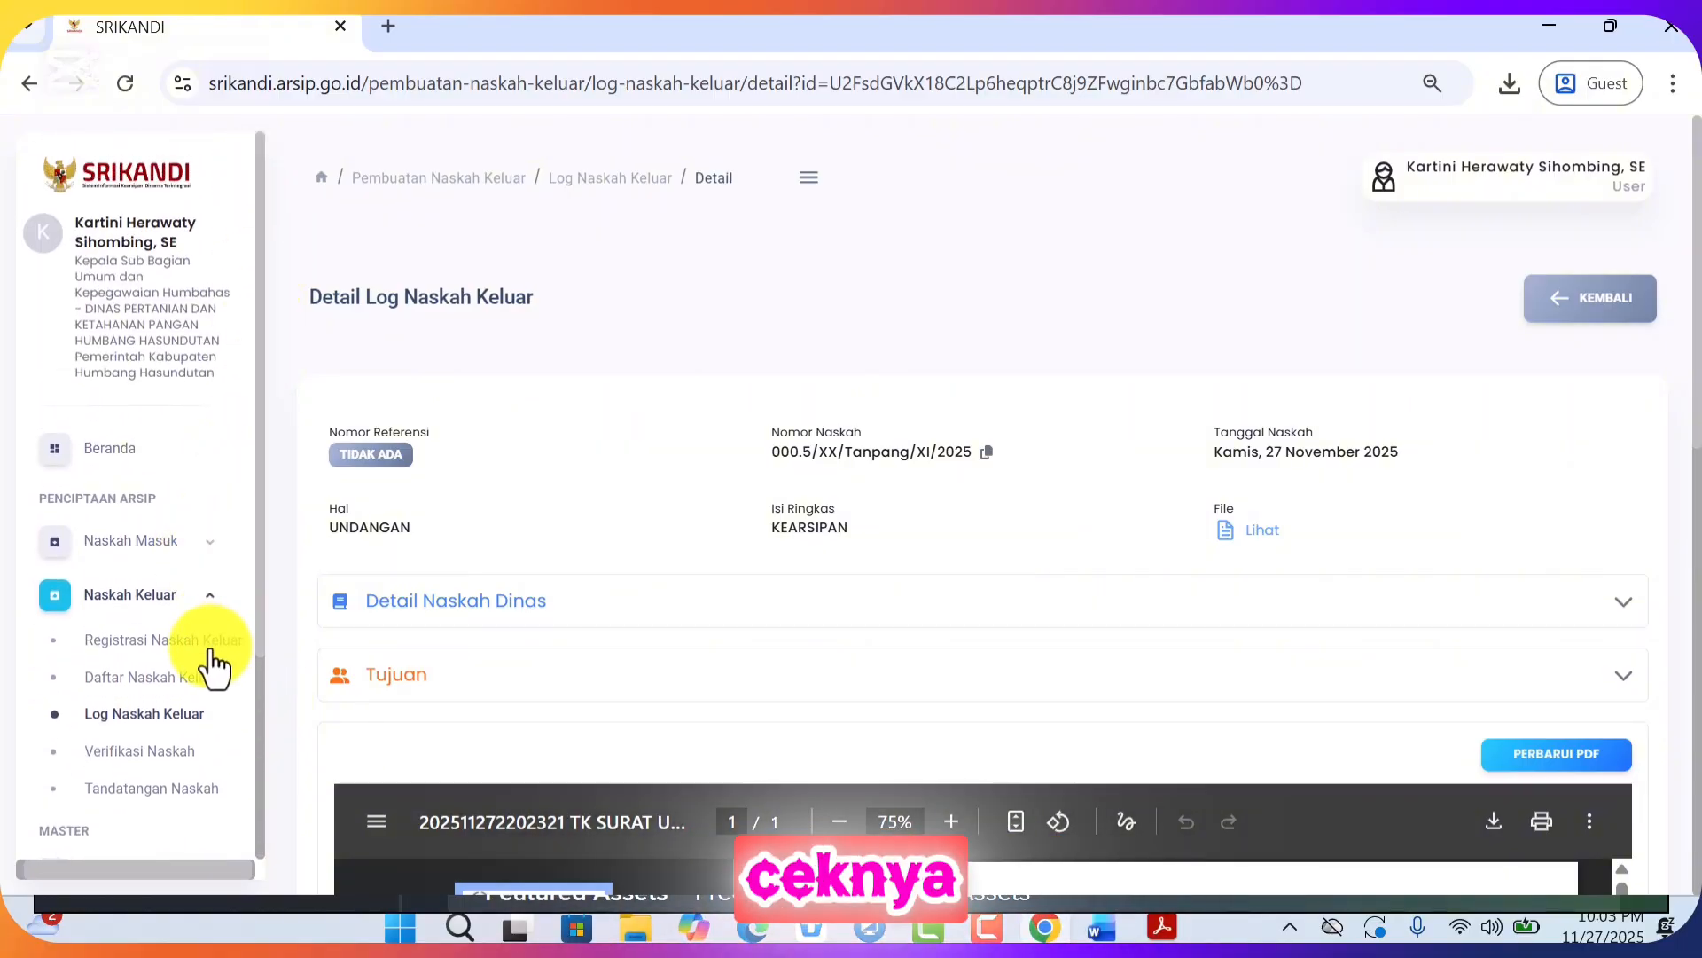
{"action": "left_click_drag", "start_coordinate": [264, 479], "coordinate": [257, 640]}
{"action": "left_click", "coordinate": [162, 542]}
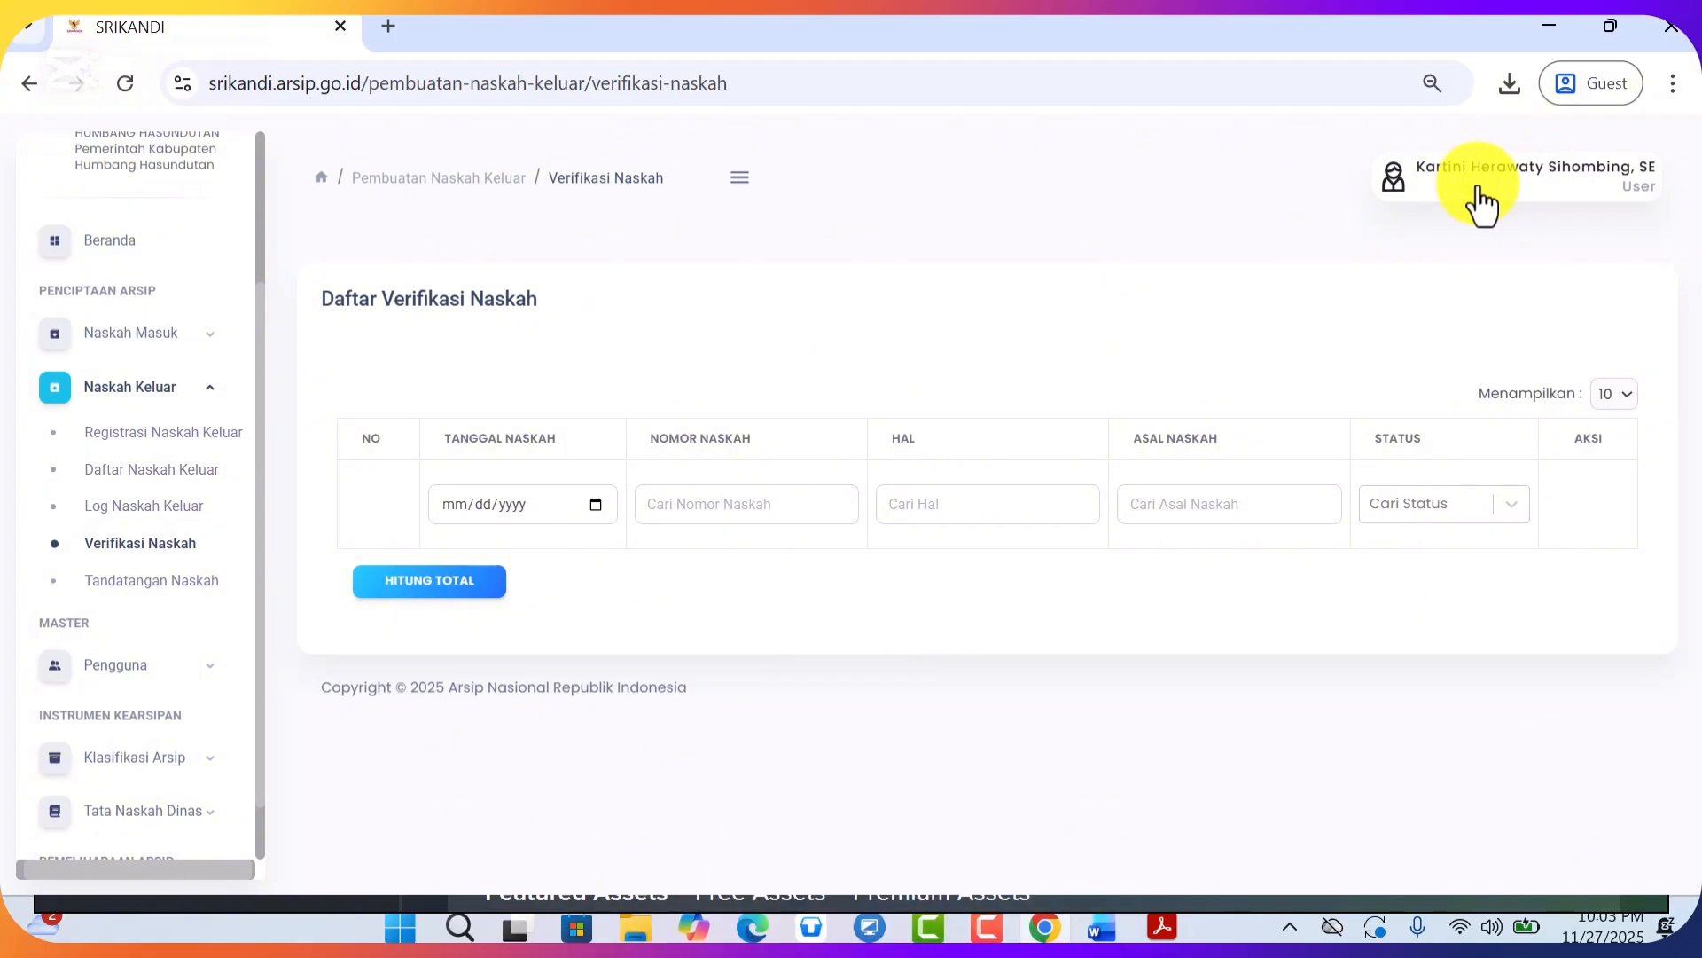
{"action": "left_click", "coordinate": [1519, 177]}
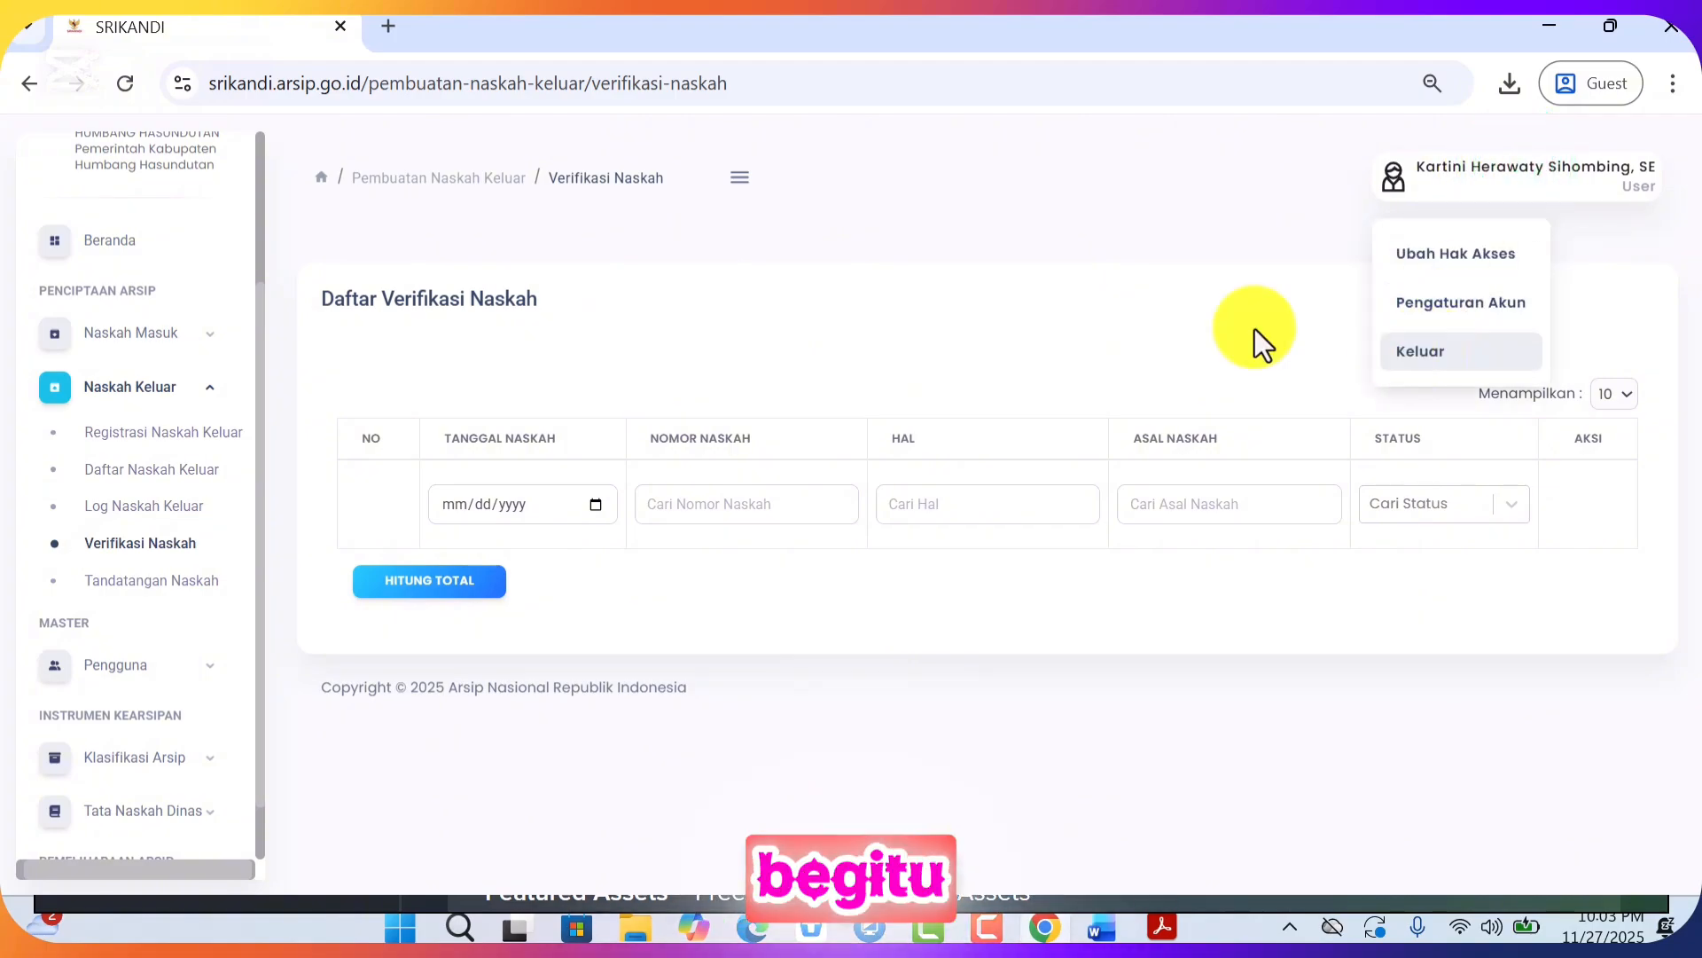
{"action": "left_click", "coordinate": [254, 377]}
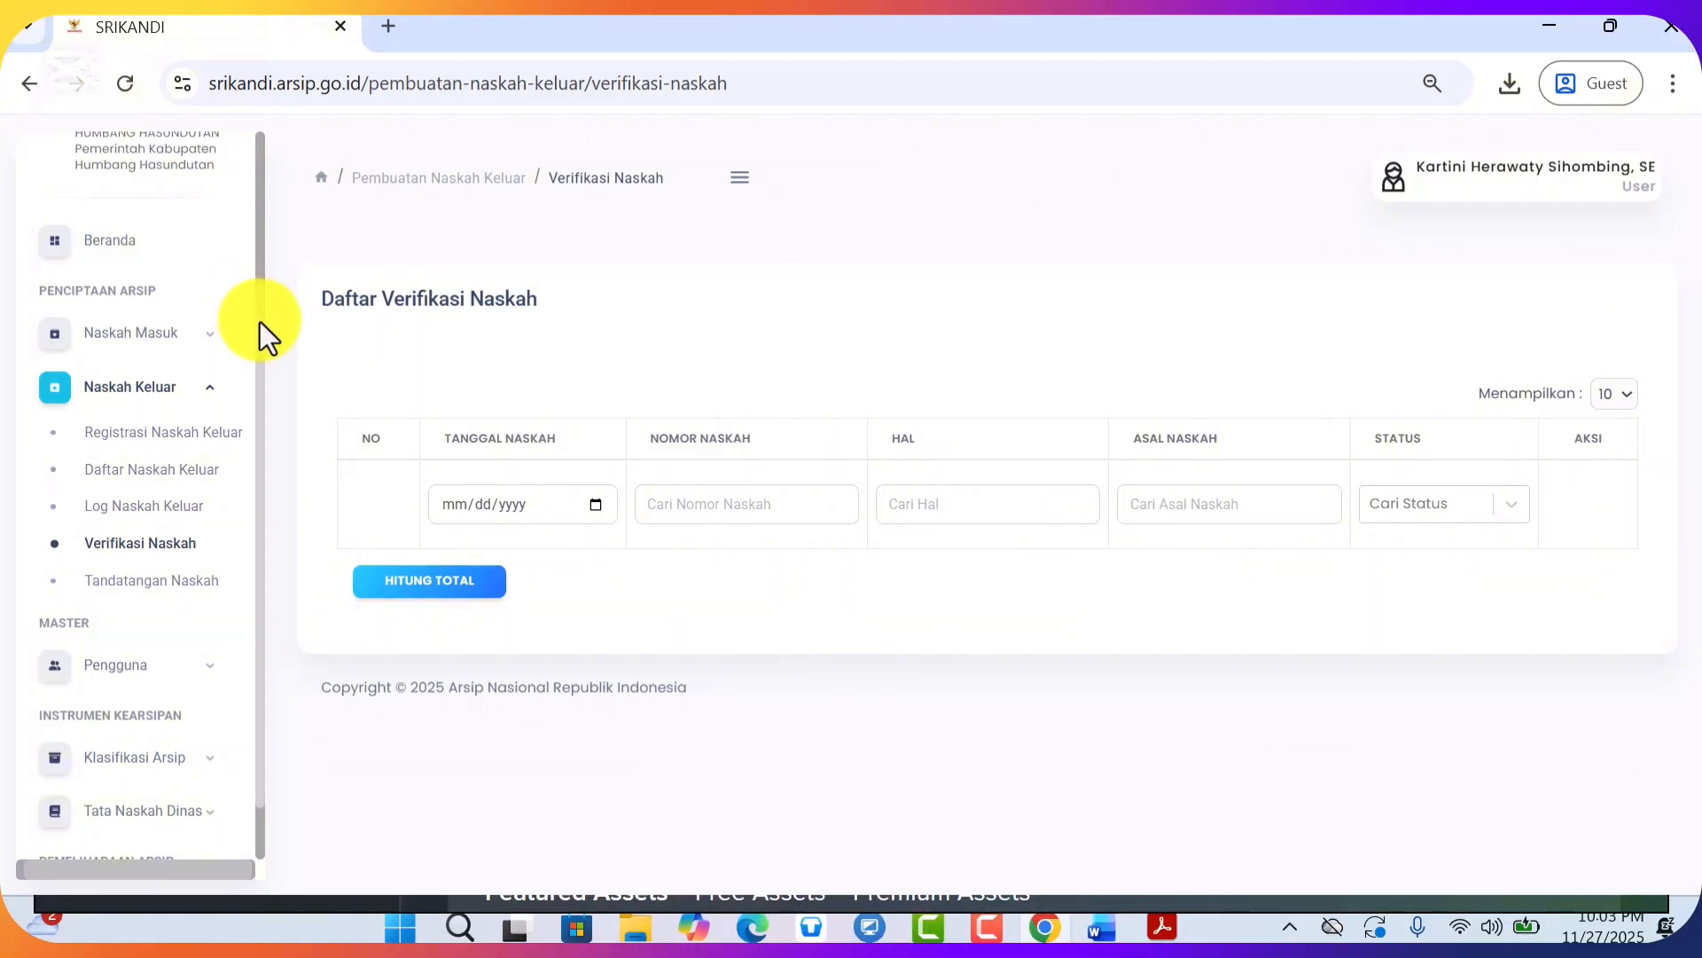
{"action": "left_click_drag", "start_coordinate": [259, 322], "coordinate": [241, 519]}
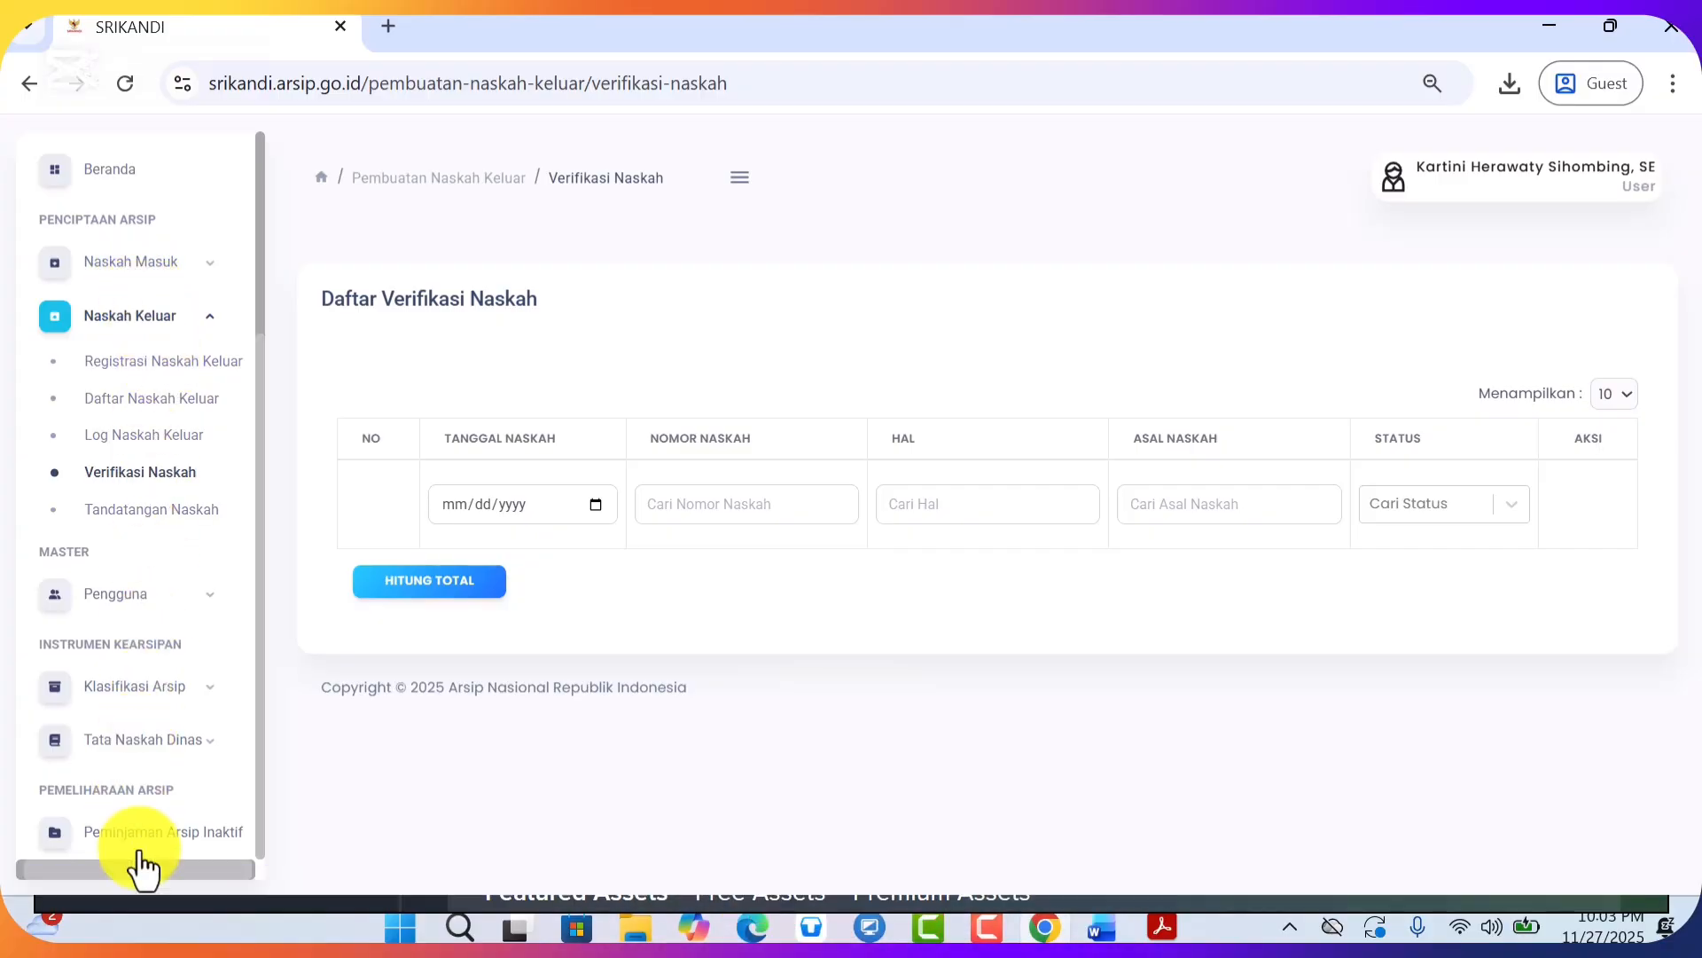
{"action": "left_click", "coordinate": [161, 745]}
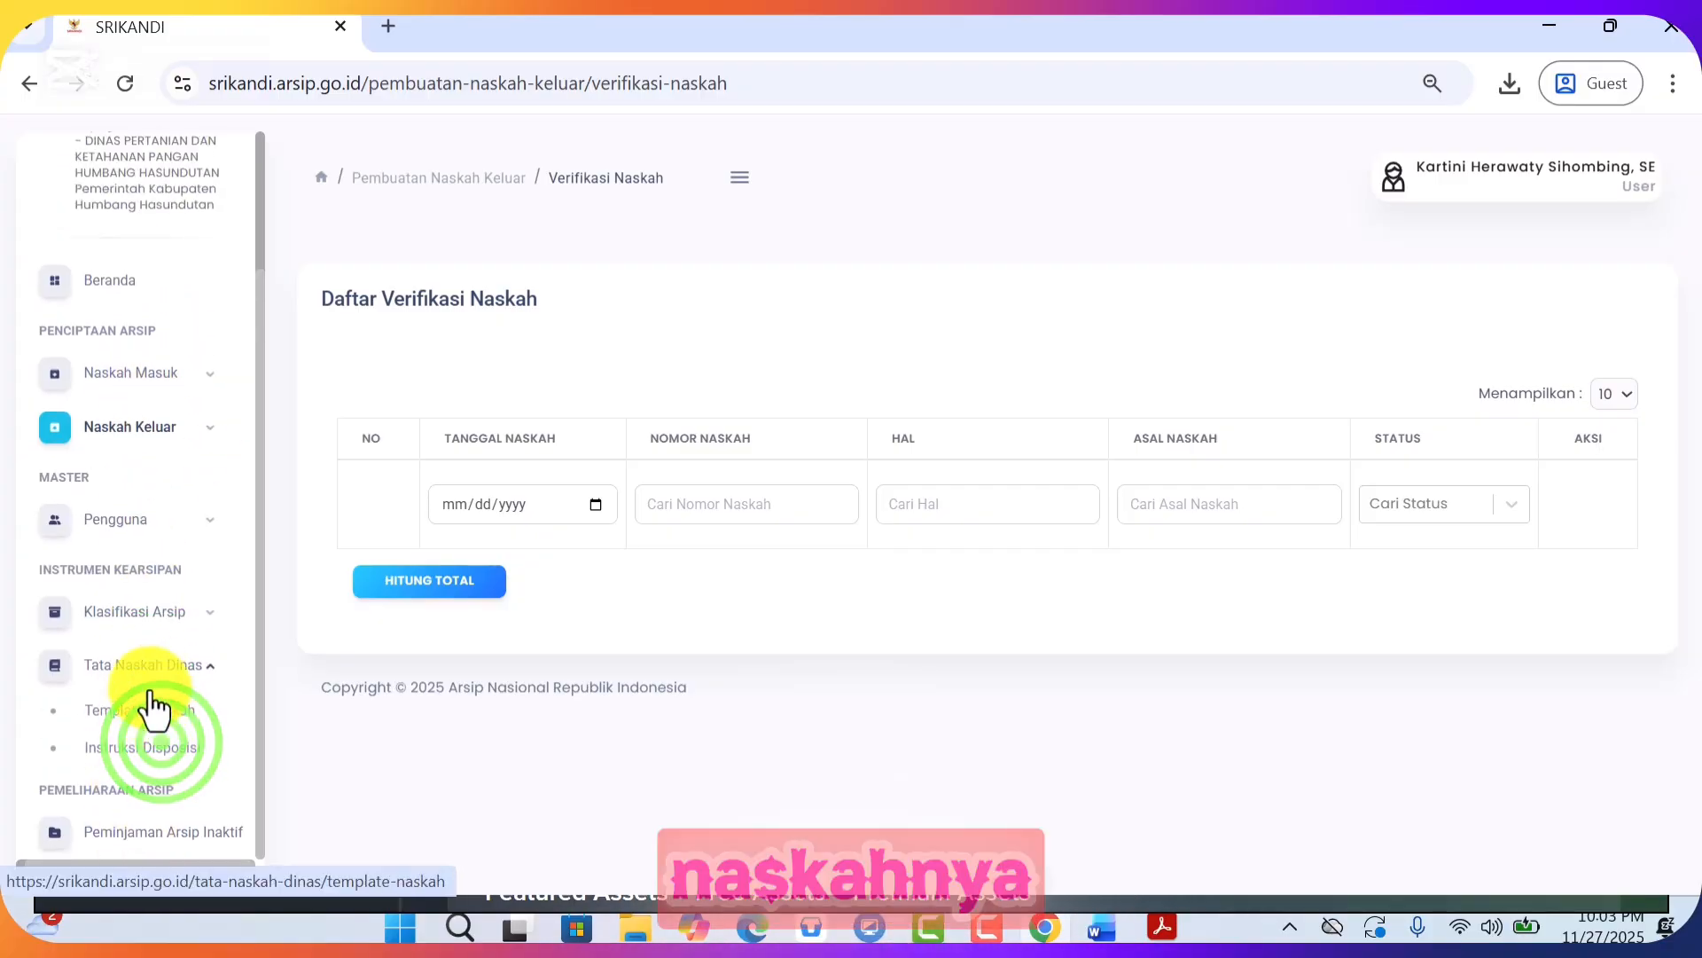
{"action": "left_click", "coordinate": [127, 611]}
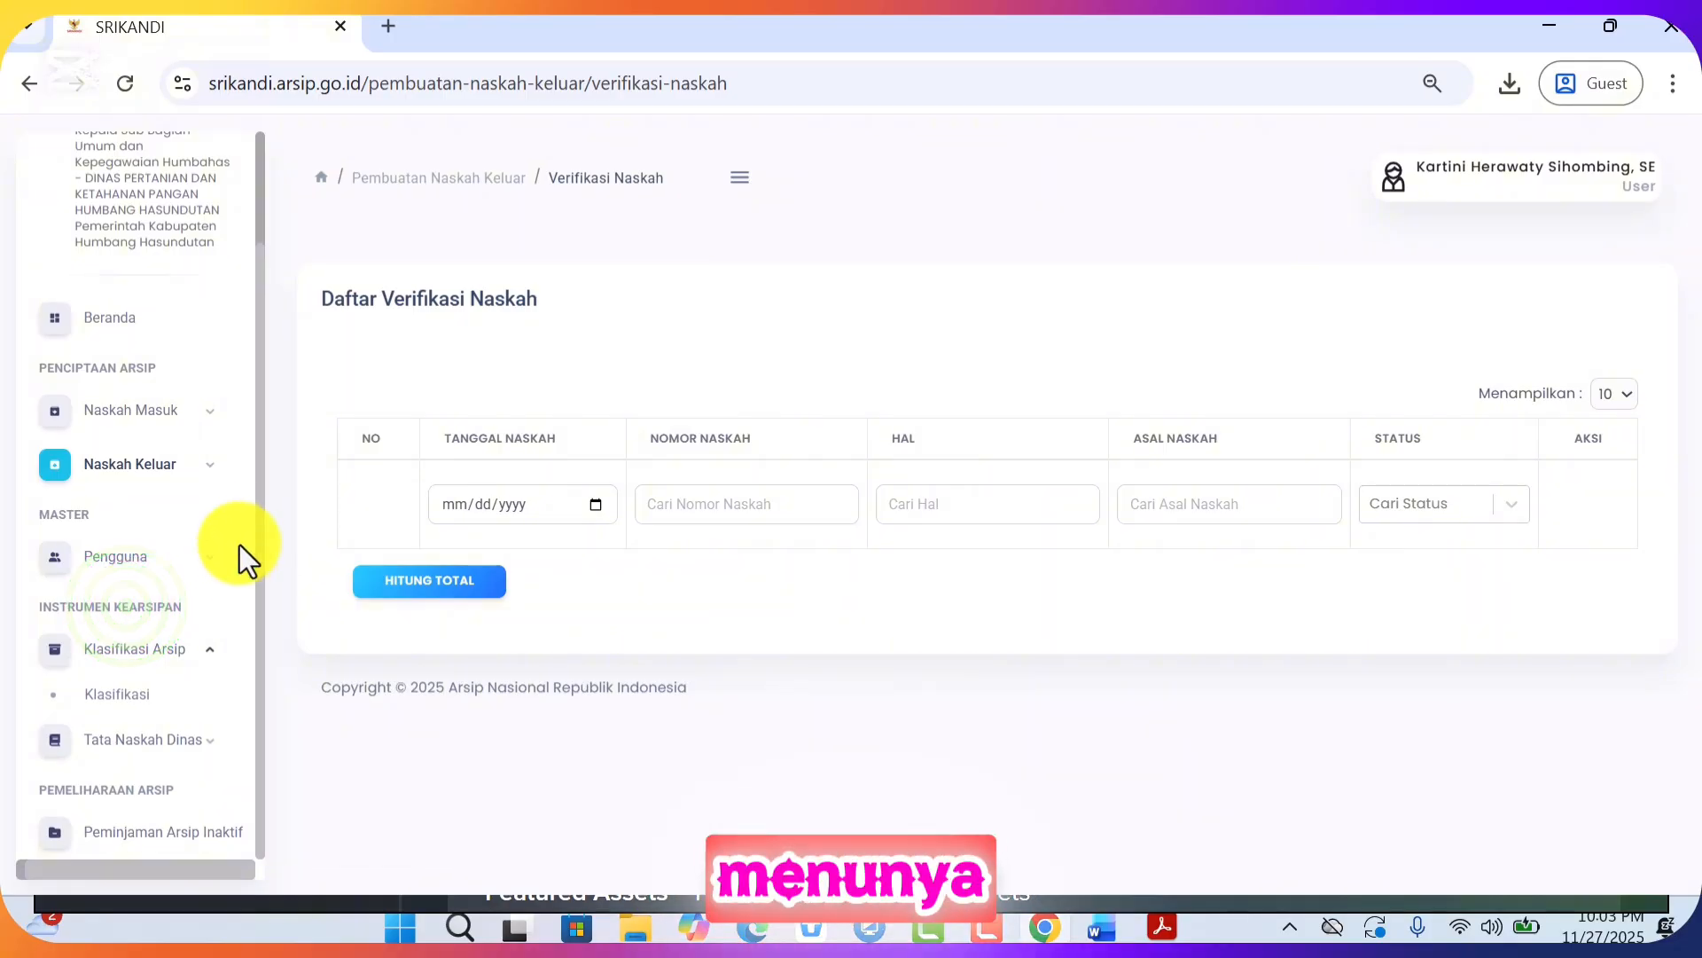
{"action": "left_click", "coordinate": [164, 466]}
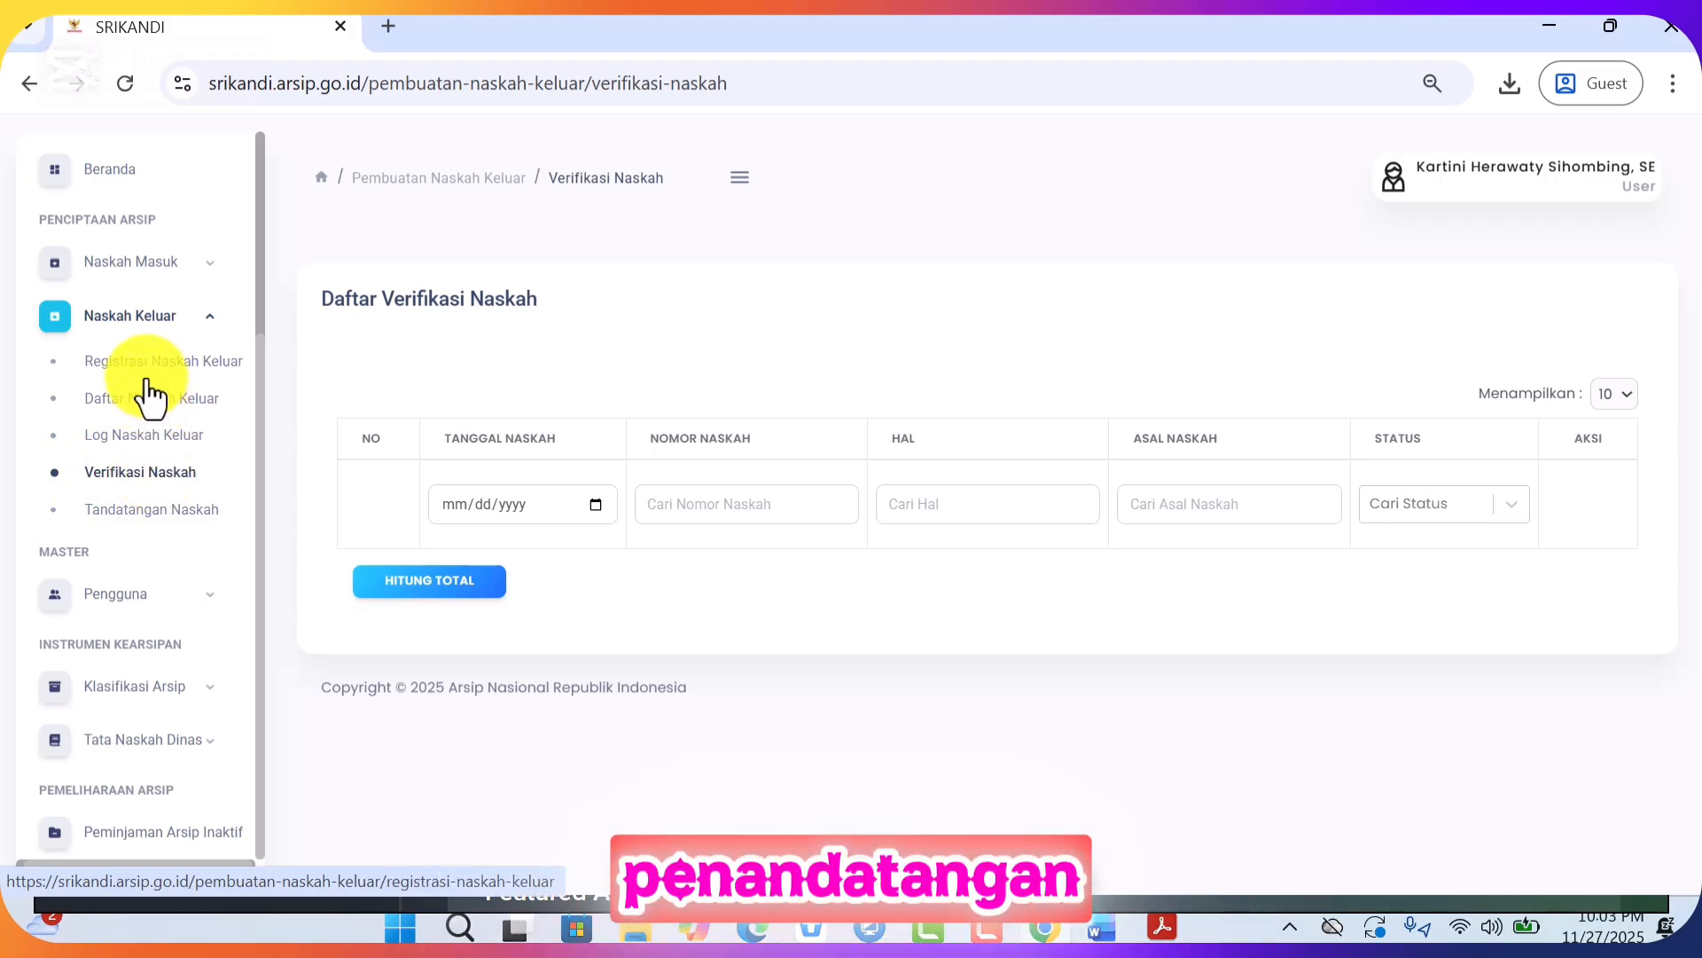
{"action": "left_click_drag", "start_coordinate": [262, 506], "coordinate": [273, 386]}
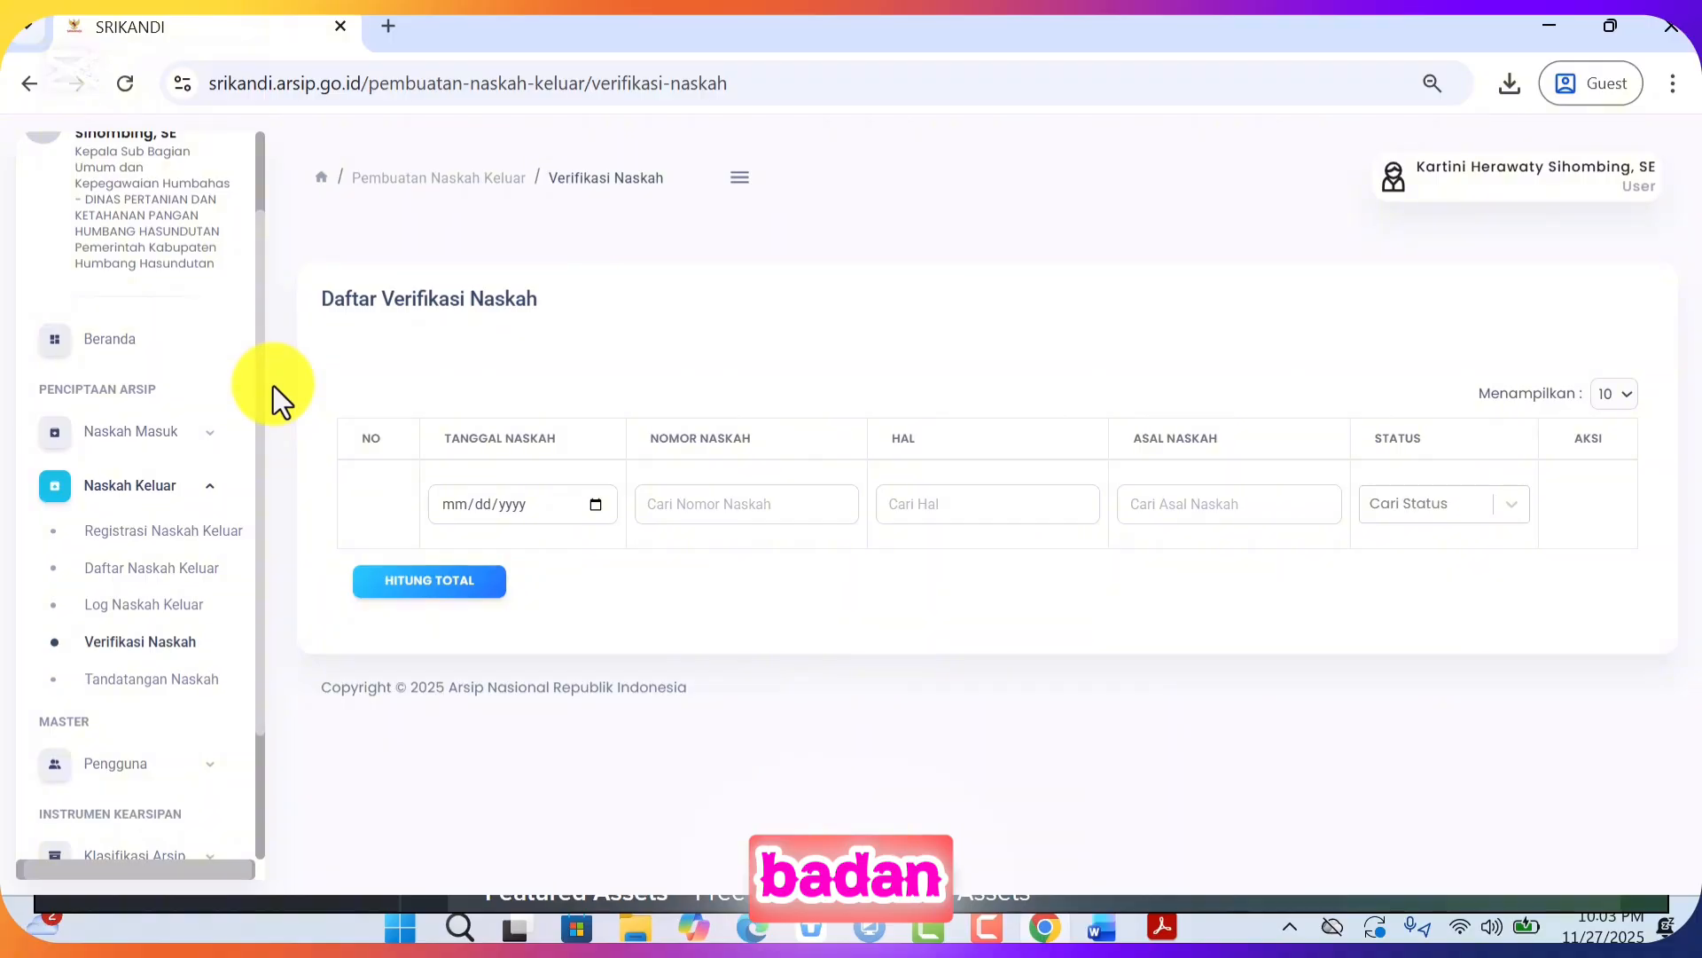
{"action": "left_click_drag", "start_coordinate": [273, 385], "coordinate": [262, 497]}
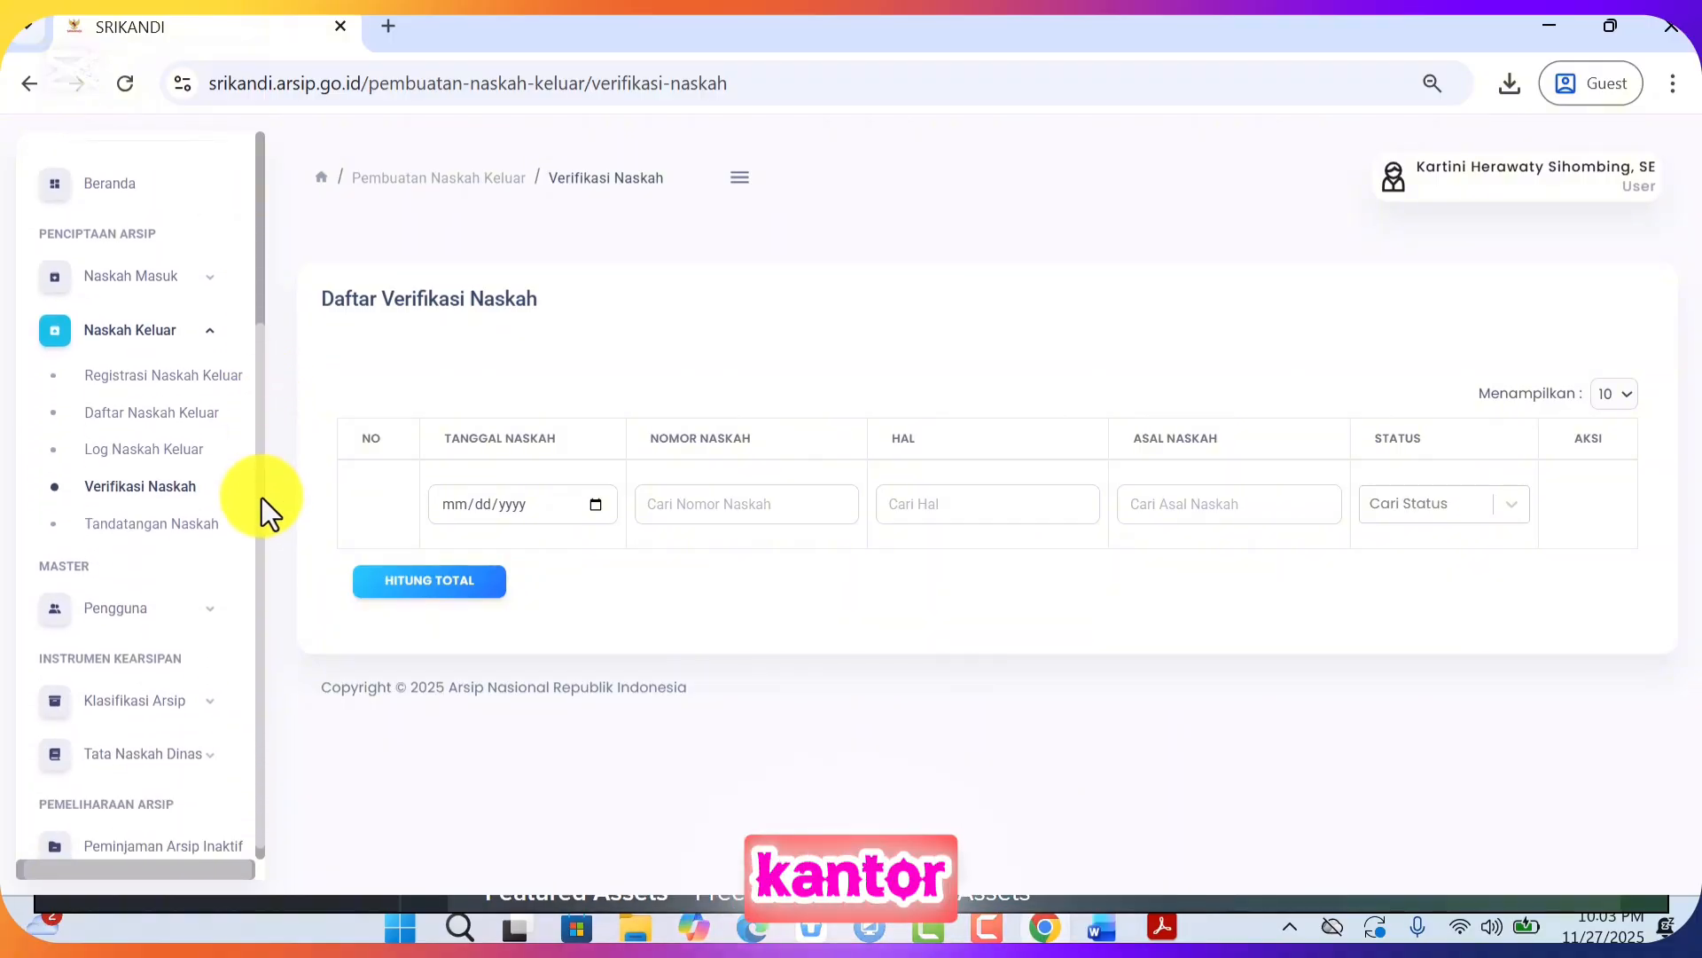
{"action": "left_click_drag", "start_coordinate": [260, 400], "coordinate": [252, 502]}
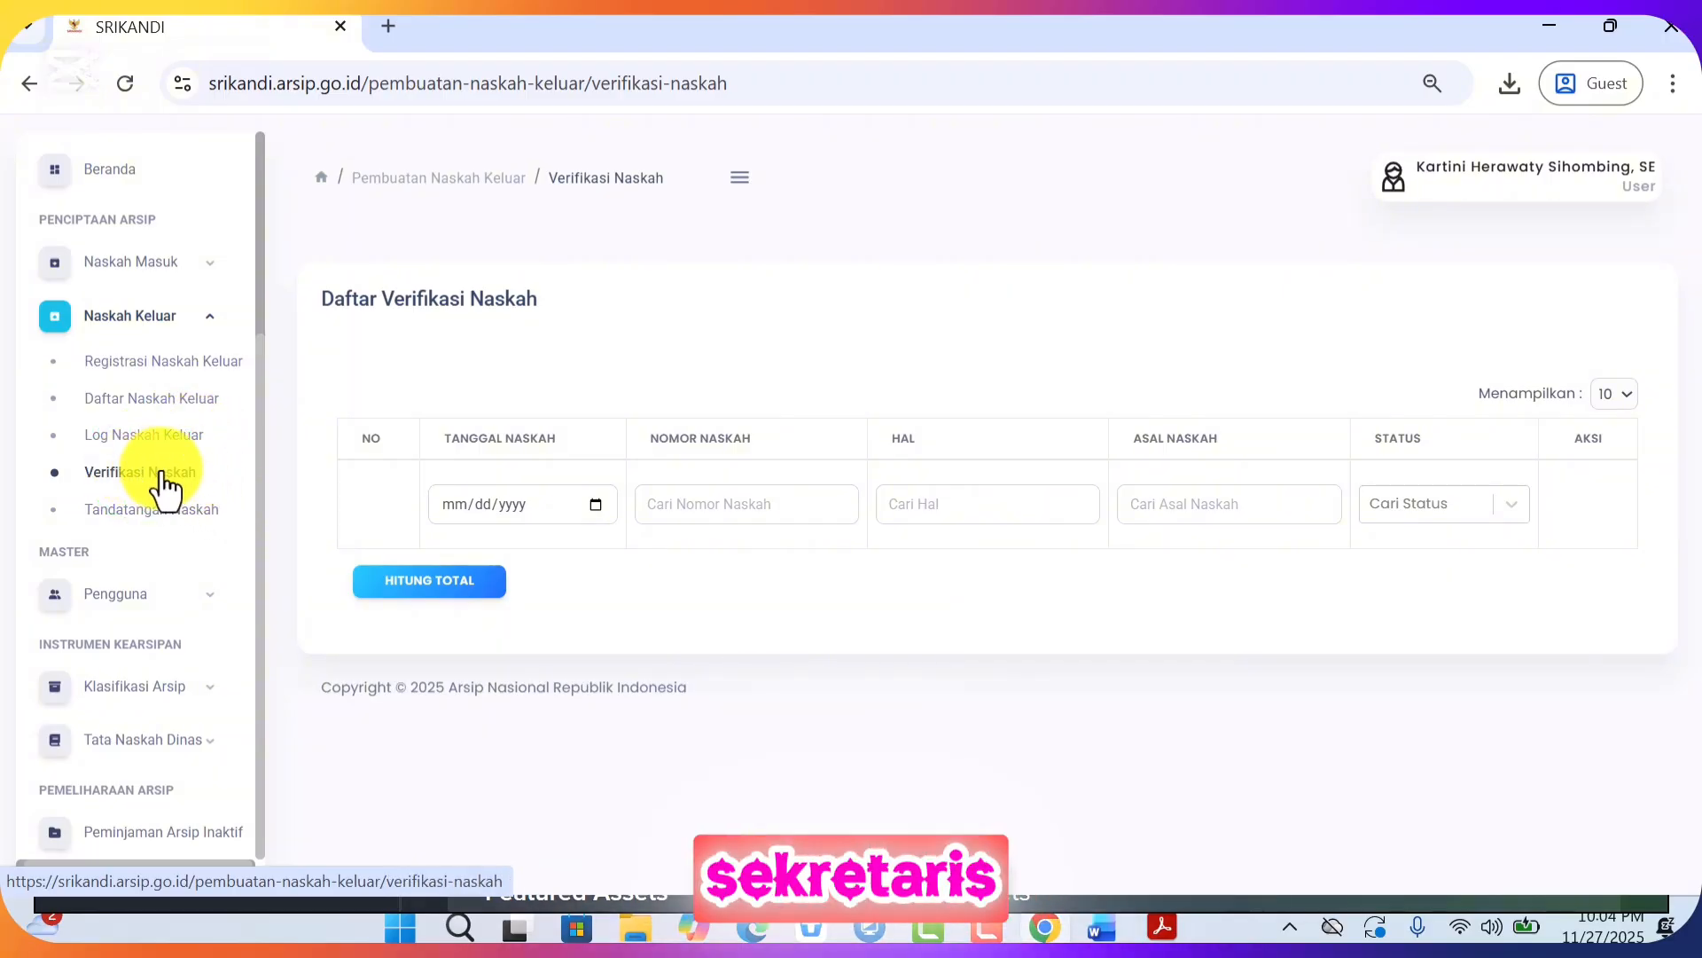
{"action": "left_click_drag", "start_coordinate": [255, 468], "coordinate": [247, 334]}
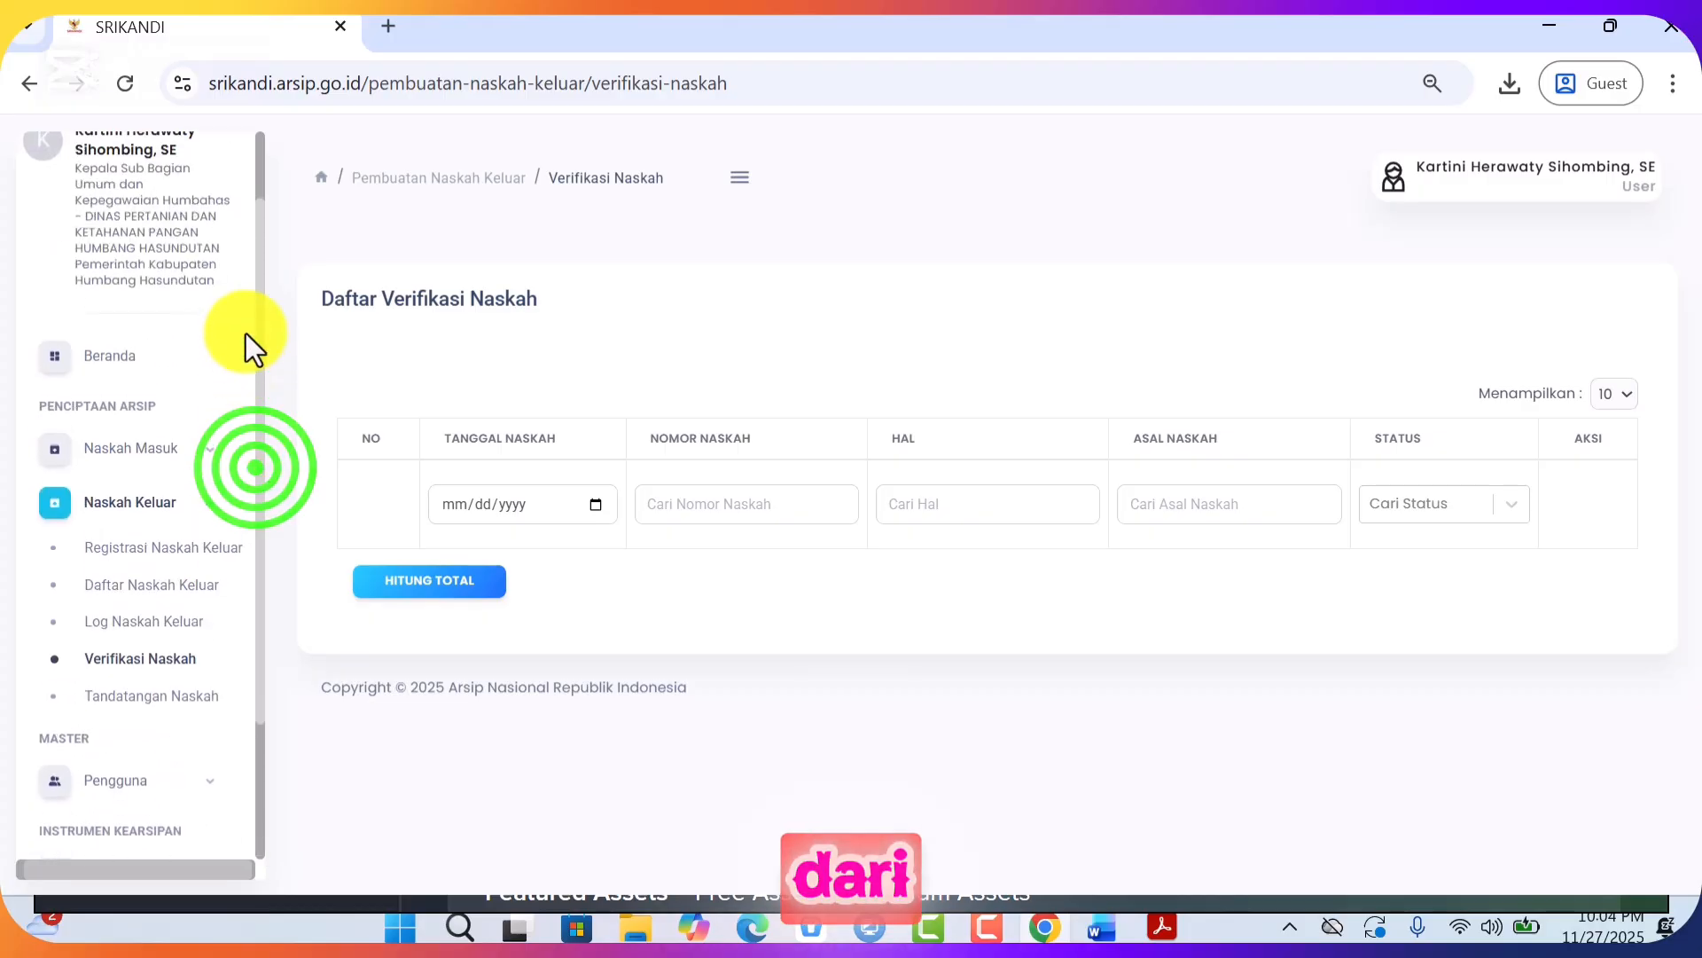
{"action": "left_click", "coordinate": [140, 448]}
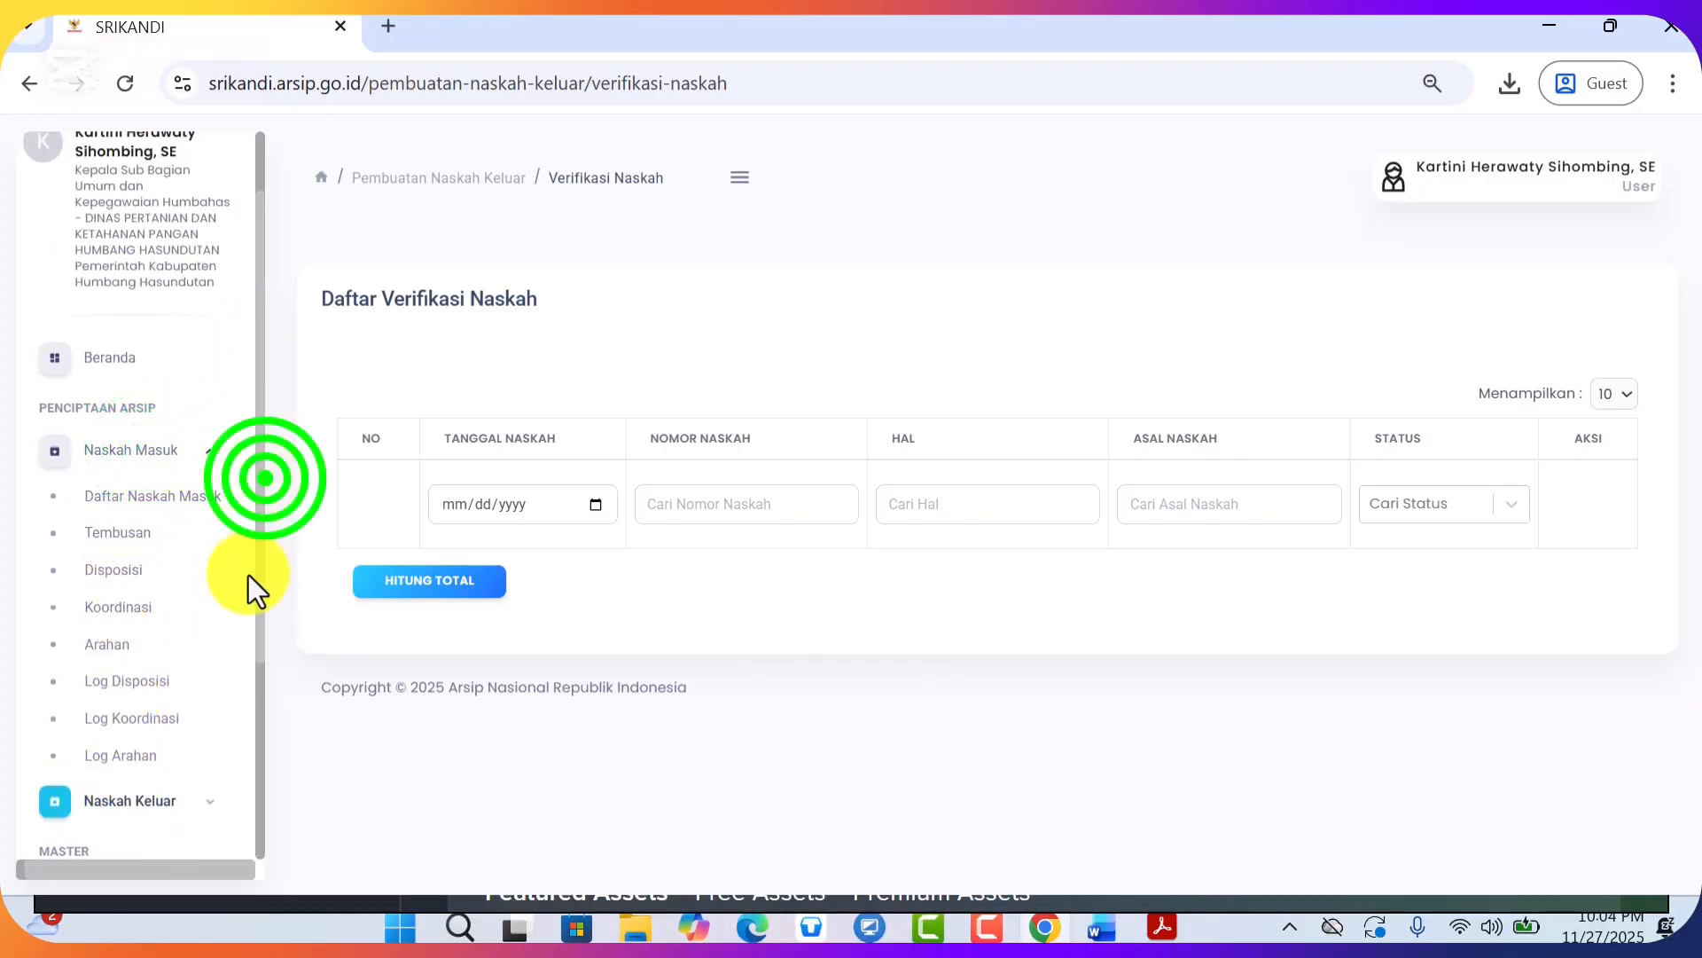
{"action": "left_click", "coordinate": [259, 619]}
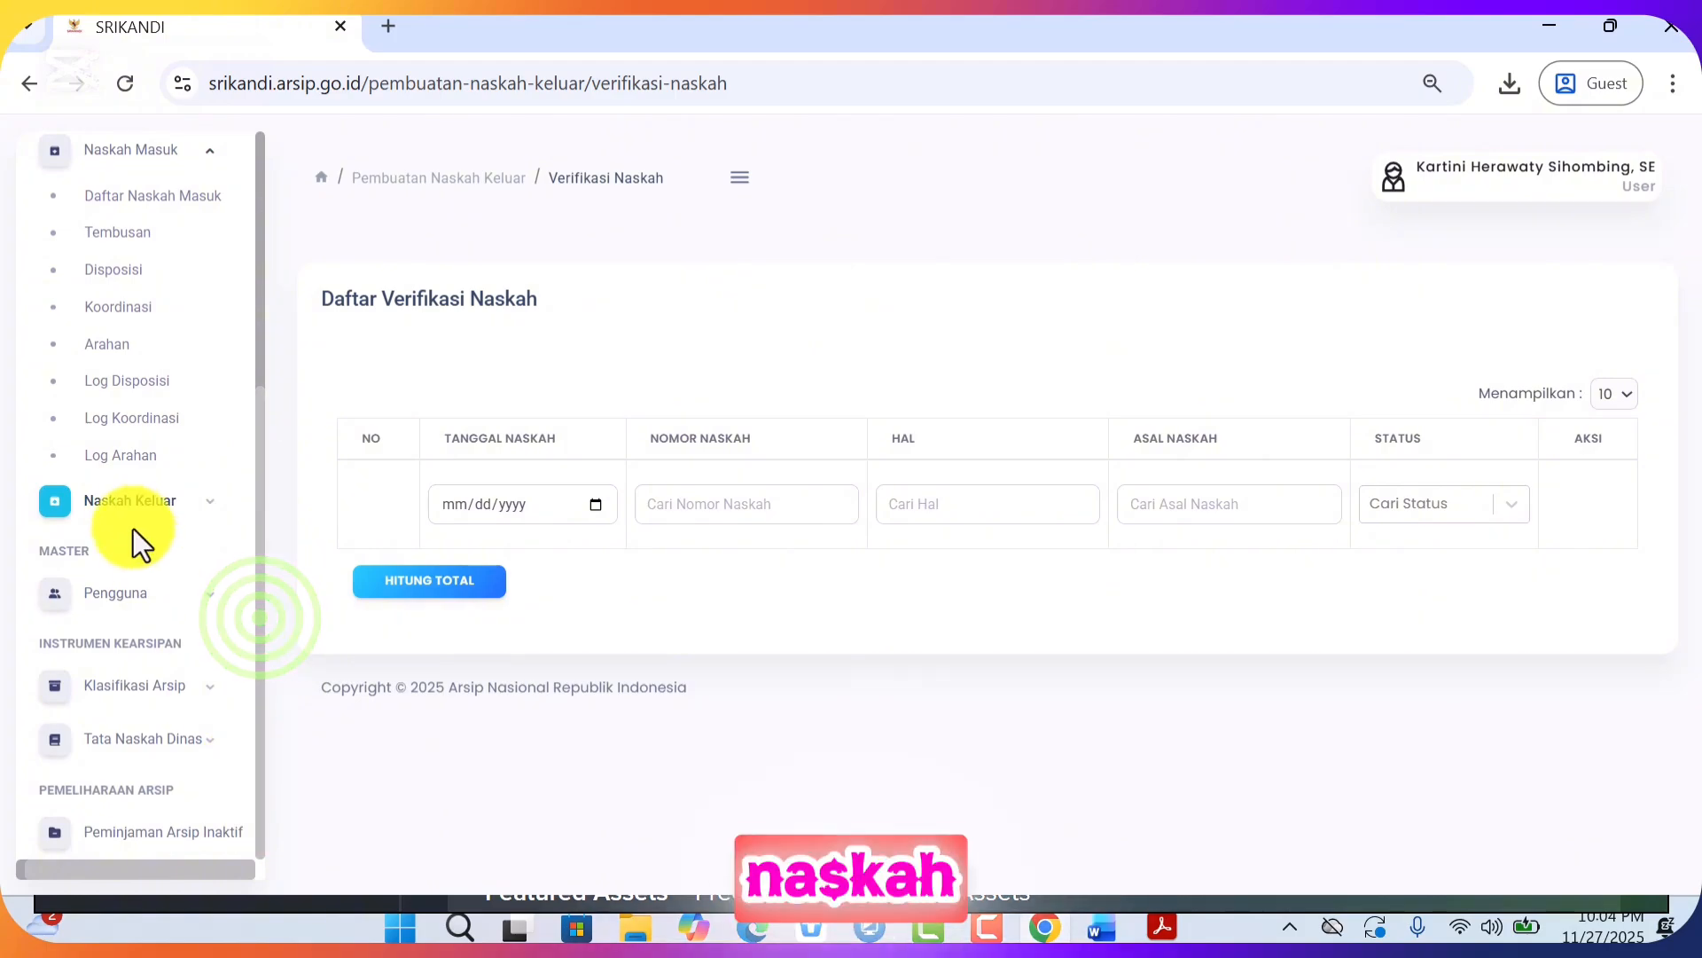
{"action": "left_click", "coordinate": [124, 511]}
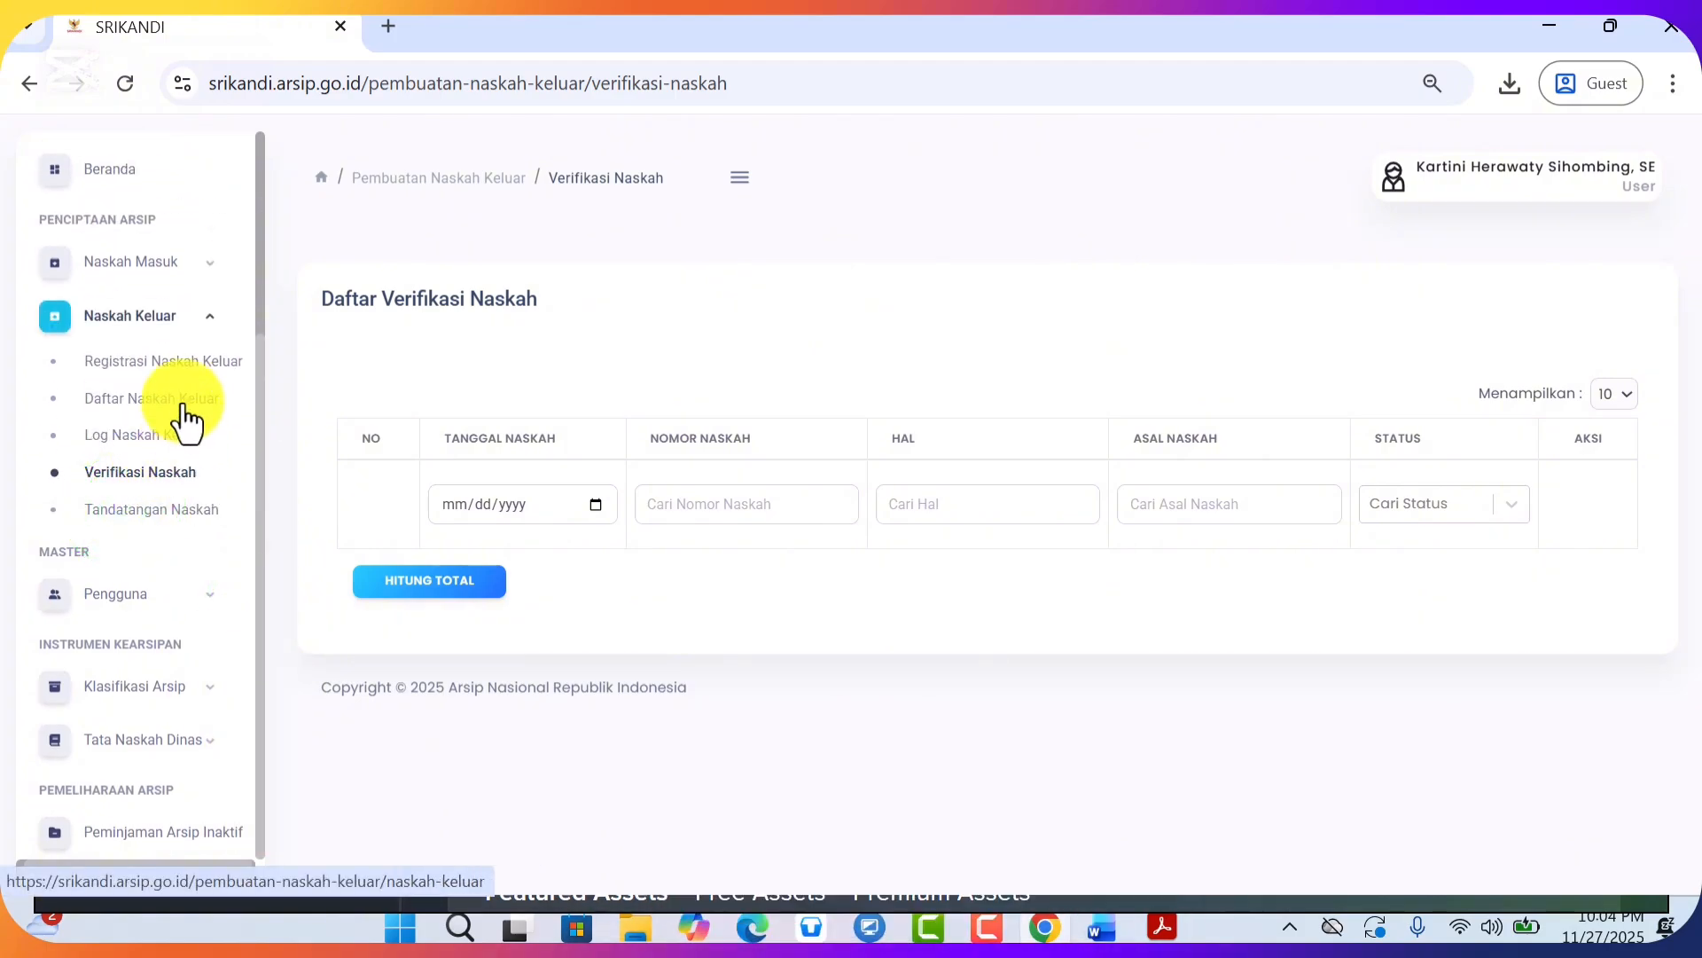
View the Tujuan Naskah, Verifikator and Penandatangan lists under Pengguna
{"action": "left_click", "coordinate": [103, 589]}
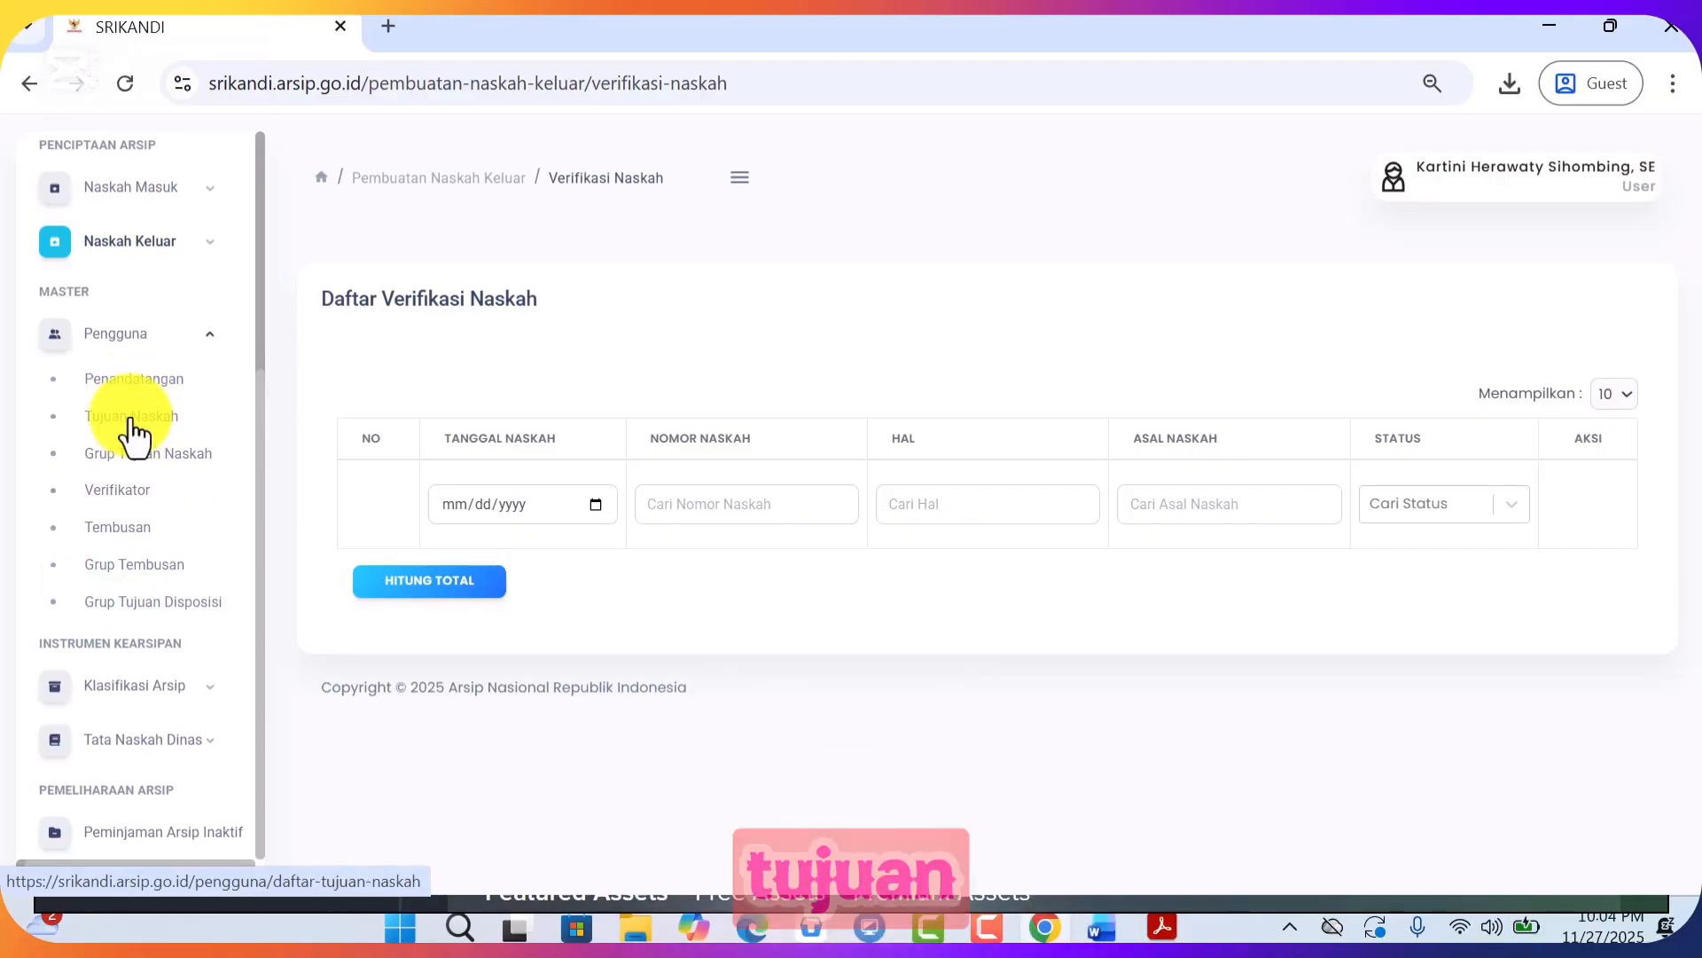
{"action": "left_click", "coordinate": [133, 432]}
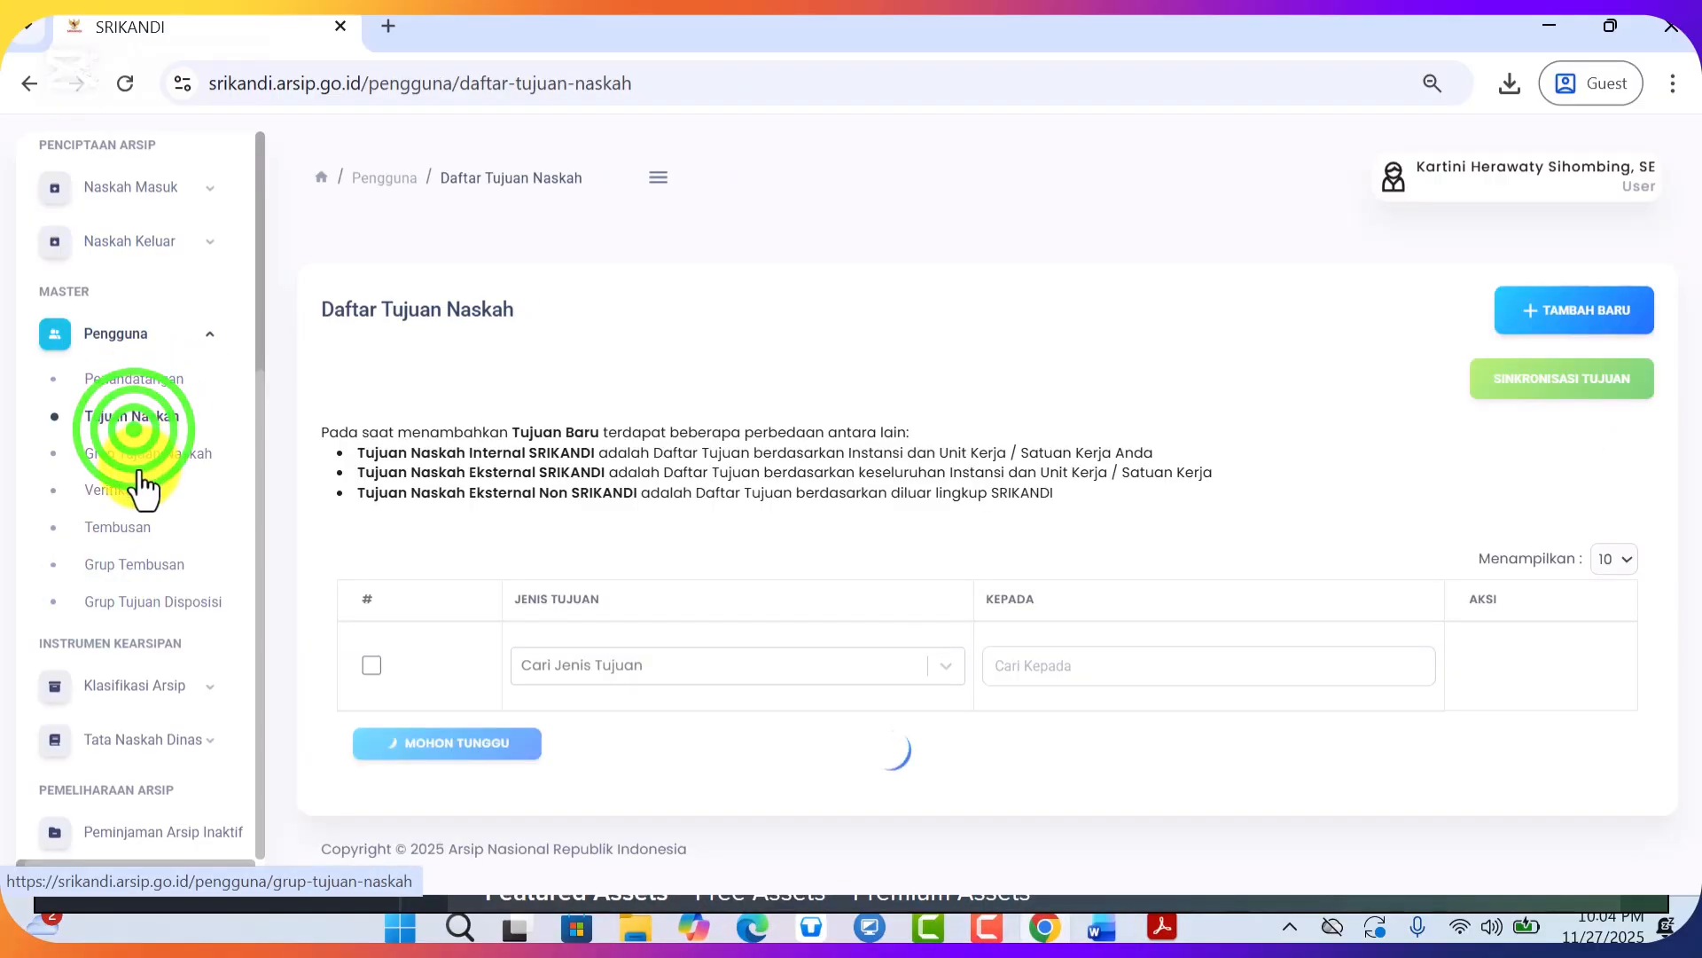
{"action": "left_click", "coordinate": [131, 490]}
{"action": "left_click", "coordinate": [125, 378]}
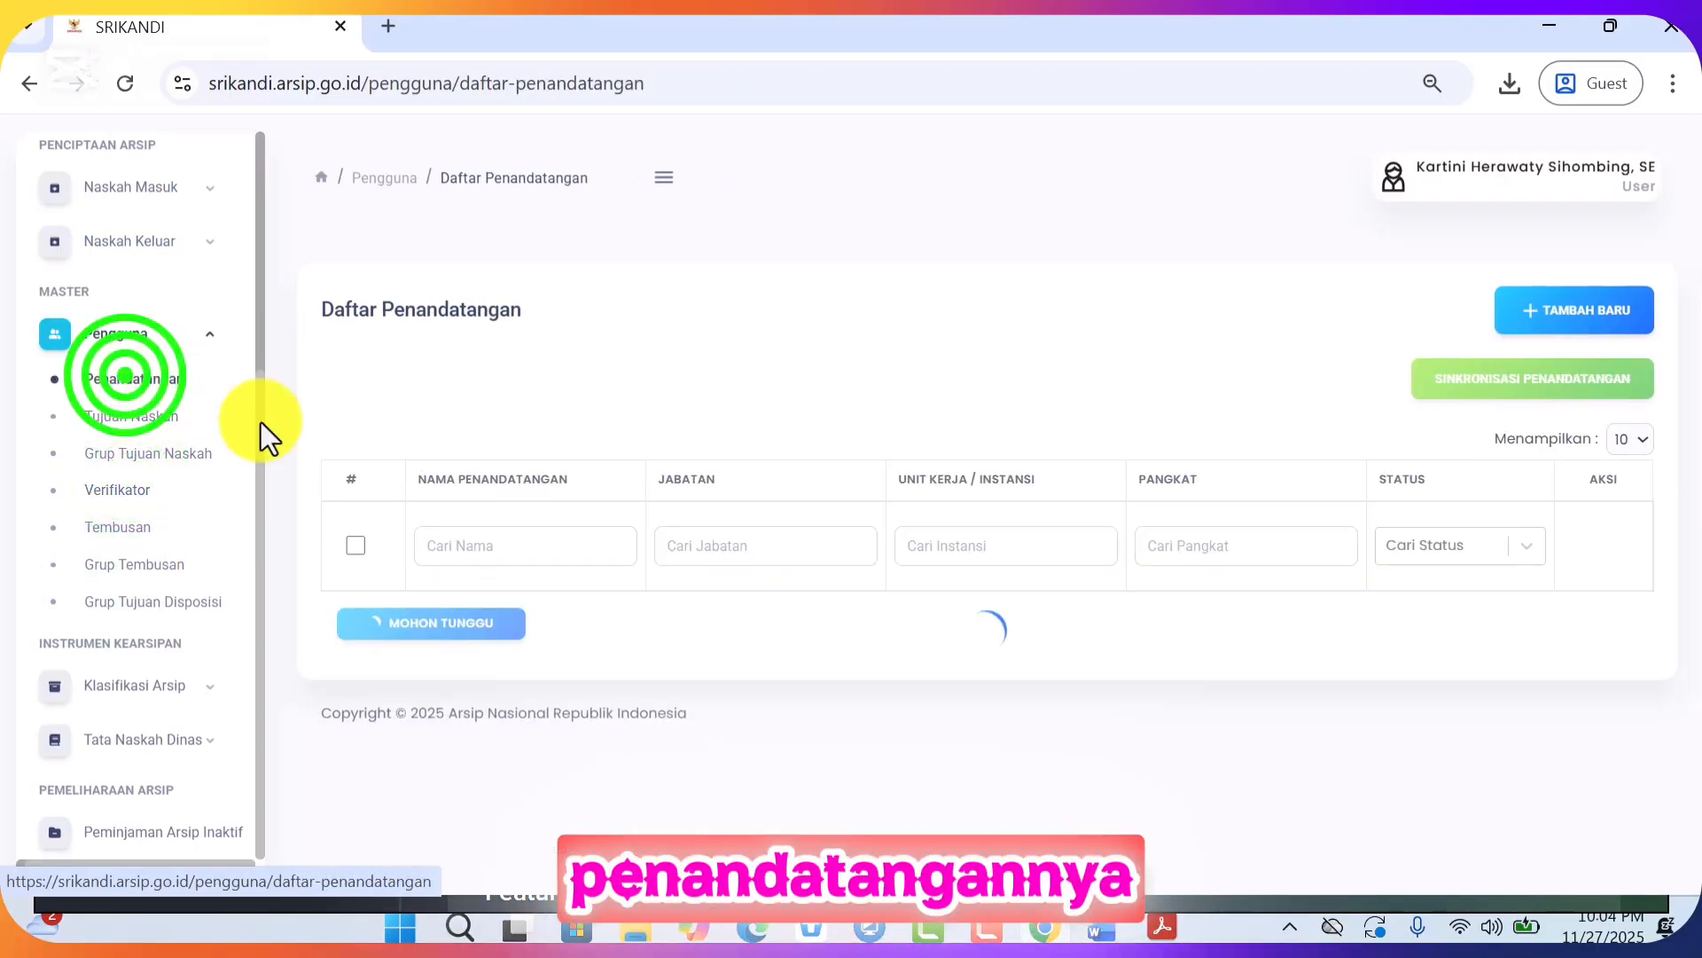
Open the Registrasi Naskah Keluar form and look over its fields down to the Lampiran Naskah section
{"action": "left_click_drag", "start_coordinate": [262, 508], "coordinate": [240, 298]}
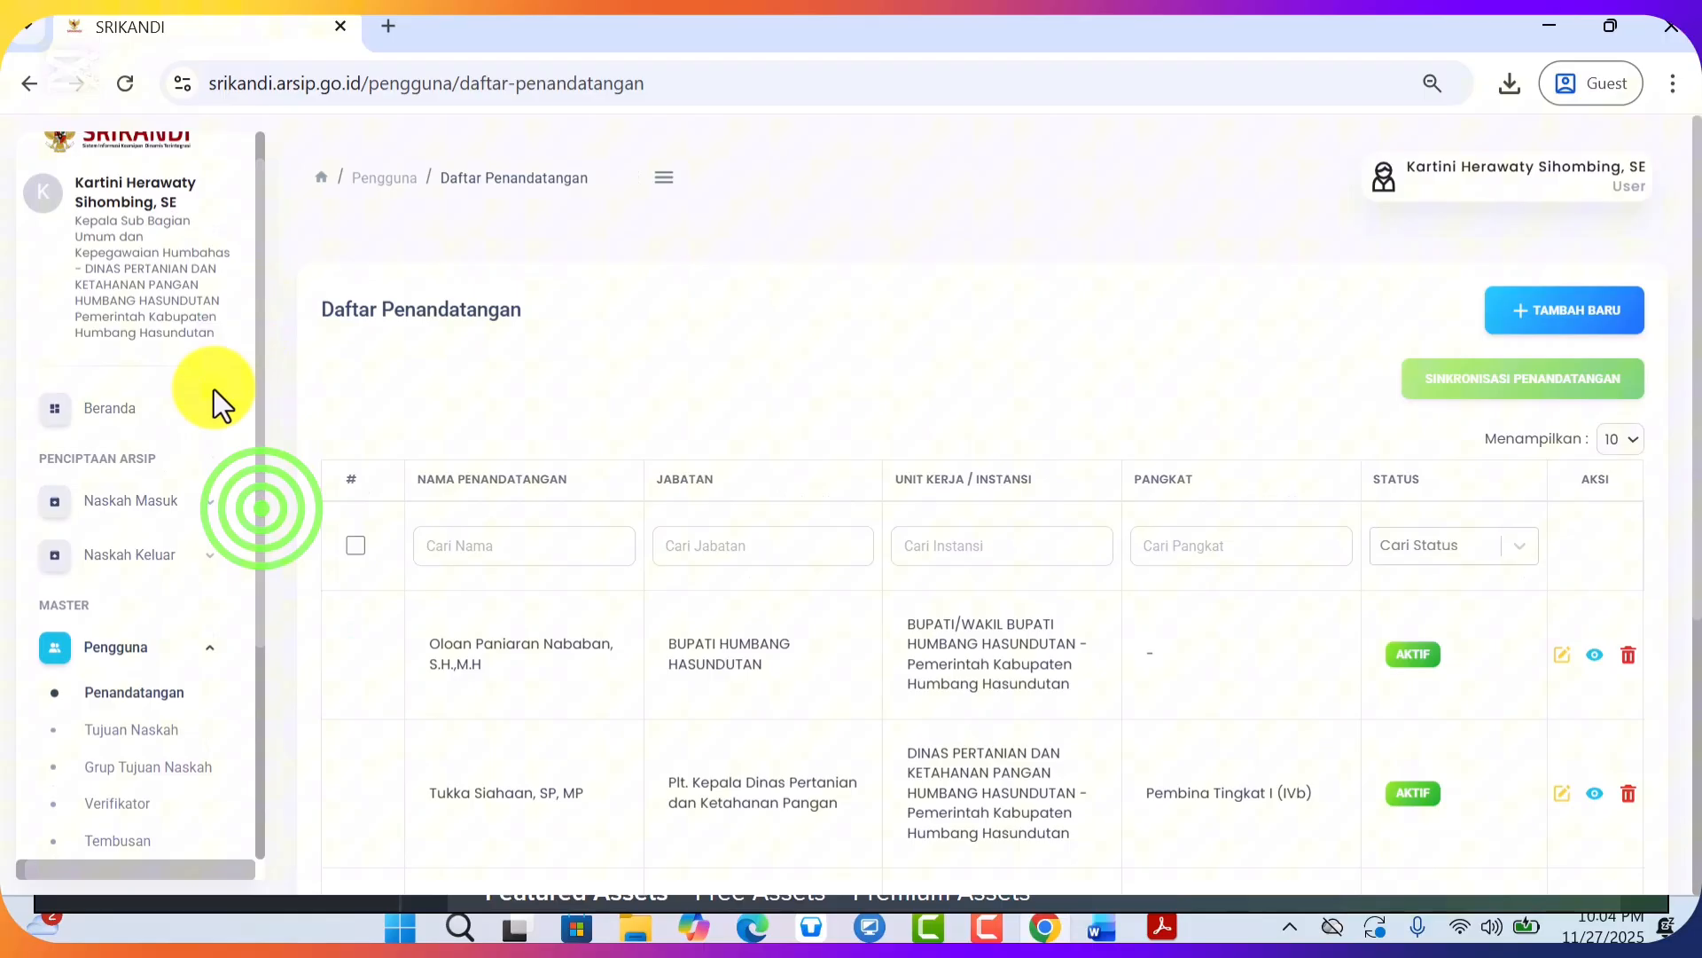
{"action": "left_click", "coordinate": [145, 557]}
{"action": "left_click", "coordinate": [147, 598]}
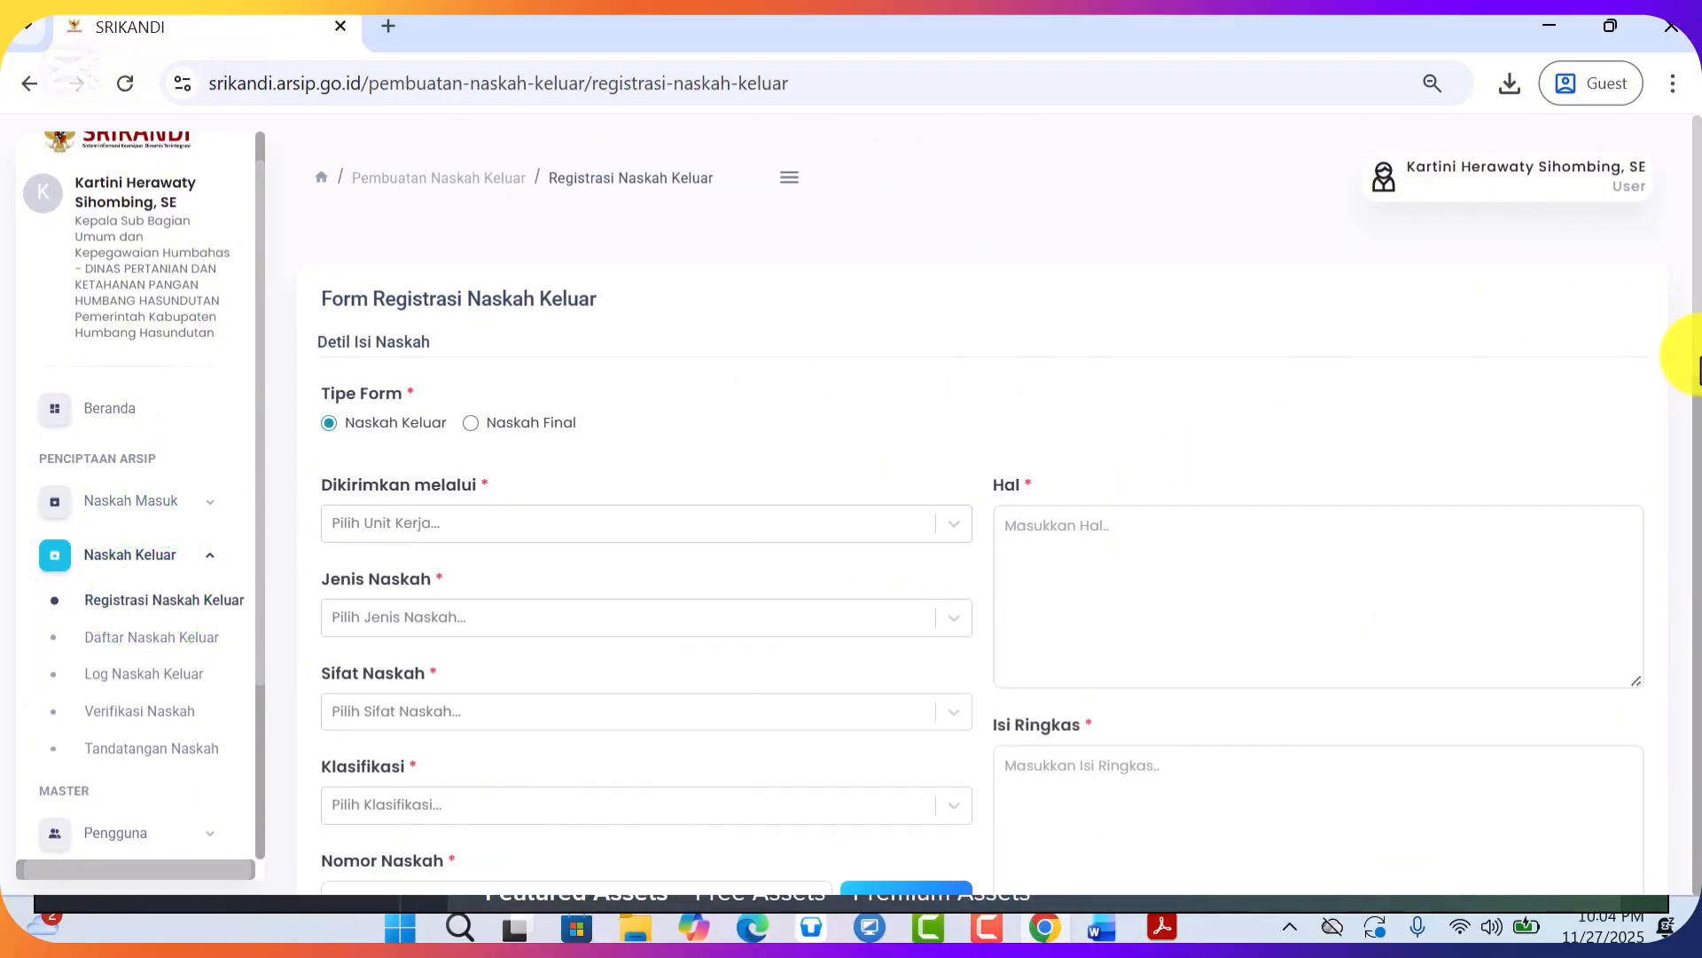
{"action": "left_click_drag", "start_coordinate": [1697, 363], "coordinate": [1697, 656]}
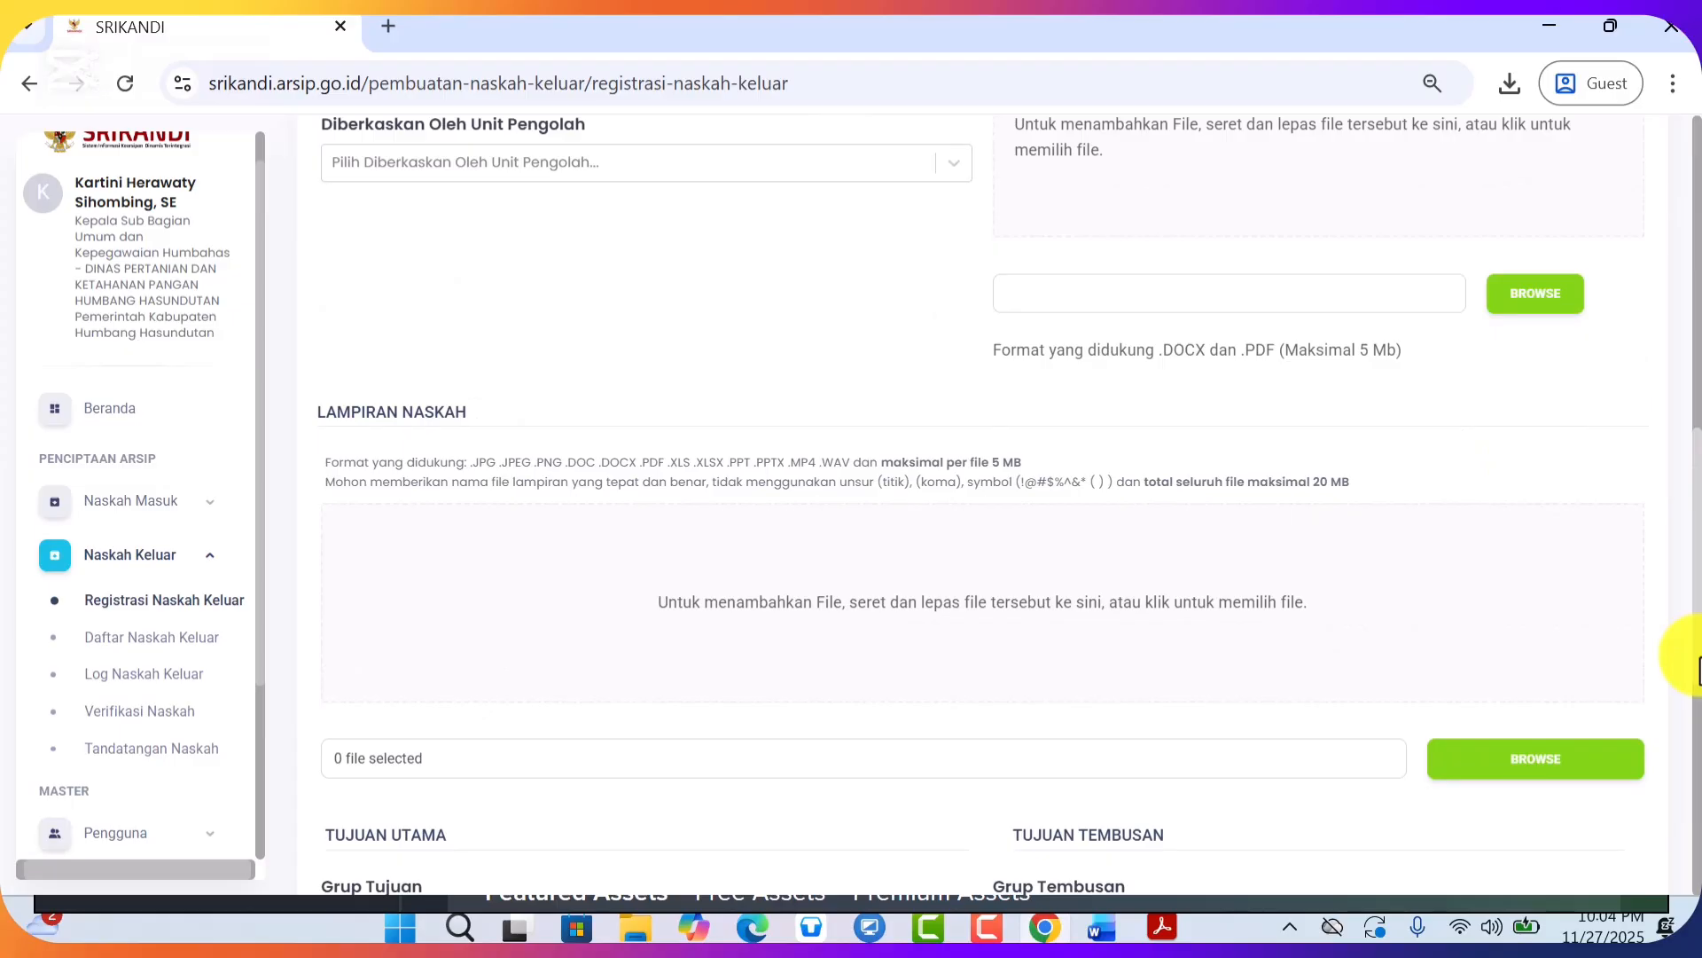
Check the UNDANGAN letter's verifier, signatory and sending status in Log Naskah Keluar
{"action": "left_click", "coordinate": [140, 674]}
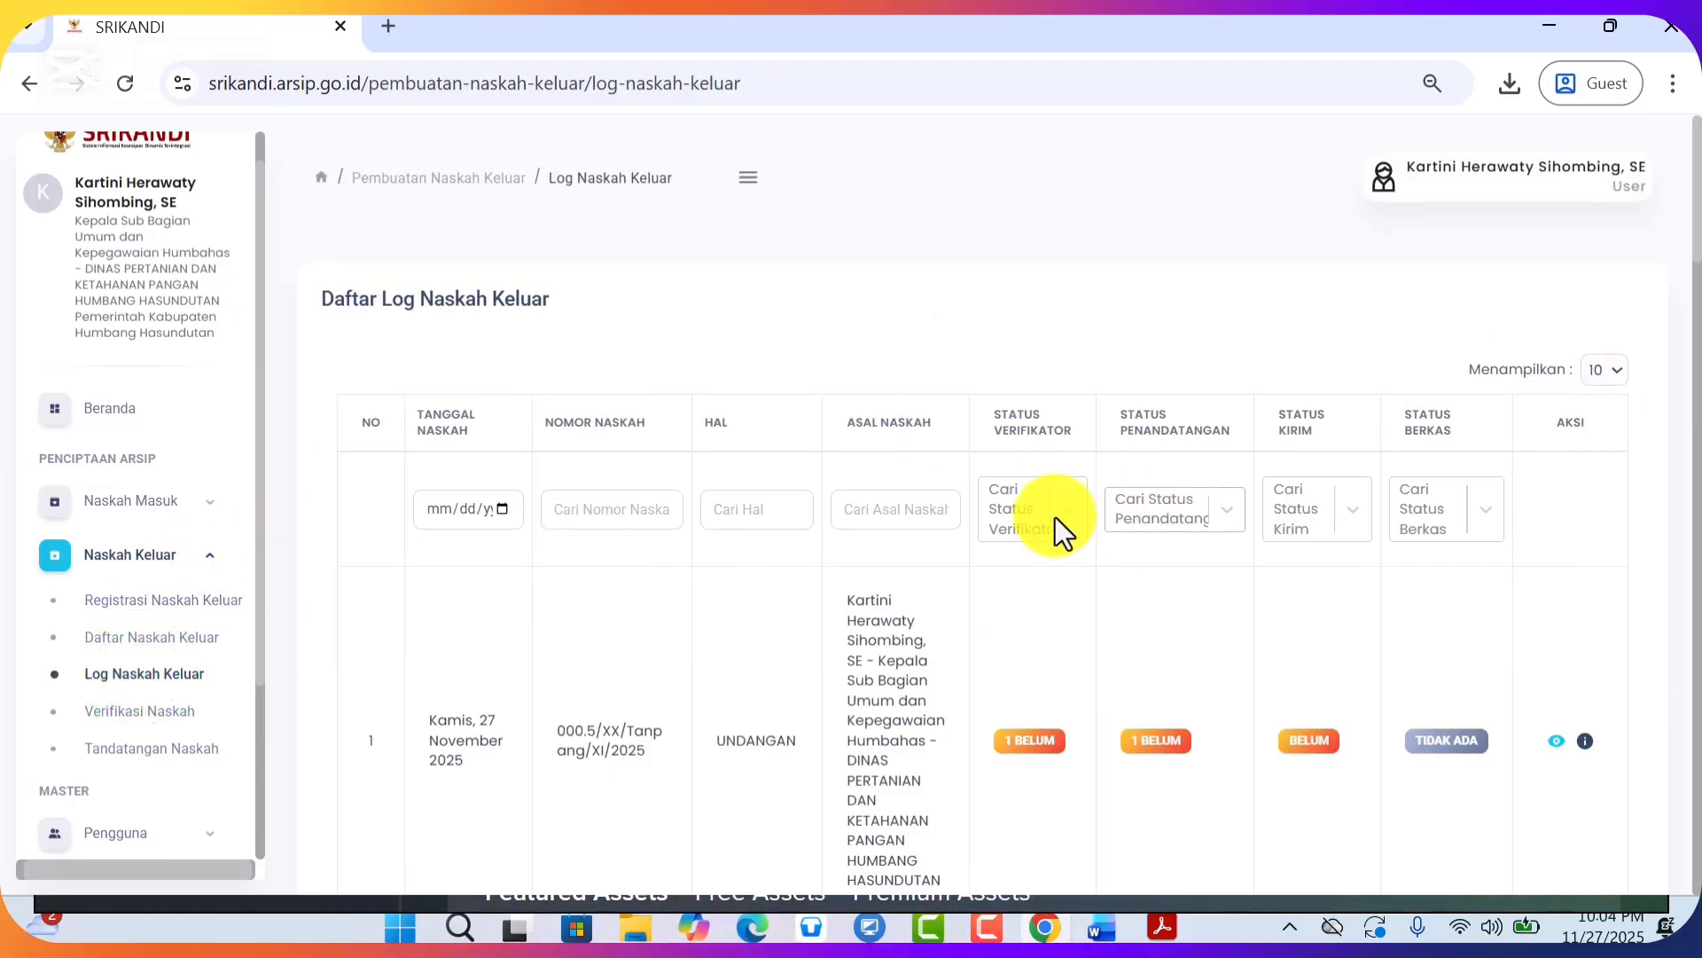
{"action": "left_click", "coordinate": [137, 558]}
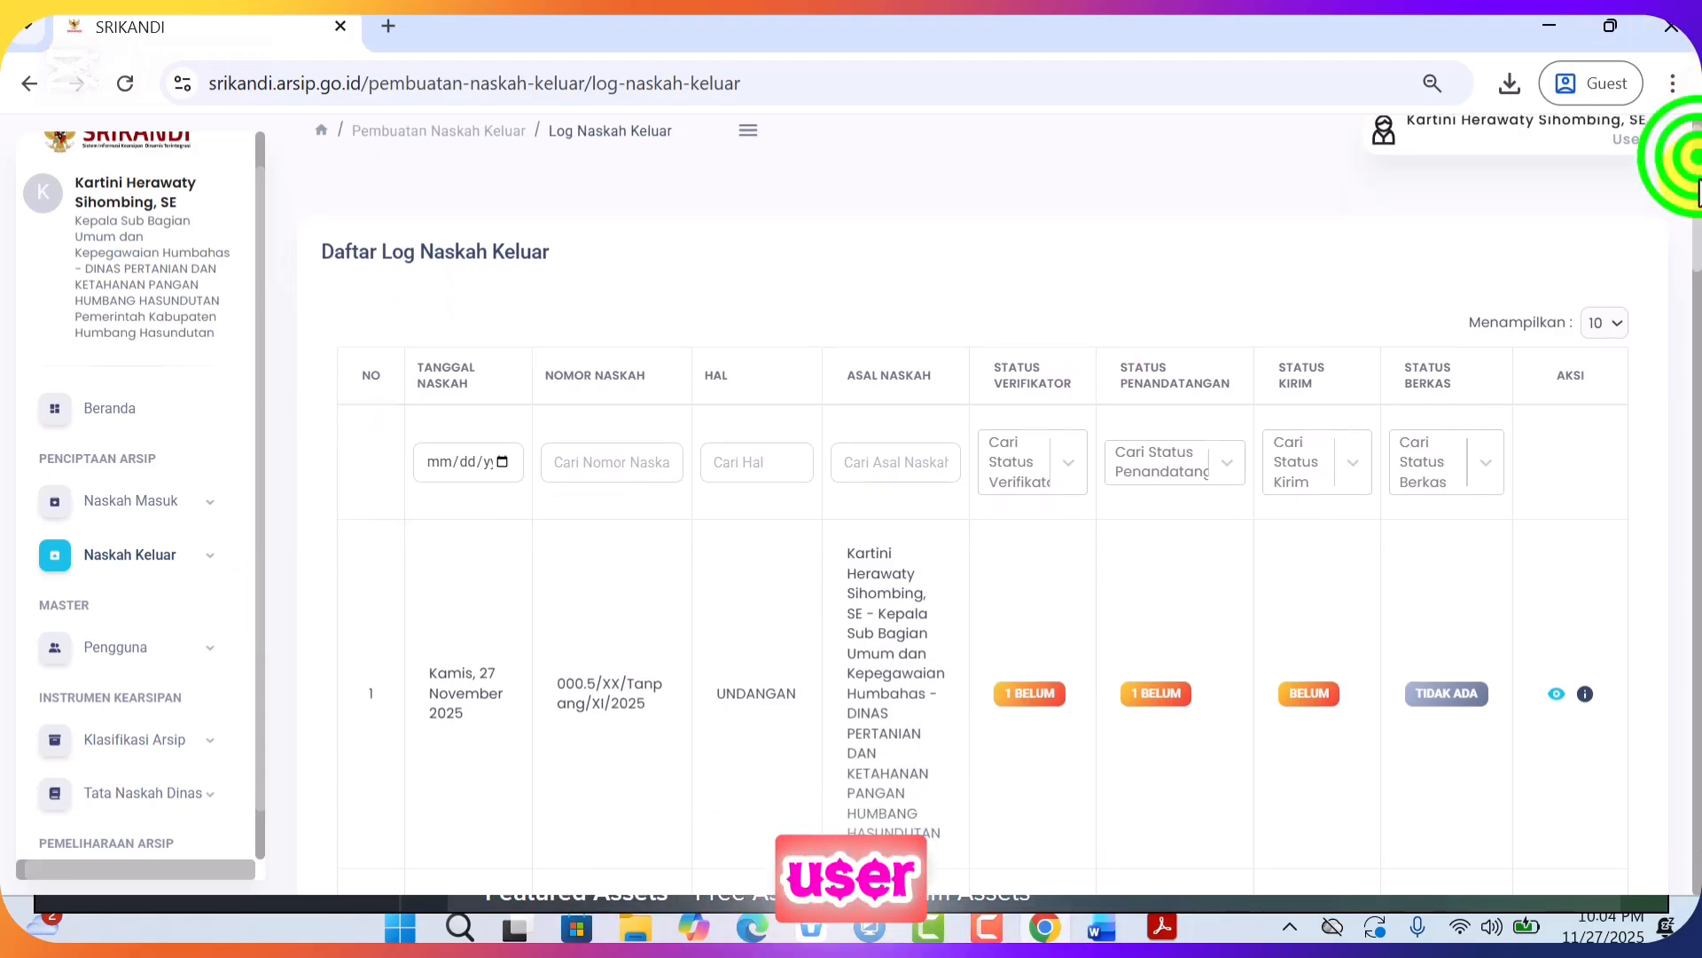
{"action": "scroll", "coordinate": [1689, 151], "scroll_direction": "down", "scroll_amount": 3}
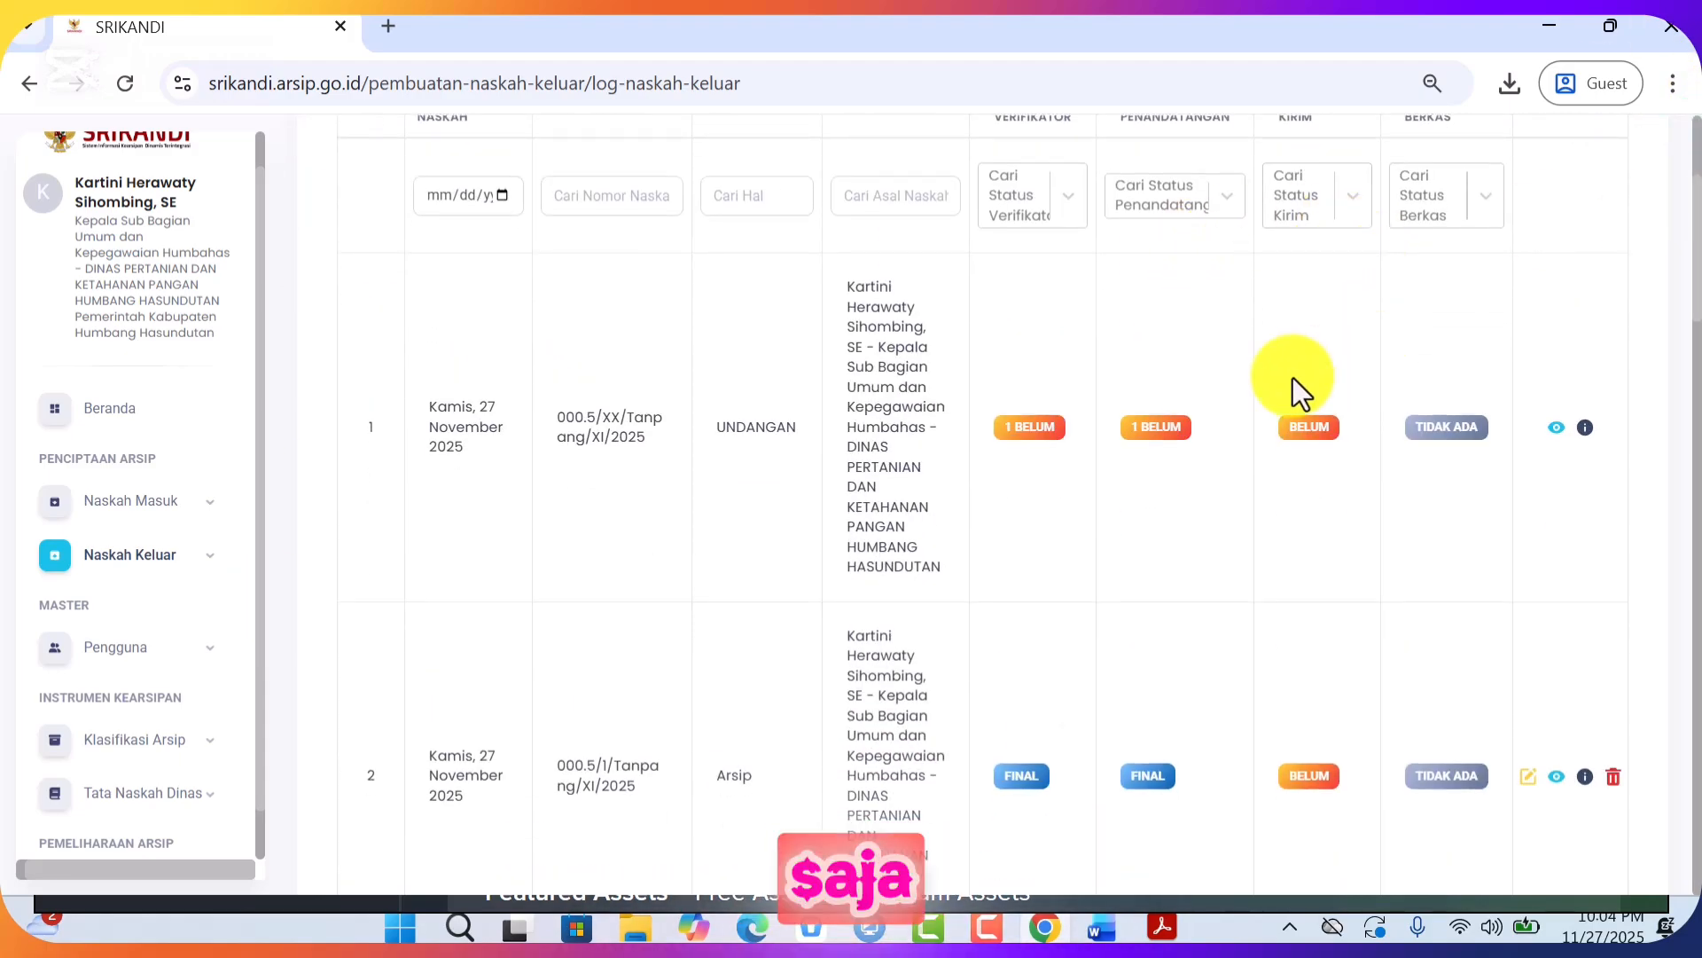